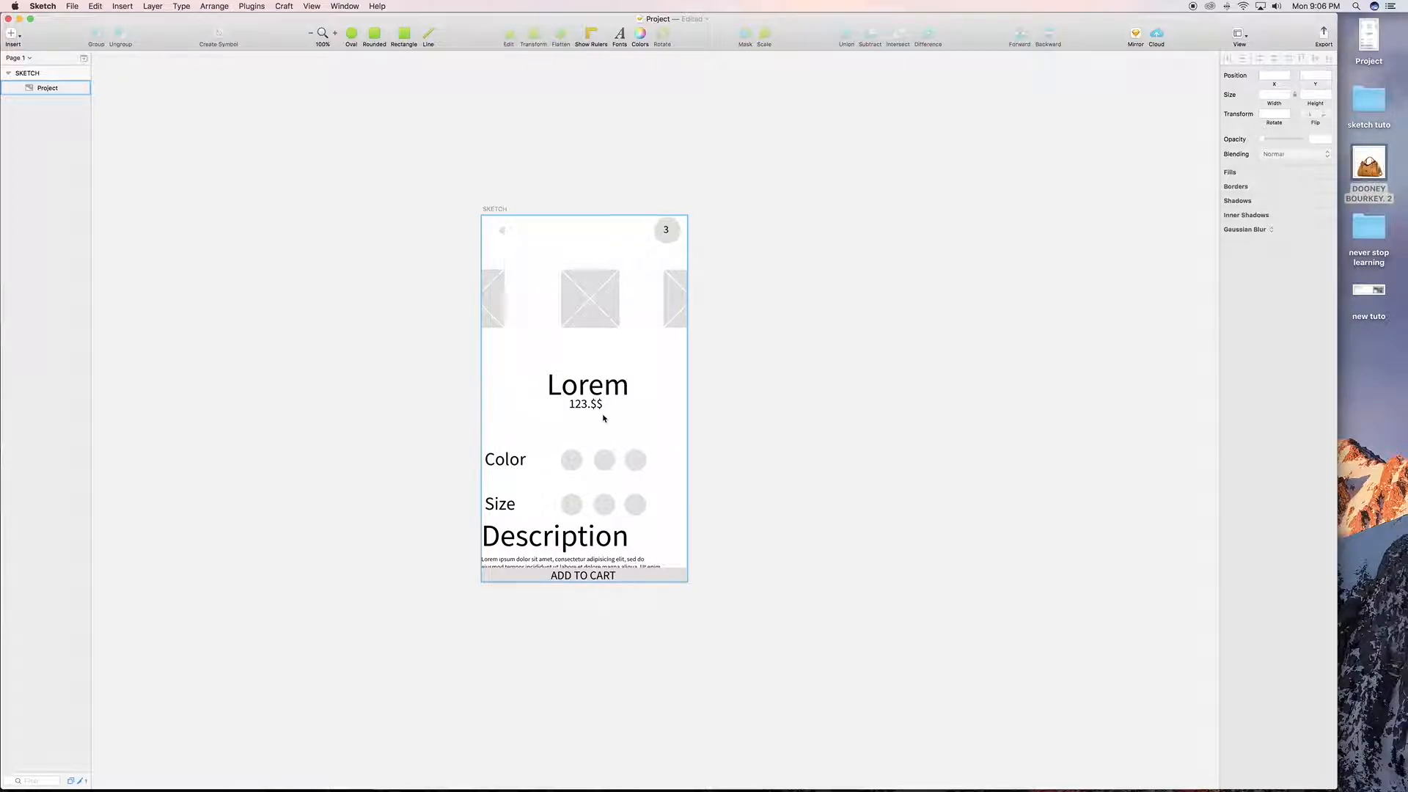
Add a new artboard with the iPhone 7 preset next to the wireframe artboard
{"action": "left_click", "coordinate": [706, 418]}
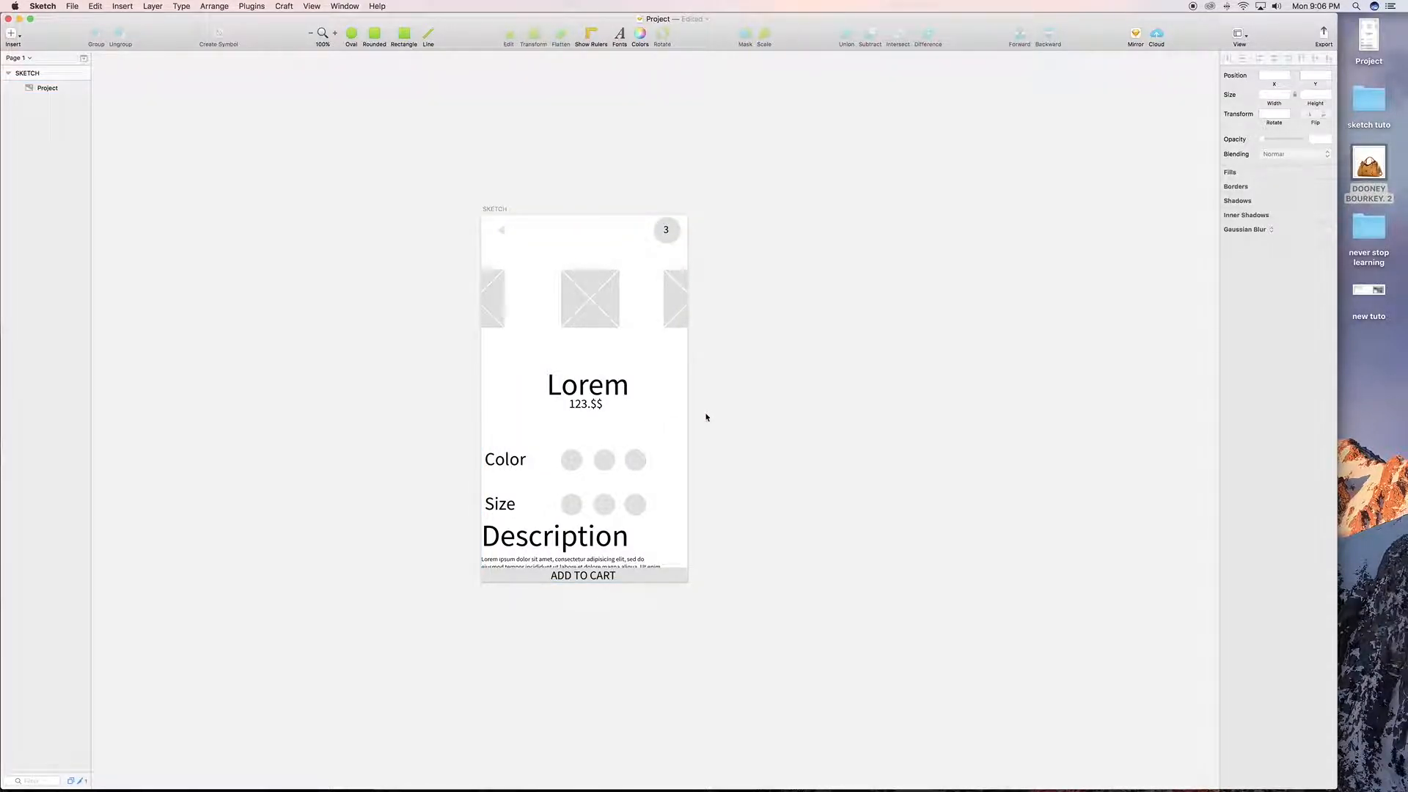
{"action": "key", "text": "a"}
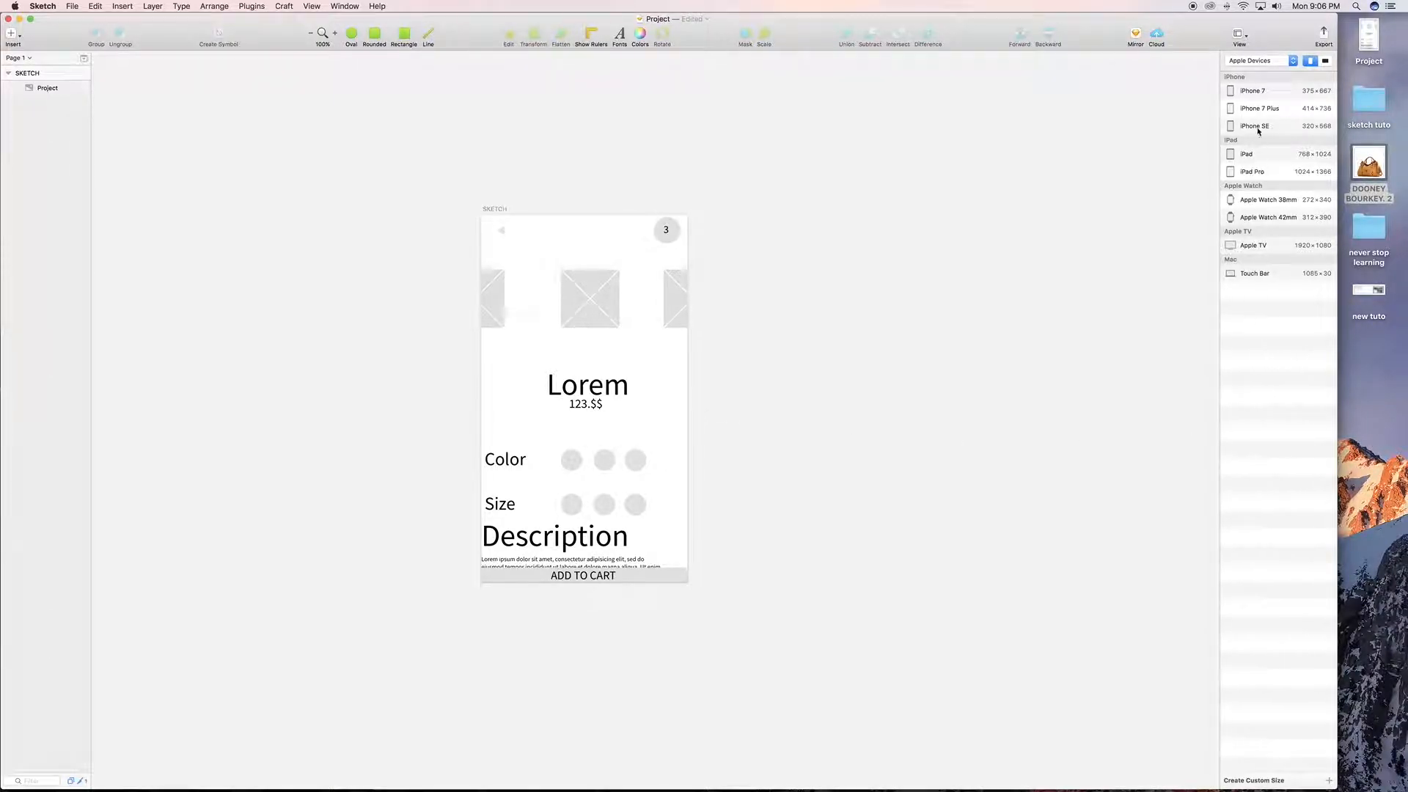
{"action": "left_click", "coordinate": [1259, 91]}
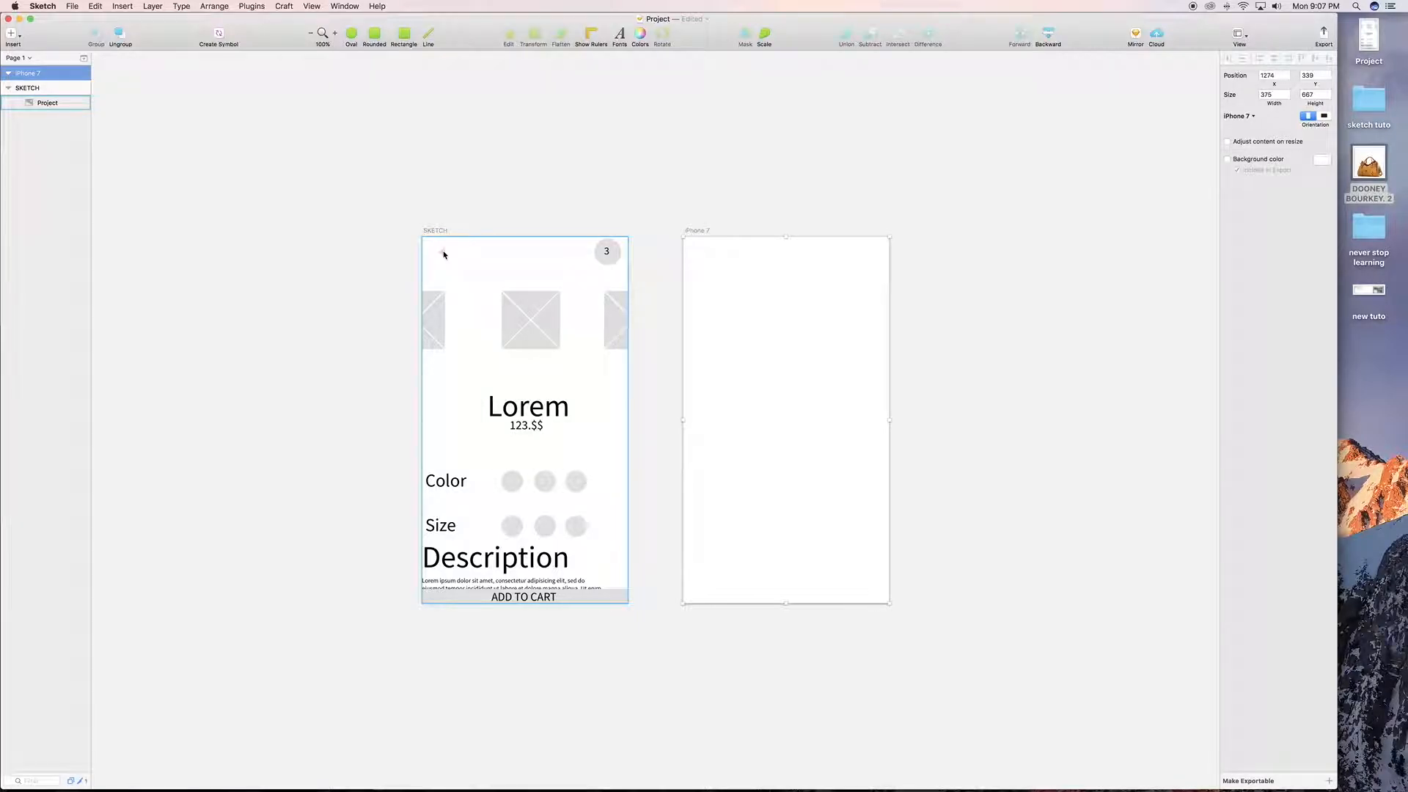
Copy the back arrow icon from the Material Design icons file into the iPhone 7 artboard and align it to the top-left corner
{"action": "key", "text": "ctrl+Up"}
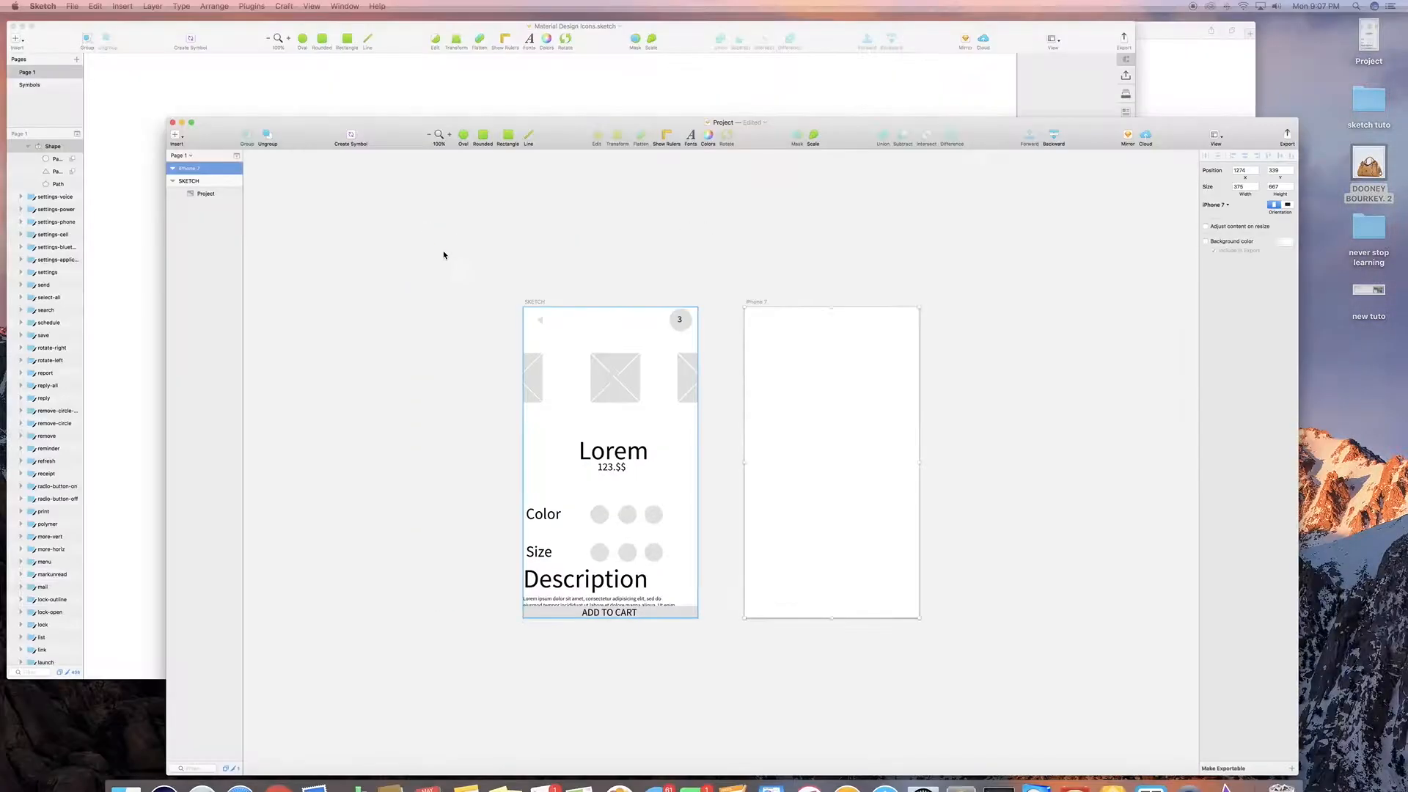
{"action": "left_click", "coordinate": [409, 208]}
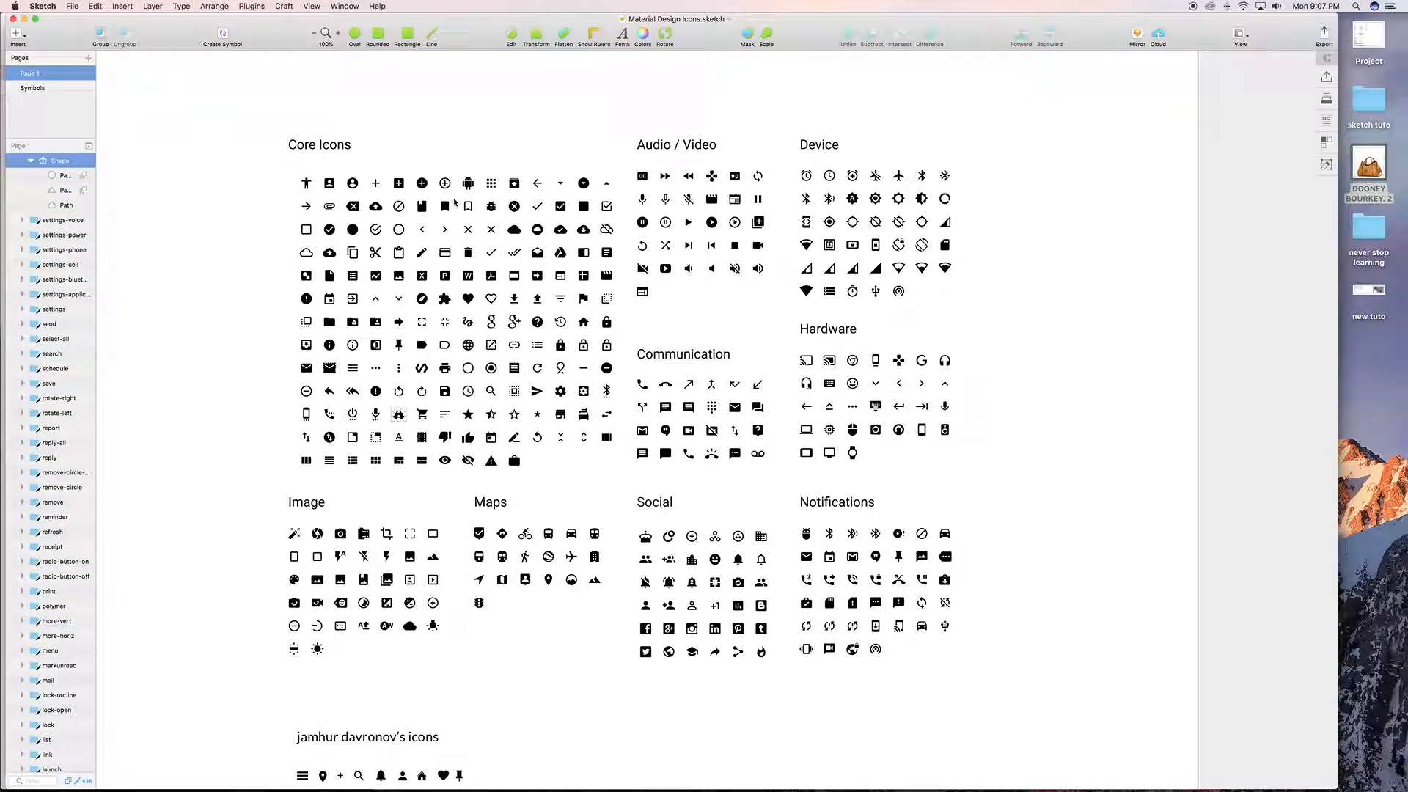
{"action": "left_click", "coordinate": [537, 184]}
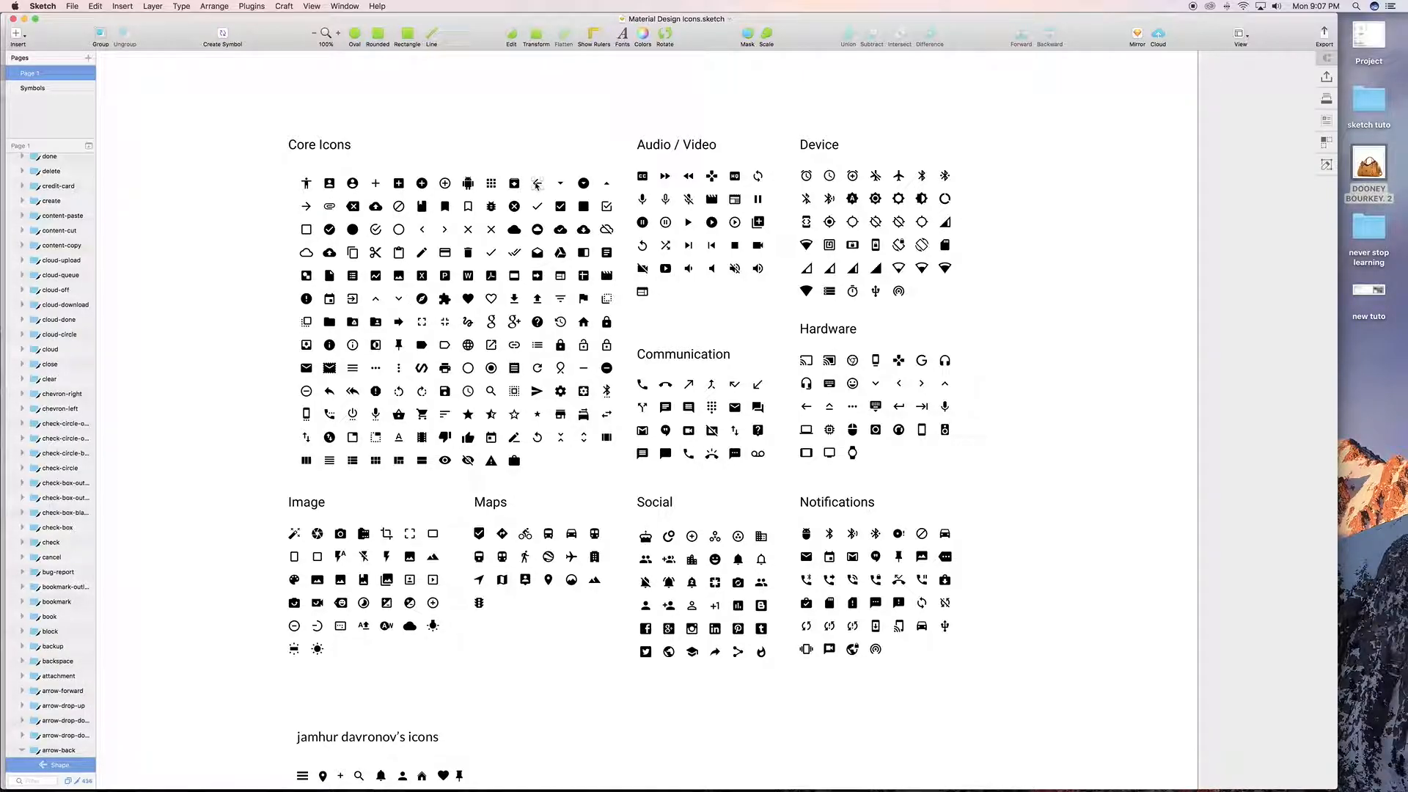
{"action": "scroll", "coordinate": [536, 184], "scroll_direction": "down", "scroll_amount": 3}
{"action": "key", "text": "ctrl+Up"}
{"action": "left_click", "coordinate": [753, 313]}
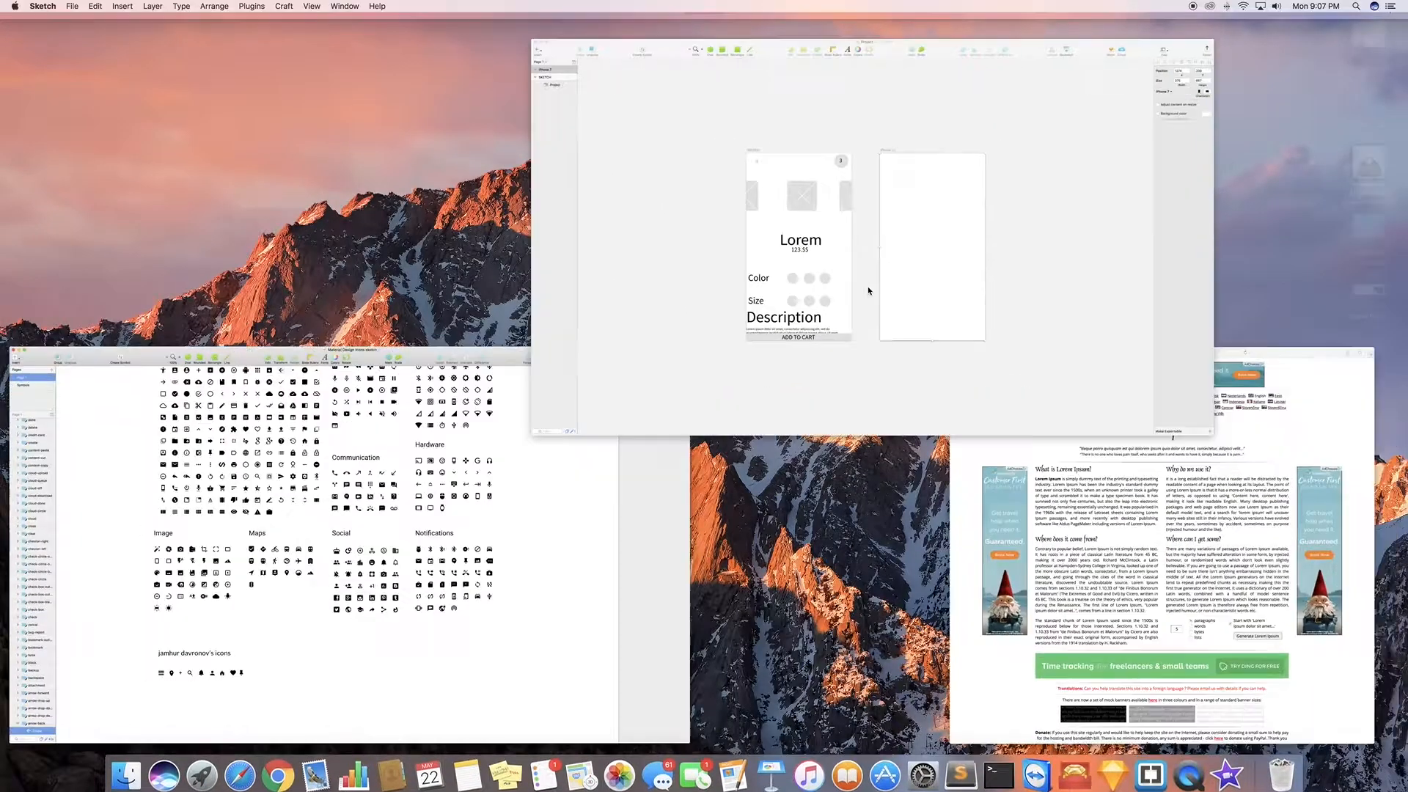
{"action": "key", "text": "super+v"}
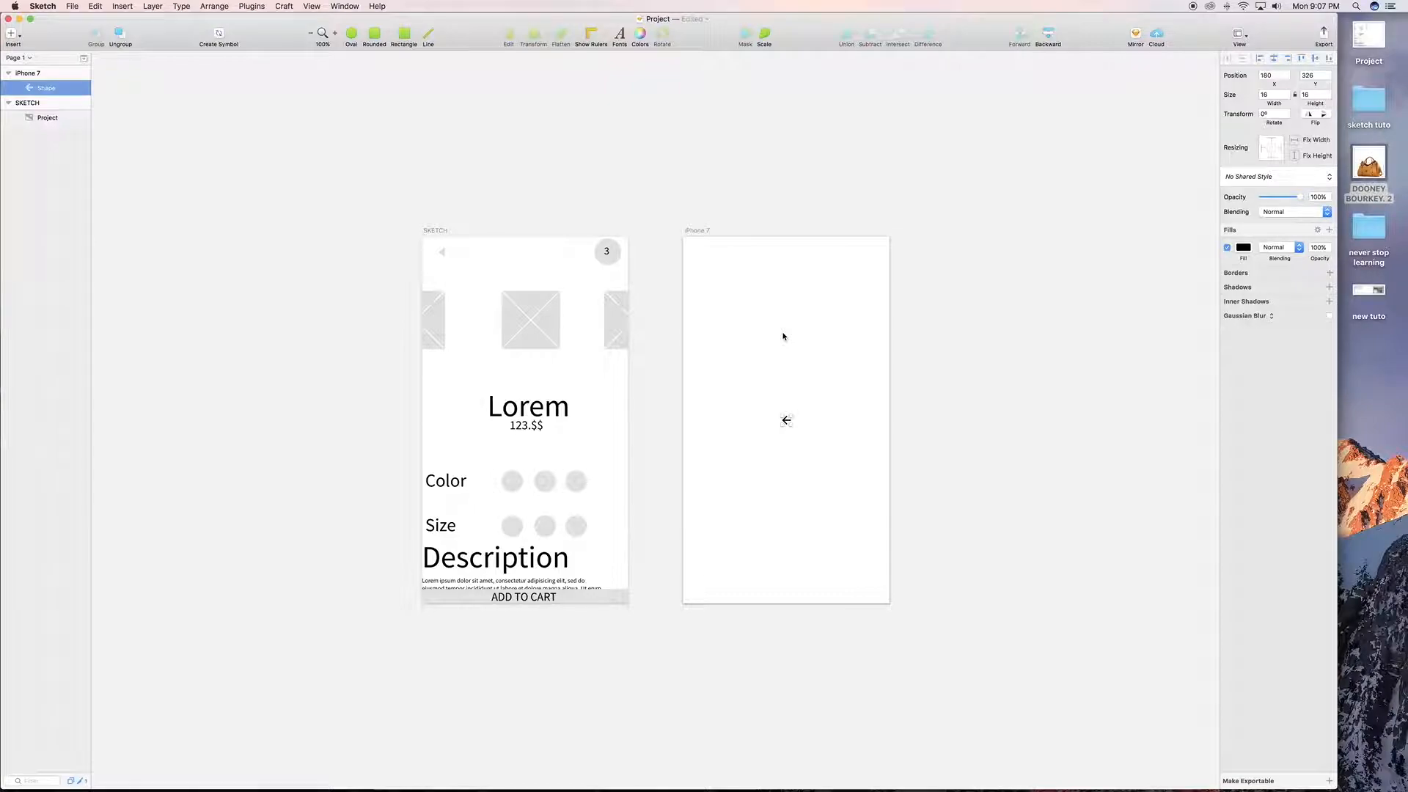
{"action": "left_click", "coordinate": [1301, 59]}
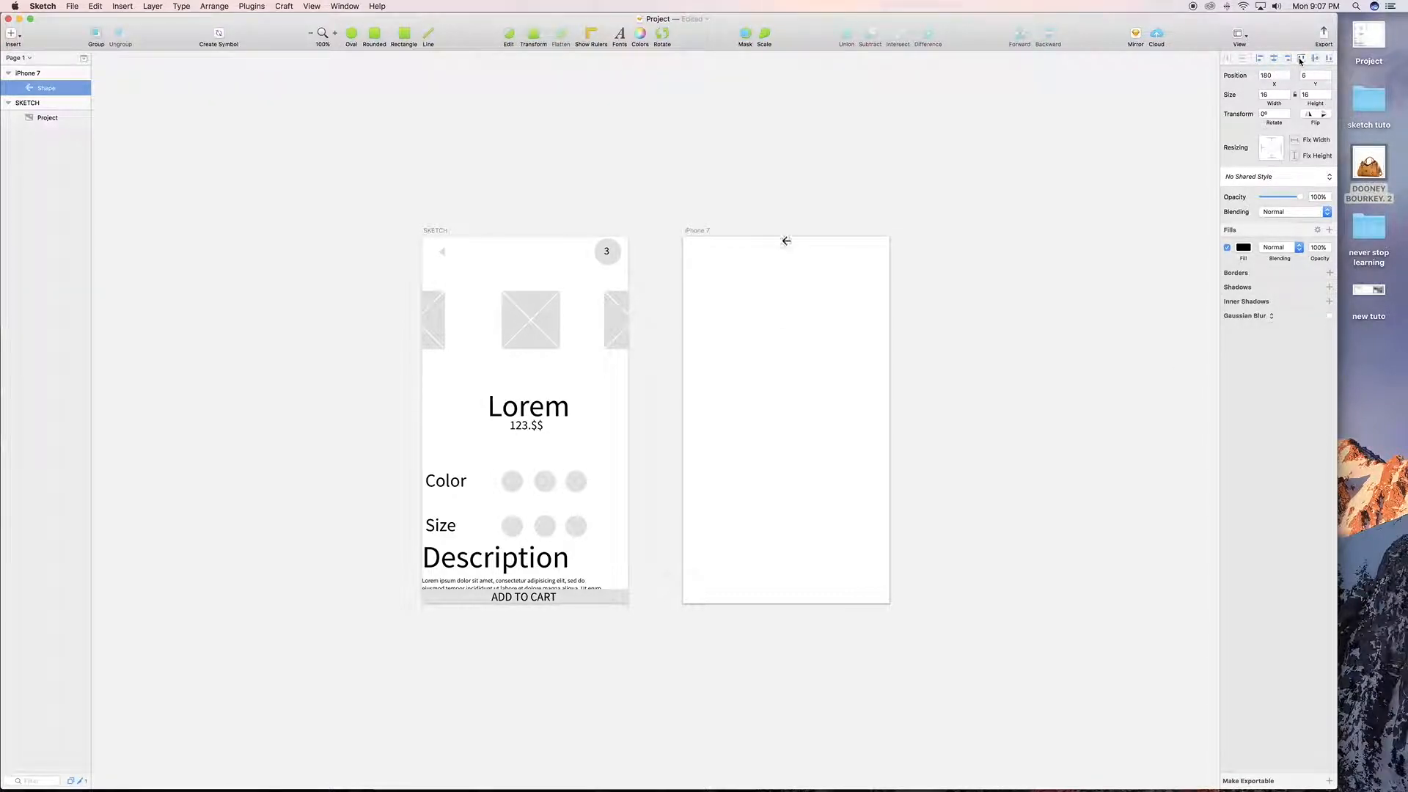
{"action": "left_click", "coordinate": [1259, 58]}
Edit the back arrow's path to shorten the upper and lower strokes of its head equally
{"action": "key", "text": "z"}
{"action": "left_click_drag", "start_coordinate": [676, 232], "coordinate": [701, 256]}
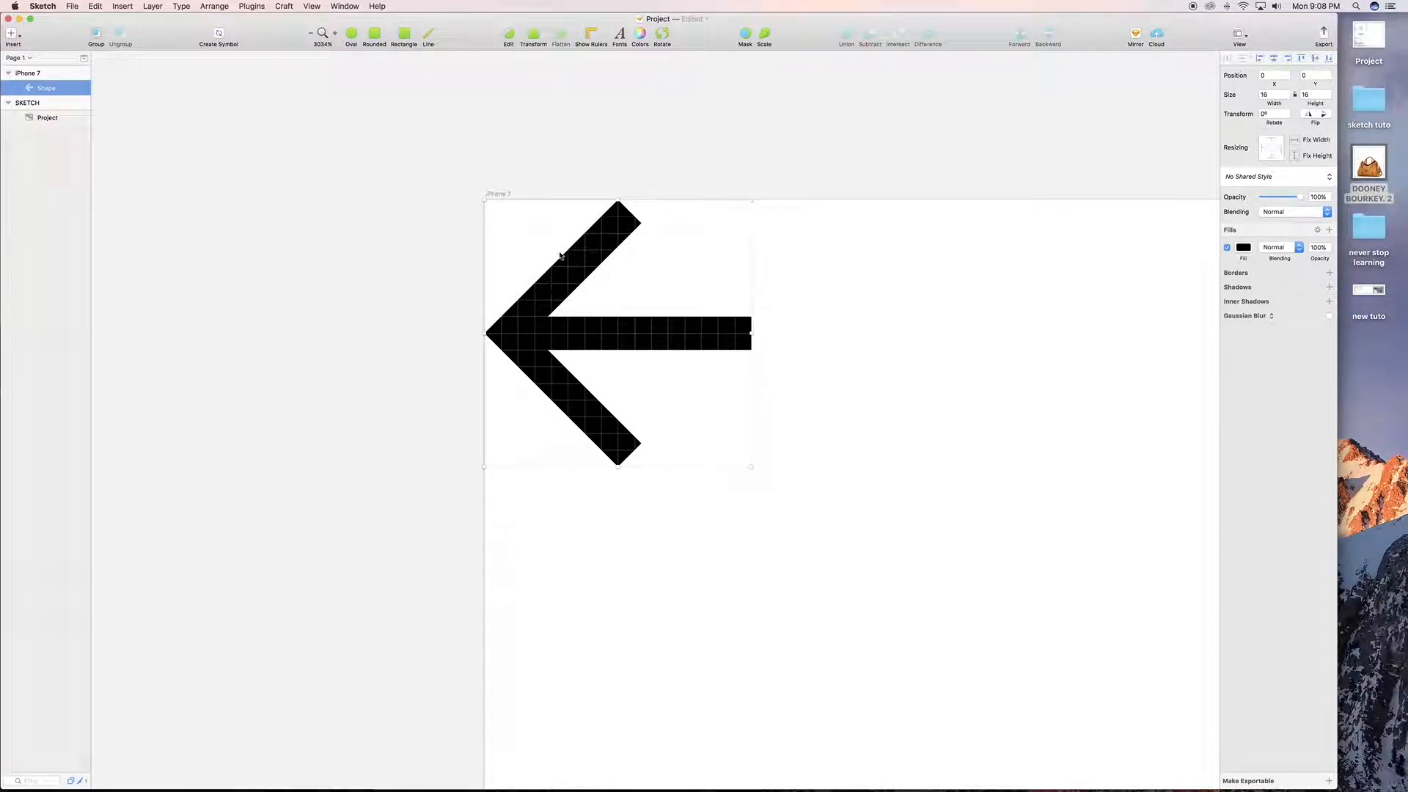
{"action": "left_click", "coordinate": [511, 37]}
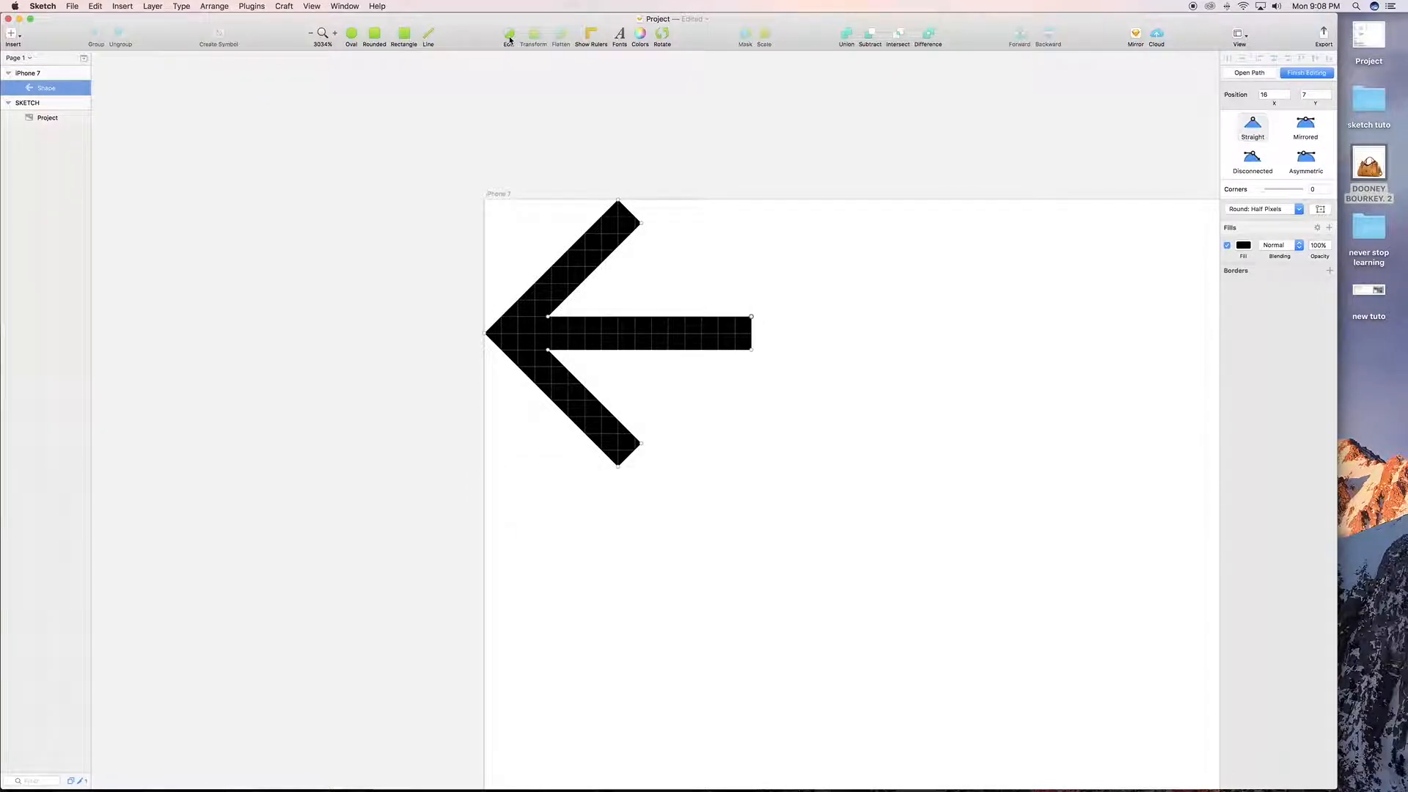
{"action": "left_click", "coordinate": [619, 201]}
{"action": "left_click_drag", "start_coordinate": [642, 226], "coordinate": [601, 267]}
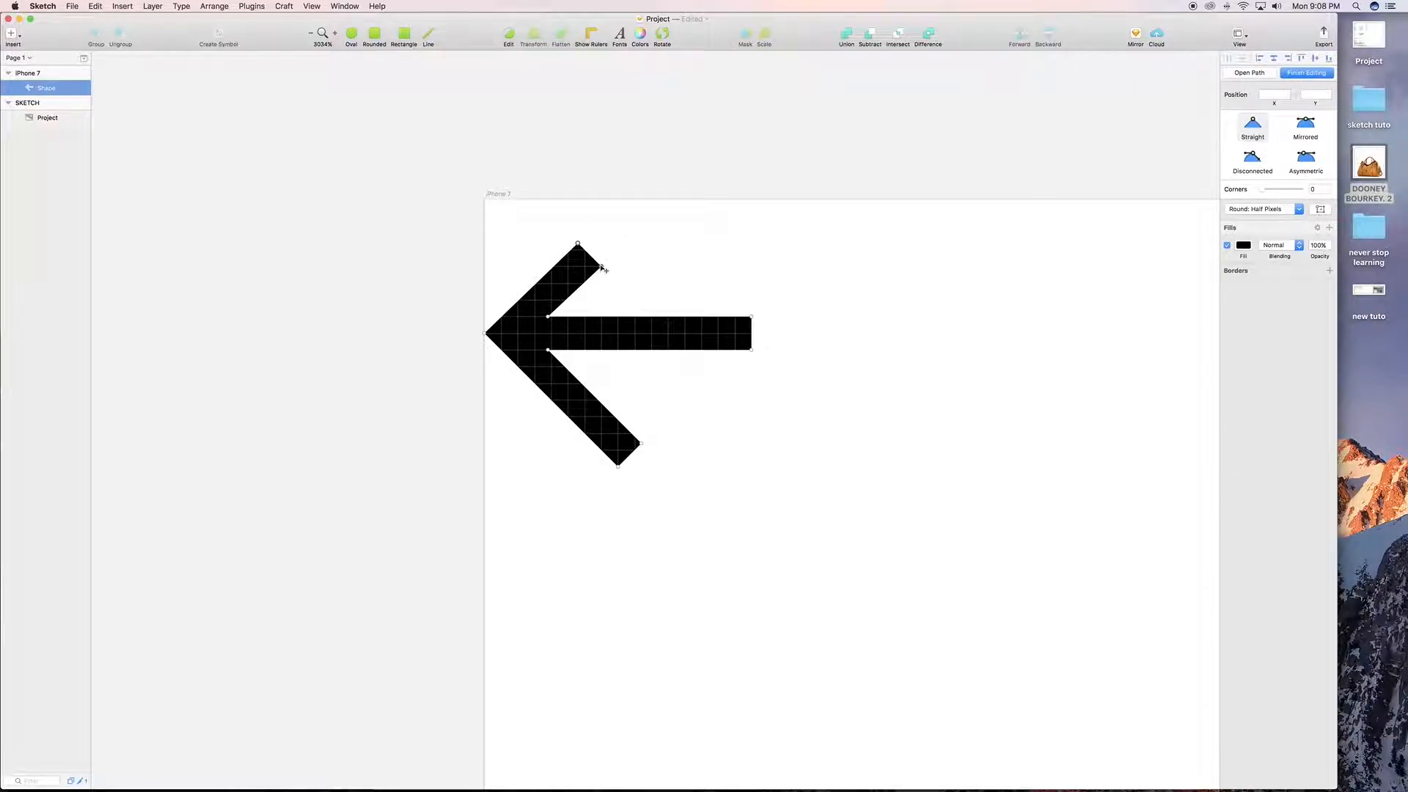
{"action": "left_click", "coordinate": [640, 444]}
{"action": "left_click_drag", "start_coordinate": [642, 447], "coordinate": [599, 400]}
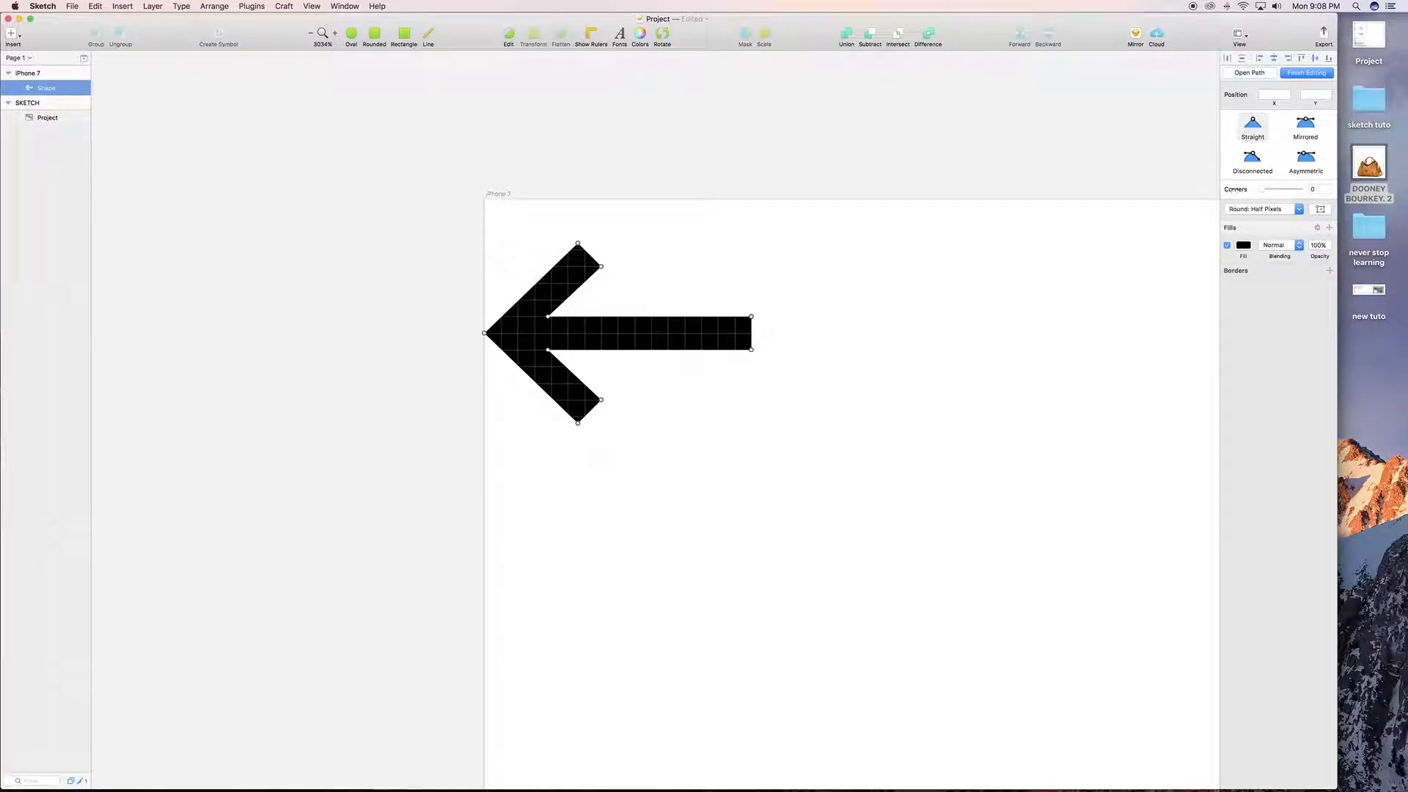
Round the points of the arrow's path with a corner radius of 1 and finish editing the shape
{"action": "left_click", "coordinate": [1314, 188]}
{"action": "type", "text": "1"}
{"action": "key", "text": "Return"}
{"action": "key", "text": "Escape"}
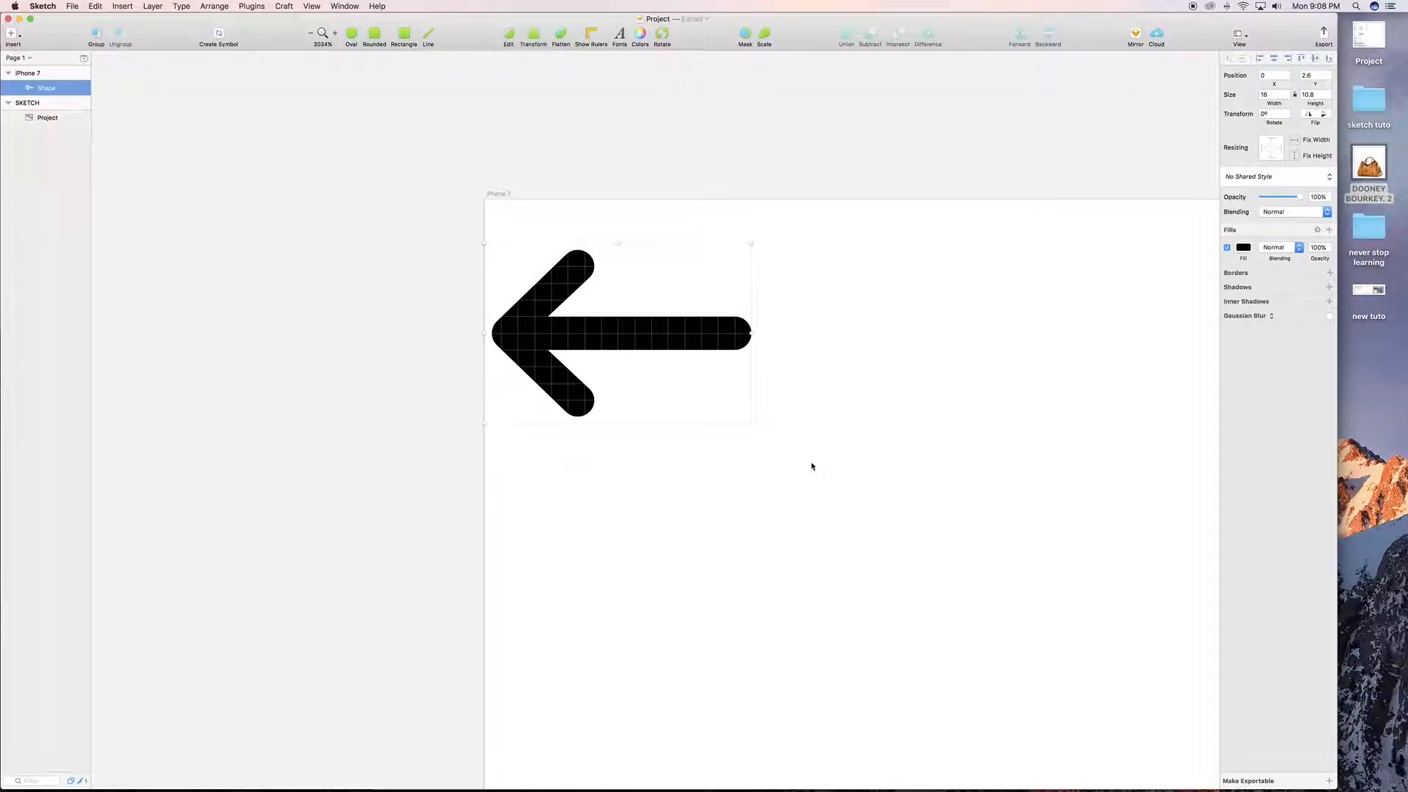
Move the back arrow to about 20 px from the artboard's left and top edges
{"action": "key", "text": "Up"}
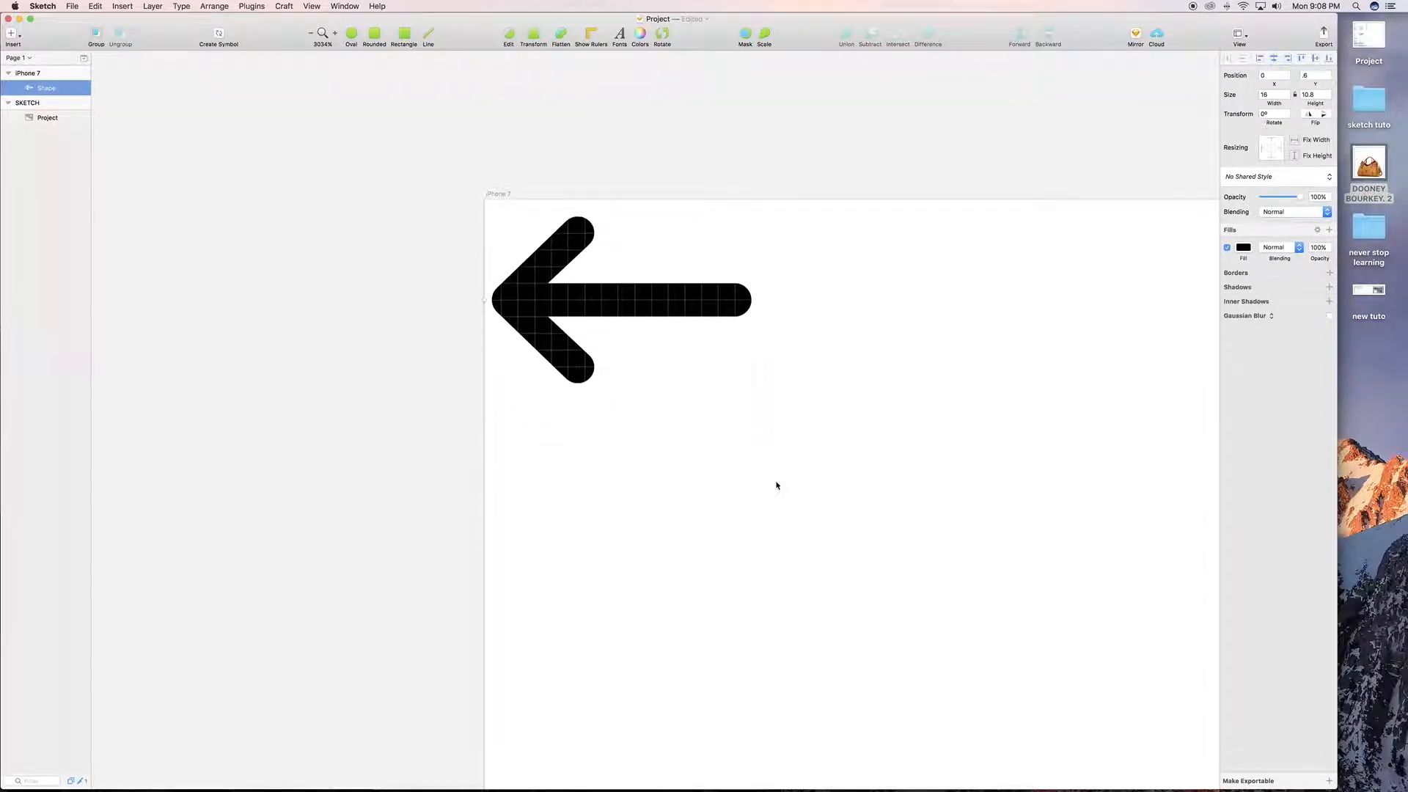
{"action": "key", "text": "Down"}
{"action": "key", "text": "Down"}
{"action": "key", "text": "Down"}
{"action": "key", "text": "Down"}
{"action": "key", "text": "Down"}
{"action": "key", "text": "Down"}
{"action": "key", "text": "Down"}
{"action": "key", "text": "Down"}
{"action": "key", "text": "Down"}
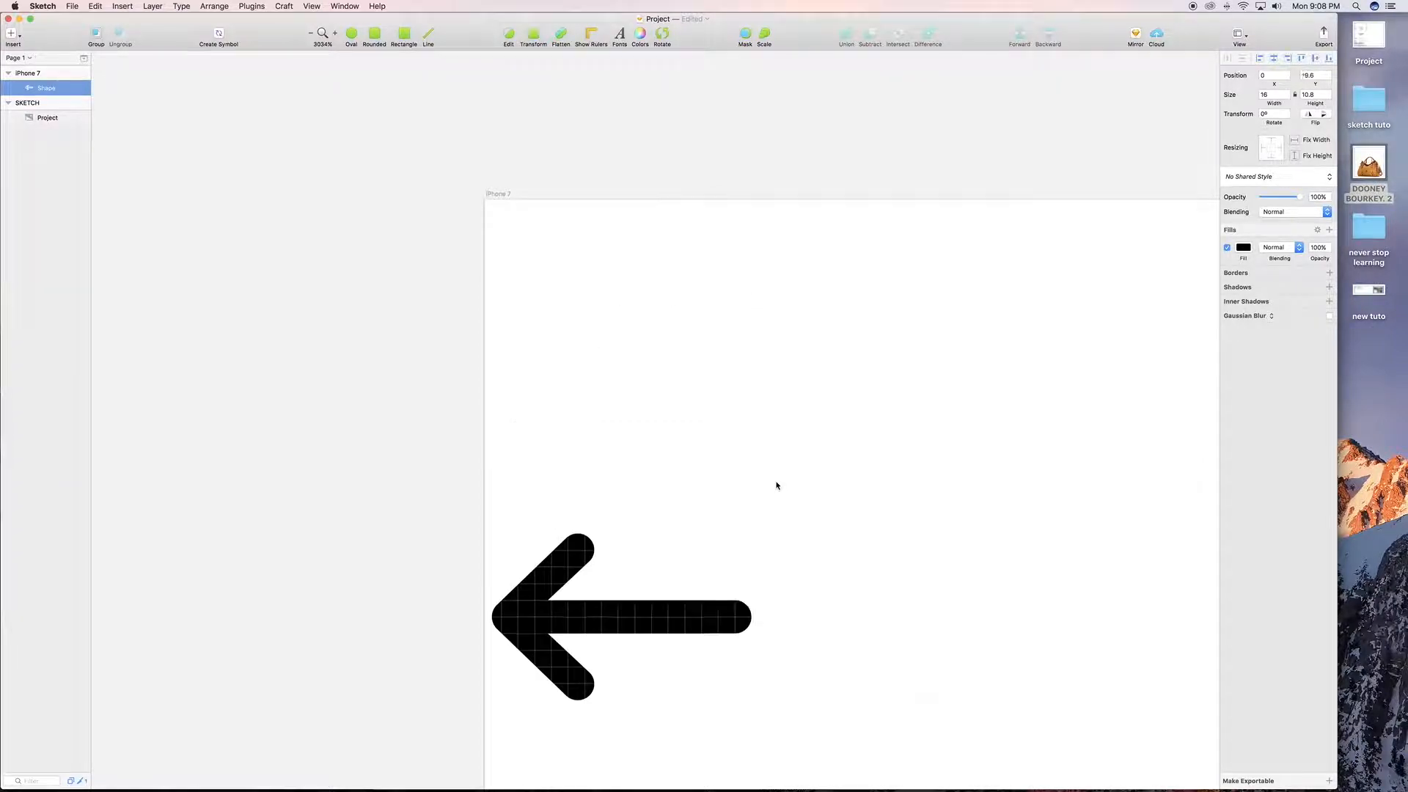
{"action": "key", "text": "shift+Right"}
{"action": "key", "text": "shift+Right"}
{"action": "key", "text": "super+minus"}
{"action": "key", "text": "super+minus"}
{"action": "key", "text": "super+minus"}
{"action": "key", "text": "super+minus"}
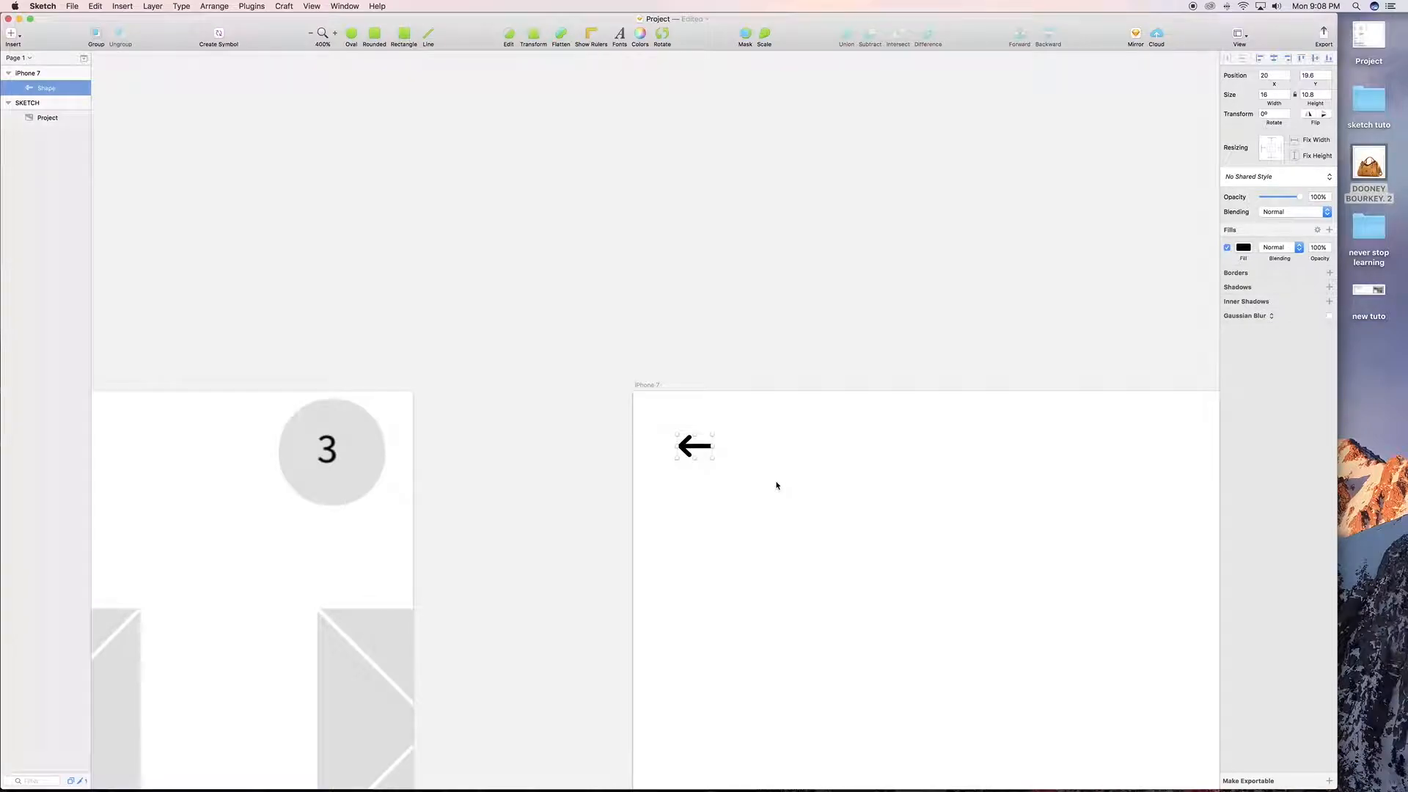
Fill the back arrow with the blue document color
{"action": "scroll", "coordinate": [777, 485], "scroll_direction": "down", "scroll_amount": 3}
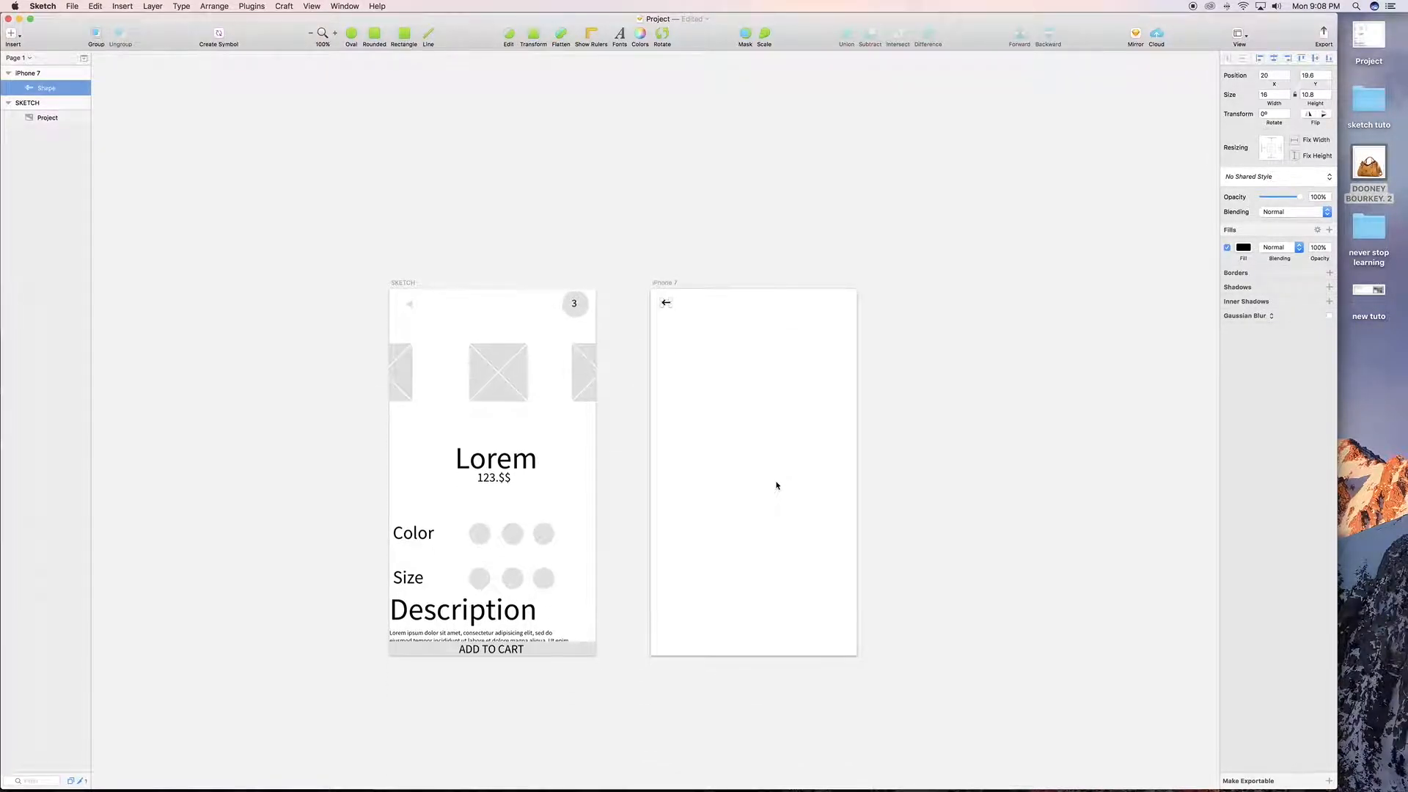
{"action": "left_click", "coordinate": [1243, 249]}
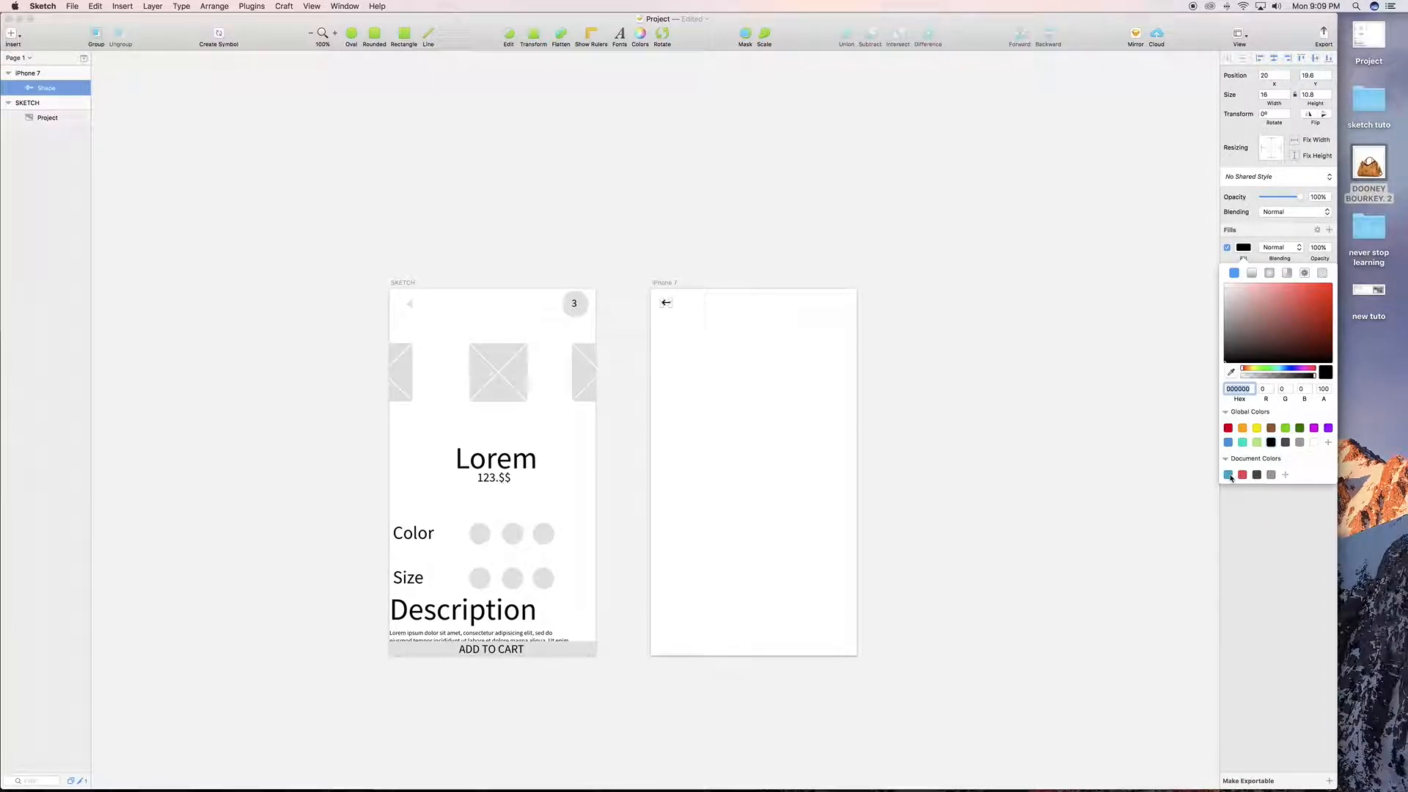
{"action": "left_click", "coordinate": [1229, 476]}
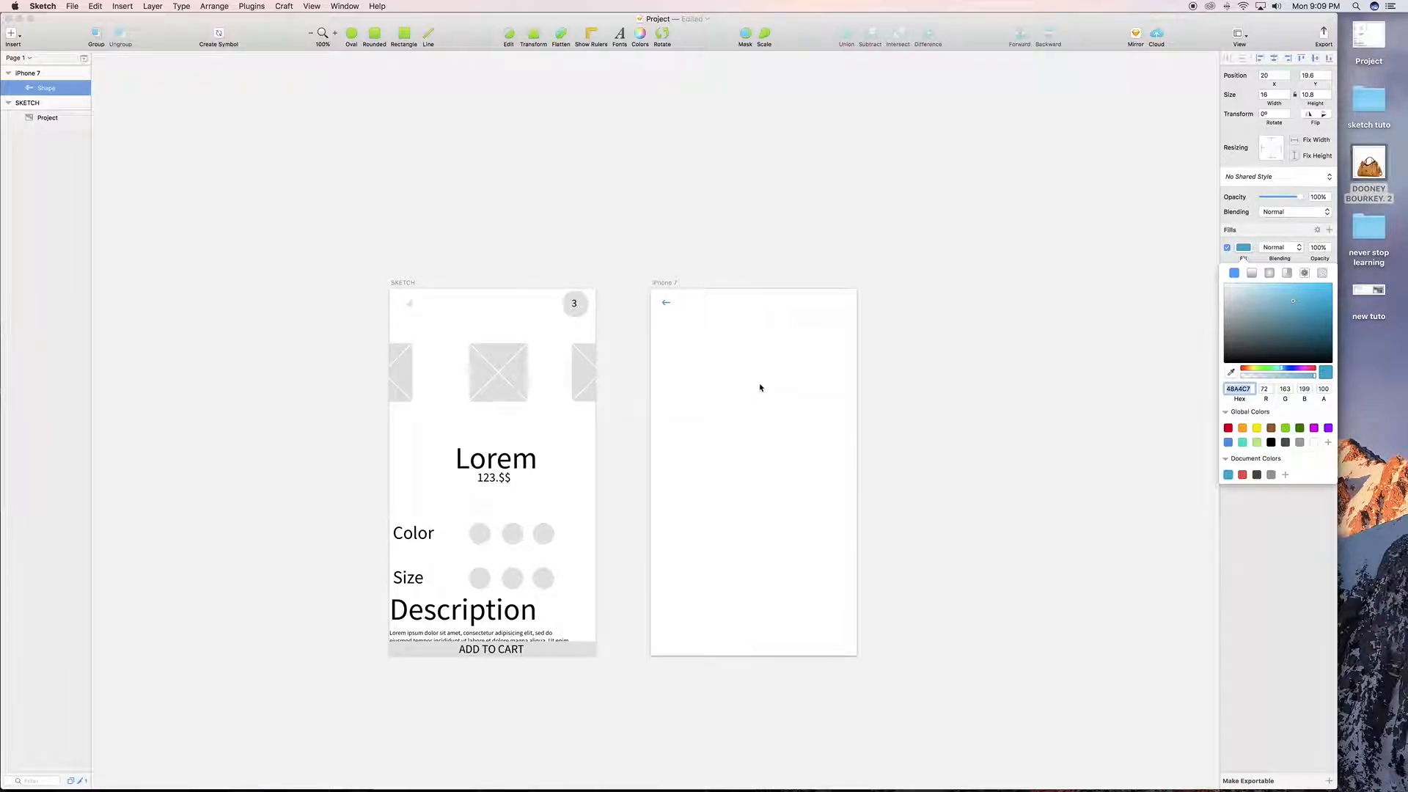
{"action": "left_click", "coordinate": [780, 343]}
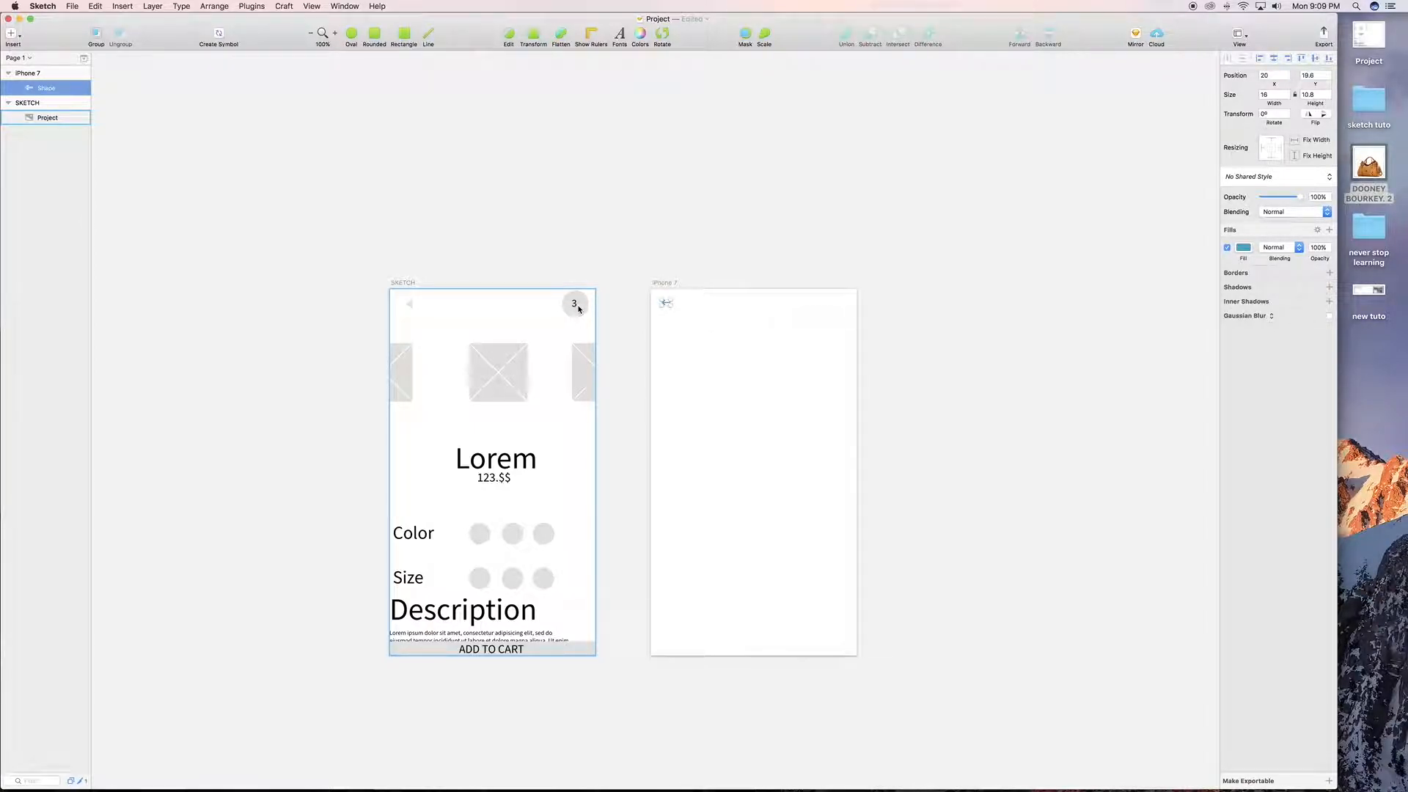
Copy the shopping basket icon from the Material Design icons file into the iPhone 7 artboard
{"action": "key", "text": "ctrl+Up"}
{"action": "left_click", "coordinate": [443, 292]}
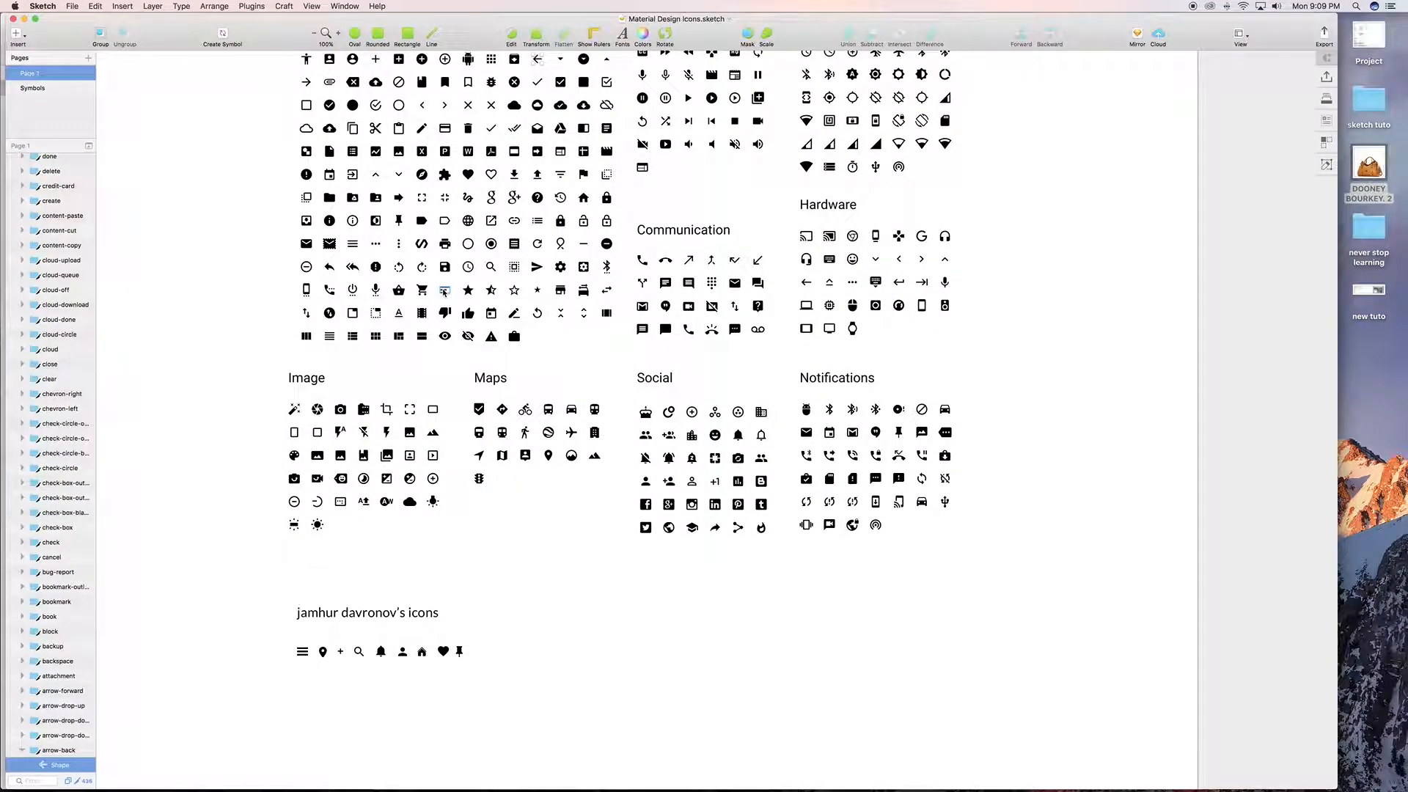
{"action": "scroll", "coordinate": [443, 291], "scroll_direction": "up", "scroll_amount": 3}
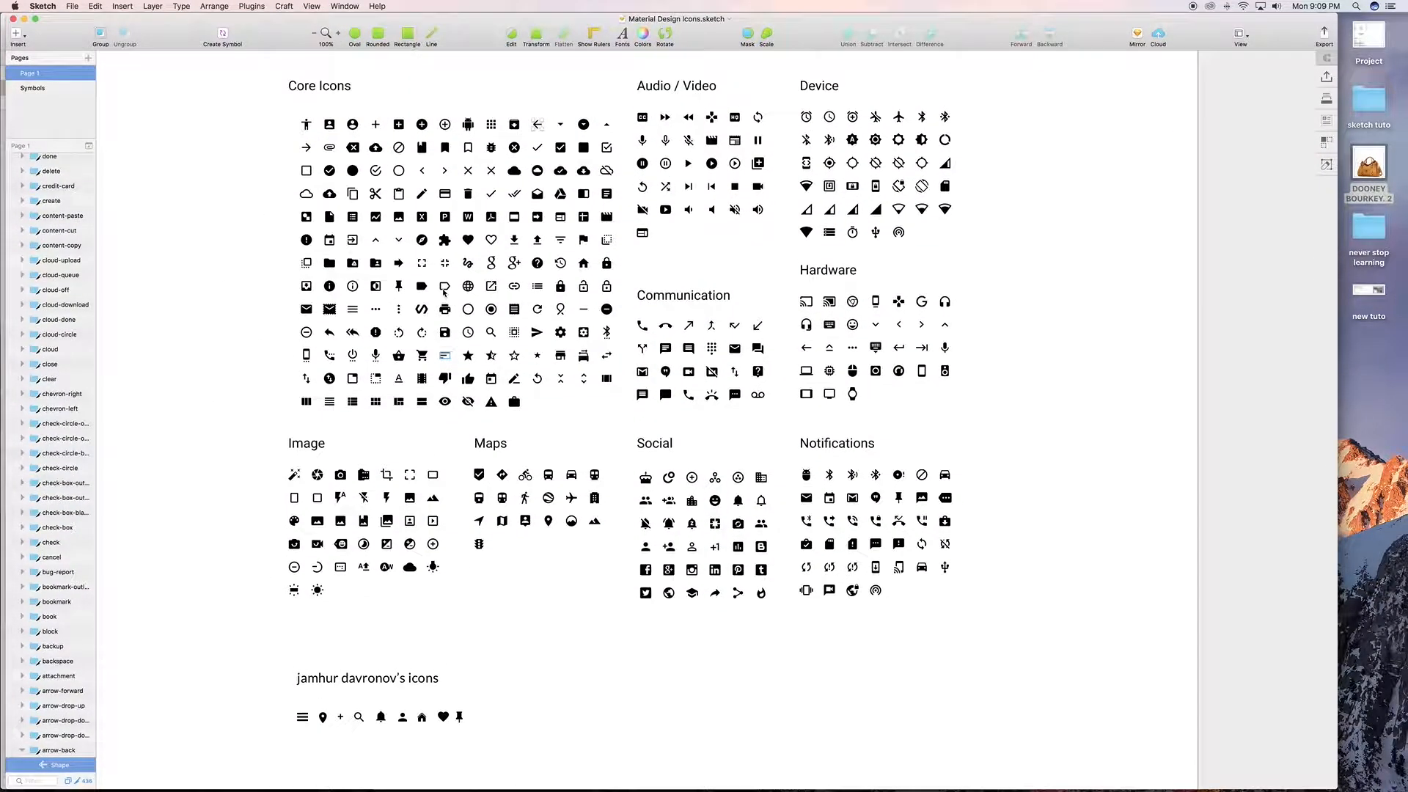
{"action": "left_click", "coordinate": [403, 368]}
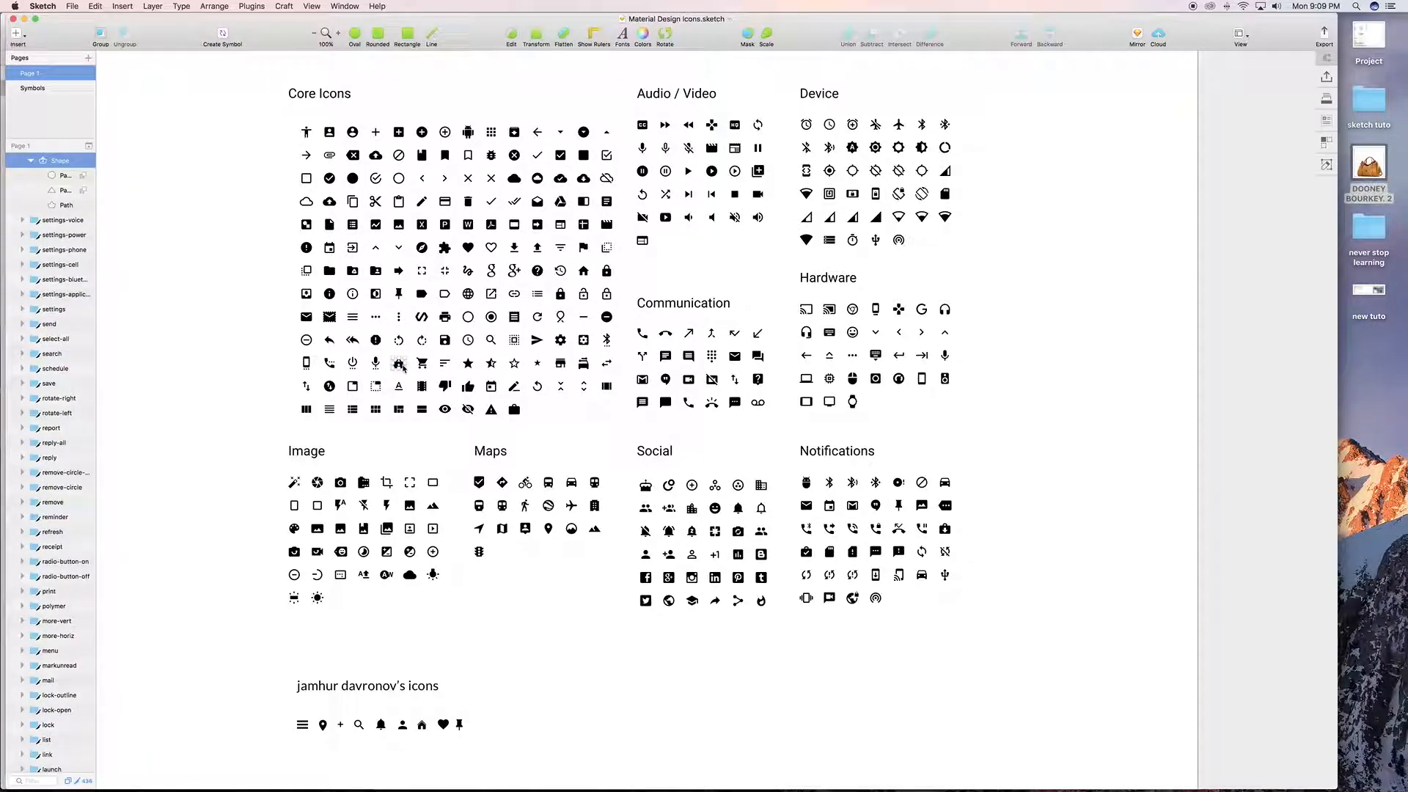
{"action": "key", "text": "ctrl+Up"}
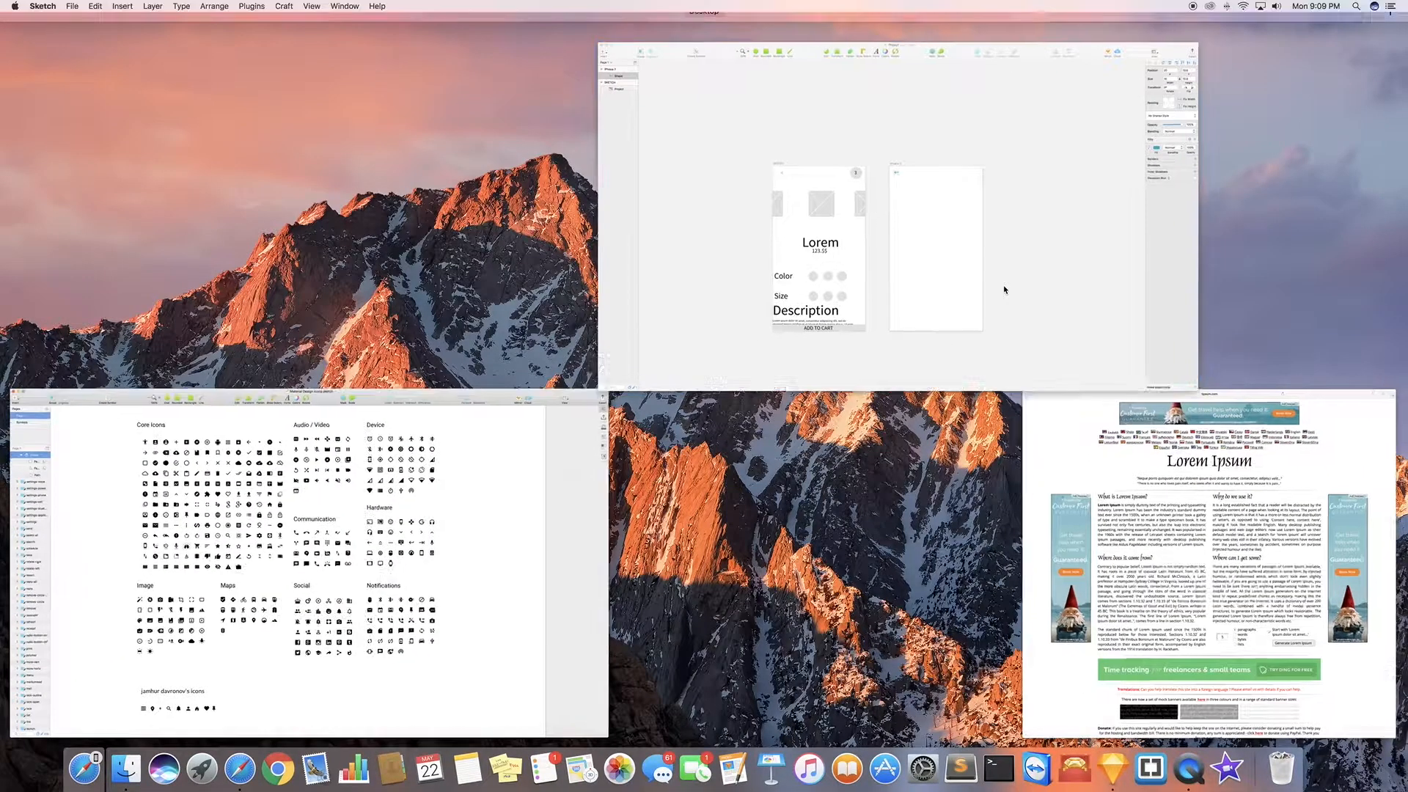
{"action": "left_click", "coordinate": [1006, 289]}
{"action": "left_click", "coordinate": [790, 384]}
{"action": "key", "text": "super+v"}
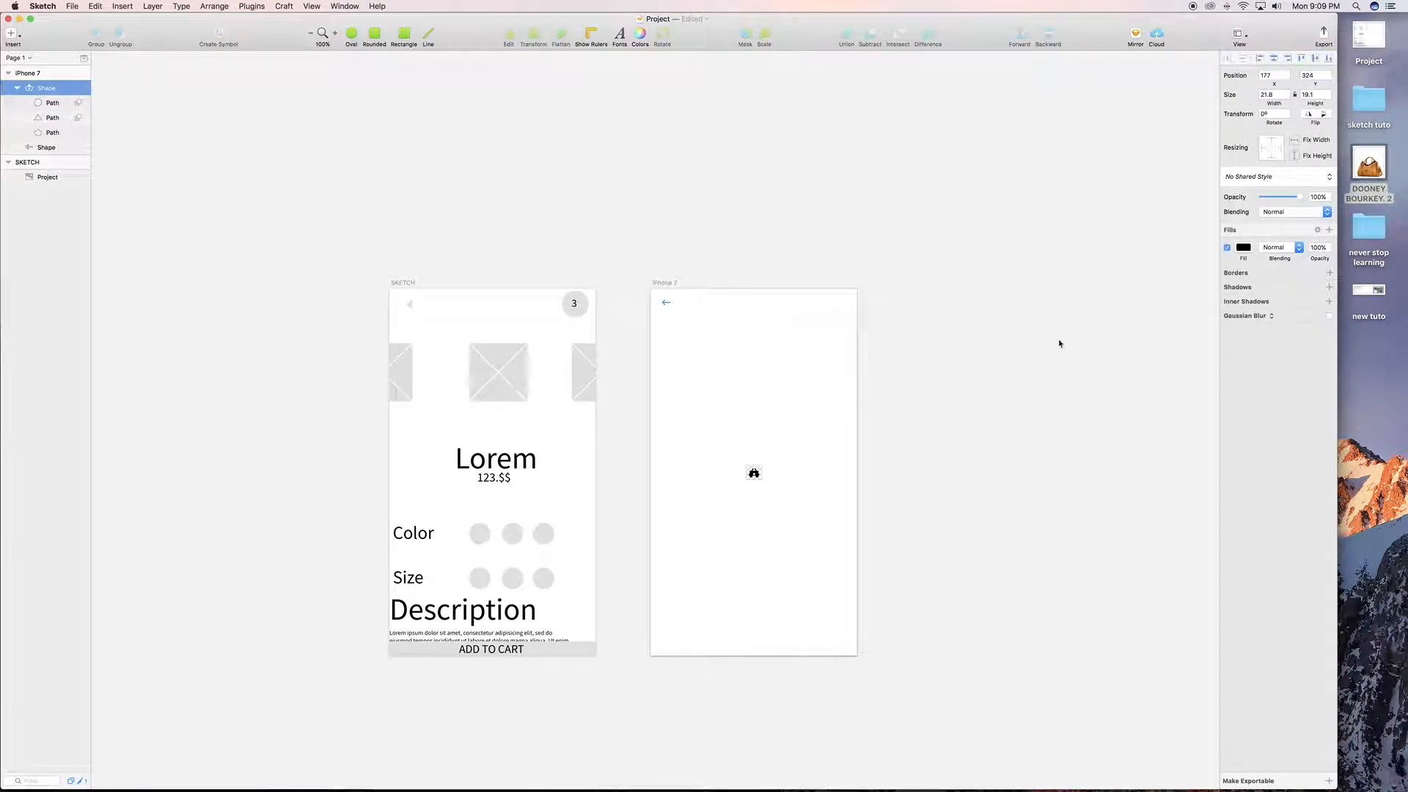
Align the basket icon to the artboard's top-right corner and offset it 20 px inward from both edges
{"action": "left_click", "coordinate": [1303, 59]}
{"action": "left_click", "coordinate": [1289, 60]}
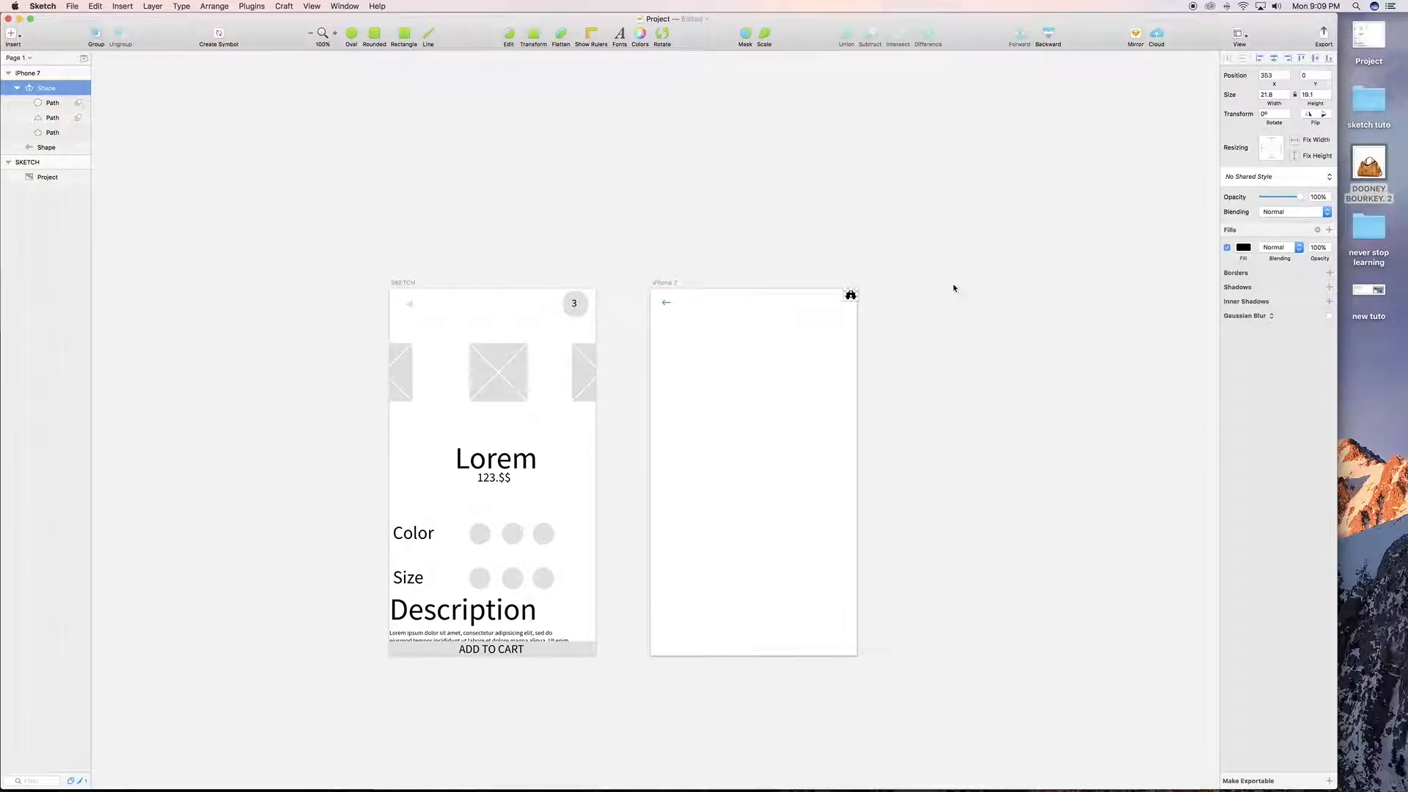
{"action": "key", "text": "shift+Left"}
{"action": "key", "text": "shift+Left"}
{"action": "key", "text": "shift+Down"}
{"action": "key", "text": "shift+Down"}
Fill the basket icon with the blue document color
{"action": "key", "text": "z"}
{"action": "left_click_drag", "start_coordinate": [812, 289], "coordinate": [862, 335]}
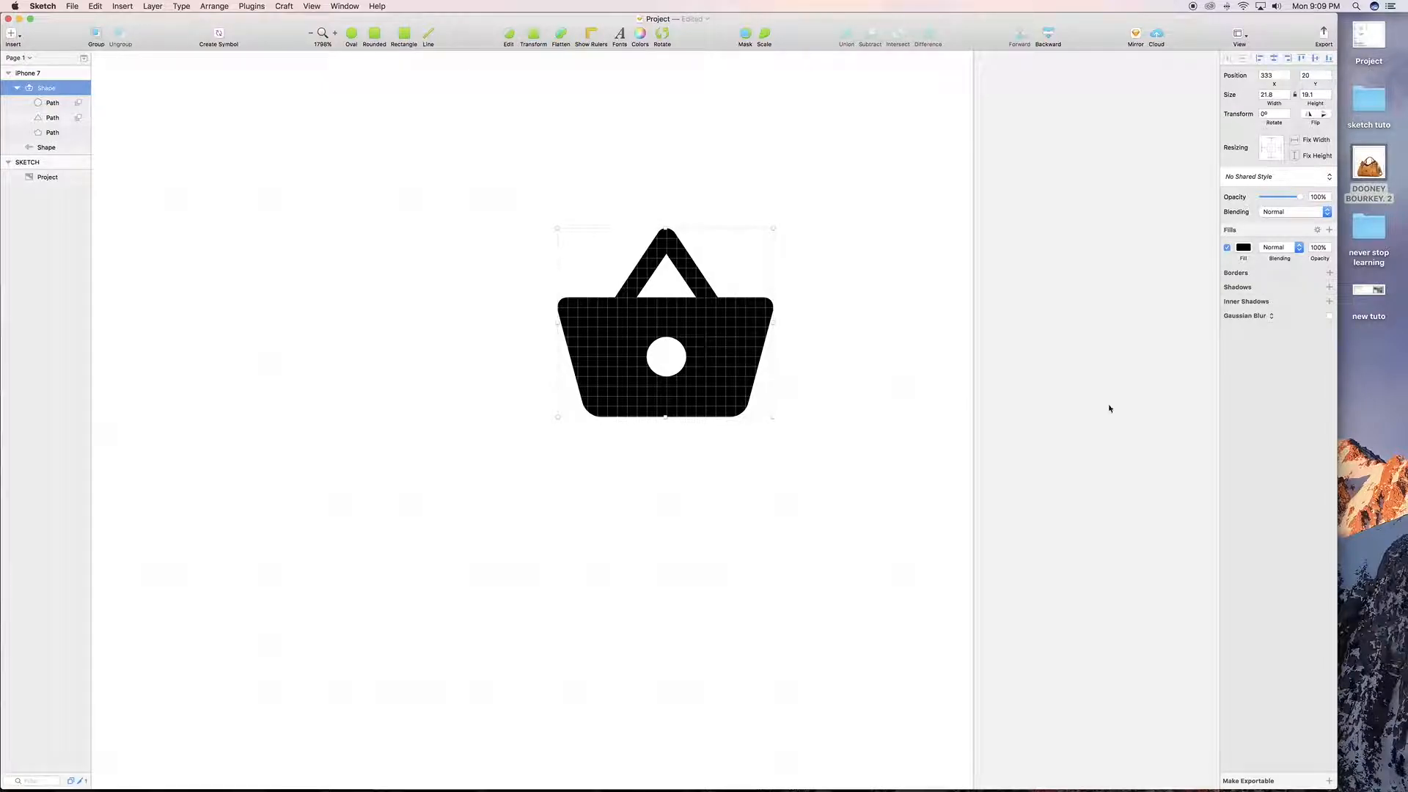
{"action": "left_click", "coordinate": [1243, 252]}
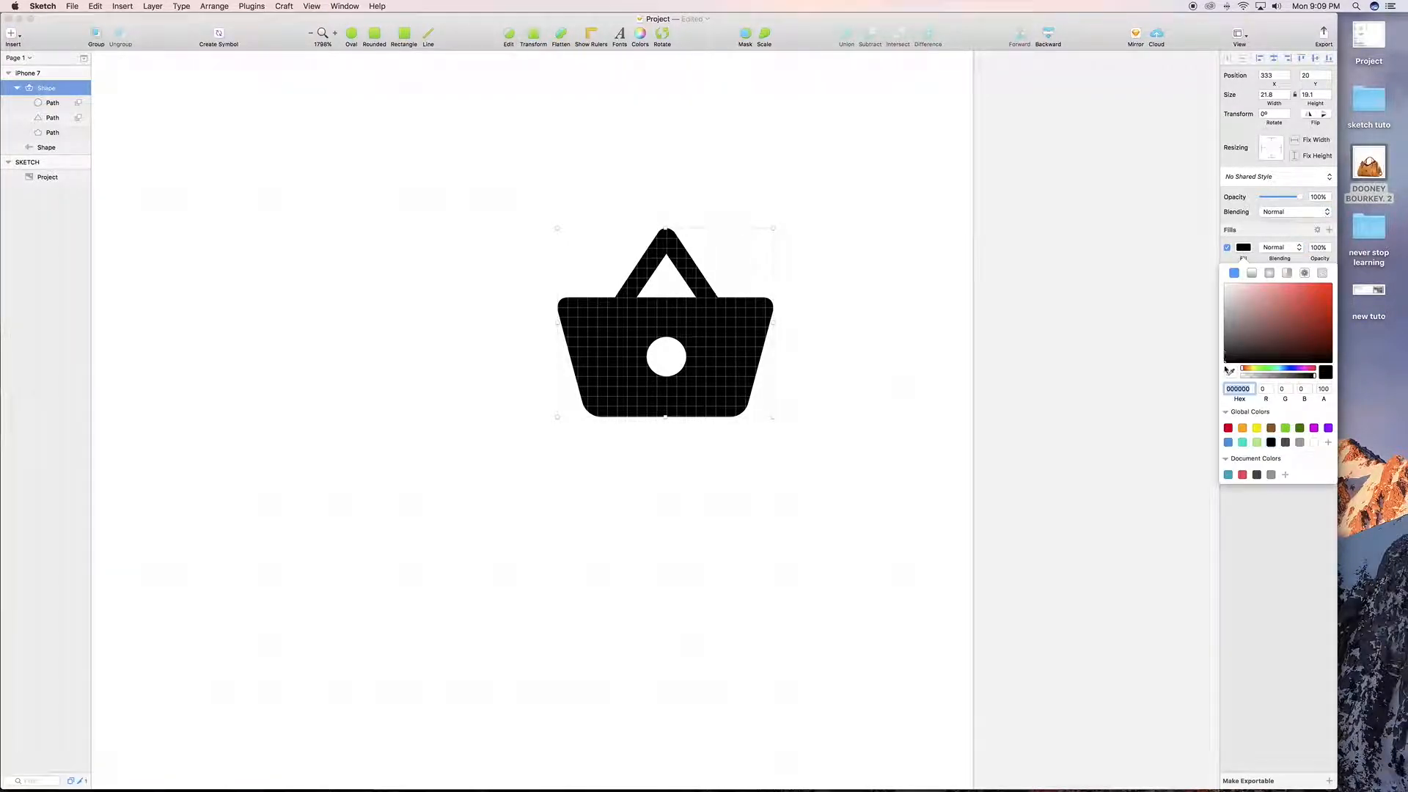
{"action": "left_click", "coordinate": [1228, 475]}
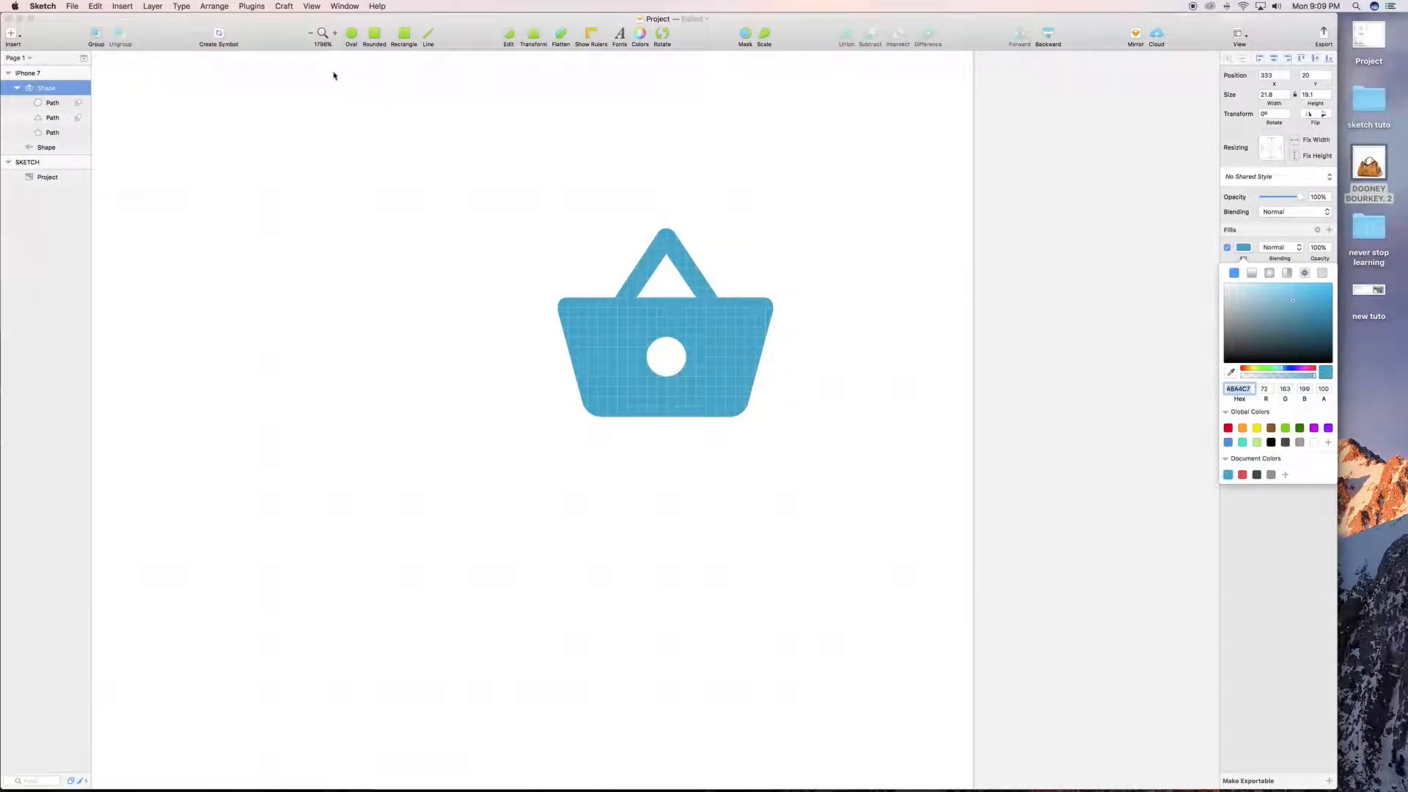
Draw an 8 × 8 px circle over the basket's round hole, with the red document color as fill and no border
{"action": "left_click", "coordinate": [350, 35]}
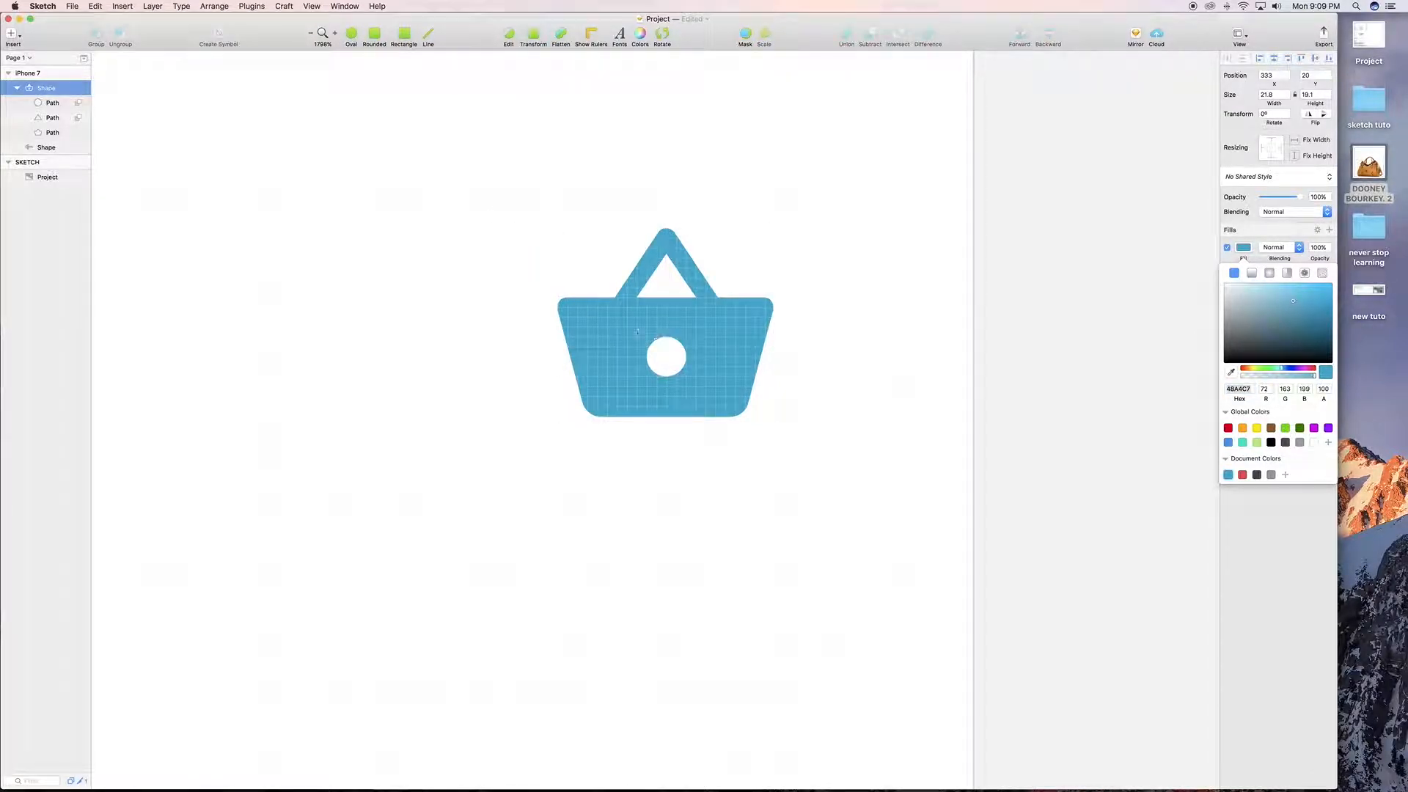
{"action": "left_click_drag", "start_coordinate": [694, 391], "coordinate": [699, 395]}
{"action": "left_click", "coordinate": [1244, 248]}
{"action": "left_click", "coordinate": [1243, 248]}
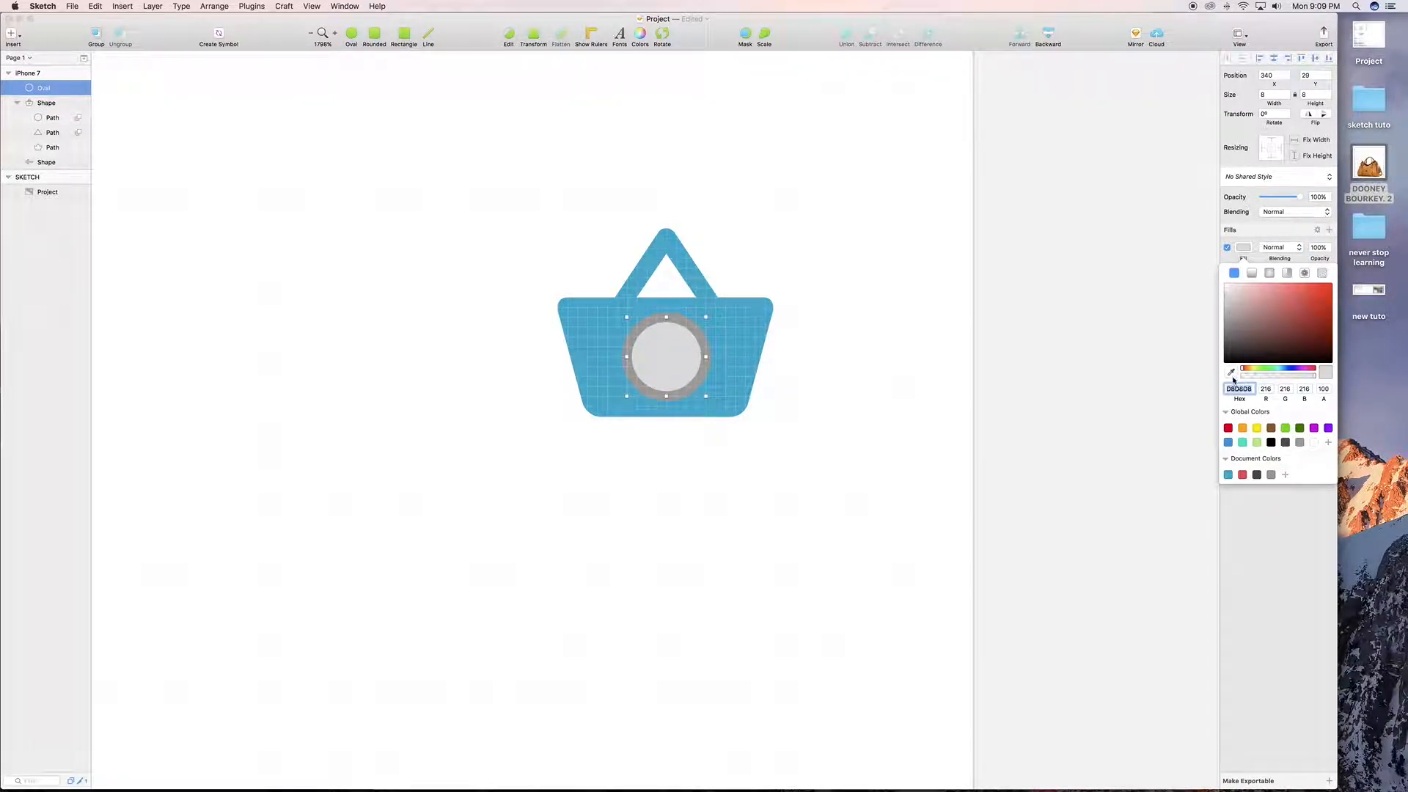
{"action": "left_click", "coordinate": [1243, 475]}
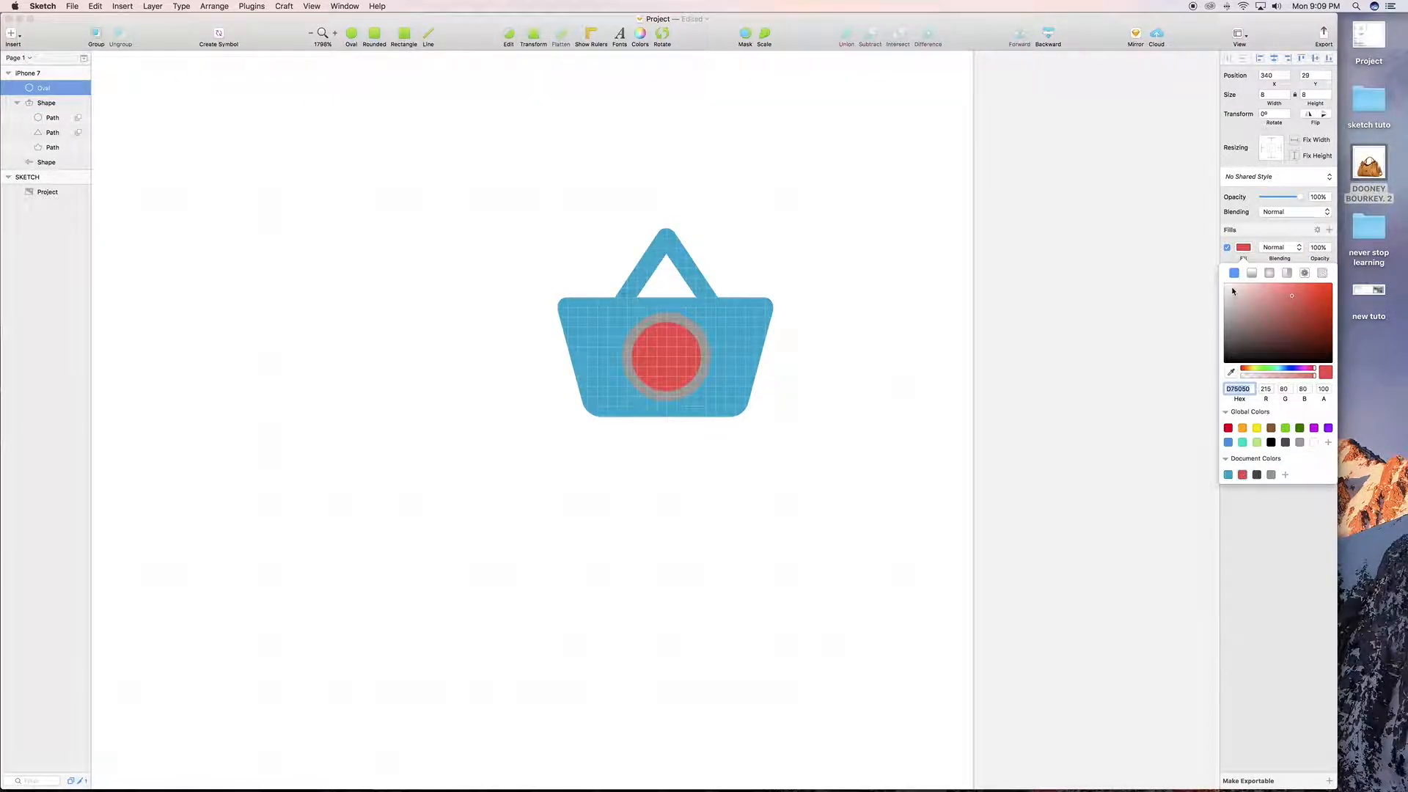
{"action": "left_click", "coordinate": [1245, 248]}
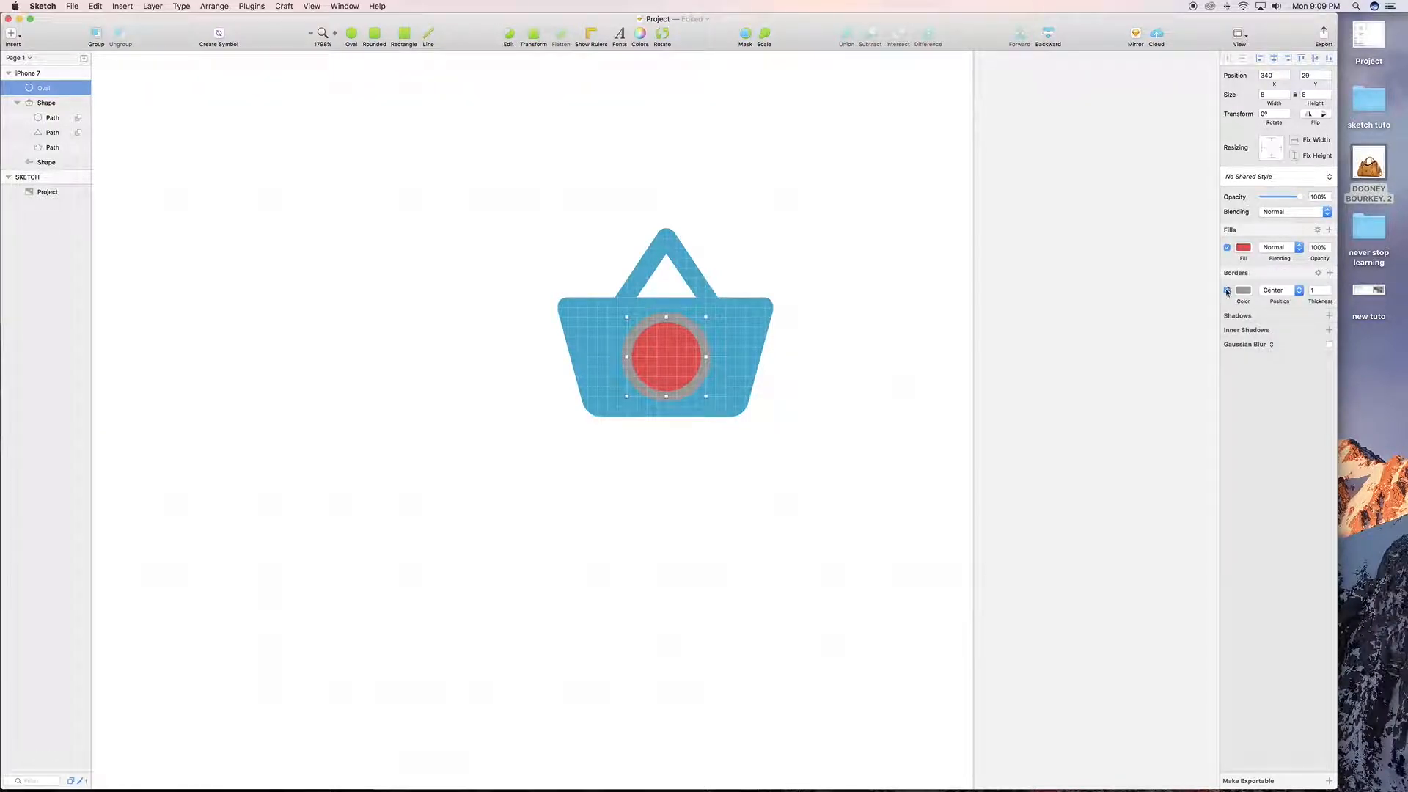
Resize the red circle to 10 × 10 px and nudge it 1 px left and 1 px up to centre it on the basket
{"action": "left_click", "coordinate": [1272, 94]}
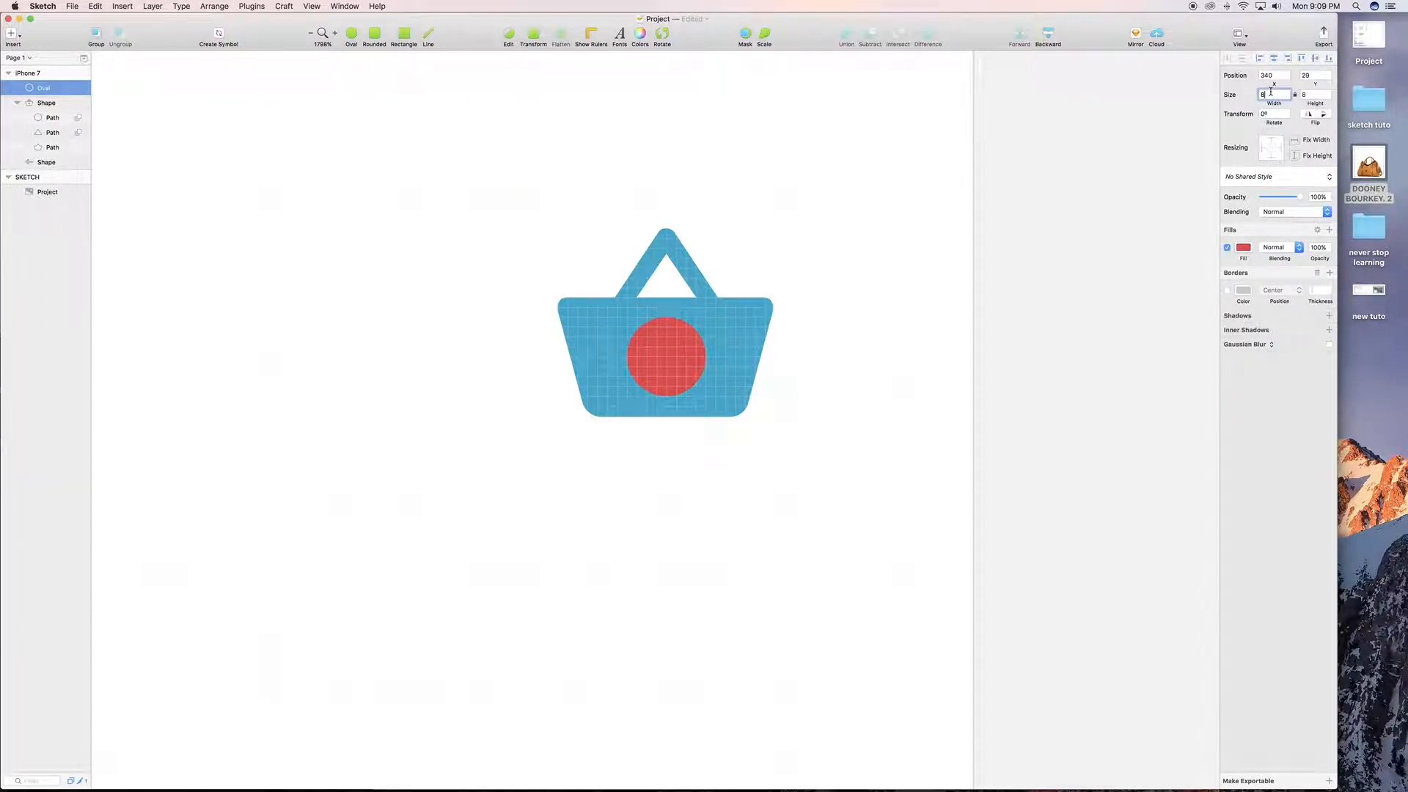
{"action": "type", "text": "10"}
{"action": "key", "text": "Return"}
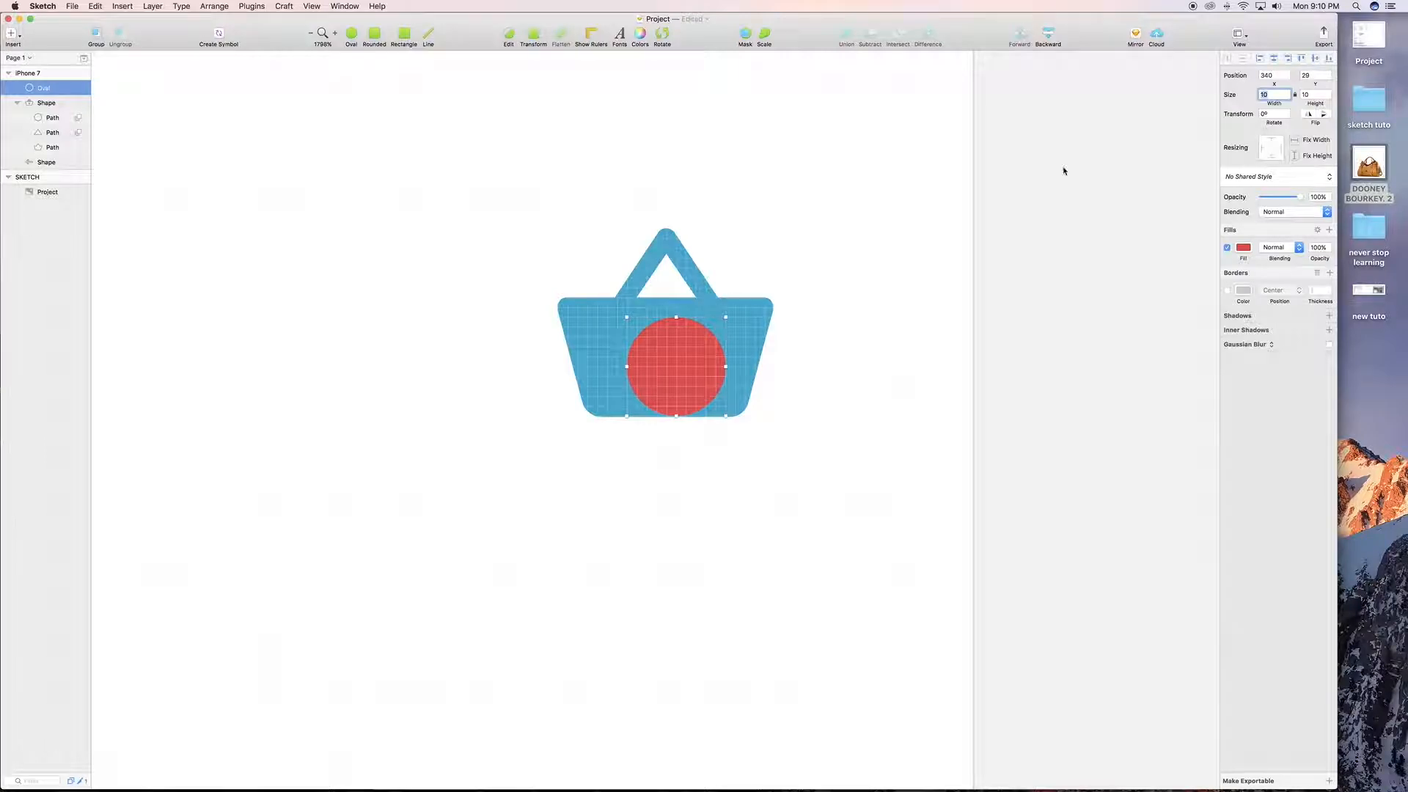
{"action": "left_click", "coordinate": [665, 380]}
{"action": "key", "text": "Left"}
{"action": "key", "text": "Up"}
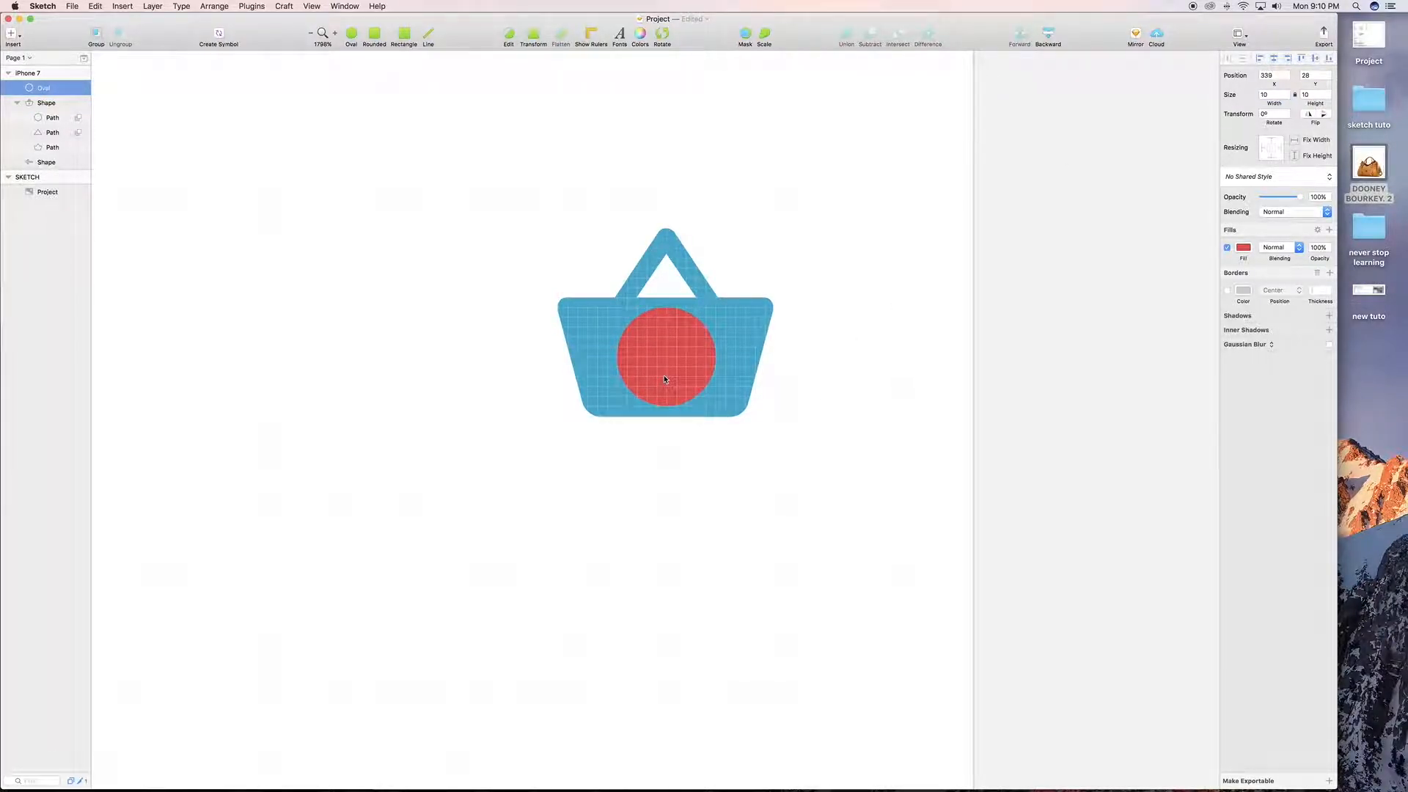
Add the text "3" over the red circle and set its font size to 8
{"action": "left_click", "coordinate": [11, 33]}
{"action": "left_click", "coordinate": [41, 103]}
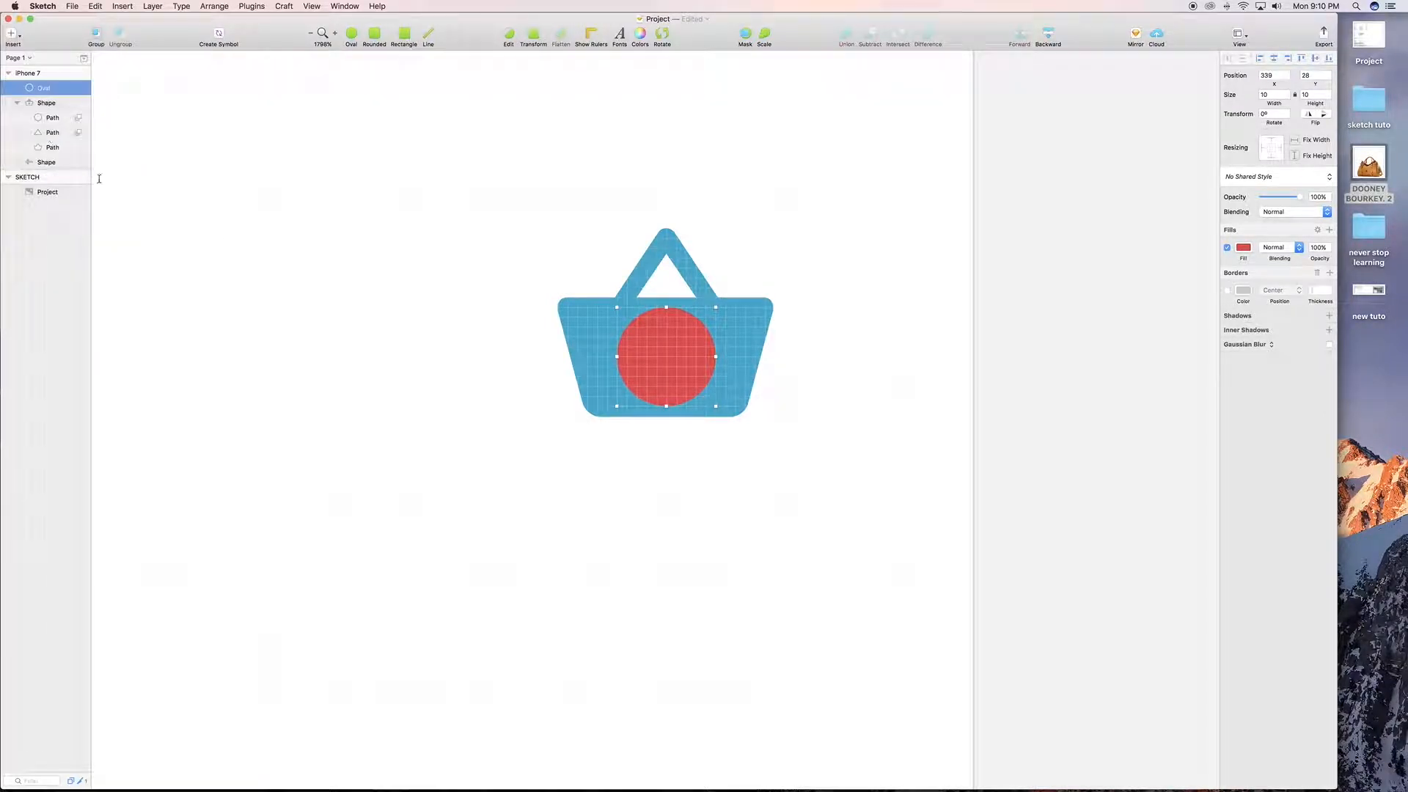
{"action": "left_click", "coordinate": [654, 350]}
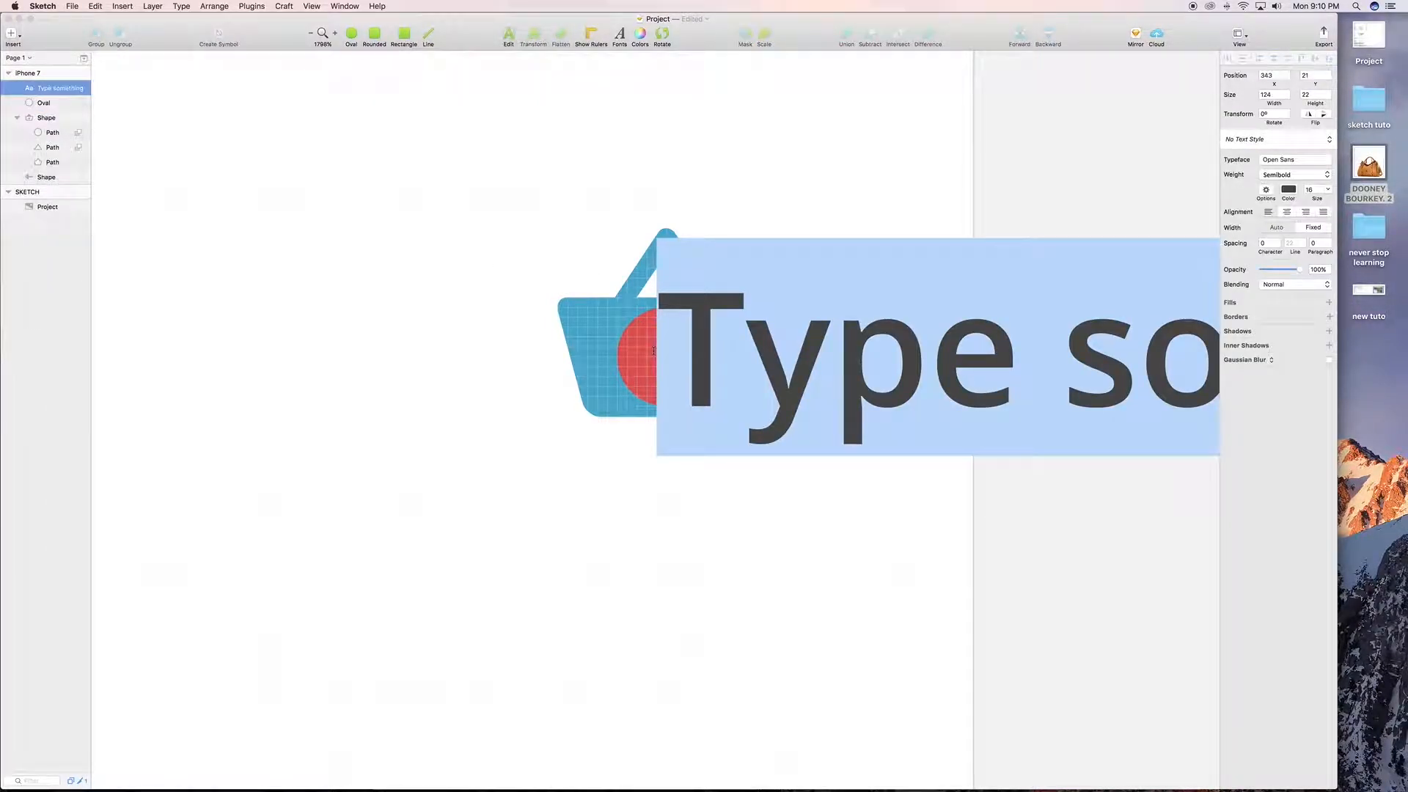
{"action": "type", "text": "3"}
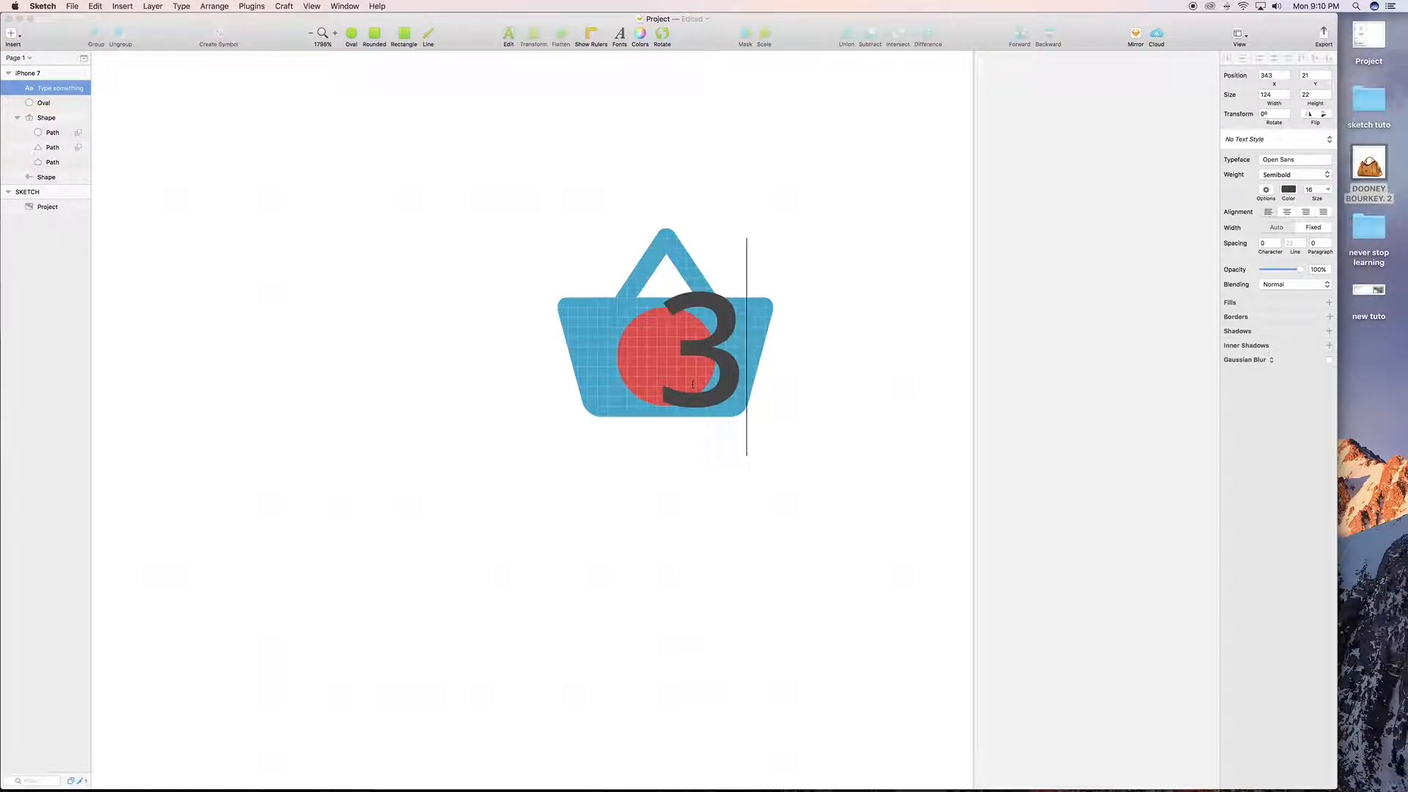
{"action": "key", "text": "super+a"}
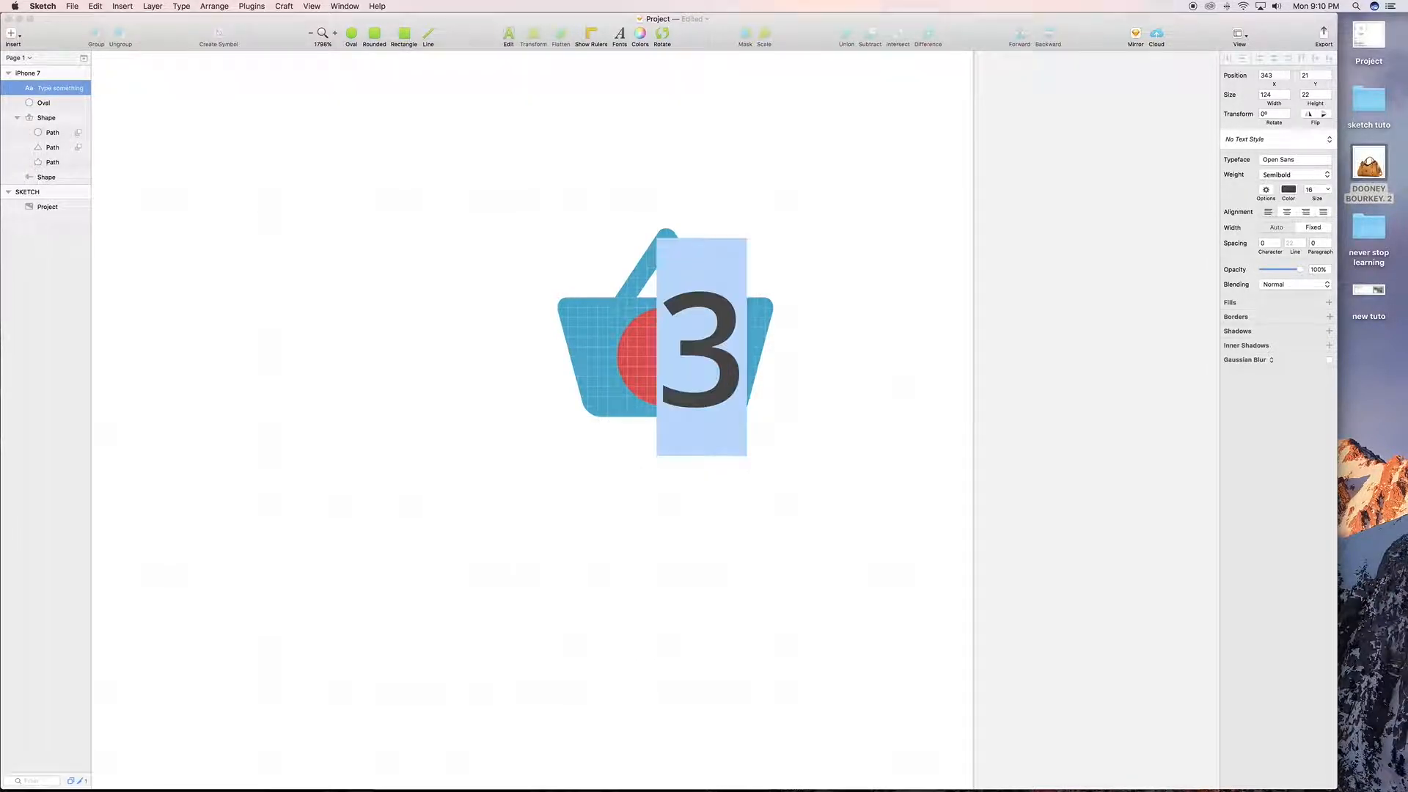
{"action": "left_click", "coordinate": [1312, 190]}
{"action": "type", "text": "8"}
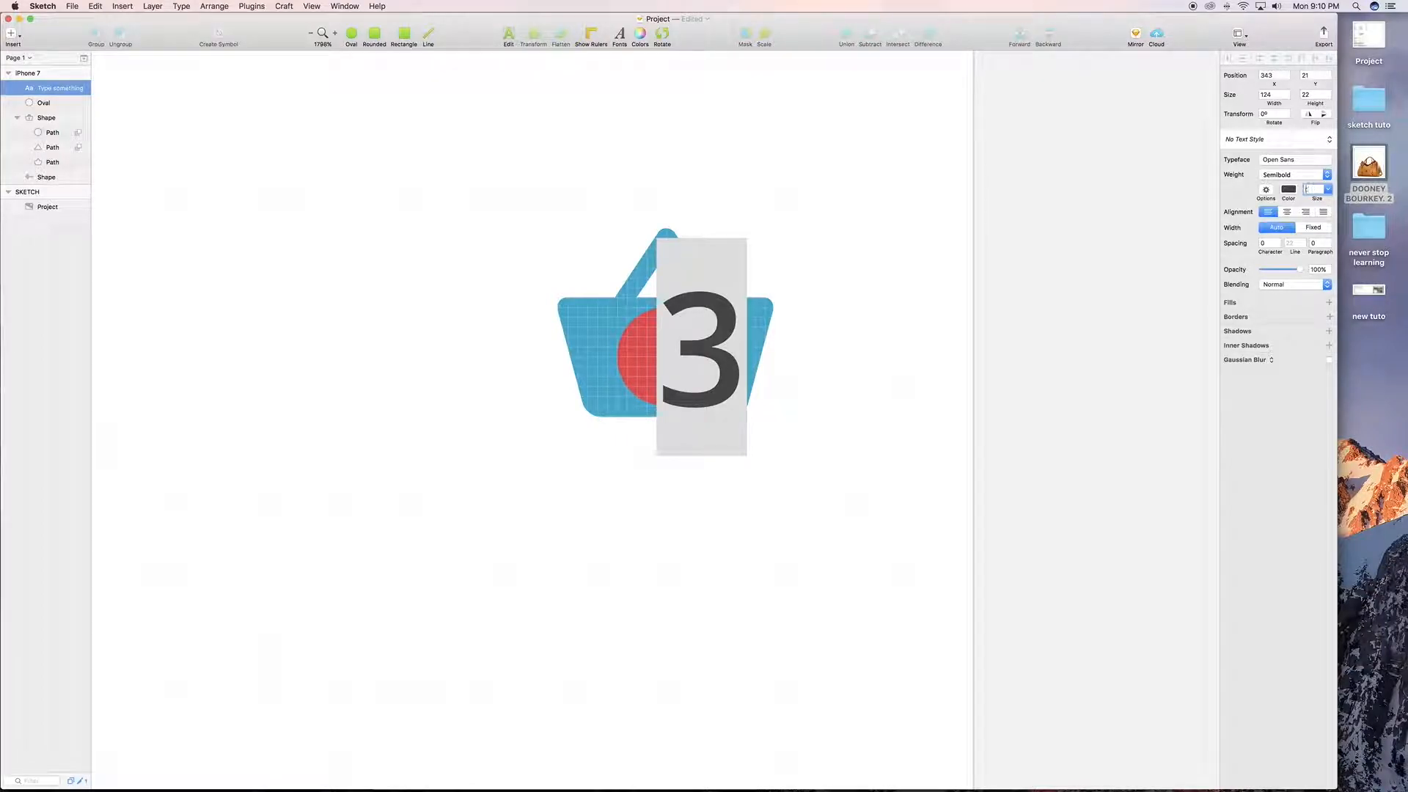
{"action": "key", "text": "Return"}
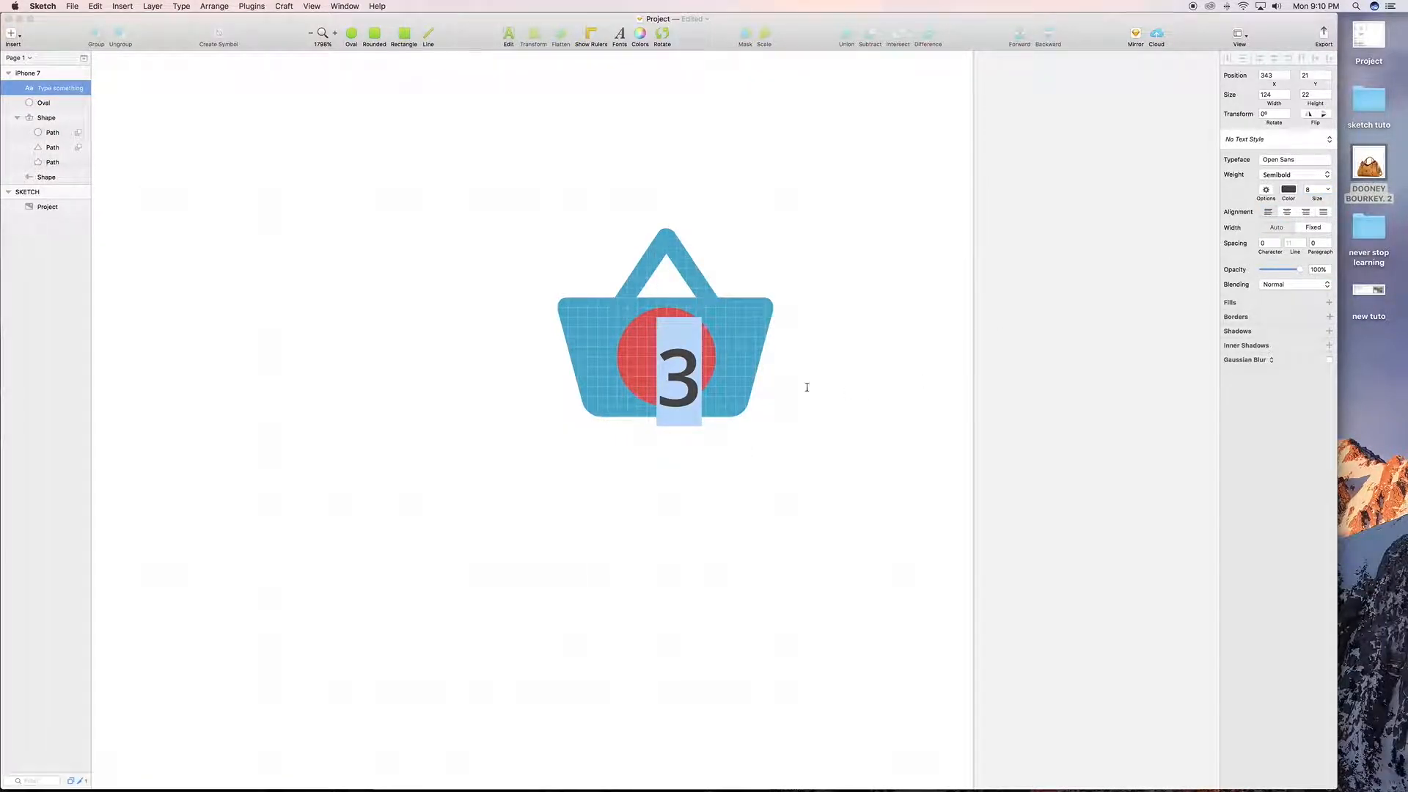
Colour the badge number white and nudge it to the centre of the red circle, at X 342, Y 27
{"action": "left_click", "coordinate": [1289, 189]}
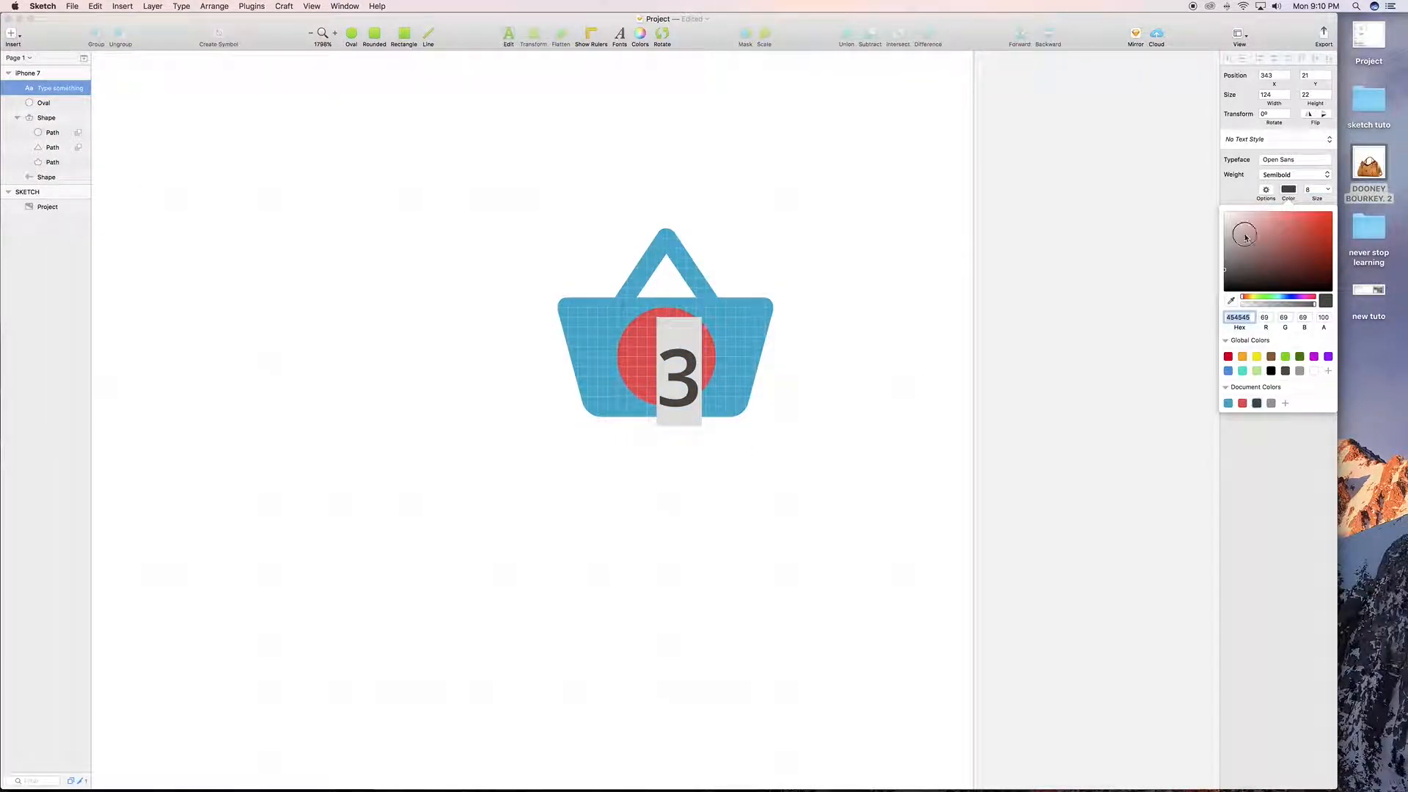
{"action": "left_click", "coordinate": [1245, 235]}
{"action": "left_click_drag", "start_coordinate": [1185, 164], "coordinate": [1190, 165]}
{"action": "left_click", "coordinate": [1287, 191]}
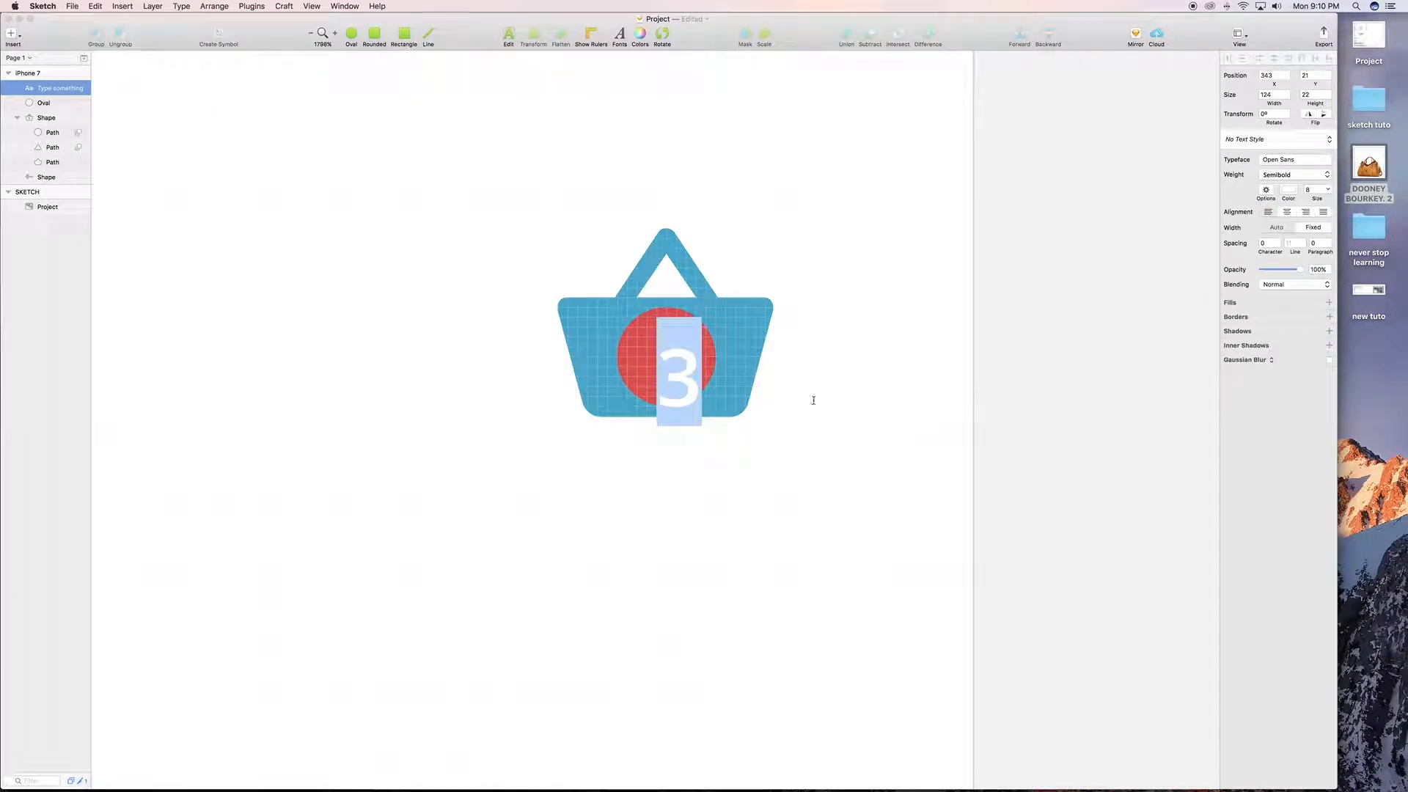
{"action": "left_click", "coordinate": [691, 359]}
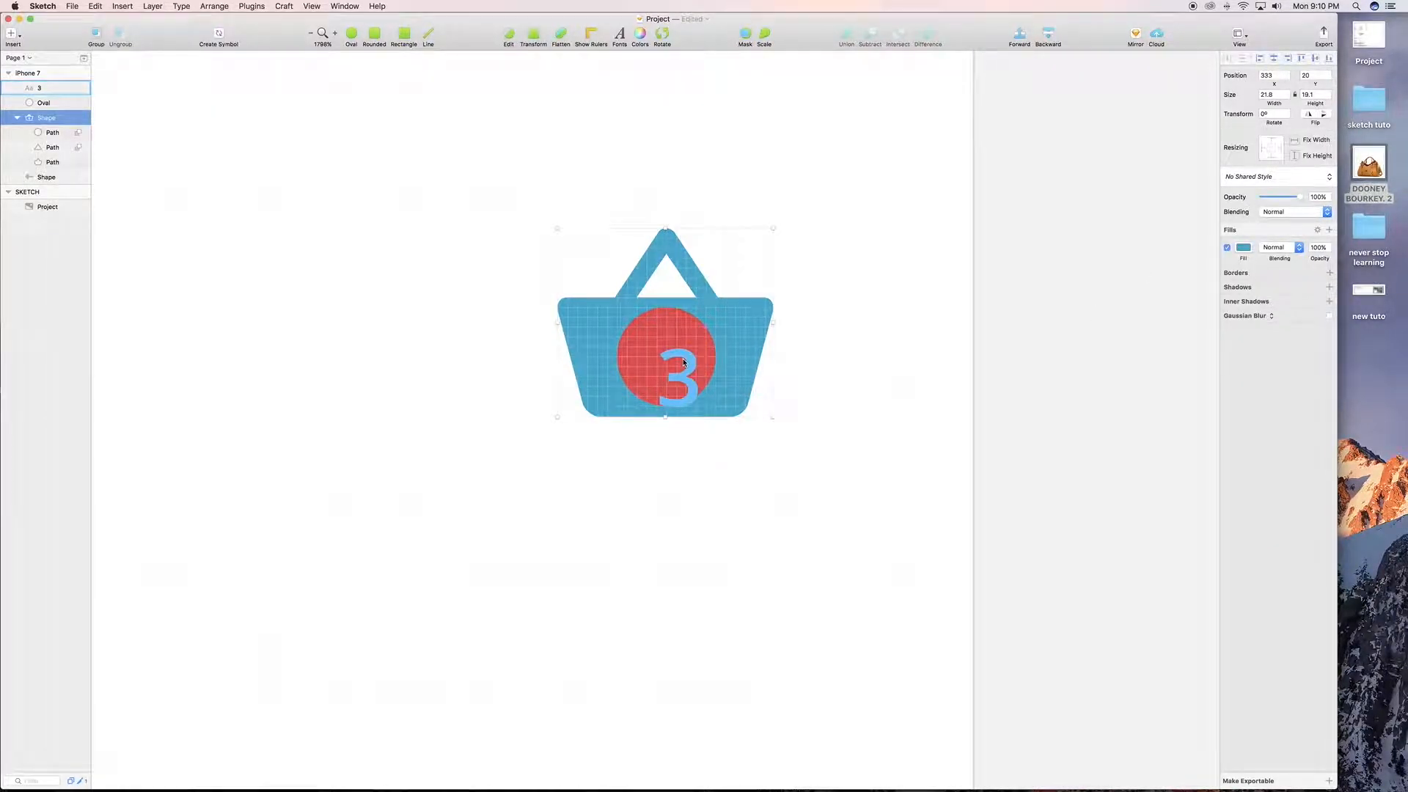
{"action": "left_click", "coordinate": [686, 364]}
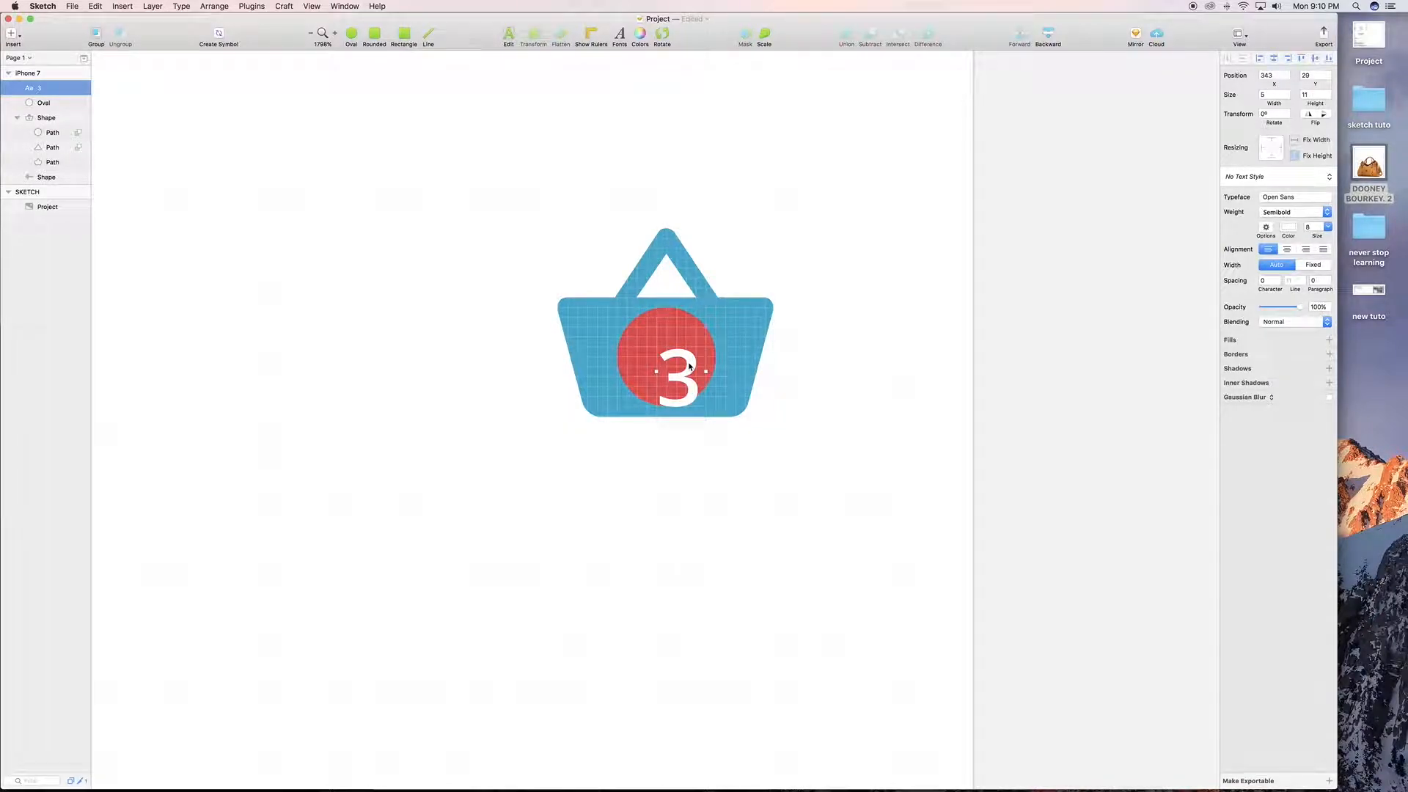
{"action": "key", "text": "Up"}
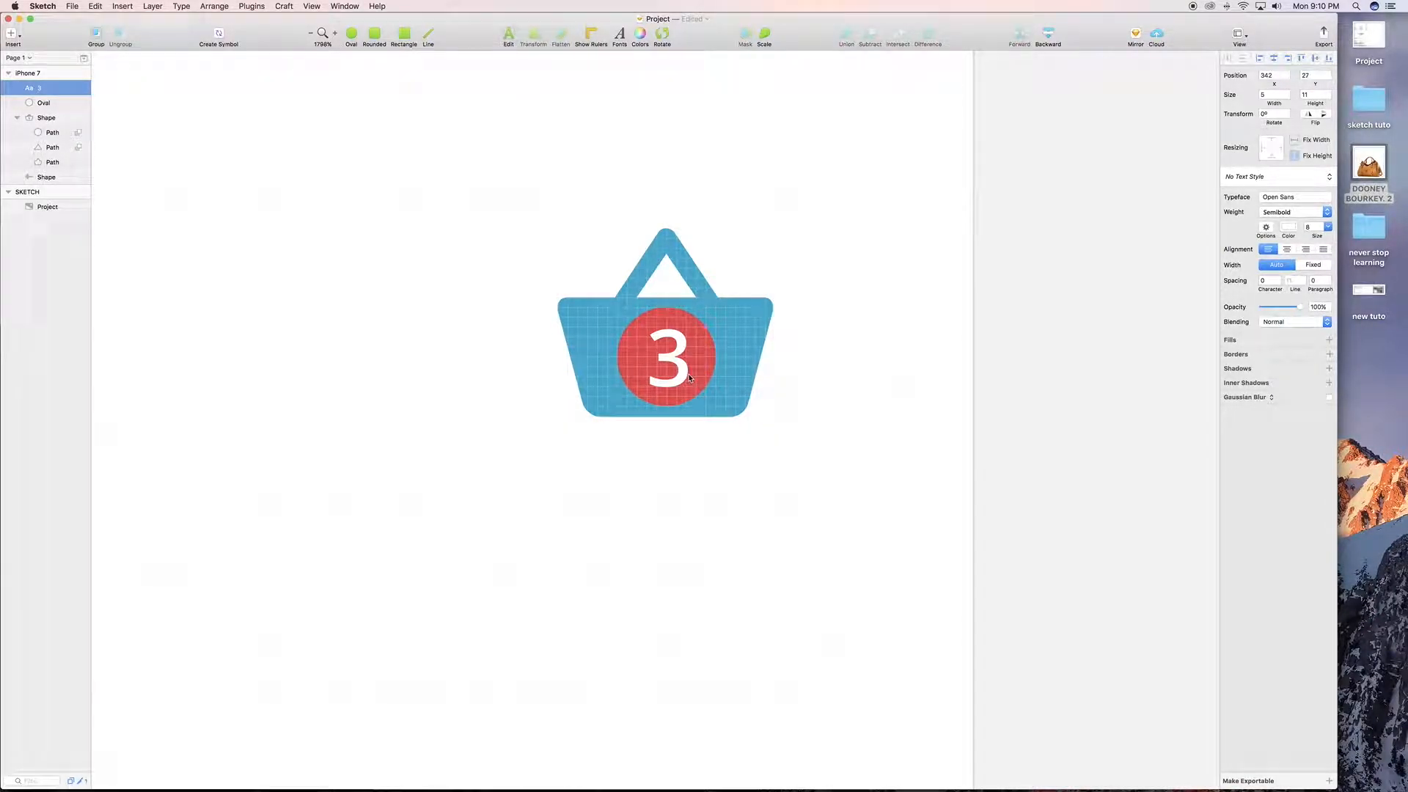
Copy the DOONEY BOURKEY 2 handbag image from the desktop into the iPhone 7 artboard
{"action": "key", "text": "super+minus"}
{"action": "key", "text": "super+minus"}
{"action": "key", "text": "super+minus"}
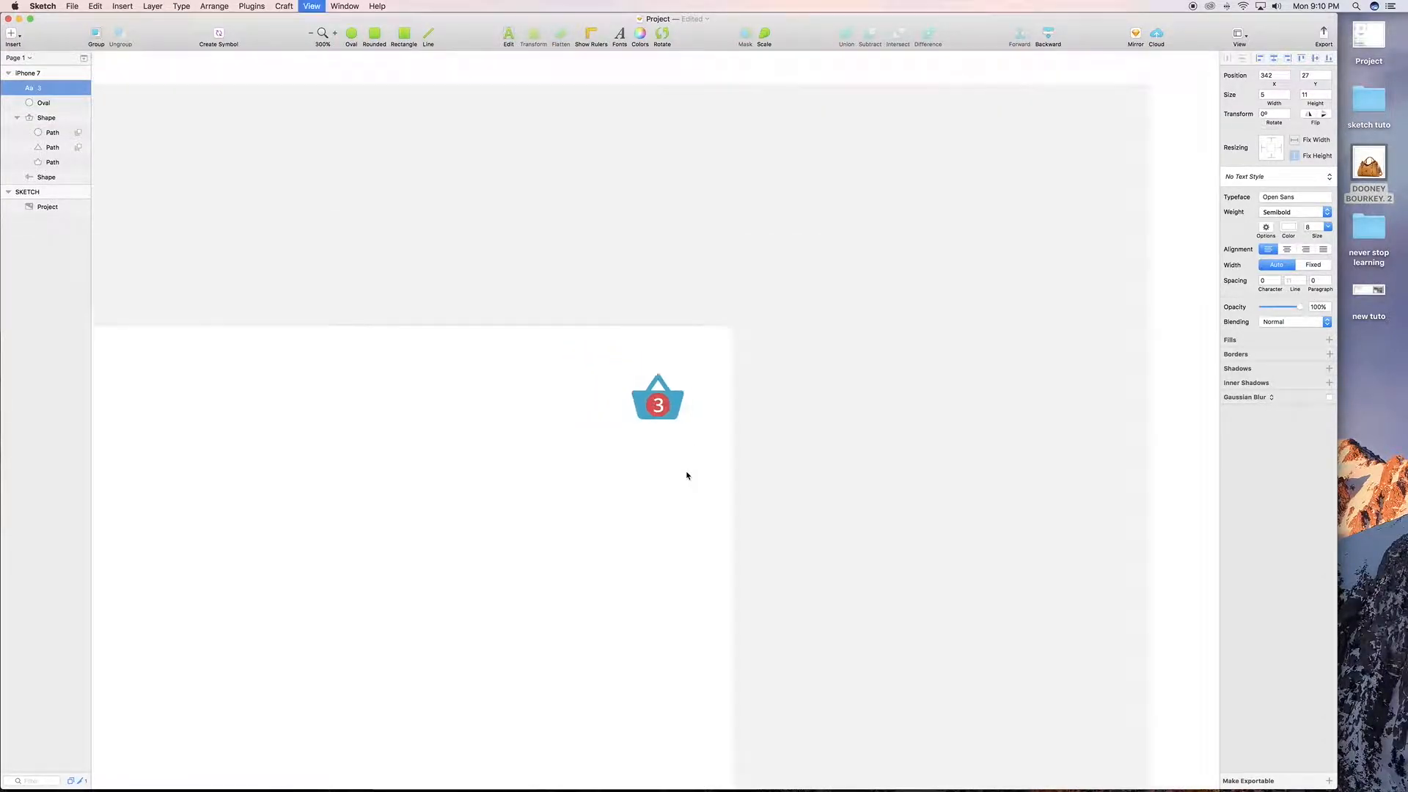
{"action": "scroll", "coordinate": [687, 476], "scroll_direction": "left", "scroll_amount": 4}
{"action": "scroll", "coordinate": [687, 476], "scroll_direction": "down", "scroll_amount": 2}
{"action": "key", "text": "super+minus"}
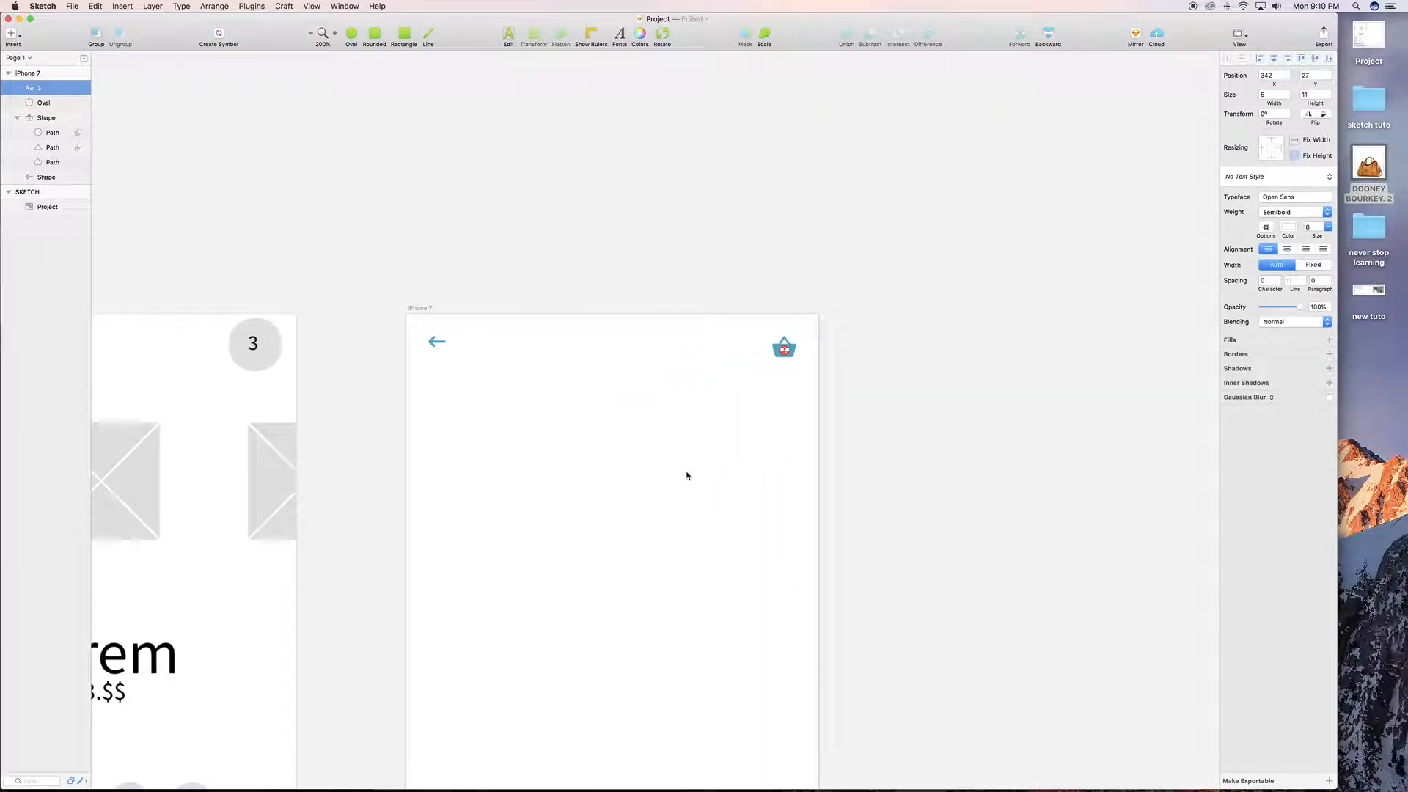
{"action": "scroll", "coordinate": [687, 476], "scroll_direction": "left", "scroll_amount": 8}
{"action": "scroll", "coordinate": [687, 476], "scroll_direction": "down", "scroll_amount": 3}
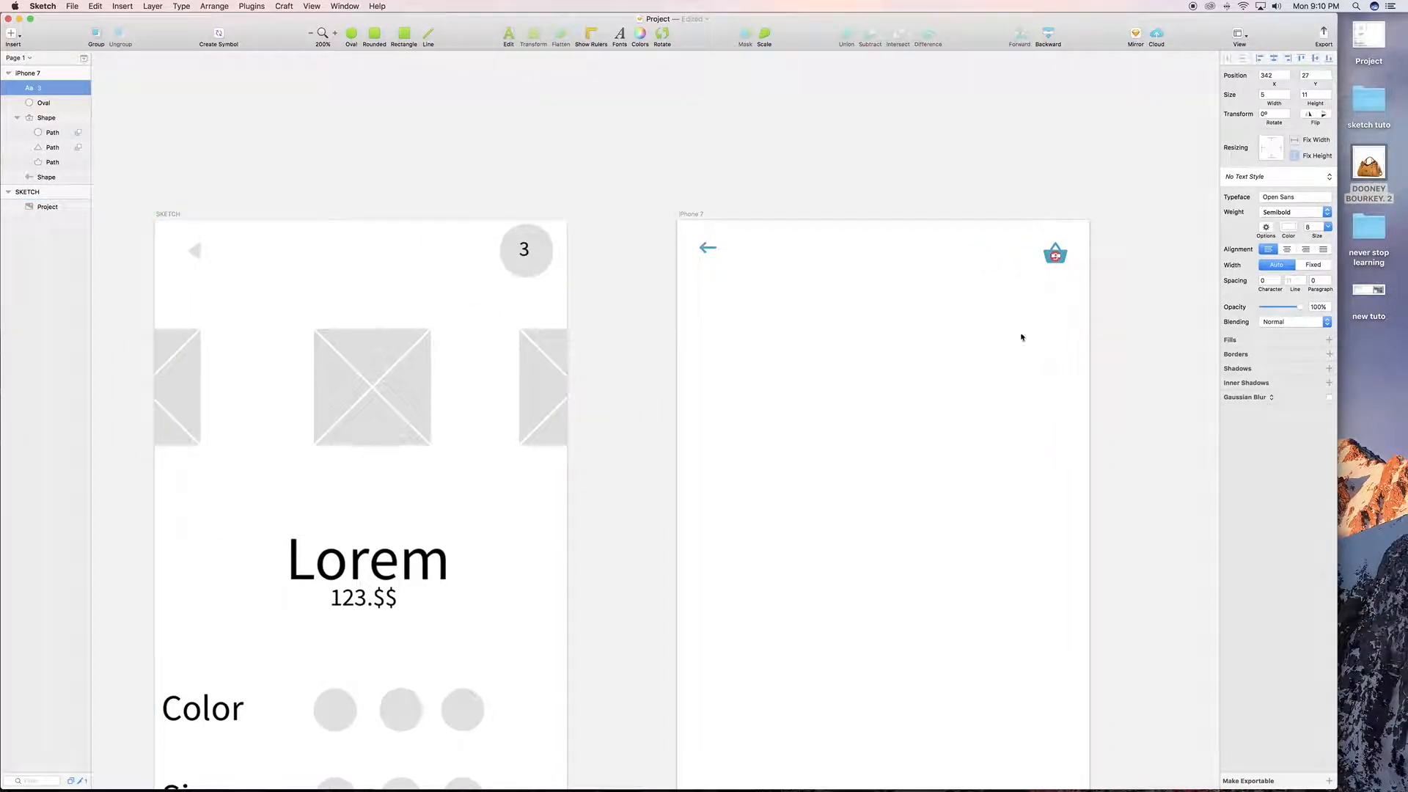
{"action": "left_click", "coordinate": [975, 361]}
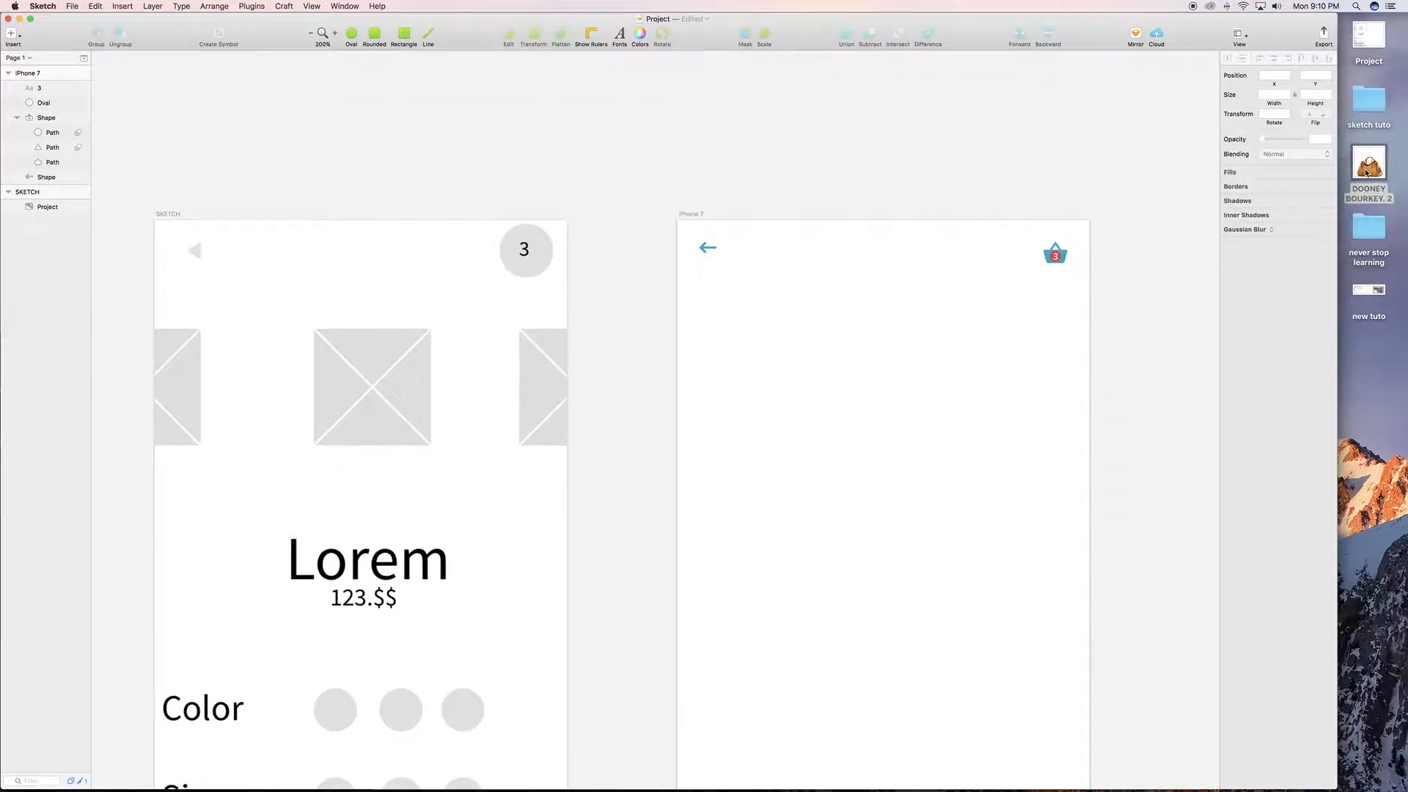
{"action": "left_click", "coordinate": [1366, 171]}
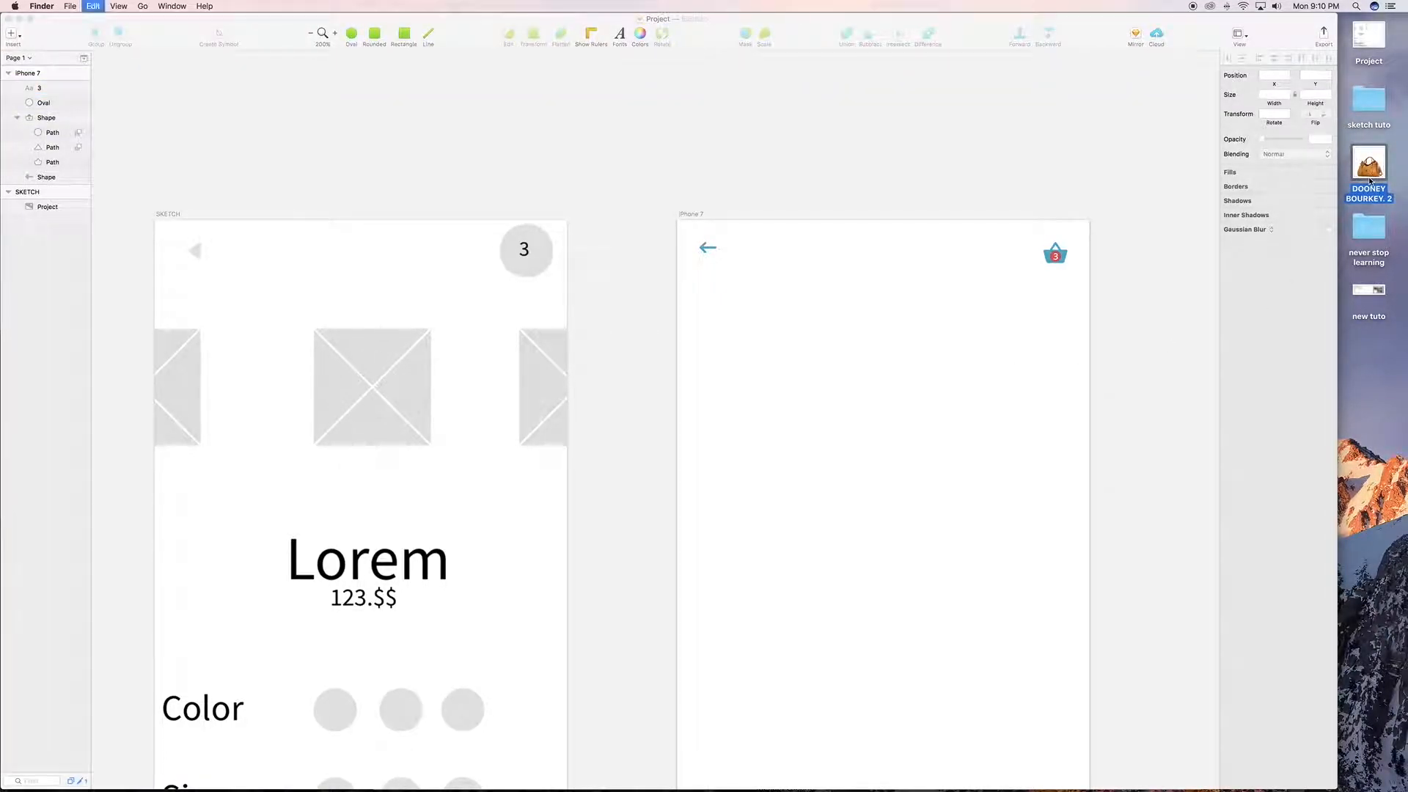
{"action": "left_click", "coordinate": [854, 355]}
{"action": "key", "text": "super+v"}
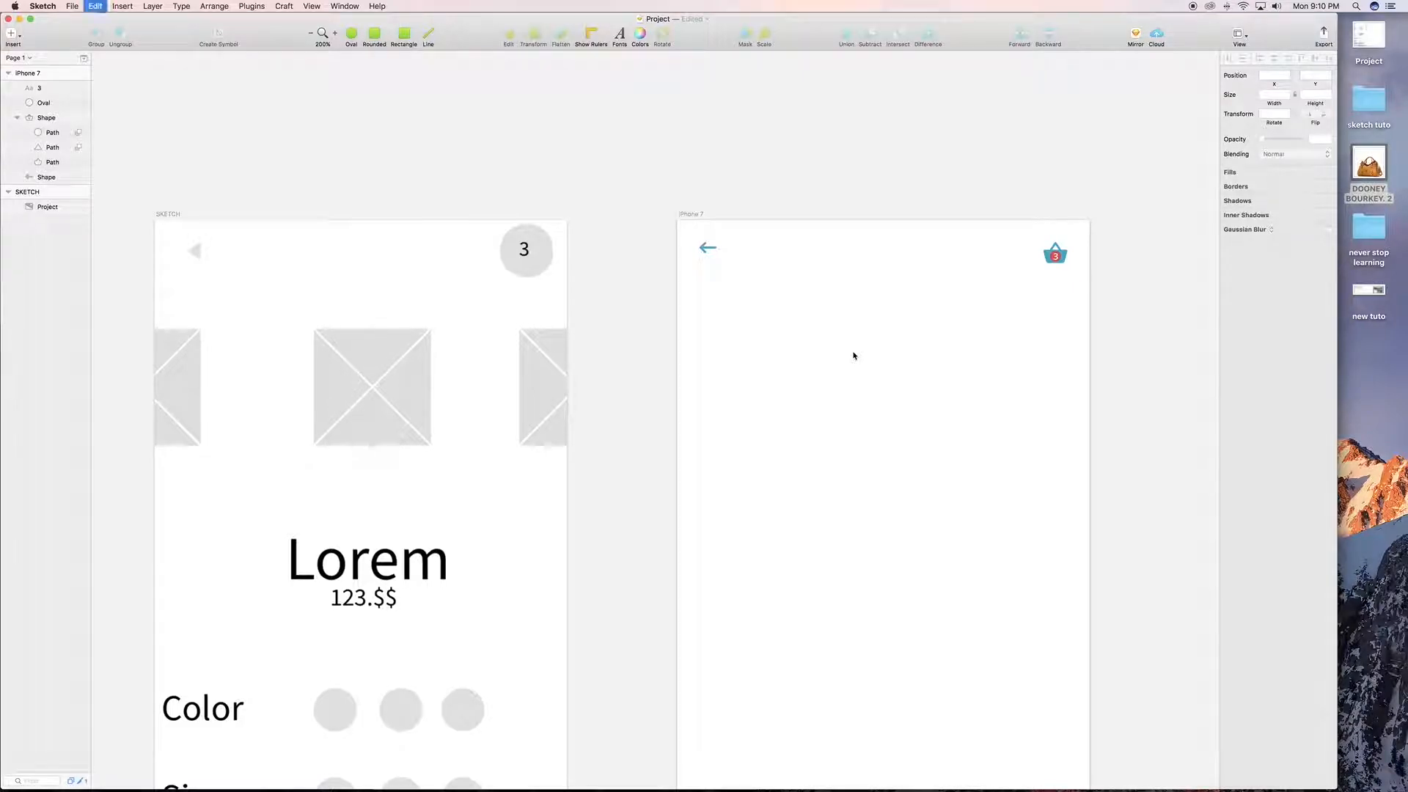
Scale the handbag image down to fit the artboard and set its size to 170 × 170 px
{"action": "key", "text": "super+minus"}
{"action": "key", "text": "super+minus"}
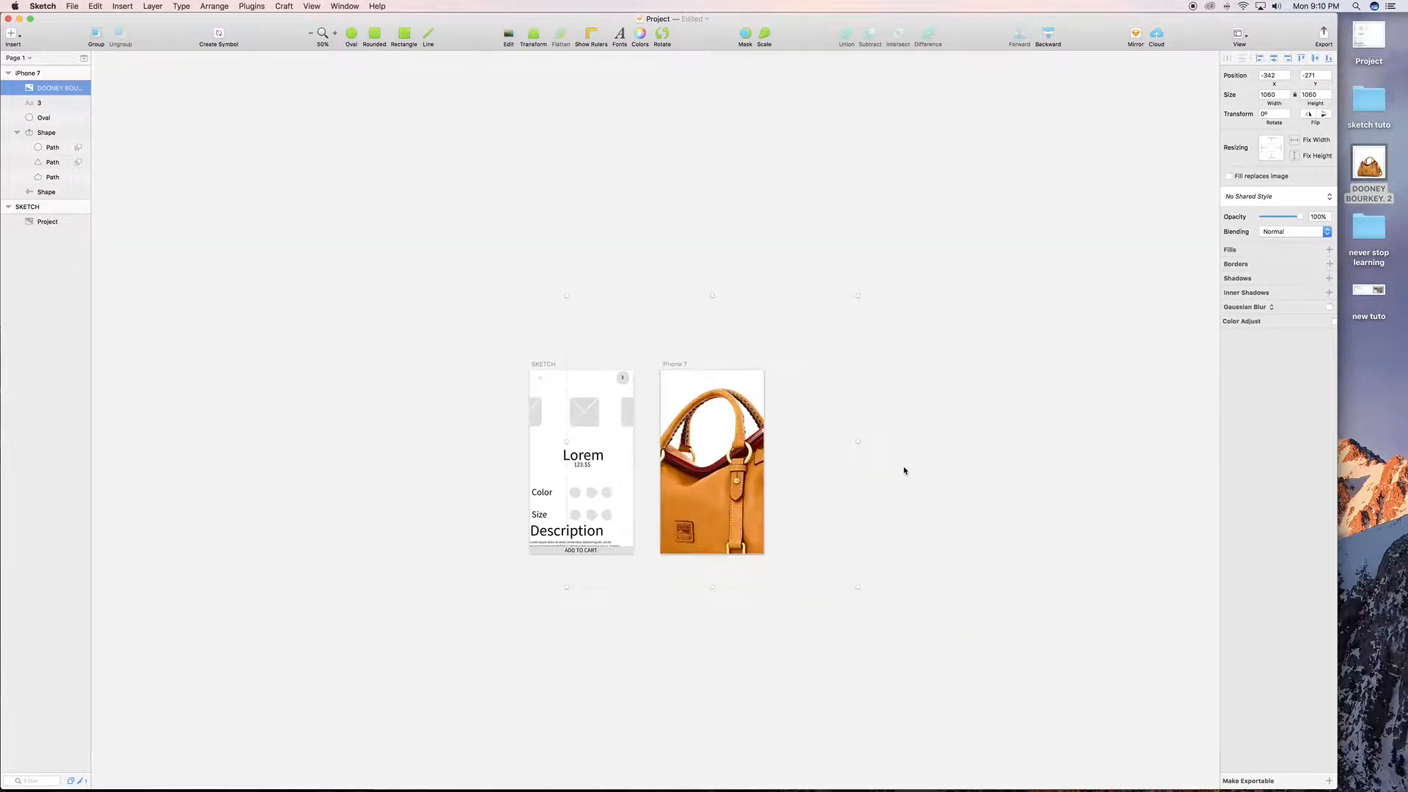
{"action": "left_click_drag", "start_coordinate": [857, 588], "coordinate": [760, 523]}
{"action": "left_click_drag", "start_coordinate": [567, 296], "coordinate": [666, 399]}
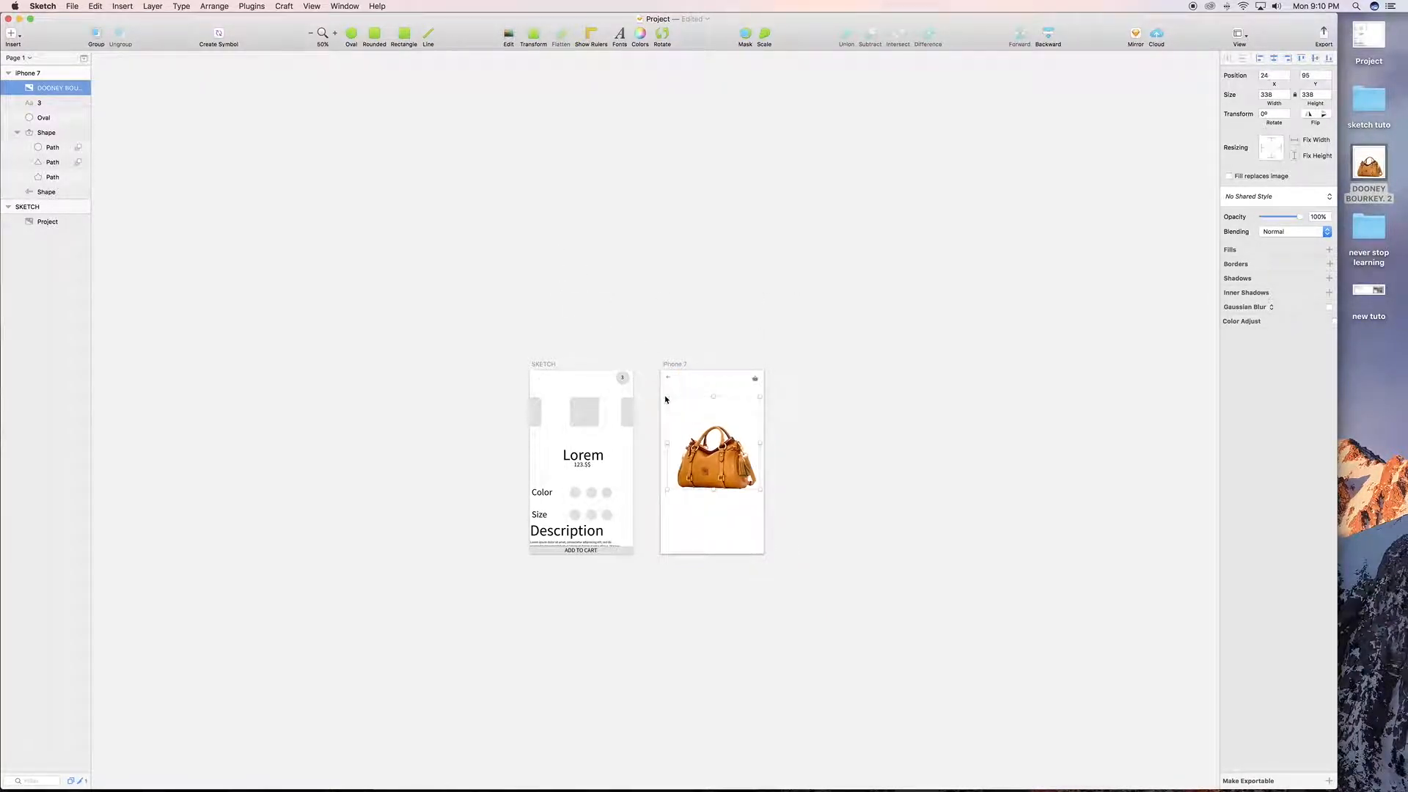
{"action": "left_click", "coordinate": [1275, 94]}
{"action": "type", "text": "170"}
{"action": "key", "text": "Return"}
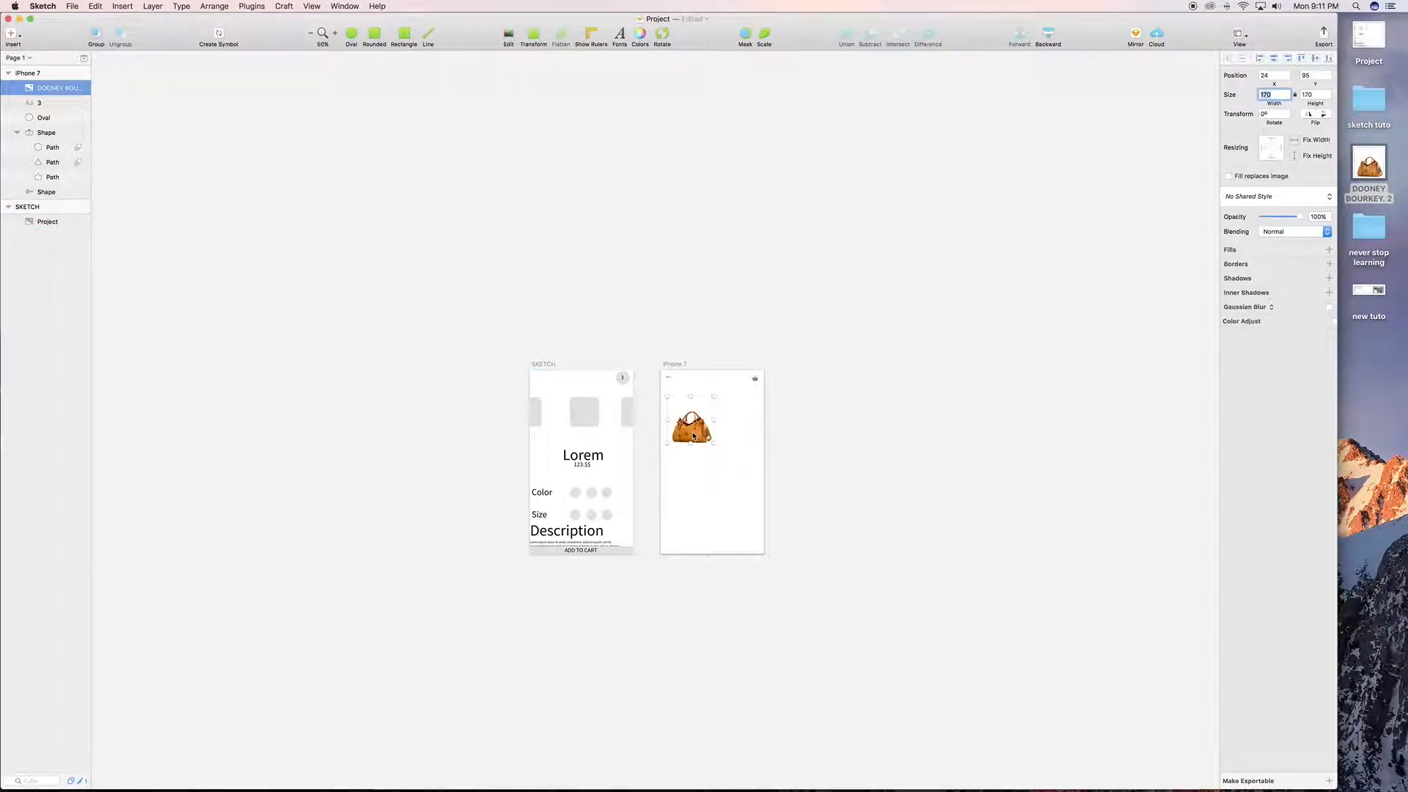
Centre the handbag image horizontally below the header icons, at X 103, Y 54
{"action": "key", "text": "super+0"}
{"action": "left_click_drag", "start_coordinate": [694, 436], "coordinate": [752, 424]}
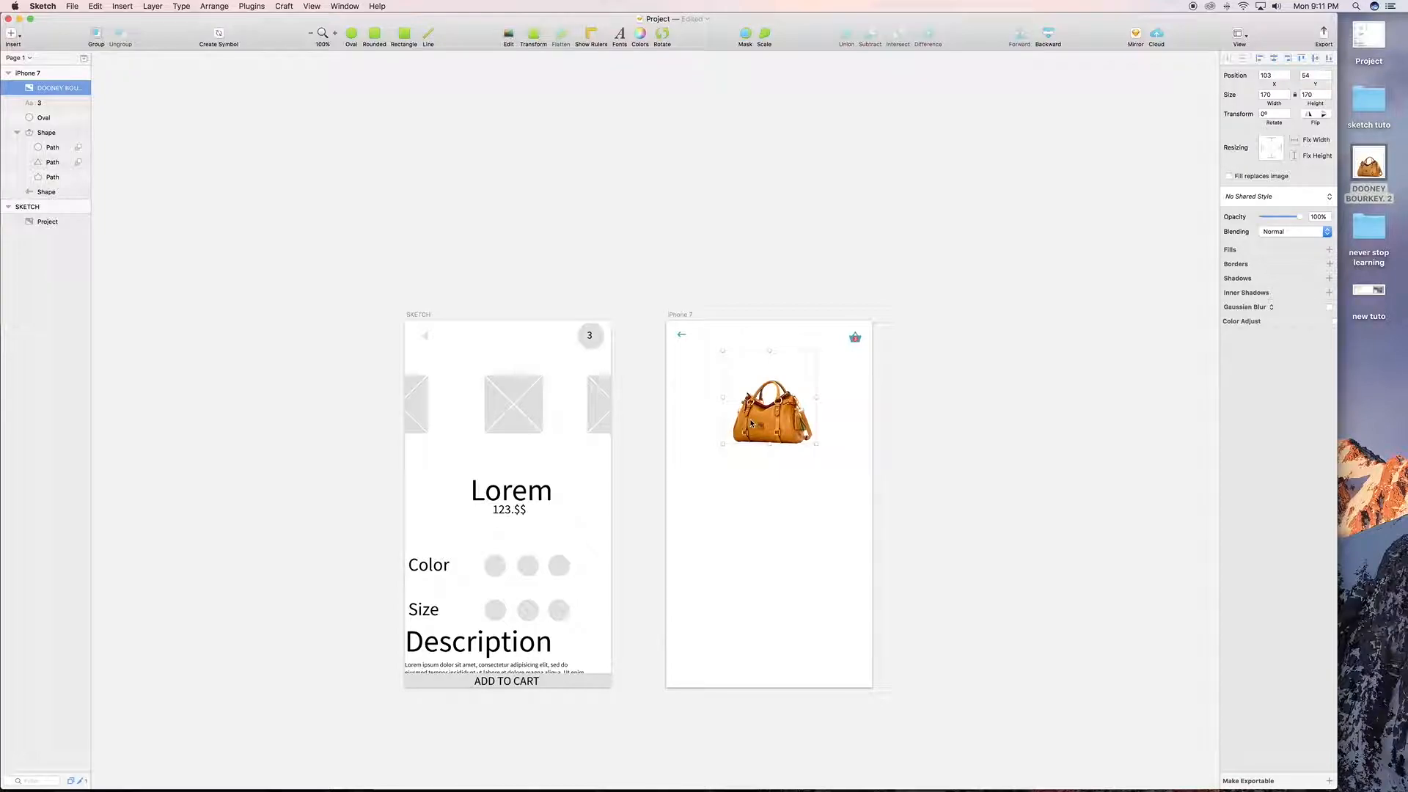
{"action": "key", "text": "shift+Down"}
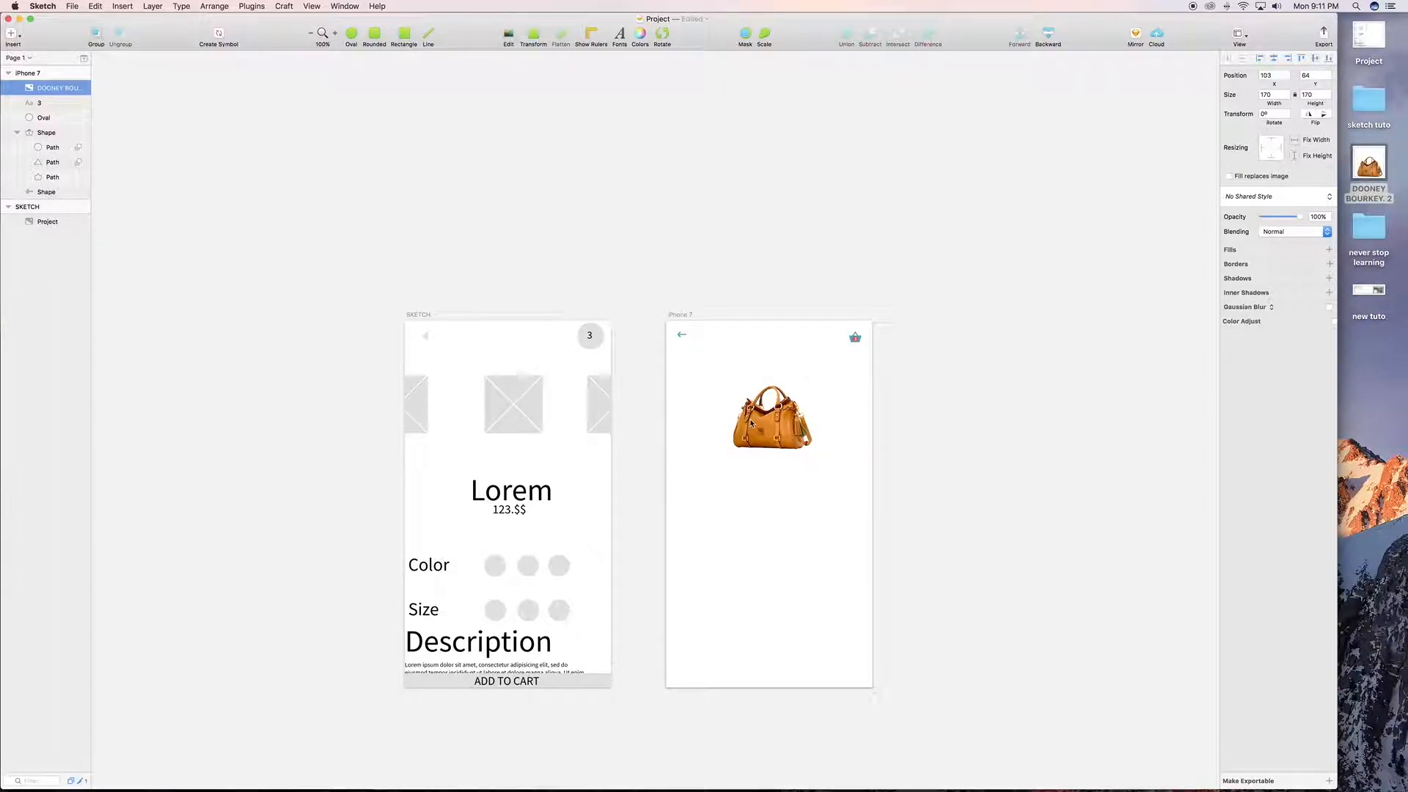
{"action": "key", "text": "shift+Up"}
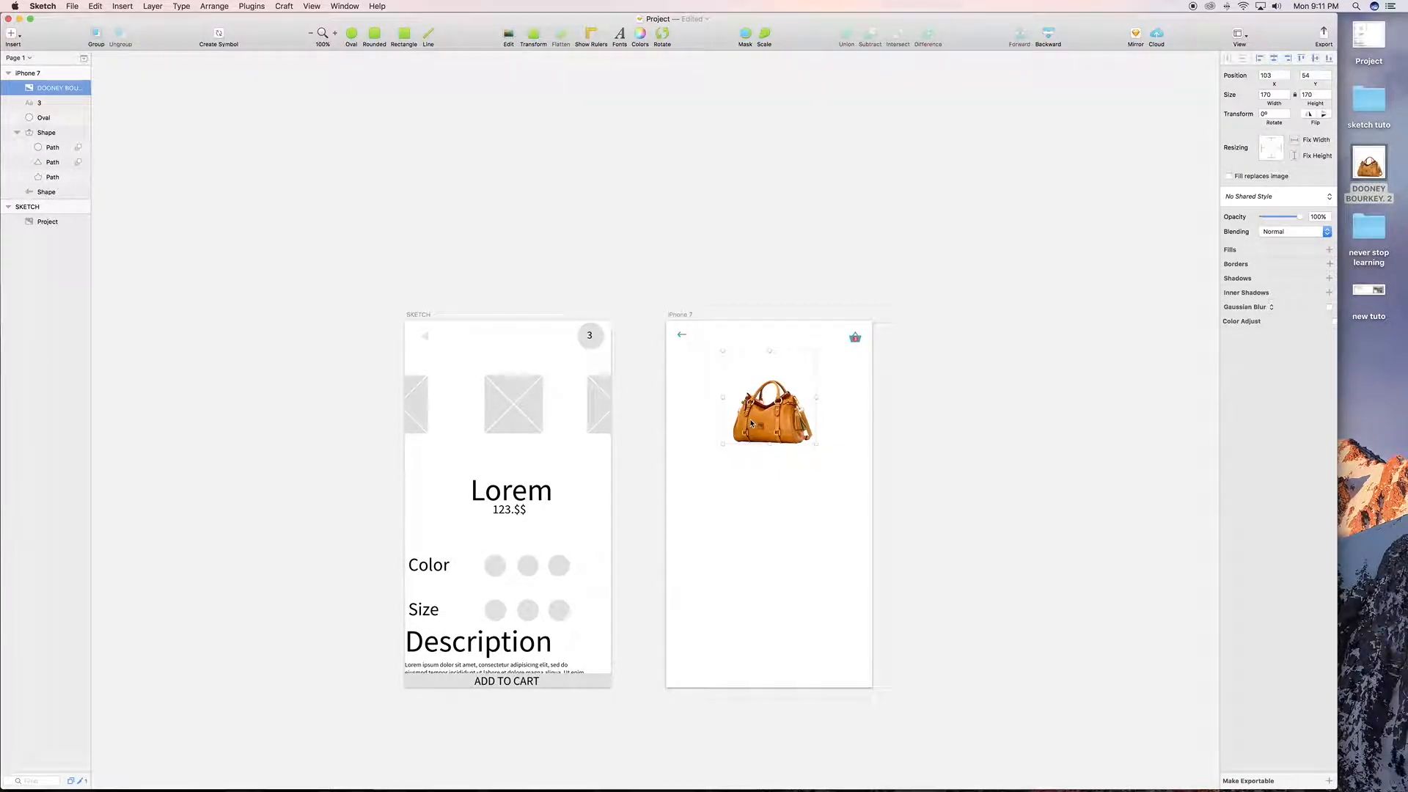
Duplicate the handbag image and shift the copy about 220 px right so the artboard's right edge crops it
{"action": "key", "text": "super+d"}
{"action": "key", "text": "shift+Right"}
{"action": "key", "text": "shift+Right"}
{"action": "key", "text": "shift+Right"}
{"action": "key", "text": "shift+Right"}
{"action": "key", "text": "shift+Right"}
{"action": "key", "text": "shift+Right"}
{"action": "key", "text": "shift+Right"}
{"action": "key", "text": "shift+Right"}
{"action": "key", "text": "shift+Right"}
{"action": "key", "text": "shift+Right"}
{"action": "key", "text": "shift+Right"}
{"action": "key", "text": "shift+Right"}
{"action": "key", "text": "shift+Right"}
{"action": "key", "text": "shift+Right"}
{"action": "key", "text": "shift+Right"}
{"action": "key", "text": "shift+Right"}
{"action": "key", "text": "shift+Right"}
{"action": "key", "text": "shift+Right"}
{"action": "key", "text": "shift+Right"}
{"action": "key", "text": "shift+Right"}
{"action": "key", "text": "shift+Right"}
{"action": "key", "text": "shift+Right"}
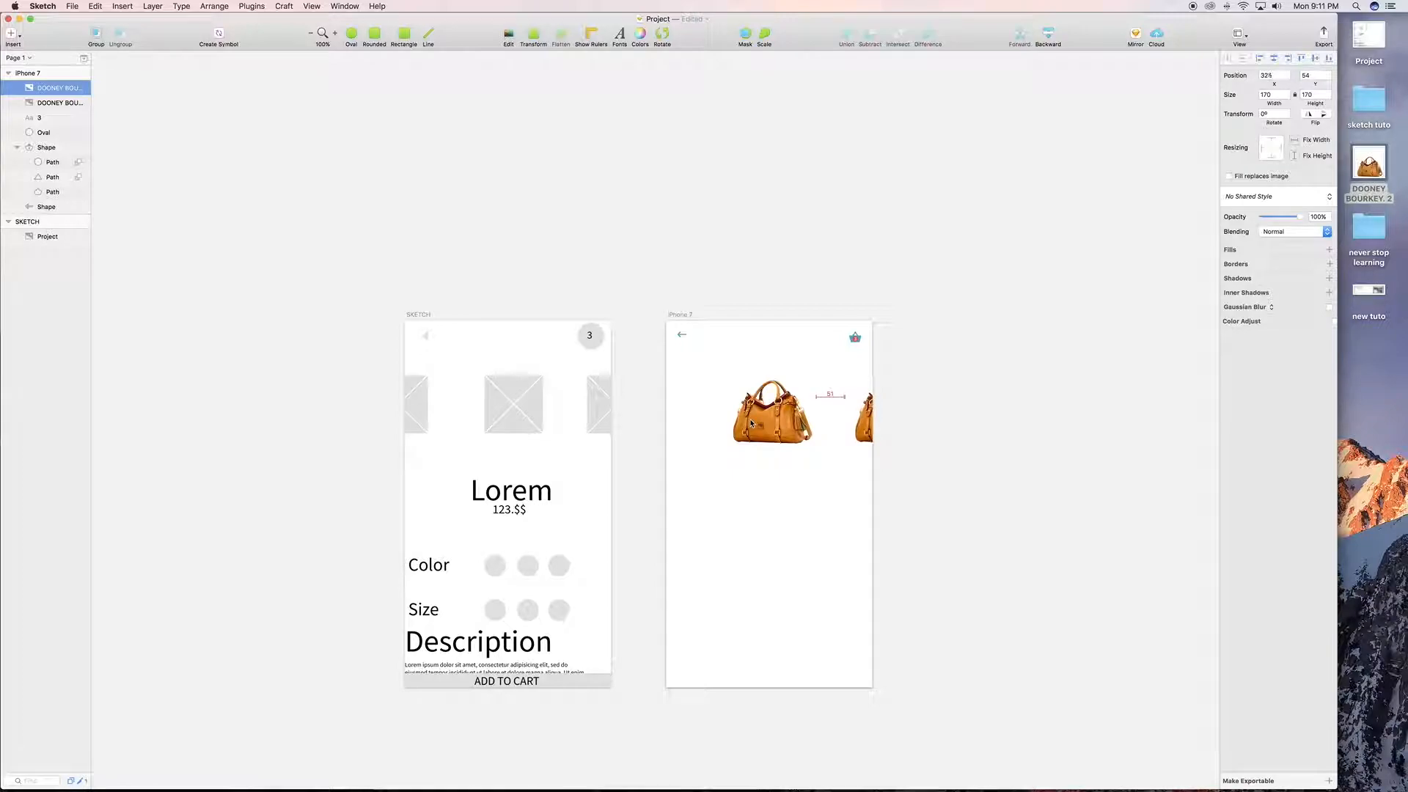
Duplicate the centre handbag image and shift the copy about 230 px left so the artboard's left edge crops it
{"action": "left_click", "coordinate": [752, 423]}
{"action": "key", "text": "super+d"}
{"action": "key", "text": "shift+Left"}
{"action": "key", "text": "shift+Left"}
{"action": "key", "text": "shift+Left"}
{"action": "key", "text": "shift+Left"}
{"action": "key", "text": "shift+Left"}
{"action": "key", "text": "shift+Left"}
{"action": "key", "text": "shift+Left"}
{"action": "key", "text": "shift+Left"}
{"action": "key", "text": "shift+Left"}
{"action": "key", "text": "shift+Left"}
{"action": "key", "text": "shift+Left"}
{"action": "key", "text": "shift+Left"}
{"action": "key", "text": "shift+Left"}
{"action": "key", "text": "shift+Left"}
{"action": "key", "text": "shift+Left"}
{"action": "key", "text": "shift+Left"}
{"action": "key", "text": "shift+Left"}
{"action": "key", "text": "shift+Left"}
{"action": "key", "text": "shift+Left"}
{"action": "key", "text": "shift+Left"}
{"action": "key", "text": "shift+Left"}
{"action": "key", "text": "shift+Left"}
{"action": "key", "text": "shift+Left"}
{"action": "key", "text": "Left"}
Set the opacity of both side handbag images to 30%
{"action": "left_click", "coordinate": [860, 436]}
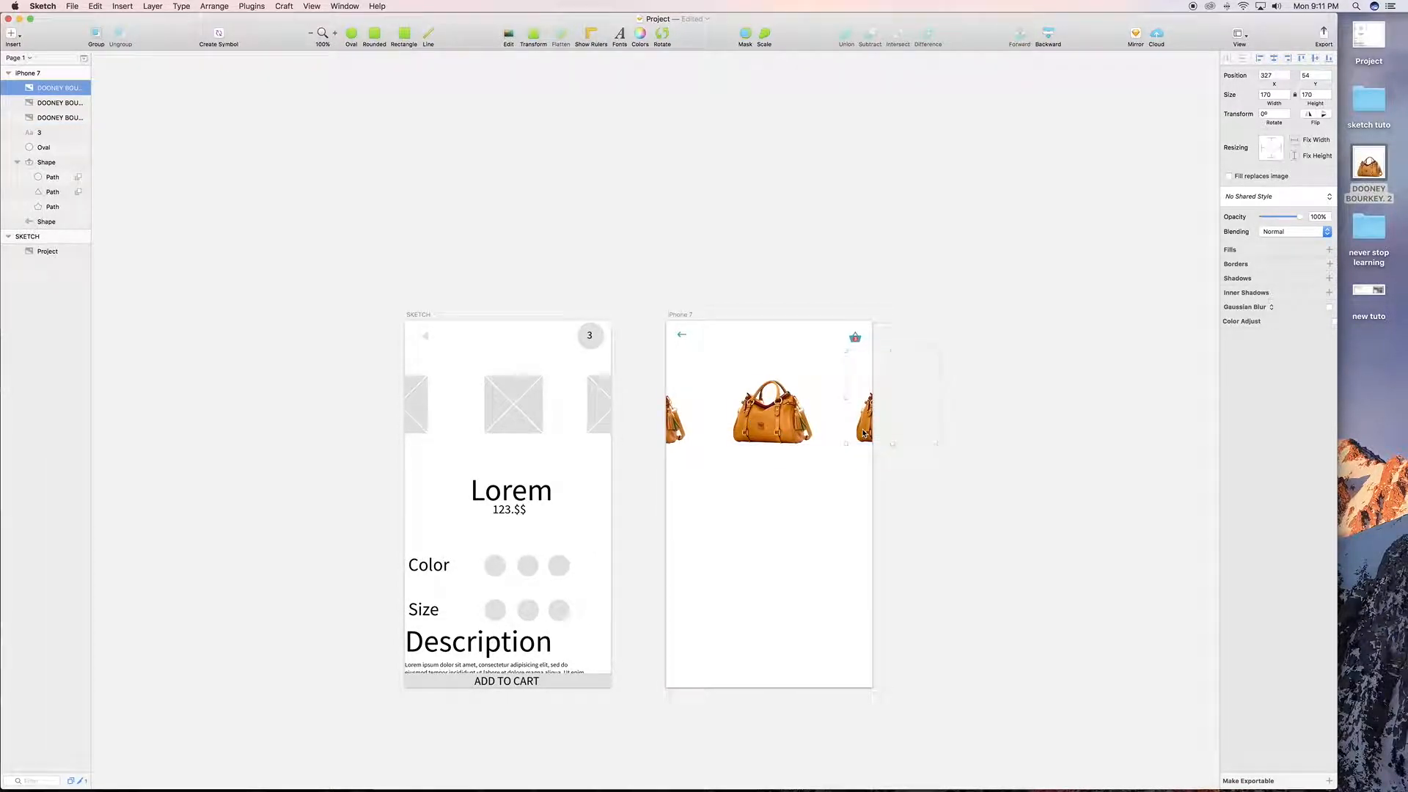
{"action": "left_click", "coordinate": [677, 433], "text": "shift"}
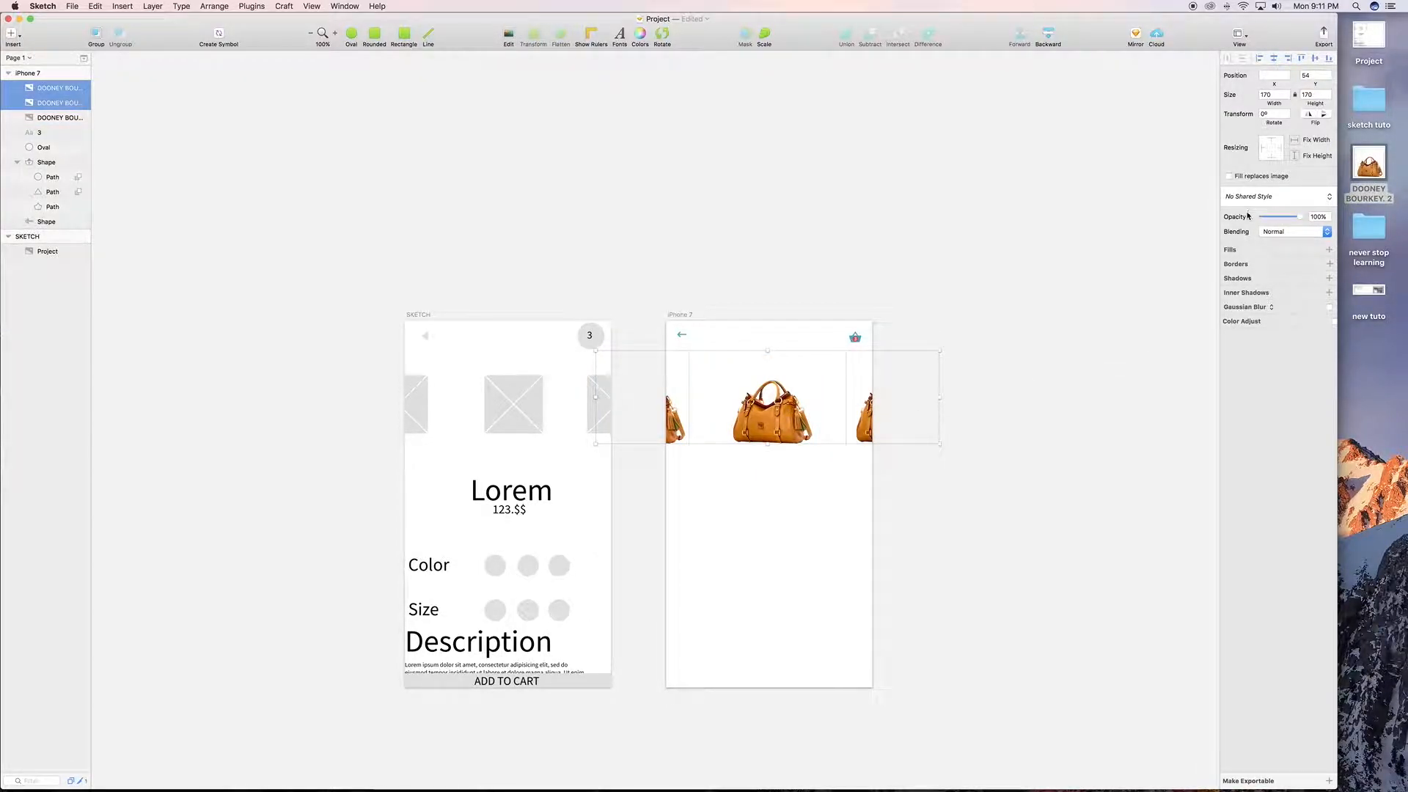
{"action": "left_click_drag", "start_coordinate": [1236, 218], "coordinate": [1200, 219]}
{"action": "left_click", "coordinate": [1315, 217]}
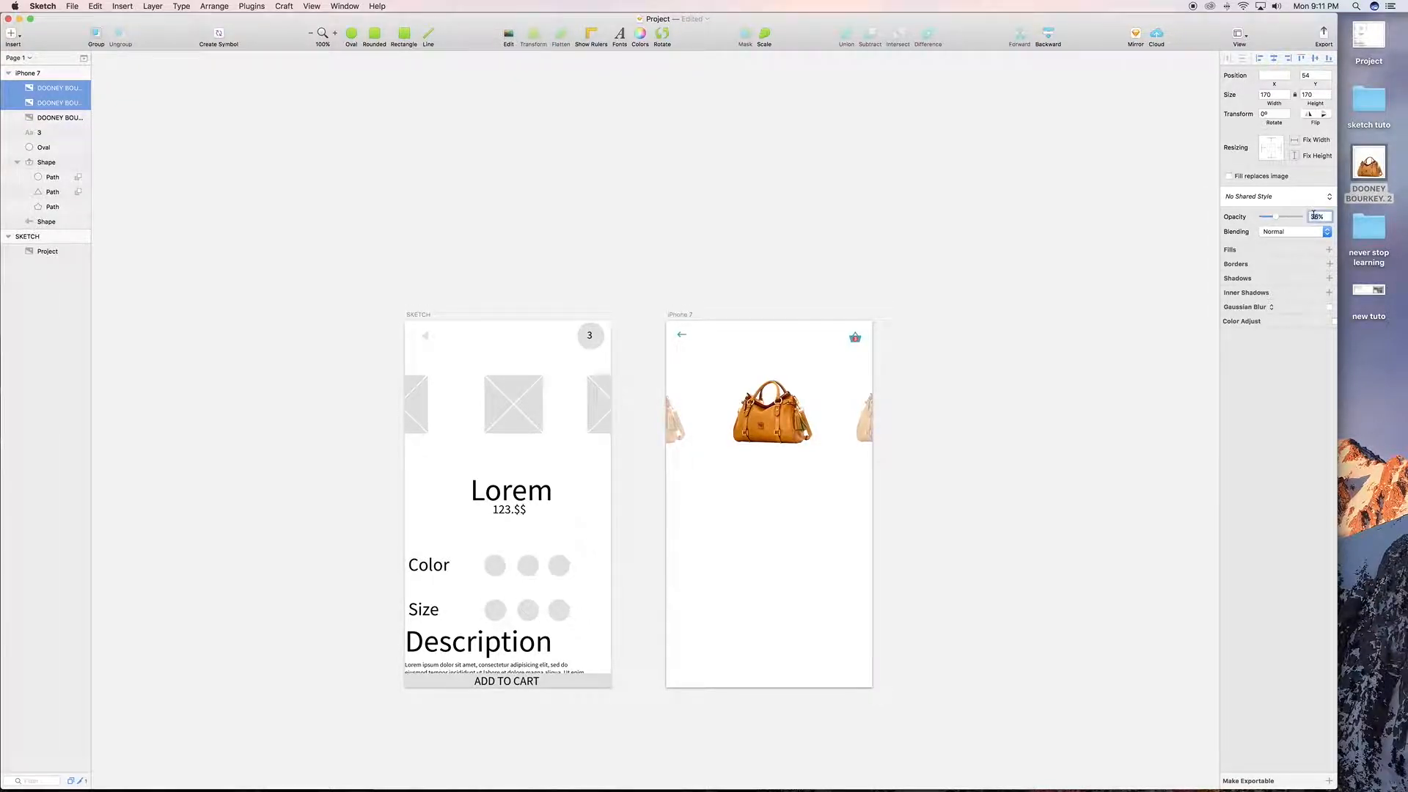
{"action": "key", "text": "Return"}
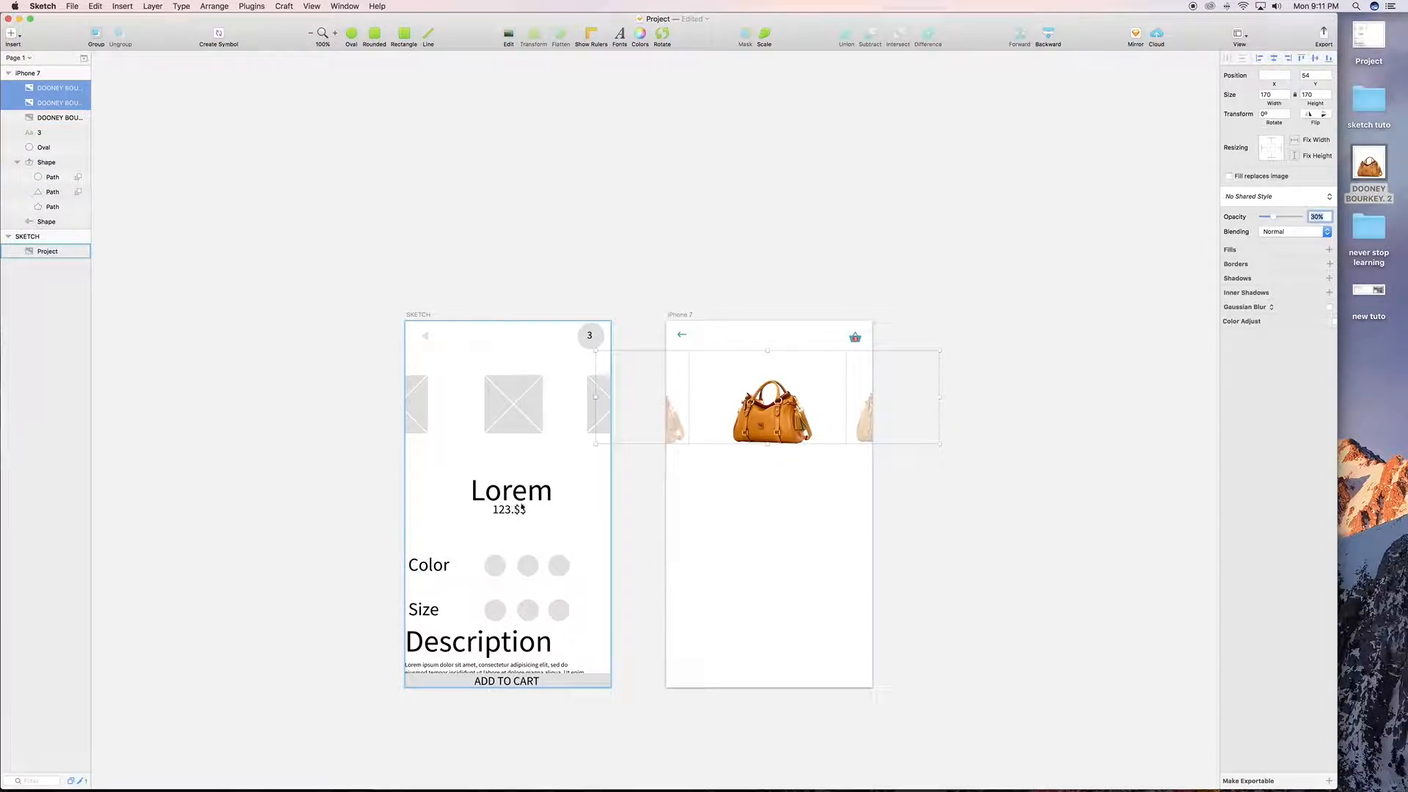
Insert a text layer below the centre handbag and style it in dark gray 454545, size 16, Open Sans Bold
{"action": "left_click", "coordinate": [12, 34]}
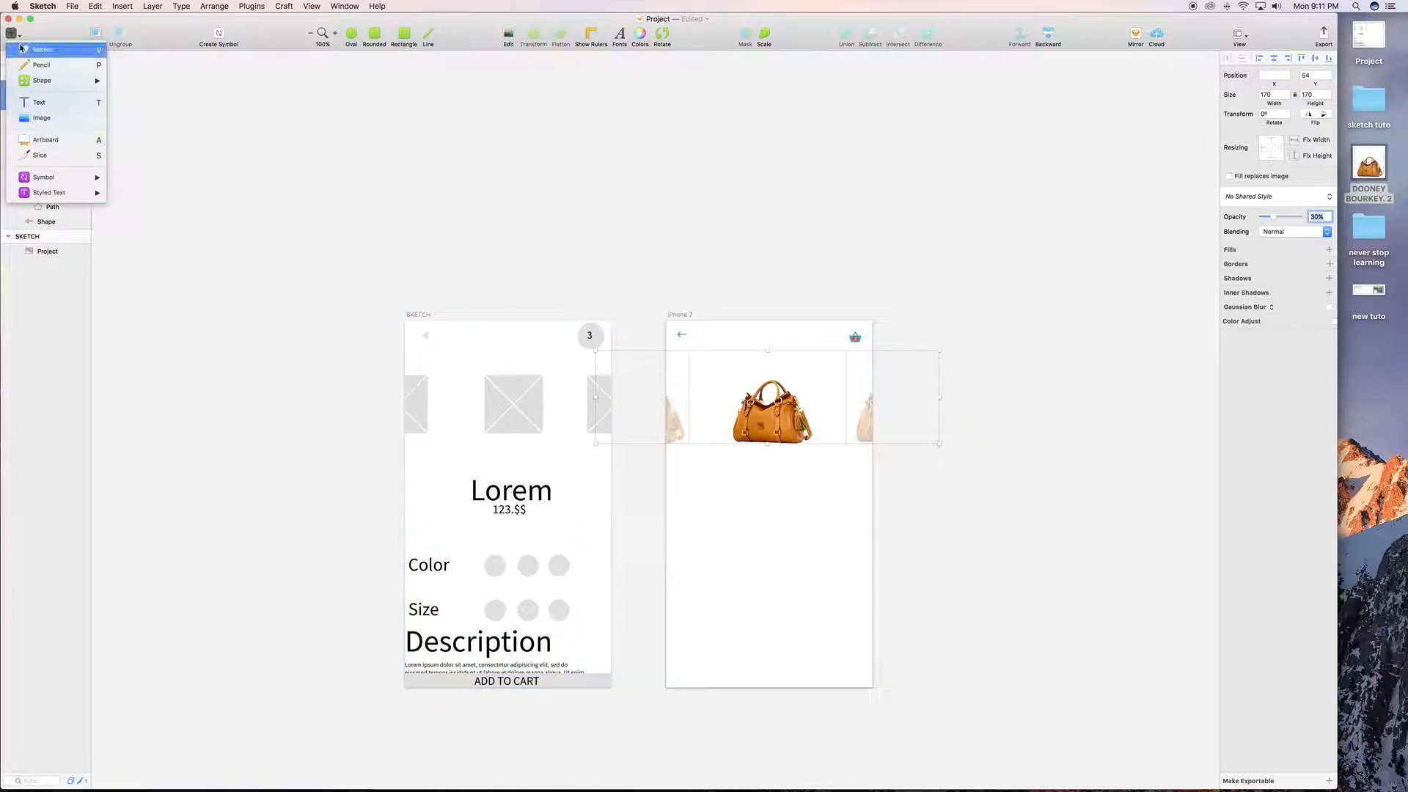
{"action": "left_click", "coordinate": [39, 102]}
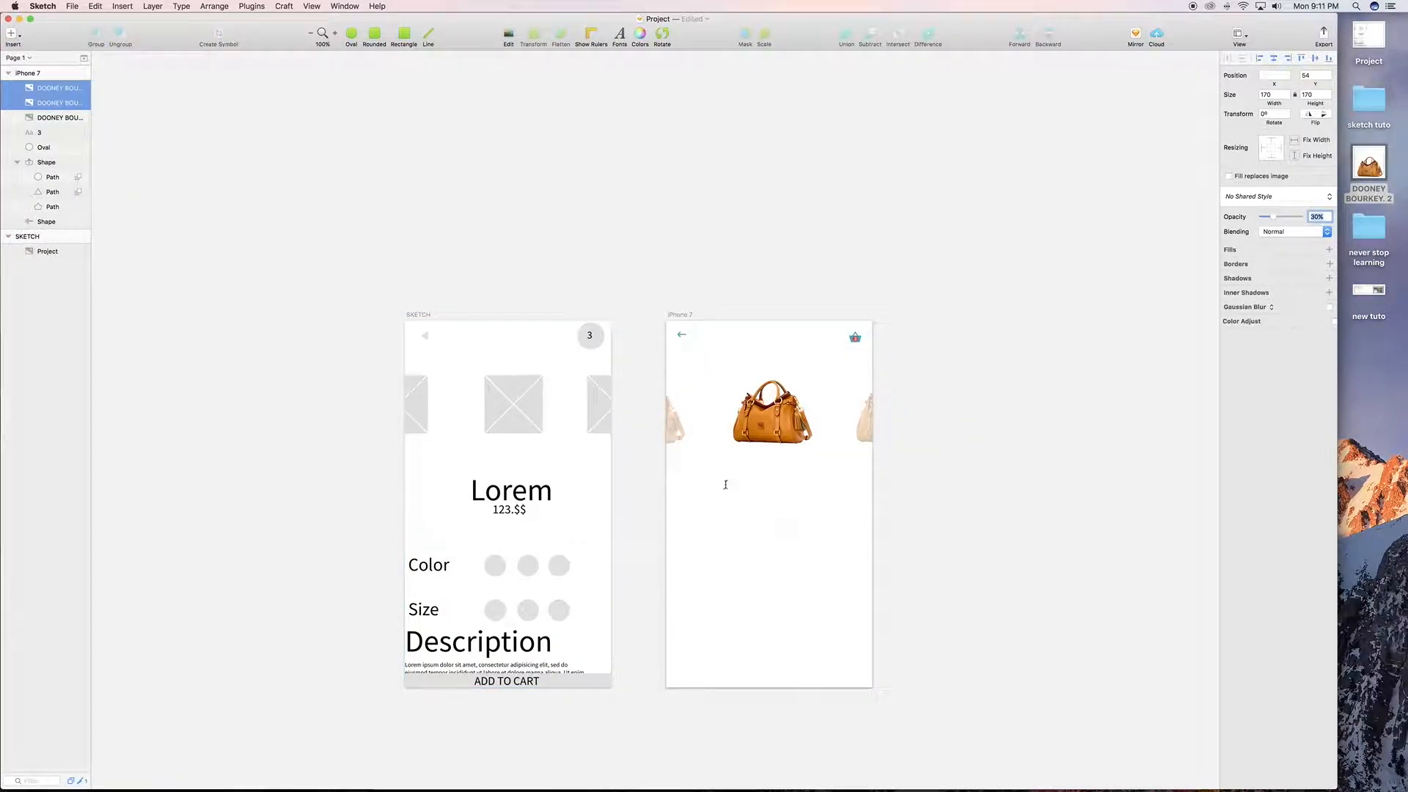
{"action": "left_click", "coordinate": [740, 467]}
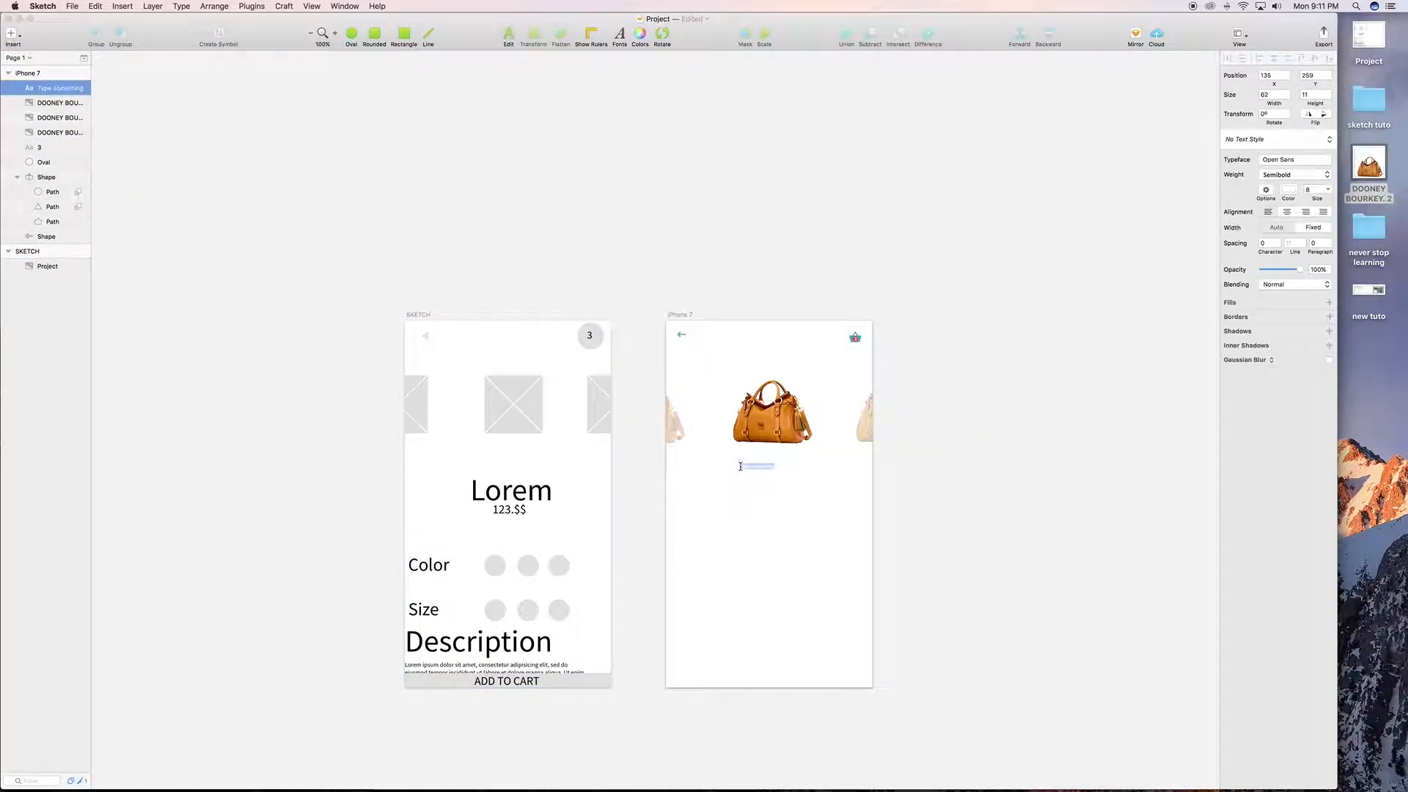
{"action": "left_click", "coordinate": [1289, 190]}
{"action": "left_click", "coordinate": [1257, 402]}
{"action": "left_click", "coordinate": [1316, 189]}
{"action": "key", "text": "BackSpace"}
{"action": "type", "text": "16"}
{"action": "key", "text": "Return"}
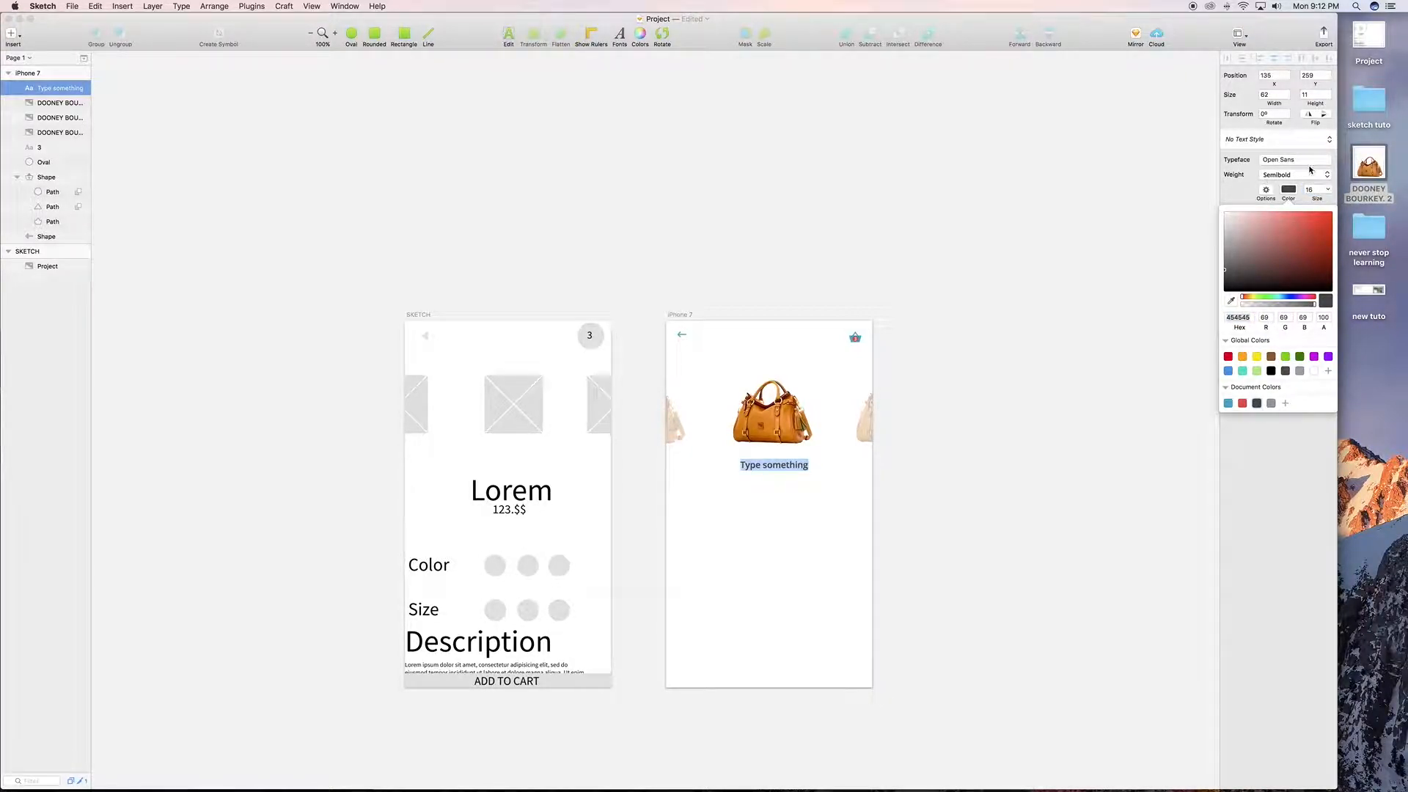
{"action": "left_click", "coordinate": [1292, 176]}
{"action": "left_click", "coordinate": [1273, 199]}
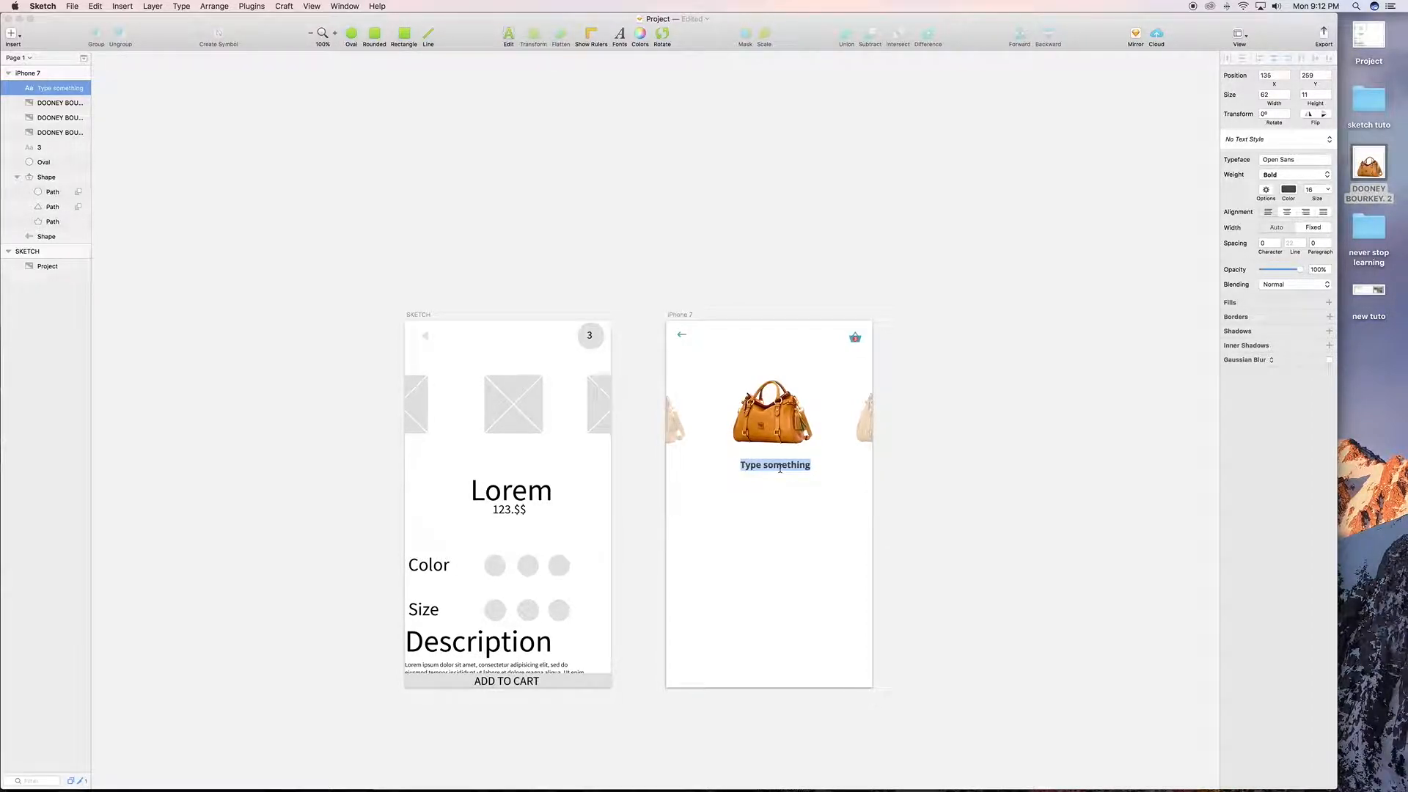
Replace the new text layer's placeholder with the product title DOONEY BOURKEY
{"action": "type", "text": "D"}
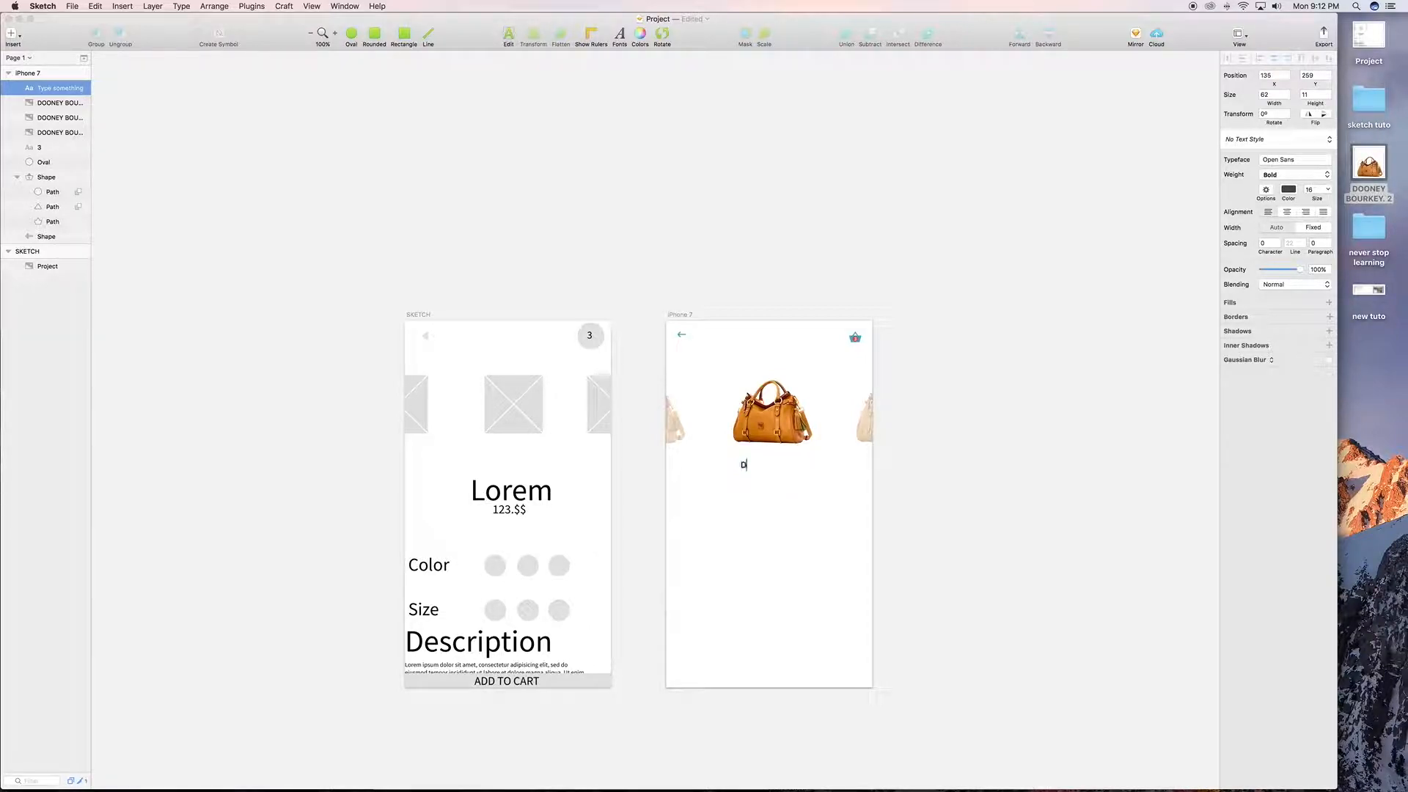
{"action": "type", "text": "OONEY BOU"}
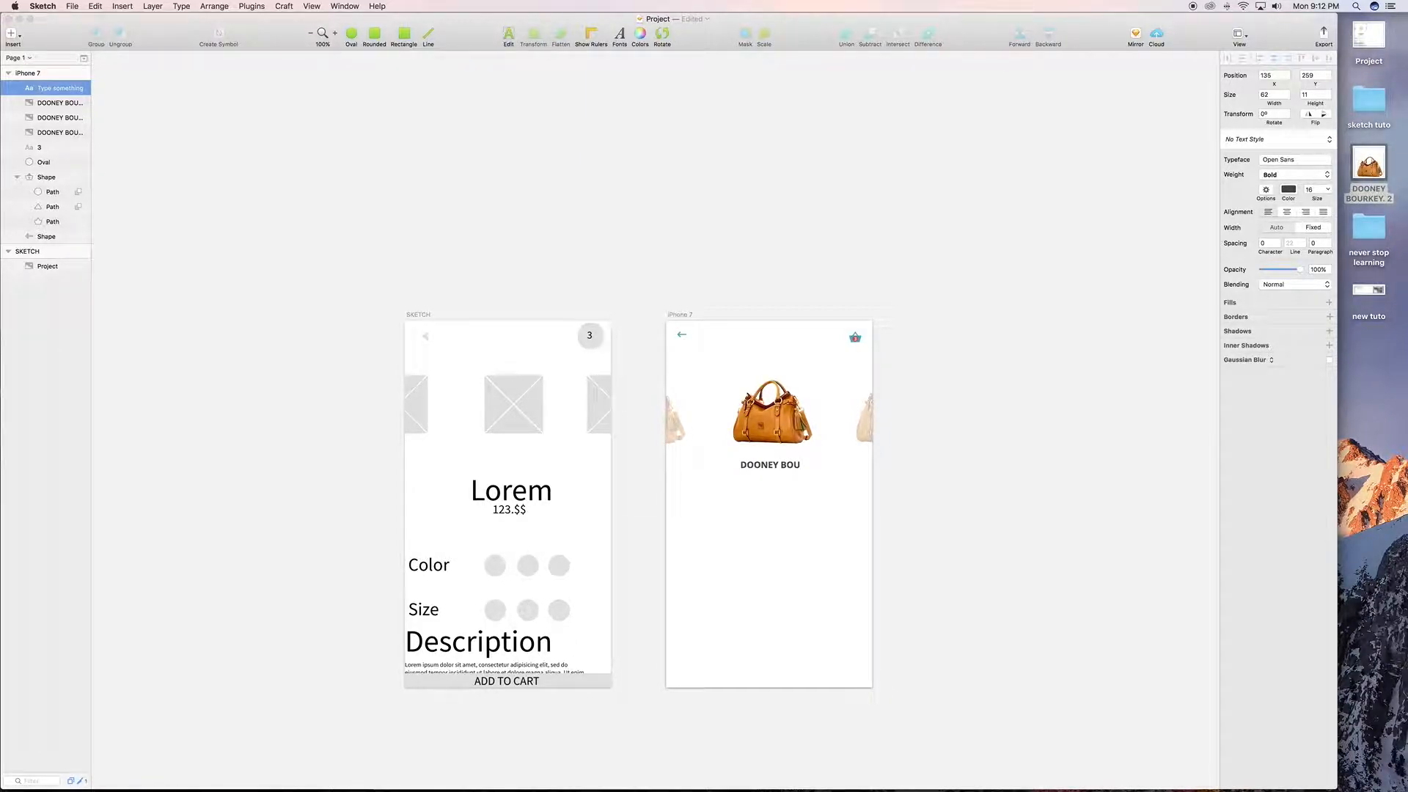
{"action": "type", "text": "RKEY"}
{"action": "left_click", "coordinate": [775, 509]}
Centre the product title horizontally on the artboard and move it down 13 px to Y 264
{"action": "left_click", "coordinate": [798, 470]}
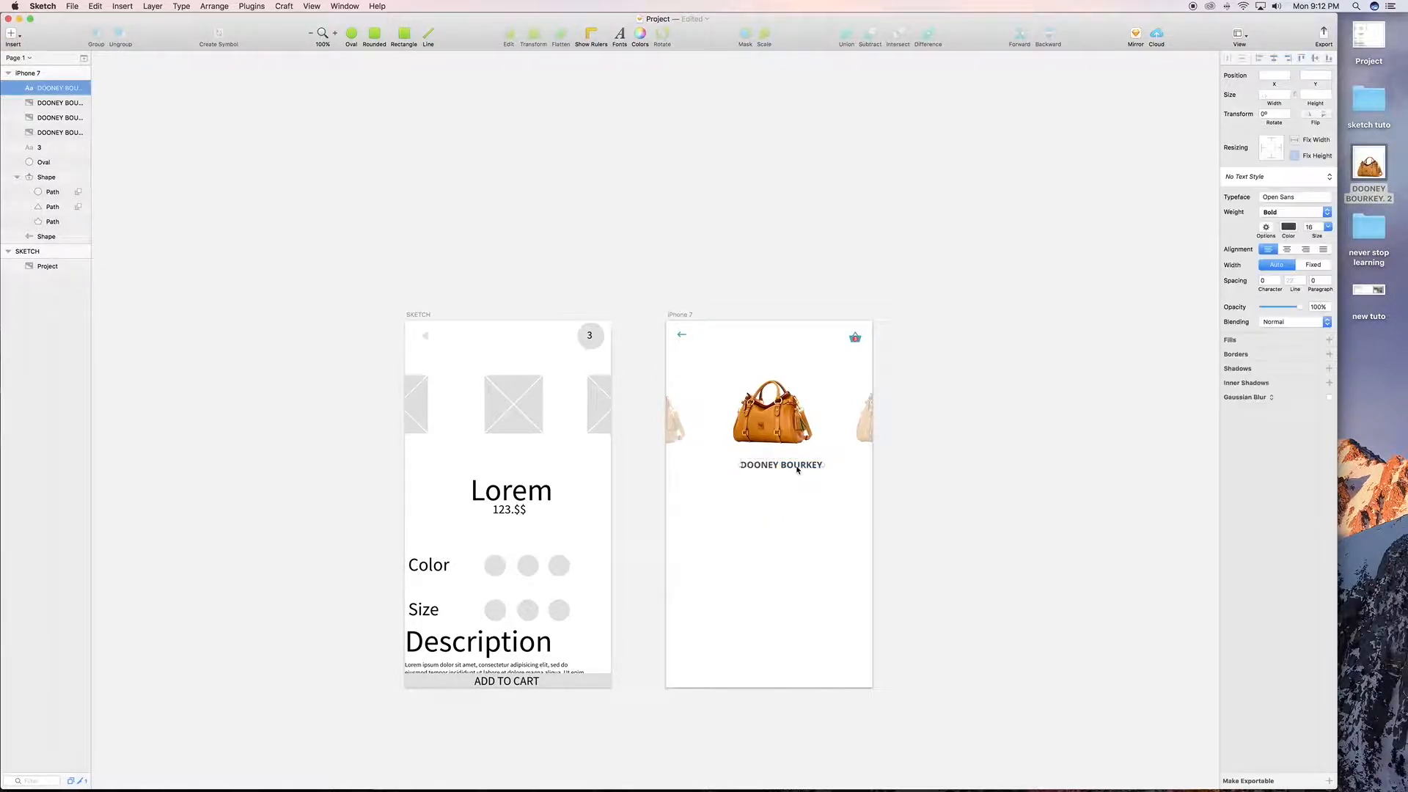
{"action": "left_click", "coordinate": [1275, 61]}
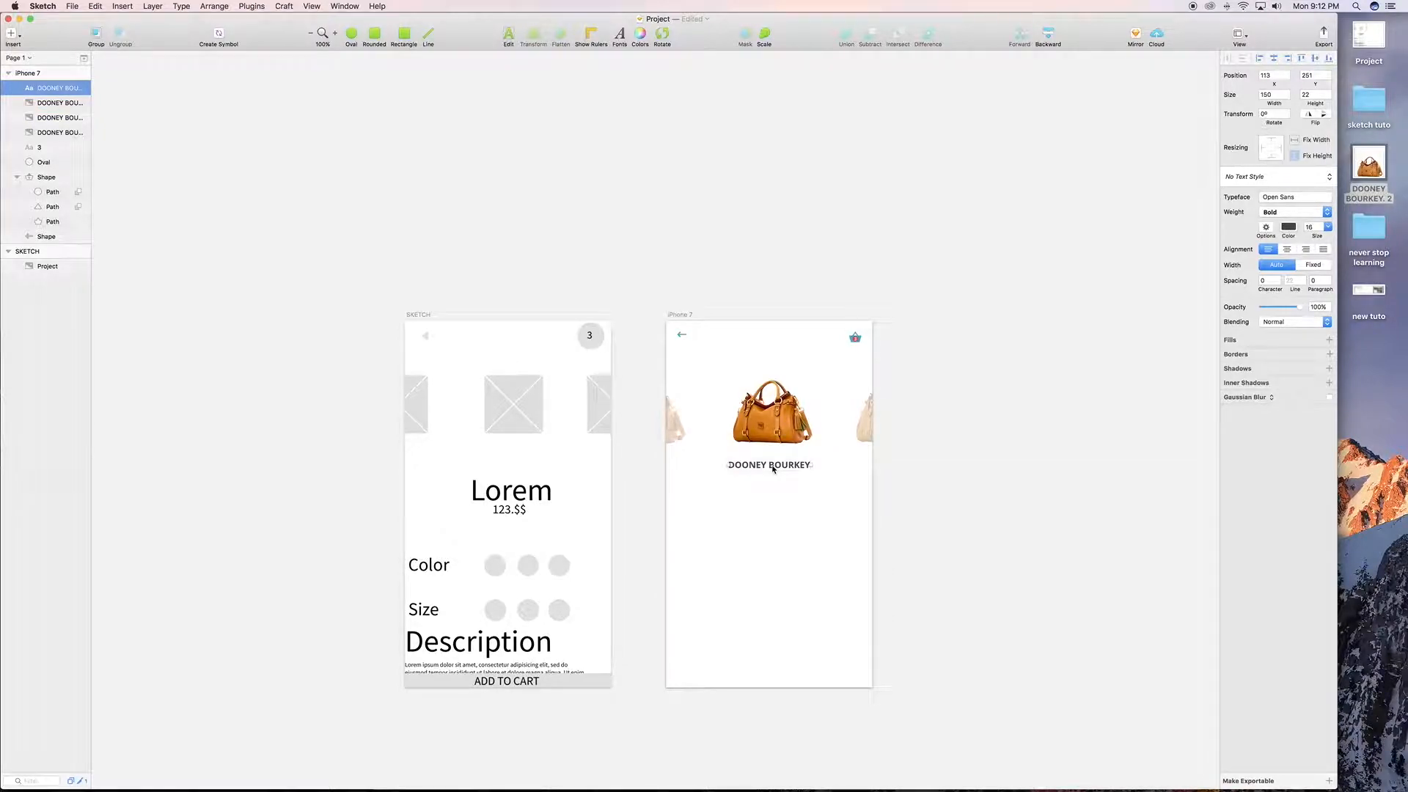
{"action": "key", "text": "shift+Down"}
{"action": "key", "text": "Down"}
{"action": "key", "text": "Down"}
{"action": "key", "text": "Down"}
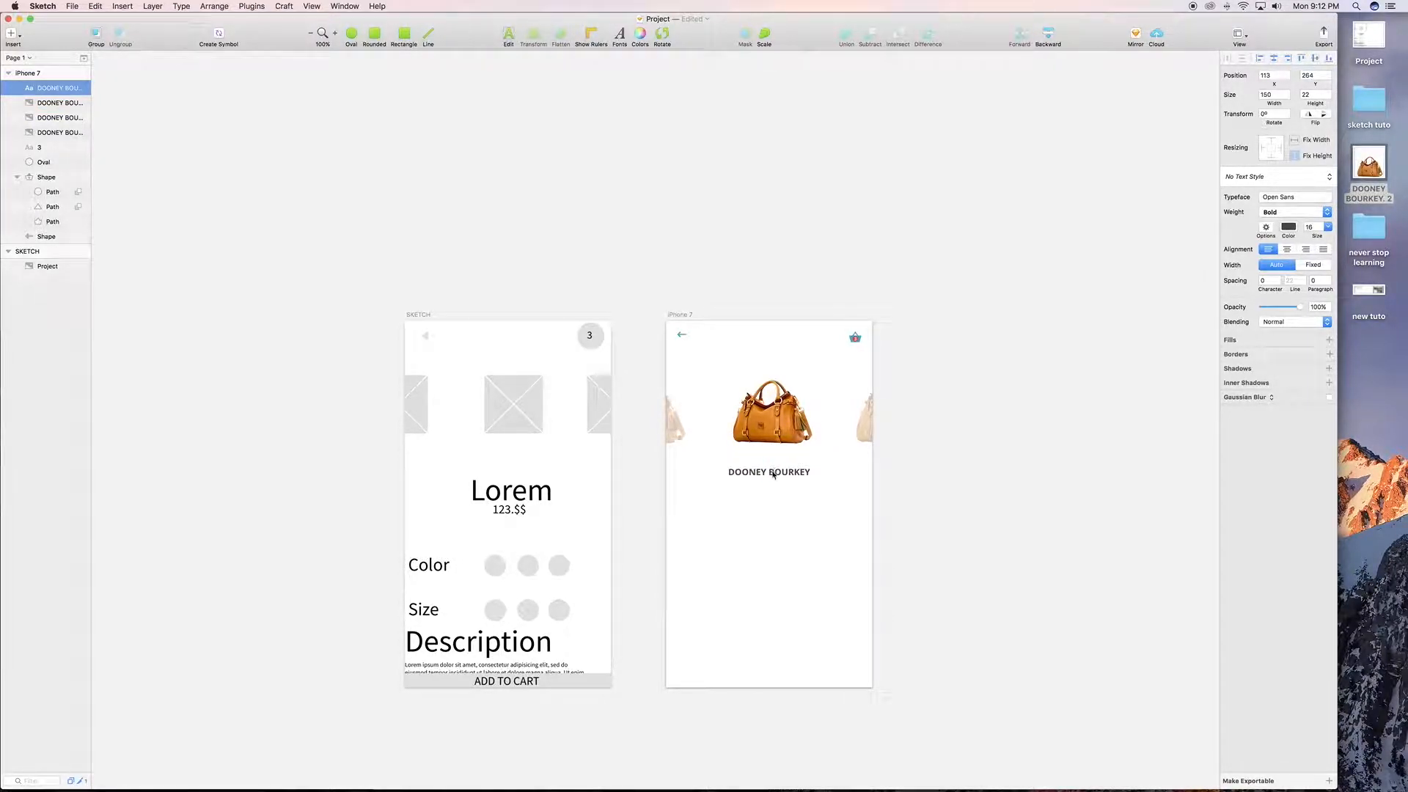
Duplicate the product title 20 px lower and change the copy's text to $170.00
{"action": "key", "text": "super+d"}
{"action": "key", "text": "shift+Down"}
{"action": "key", "text": "shift+Down"}
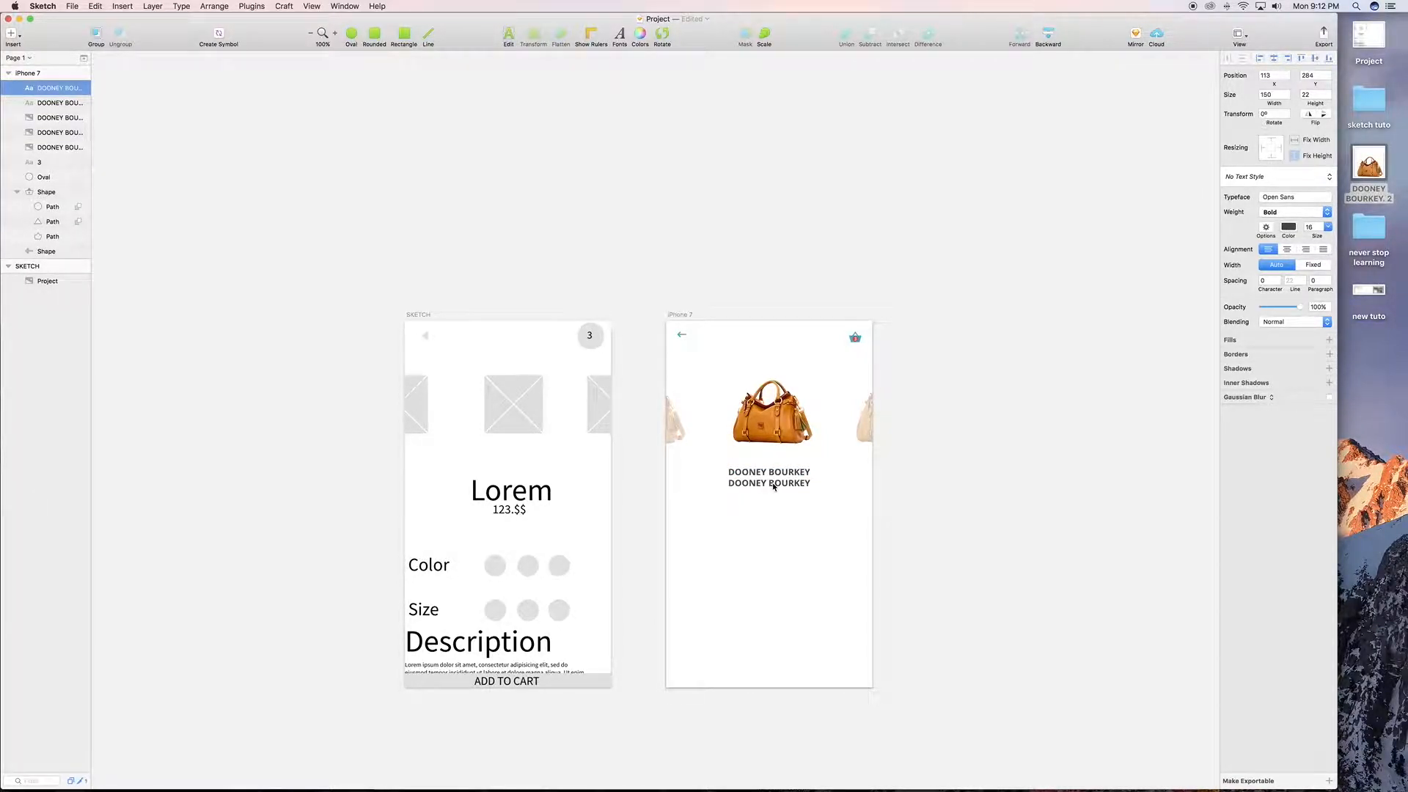
{"action": "double_click", "coordinate": [772, 483]}
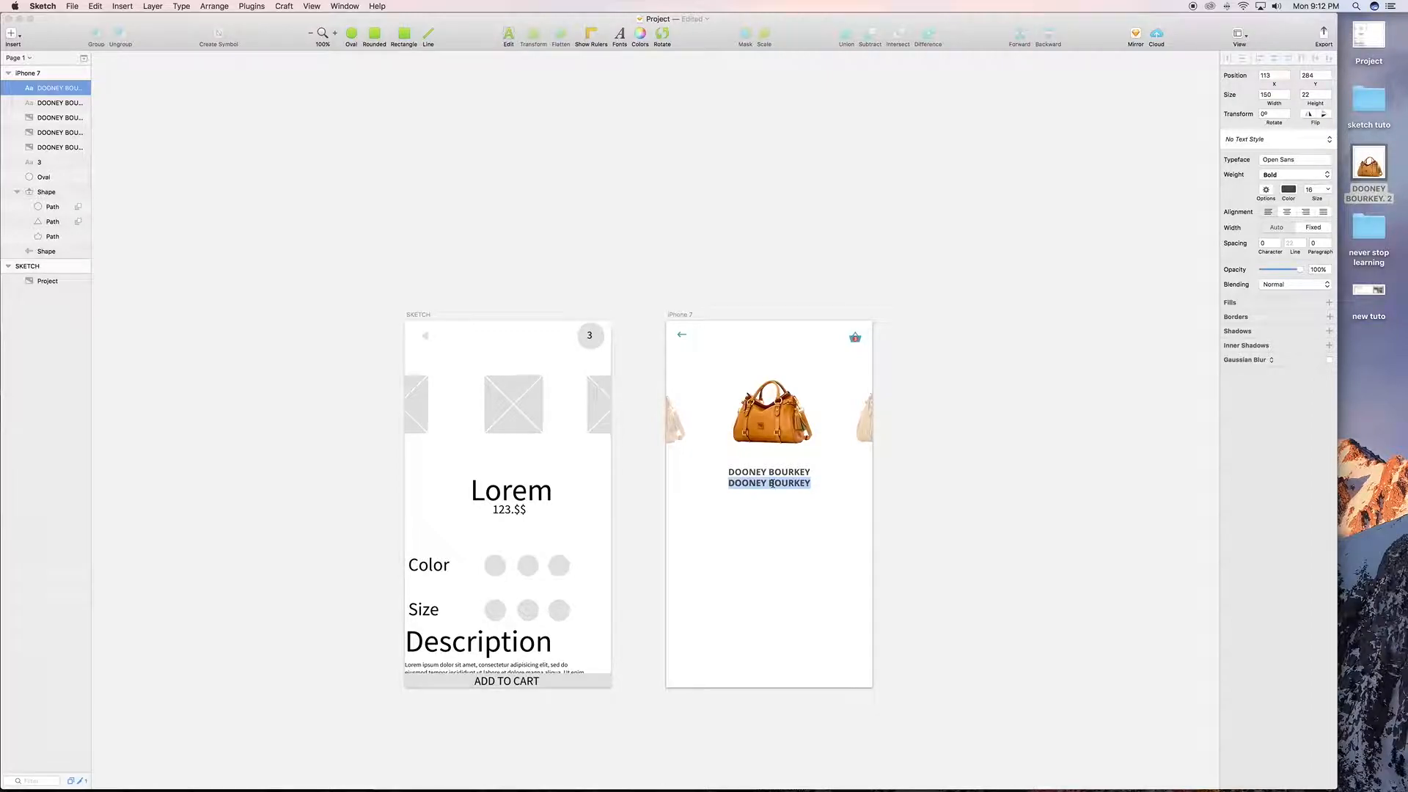
{"action": "type", "text": "1"}
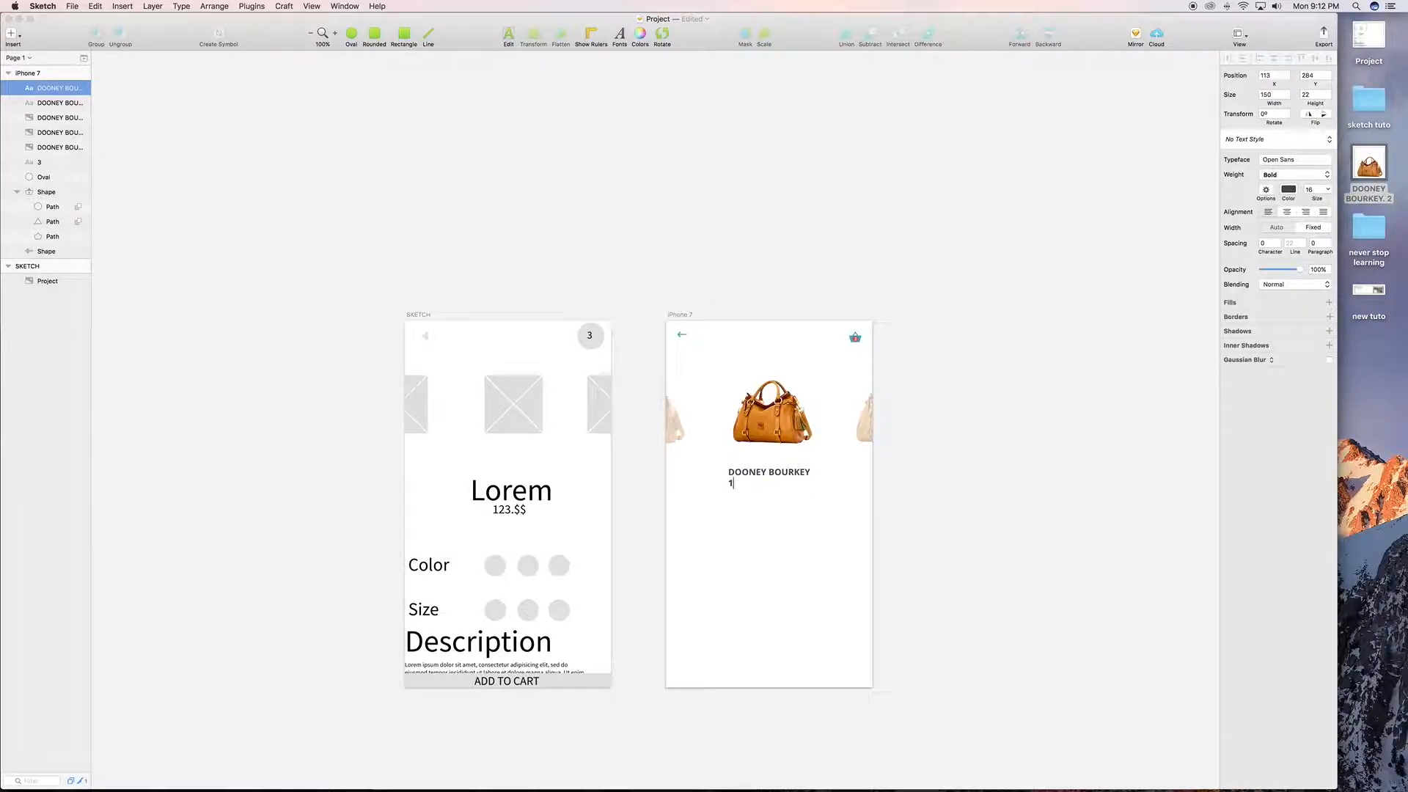
{"action": "type", "text": "70.00"}
{"action": "key", "text": "Left"}
{"action": "key", "text": "Left"}
{"action": "key", "text": "Left"}
{"action": "type", "text": "$"}
{"action": "key", "text": "Escape"}
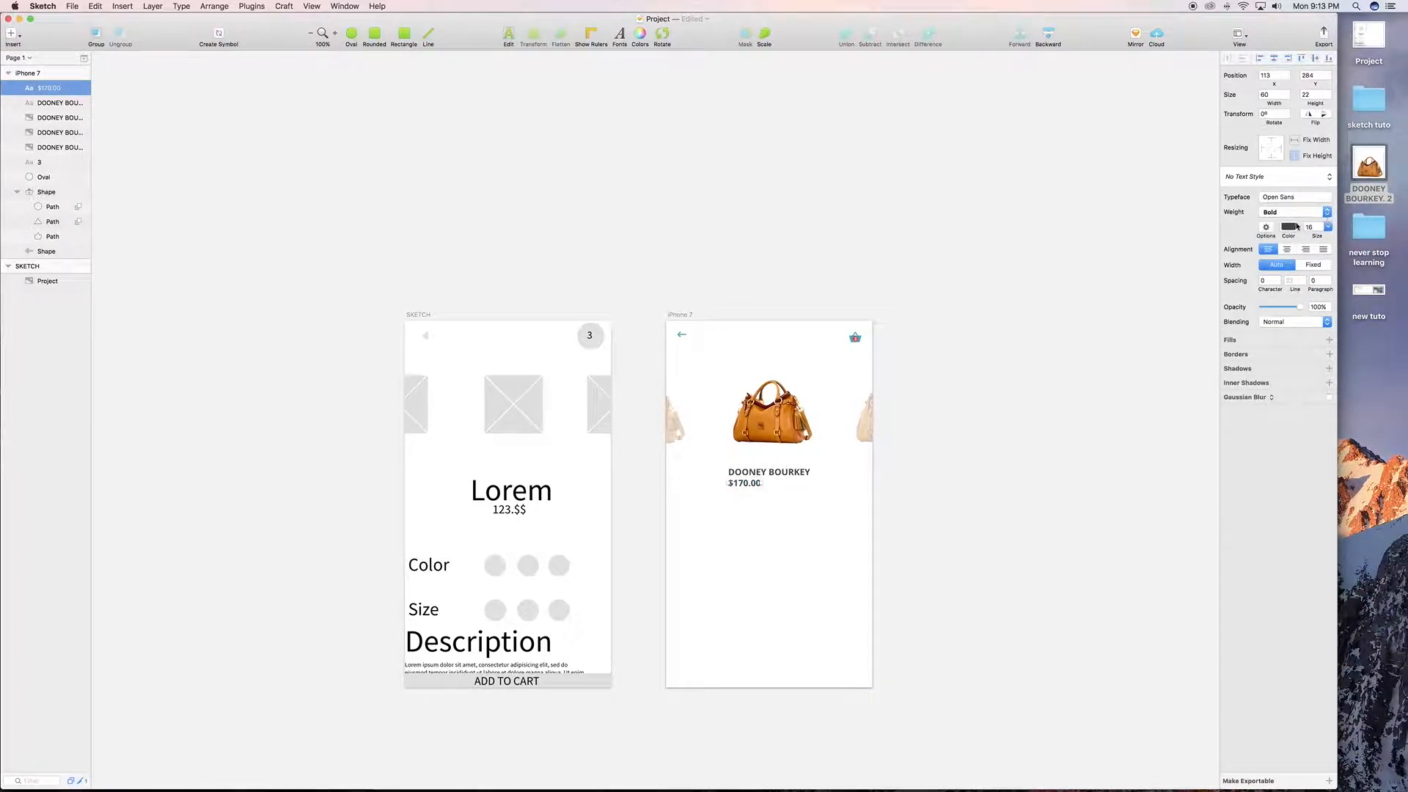
Recolour the price text to the document red D75050 and centre it horizontally below the title at Y 288
{"action": "left_click", "coordinate": [1289, 227]}
{"action": "left_click", "coordinate": [1244, 441]}
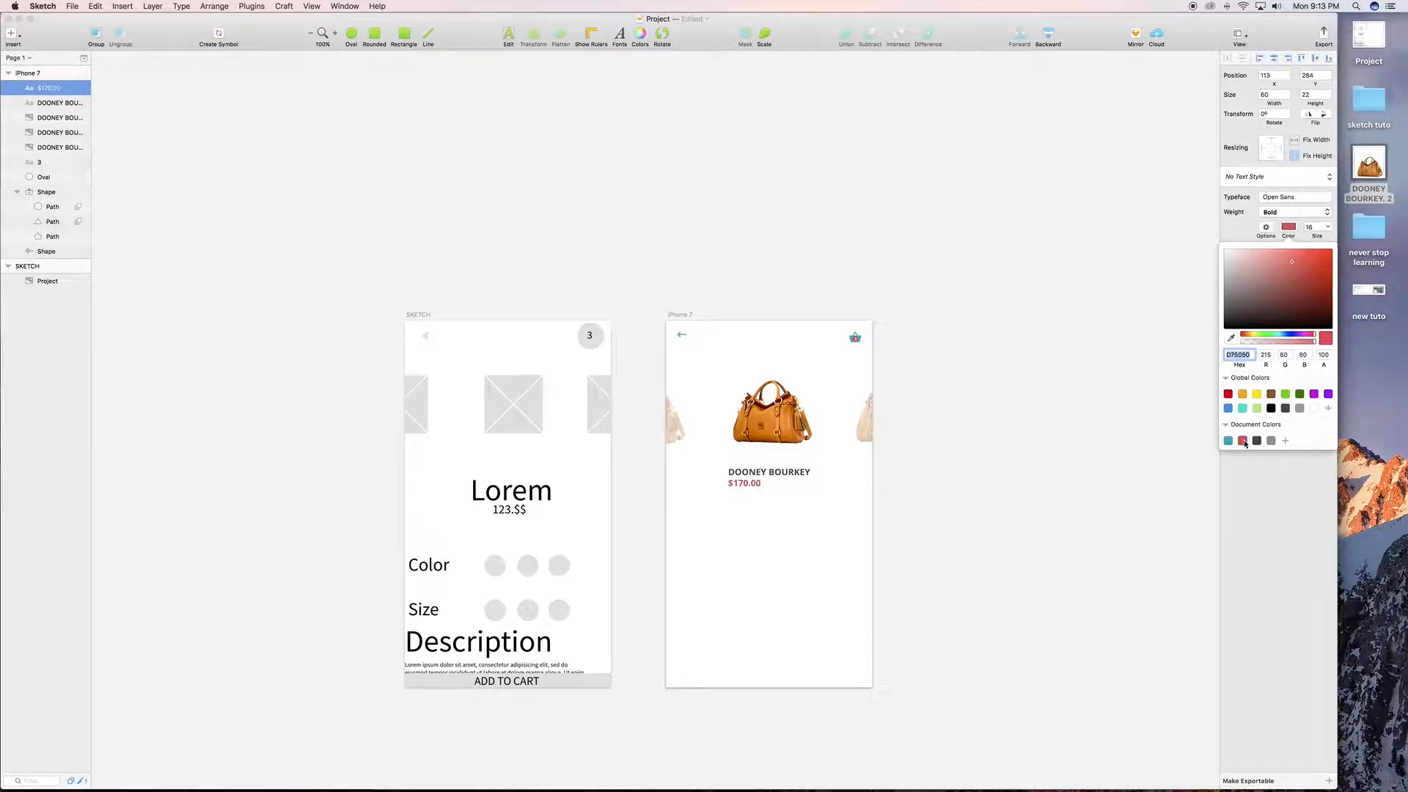
{"action": "left_click", "coordinate": [1276, 60]}
{"action": "key", "text": "Up"}
{"action": "key", "text": "Down"}
{"action": "key", "text": "Down"}
{"action": "key", "text": "Down"}
{"action": "key", "text": "Down"}
{"action": "key", "text": "Down"}
{"action": "key", "text": "Down"}
{"action": "key", "text": "Down"}
{"action": "key", "text": "Down"}
{"action": "key", "text": "Down"}
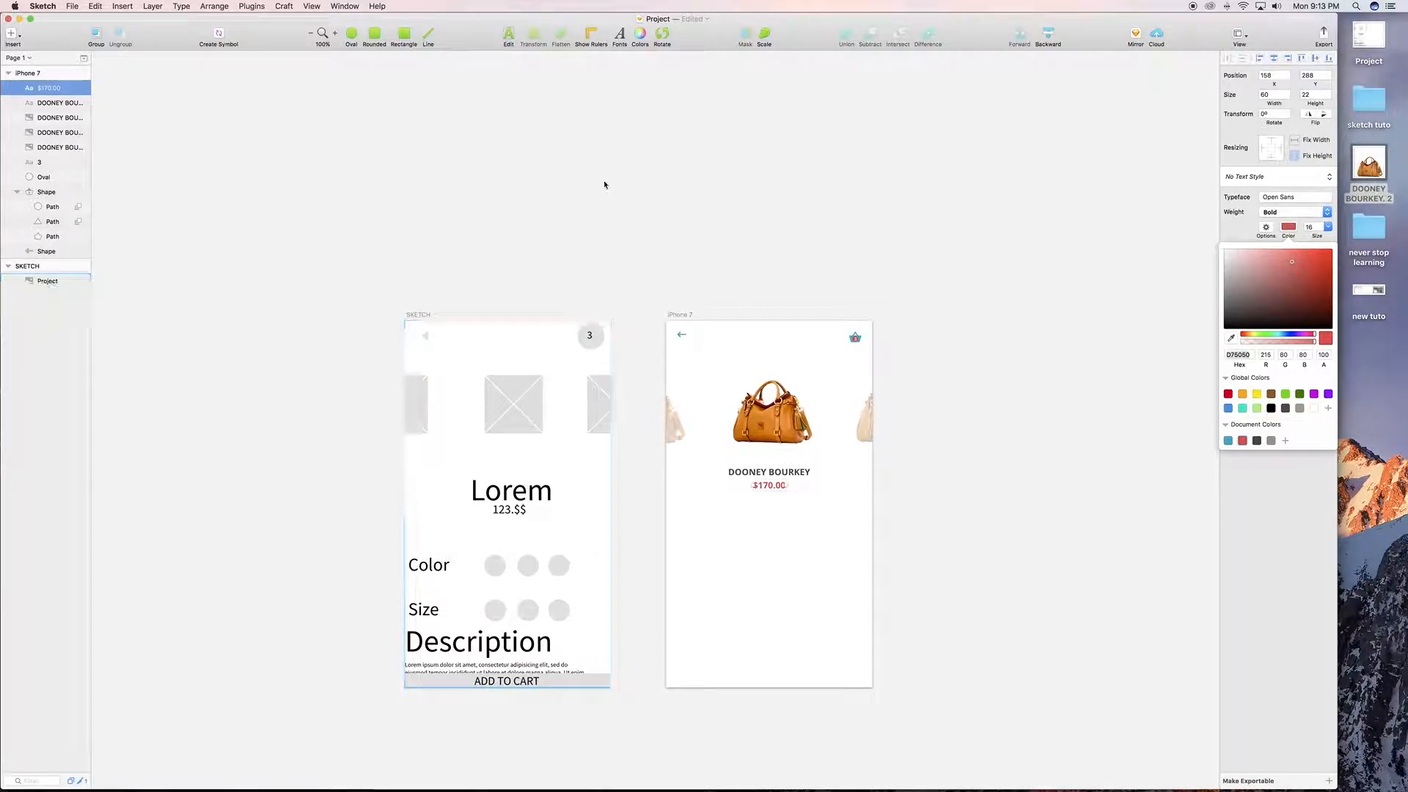
Draw a full-width rectangle about 27 px high below the price at Y 348, with a white fill and no border
{"action": "left_click", "coordinate": [407, 39]}
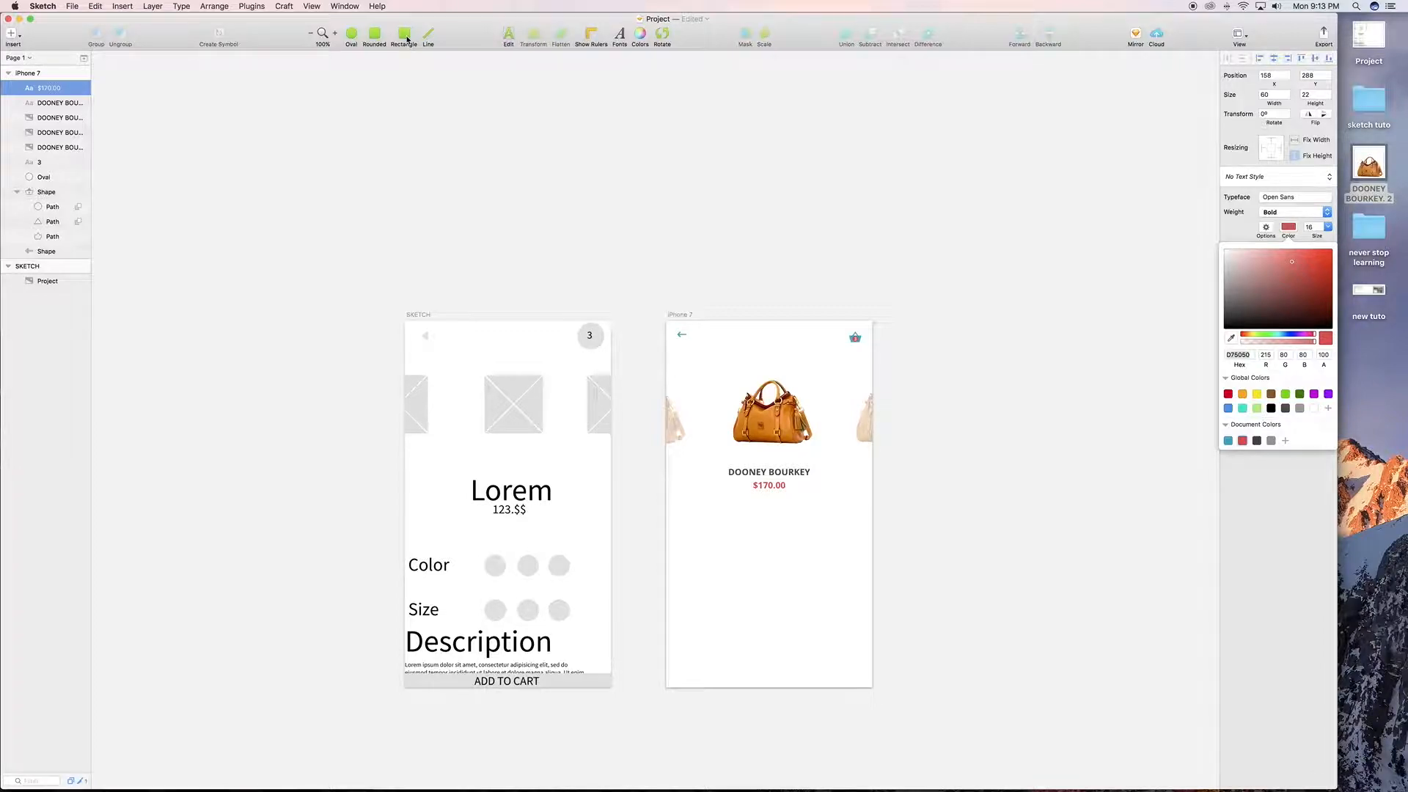
{"action": "left_click_drag", "start_coordinate": [667, 512], "coordinate": [873, 530]}
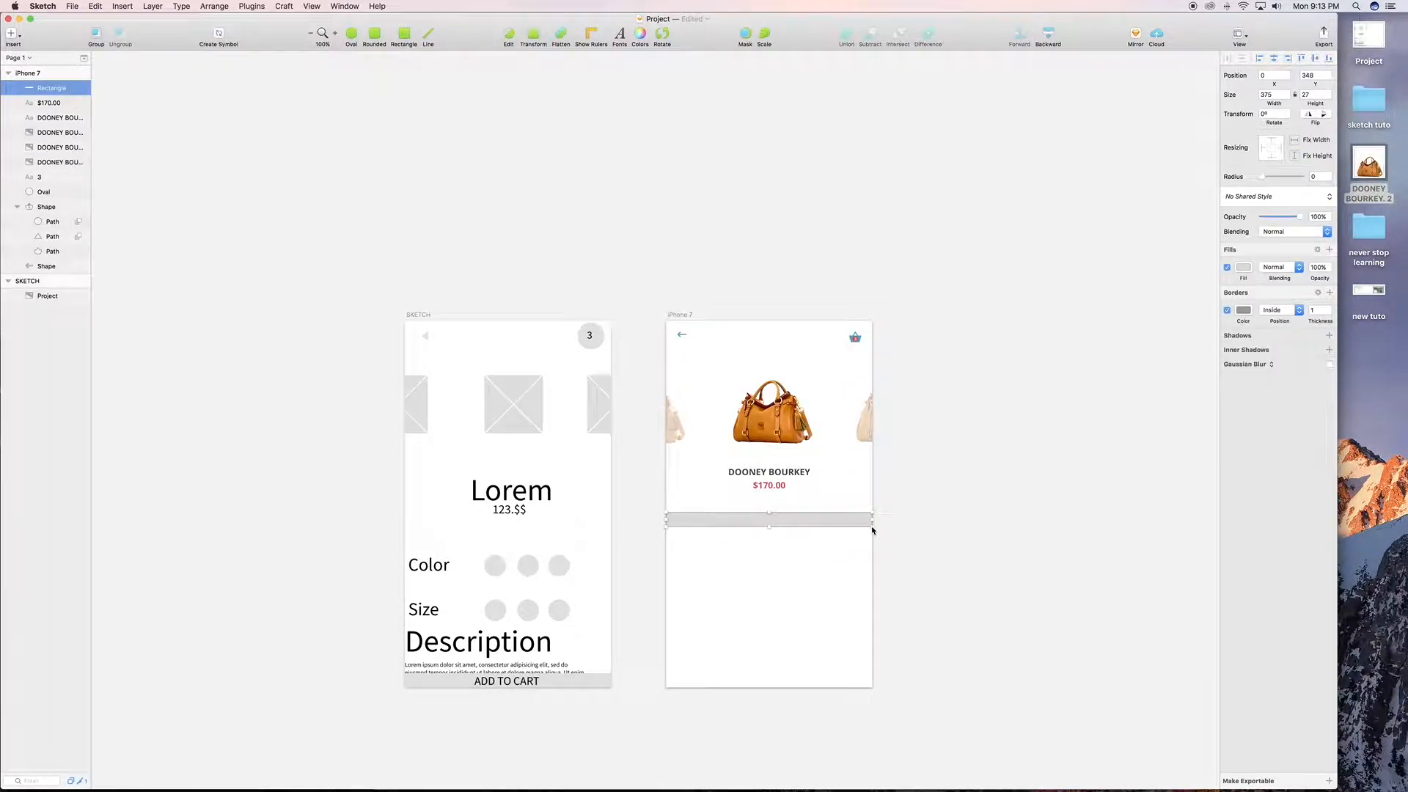
{"action": "left_click", "coordinate": [1228, 309]}
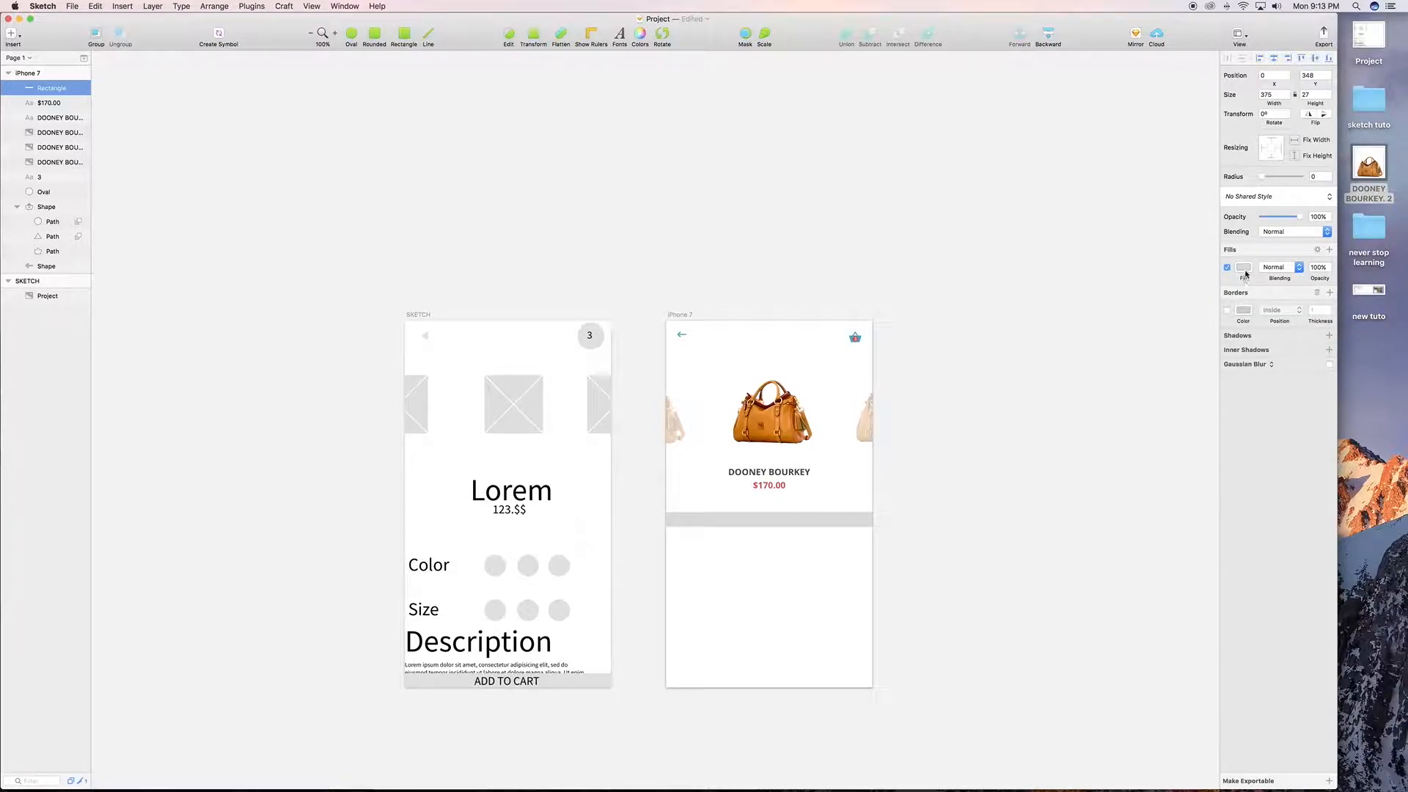
{"action": "left_click", "coordinate": [1244, 268]}
{"action": "left_click_drag", "start_coordinate": [1224, 319], "coordinate": [1197, 253]}
{"action": "left_click", "coordinate": [1233, 310]}
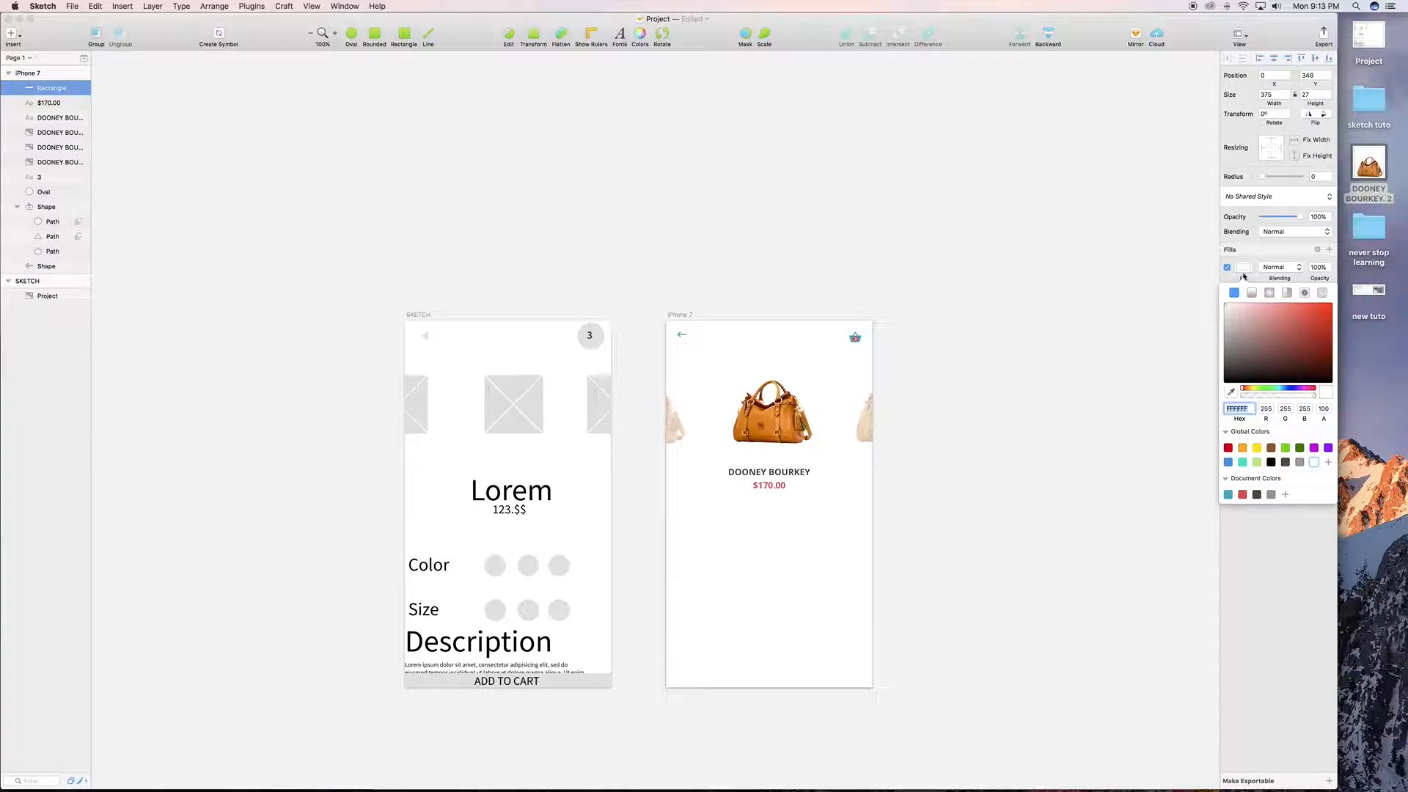
{"action": "left_click", "coordinate": [1245, 267]}
Add a shadow to the white rectangle with X 0, Y 2, blur 1 and spread 1
{"action": "left_click", "coordinate": [1251, 337]}
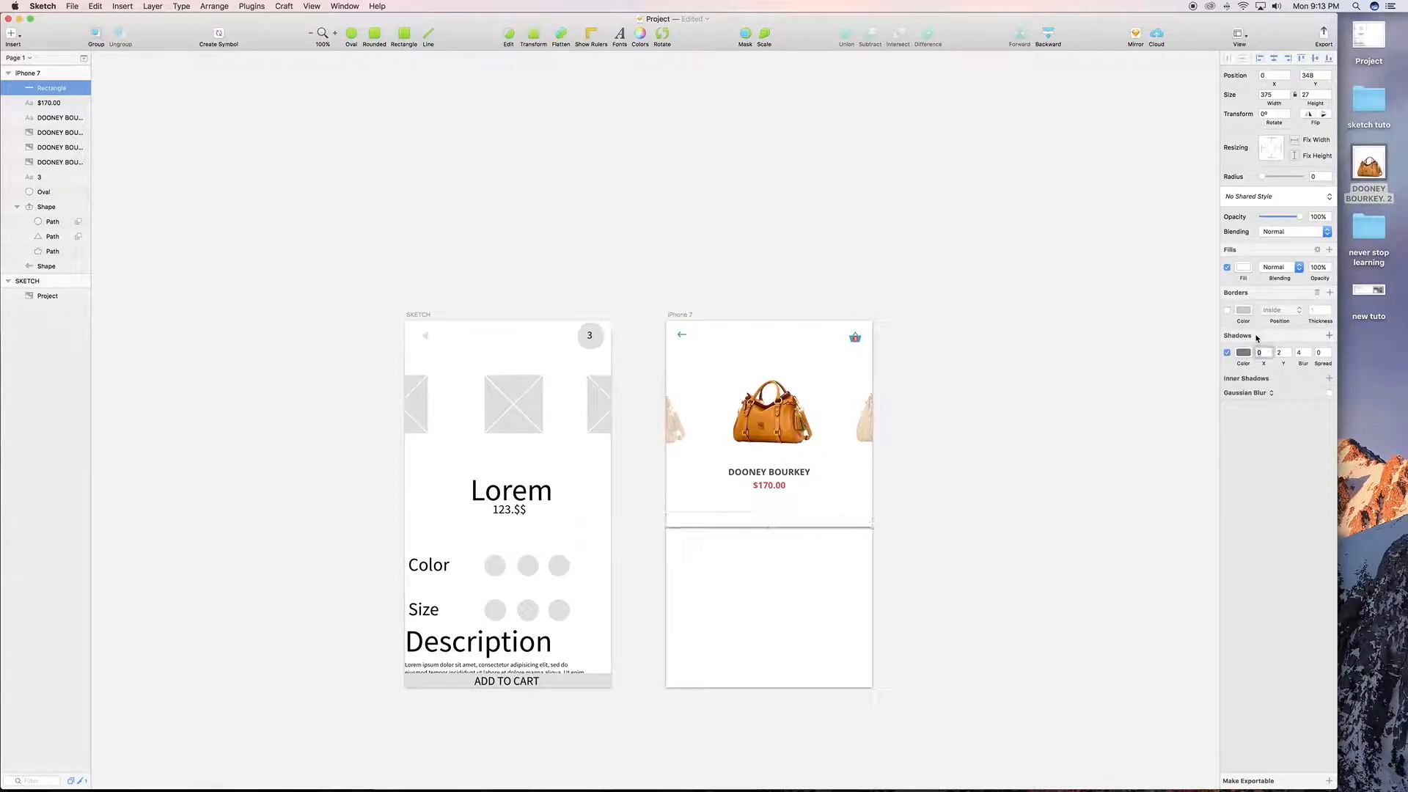
{"action": "left_click", "coordinate": [1310, 352]}
{"action": "left_click", "coordinate": [1310, 355]}
{"action": "left_click", "coordinate": [1310, 355]}
{"action": "left_click", "coordinate": [1310, 355]}
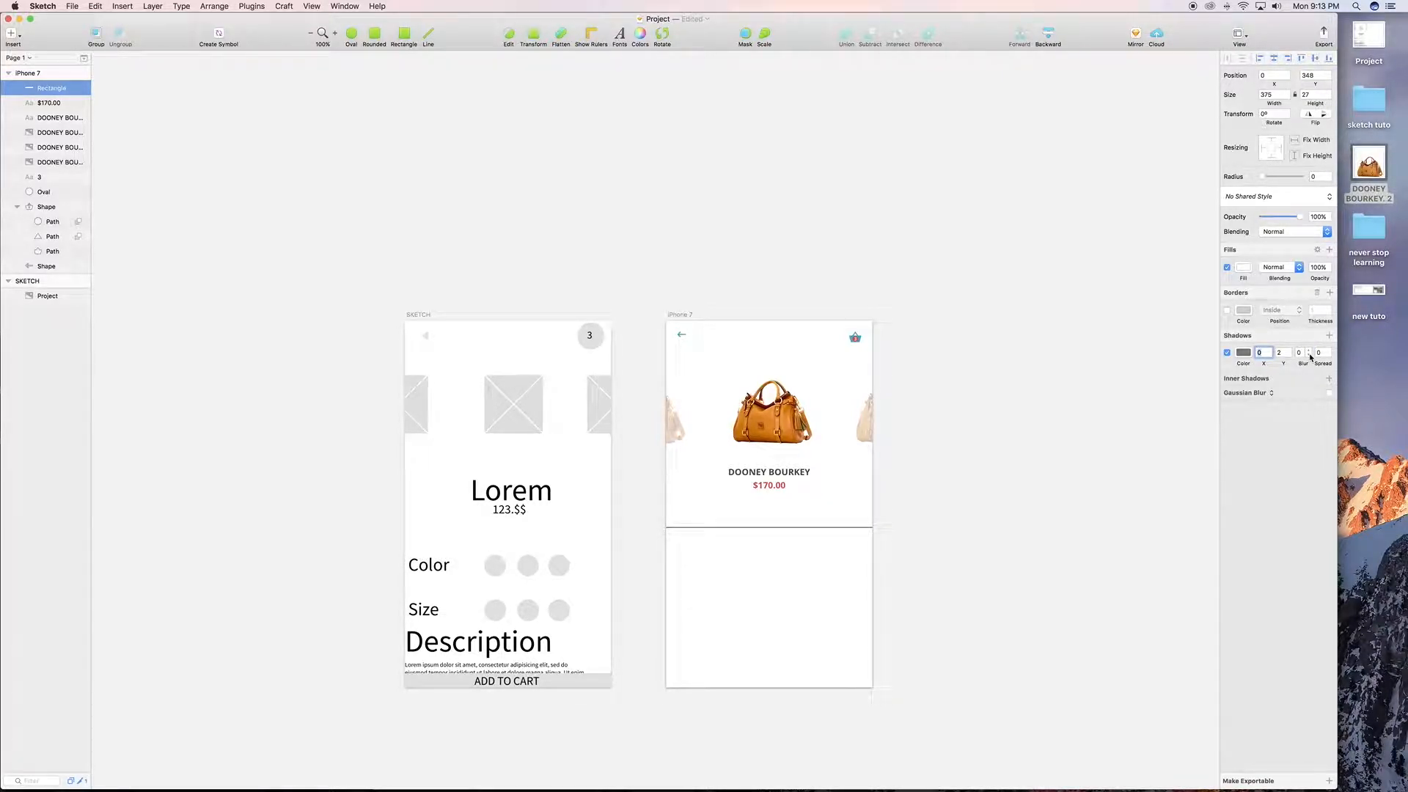
{"action": "left_click", "coordinate": [1310, 352]}
{"action": "left_click", "coordinate": [1329, 351]}
{"action": "left_click", "coordinate": [1329, 352]}
{"action": "left_click", "coordinate": [1329, 352]}
{"action": "left_click", "coordinate": [1329, 356]}
{"action": "left_click", "coordinate": [1329, 356]}
Lighten the rectangle's black shadow by lowering its colour opacity to about 19%
{"action": "left_click", "coordinate": [1245, 352]}
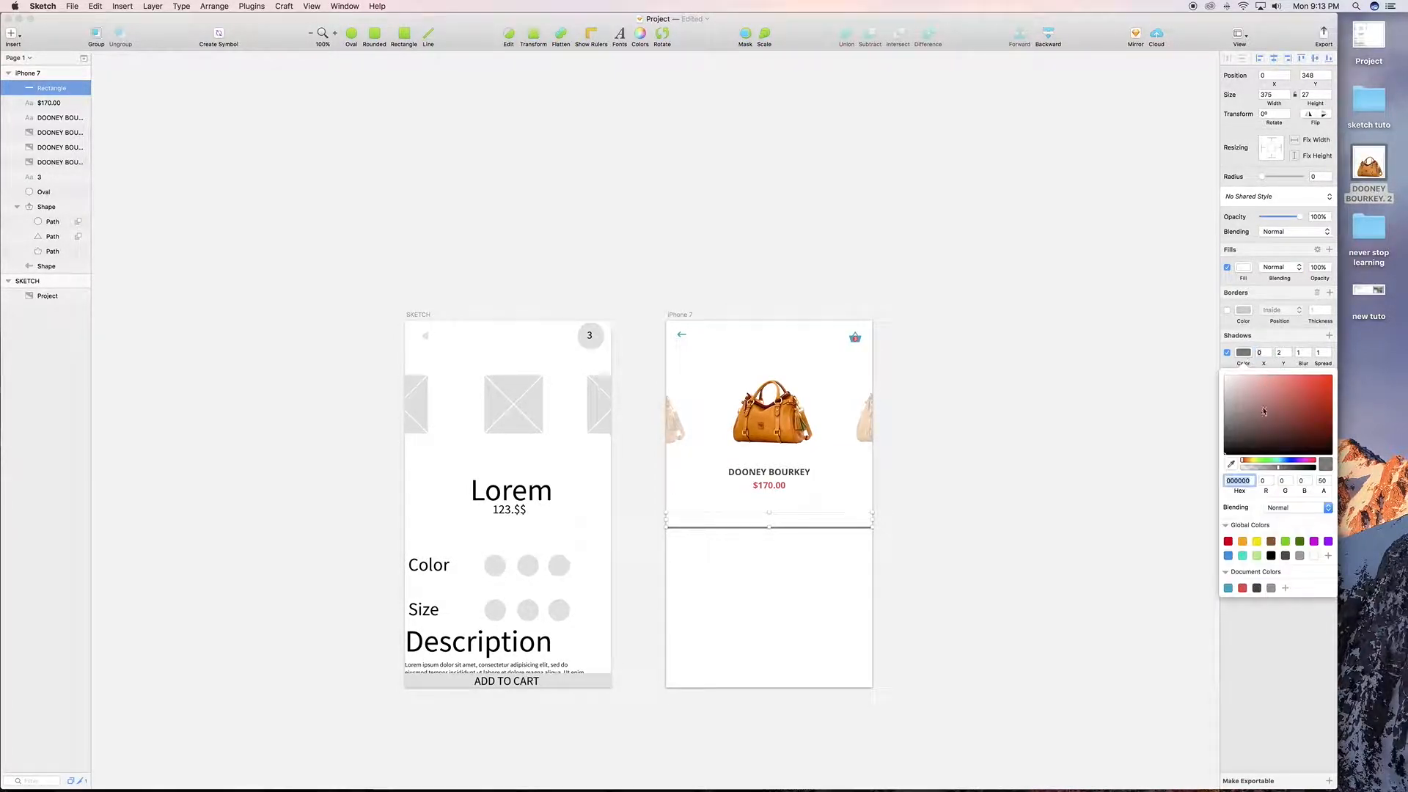
{"action": "left_click", "coordinate": [1257, 468]}
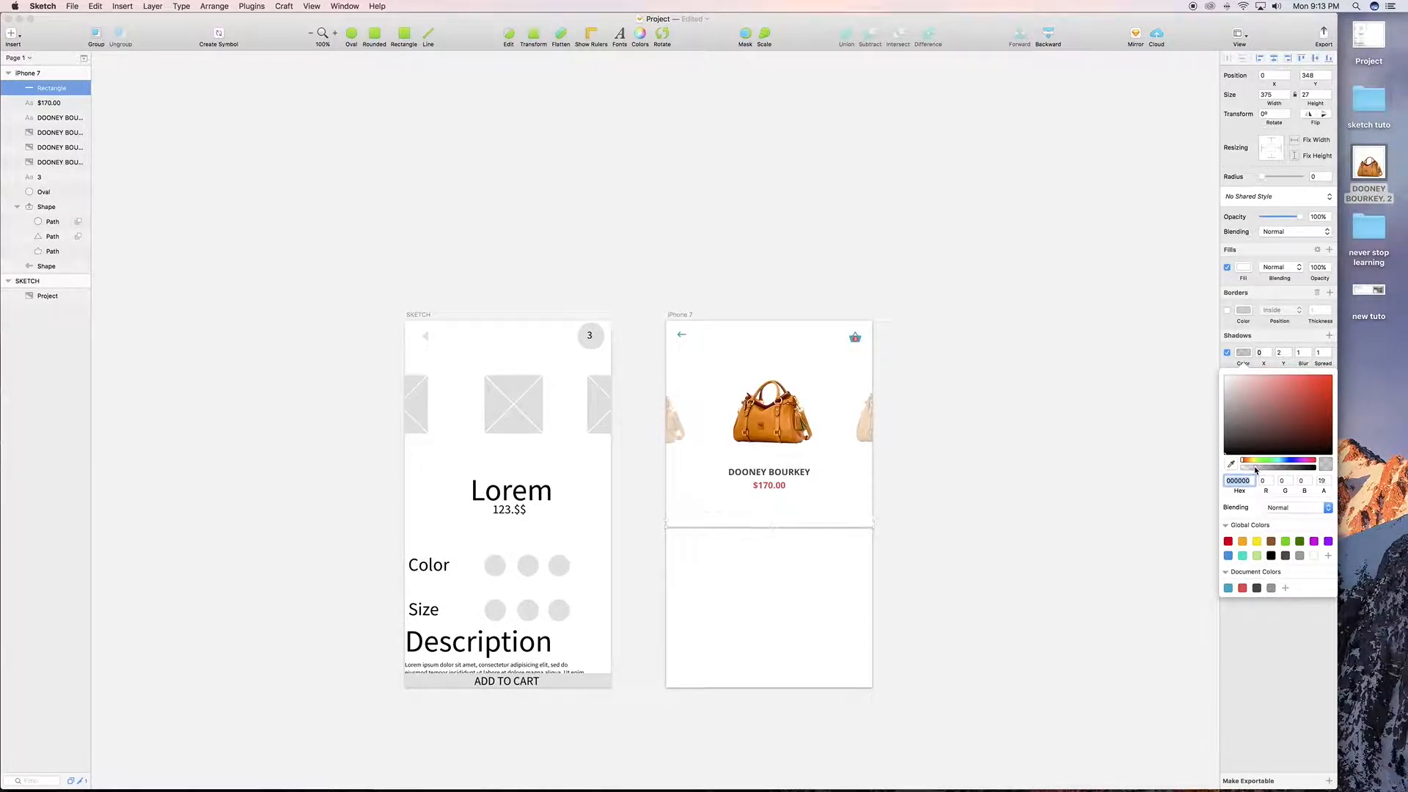
{"action": "left_click", "coordinate": [1256, 470]}
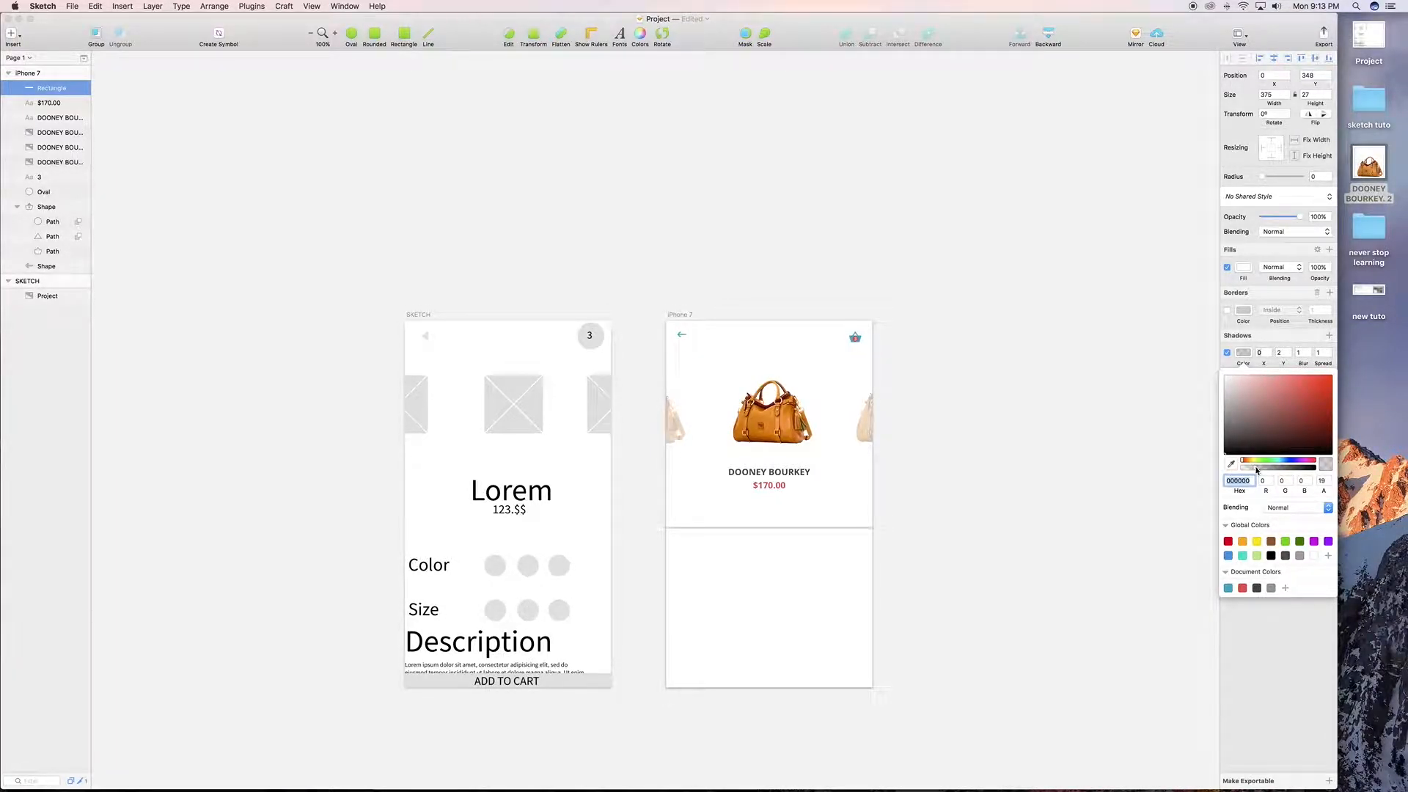
{"action": "left_click", "coordinate": [1243, 356]}
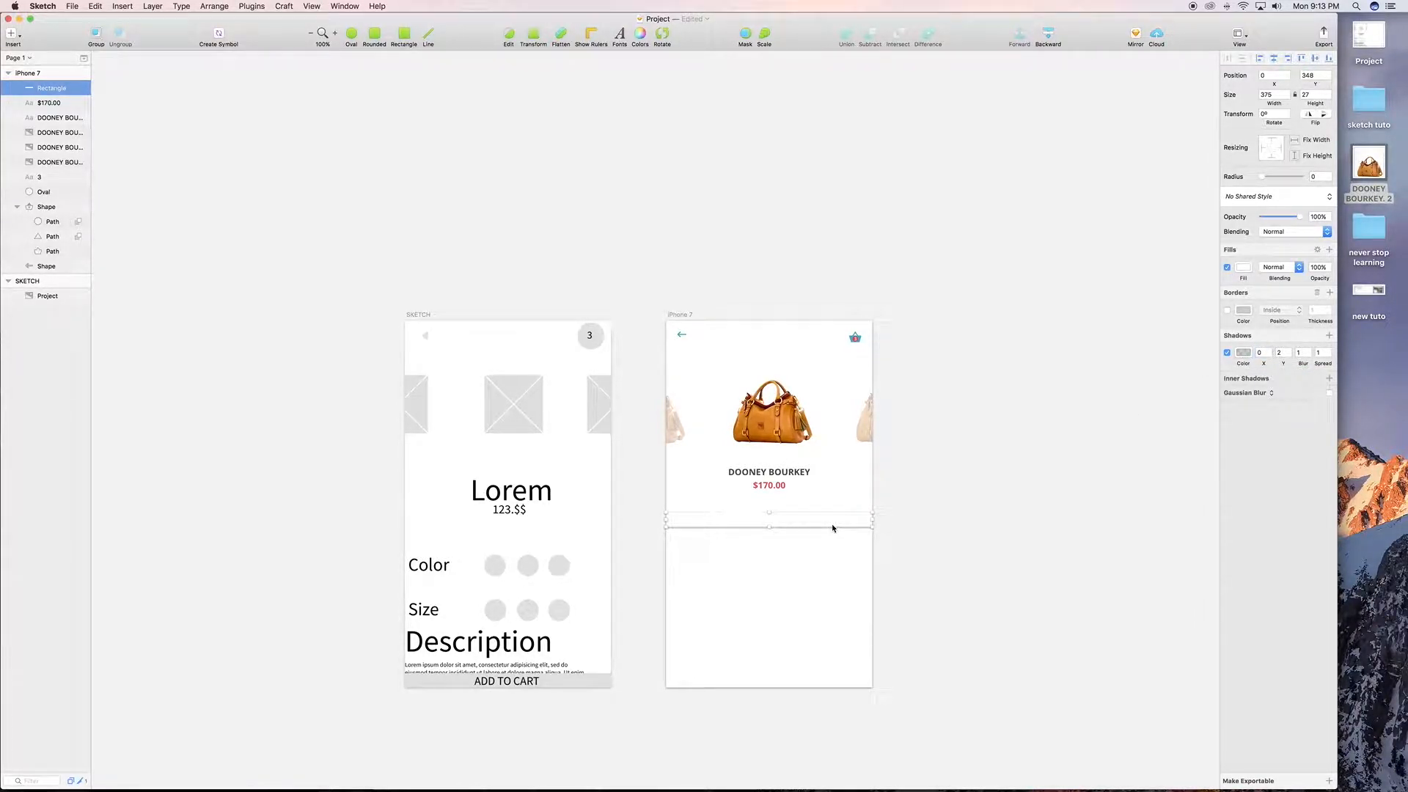
Duplicate the shadowed rectangle 40 px lower and set the copy's height to 50 px
{"action": "key", "text": "super+d"}
{"action": "key", "text": "shift+Down"}
{"action": "key", "text": "shift+Down"}
{"action": "key", "text": "shift+Down"}
{"action": "key", "text": "shift+Down"}
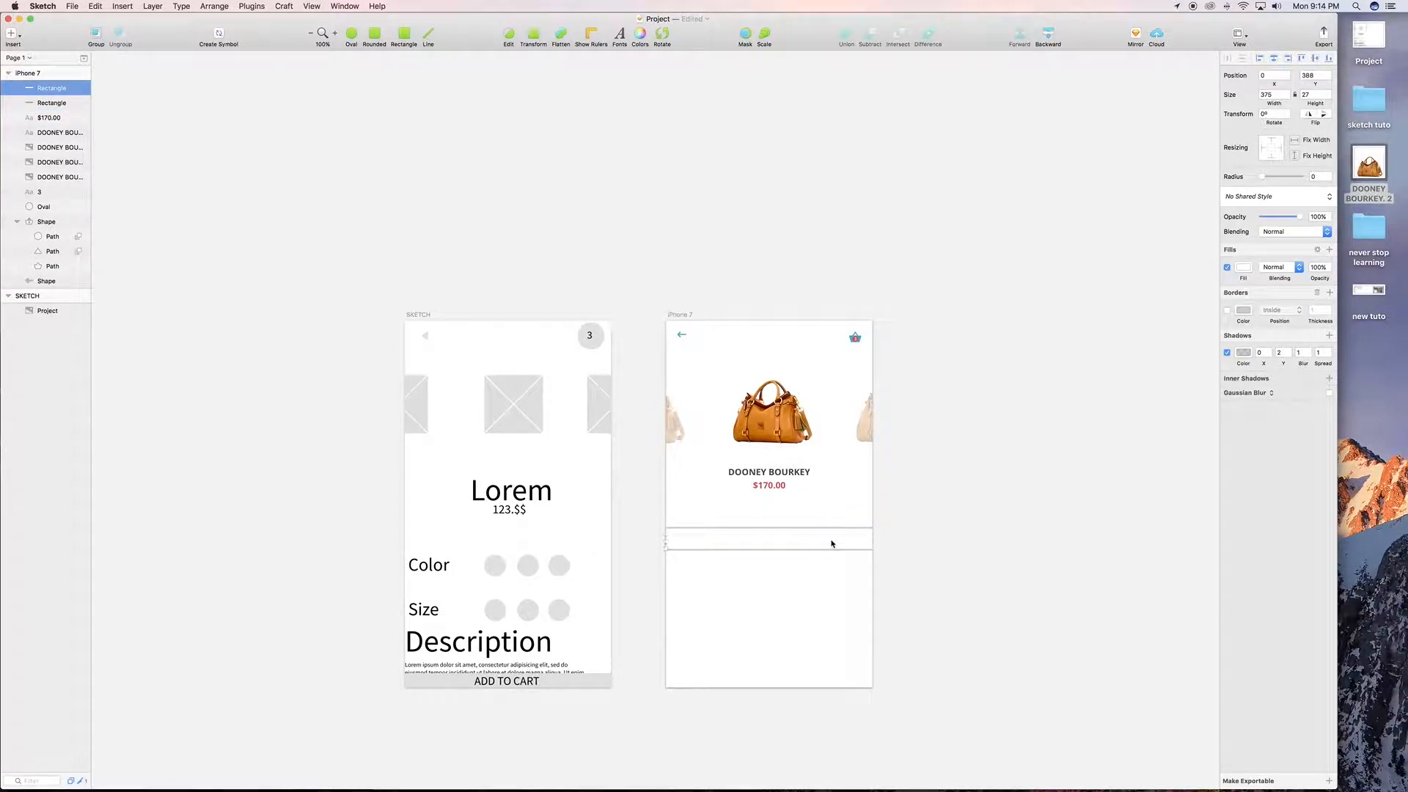
{"action": "left_click", "coordinate": [1304, 95]}
{"action": "key", "text": "Return"}
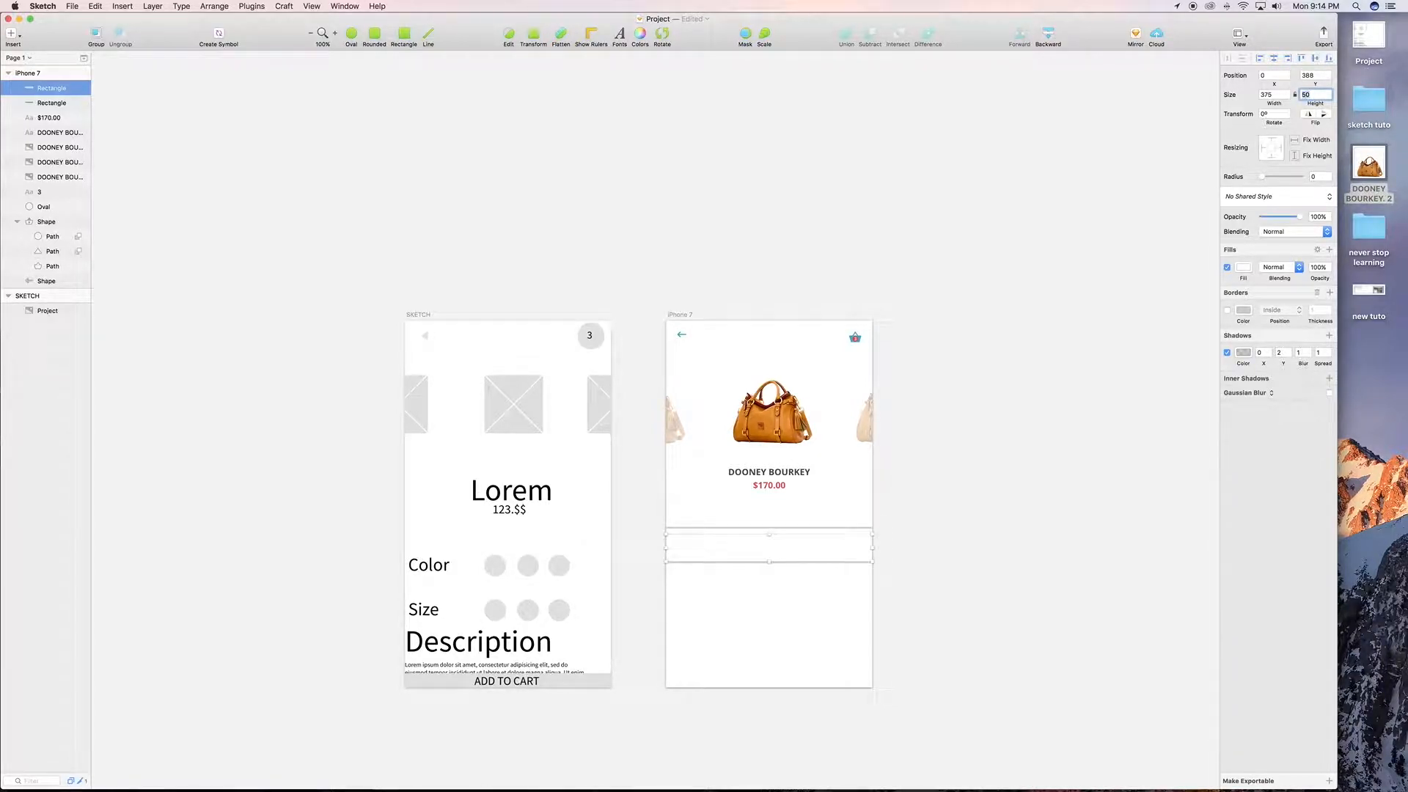
Reposition the 50 px high rectangle to Y 395, just below the first divider line
{"action": "left_click", "coordinate": [833, 548]}
{"action": "key", "text": "Up"}
{"action": "key", "text": "Up"}
{"action": "key", "text": "Up"}
{"action": "key", "text": "Up"}
{"action": "key", "text": "Up"}
{"action": "key", "text": "Up"}
{"action": "key", "text": "Up"}
{"action": "key", "text": "Up"}
{"action": "key", "text": "Up"}
{"action": "key", "text": "Up"}
{"action": "key", "text": "Up"}
{"action": "key", "text": "Up"}
{"action": "key", "text": "Up"}
{"action": "key", "text": "shift+Down"}
{"action": "key", "text": "shift+Down"}
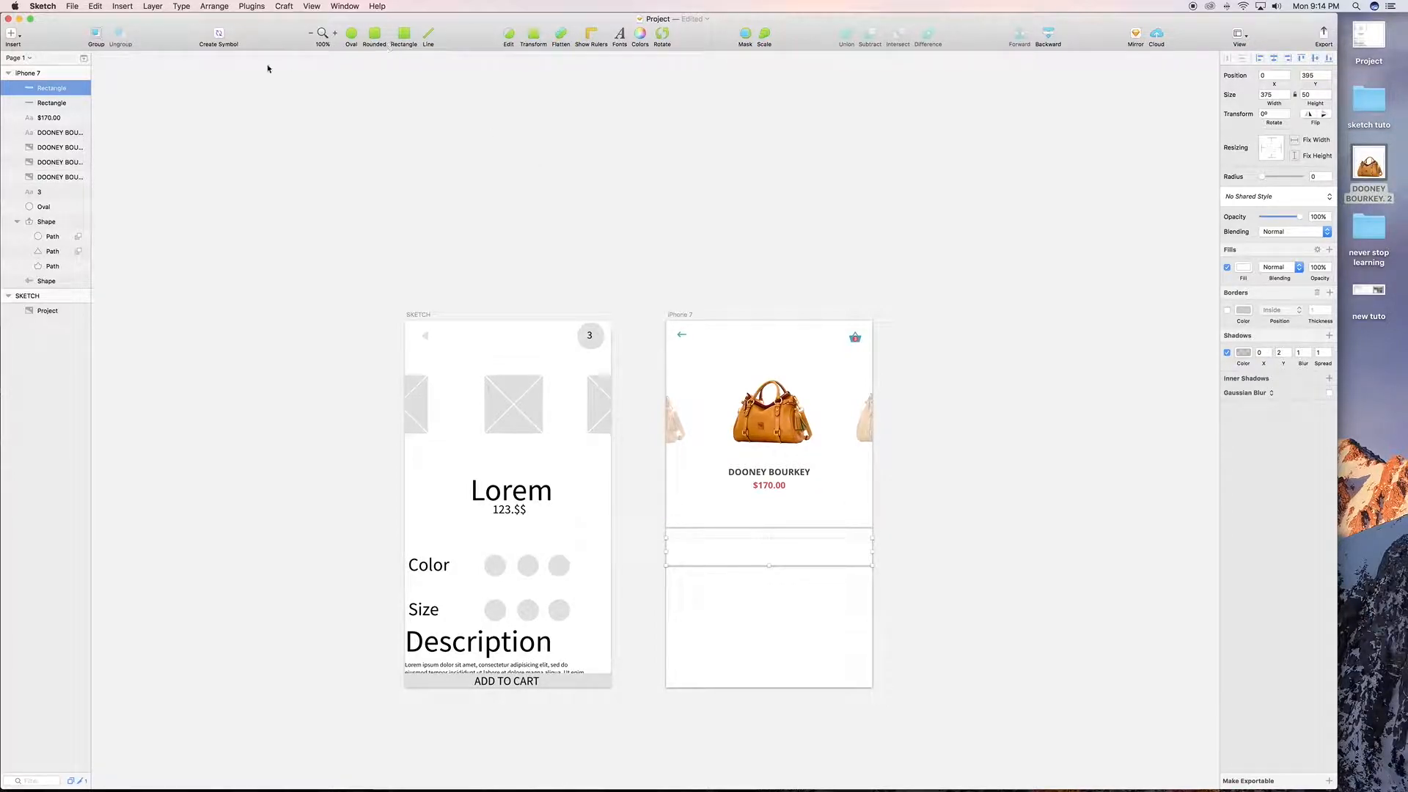
Insert a text layer in the row between the dividers, coloured dark grey 454545 with Semibold weight
{"action": "left_click", "coordinate": [11, 34]}
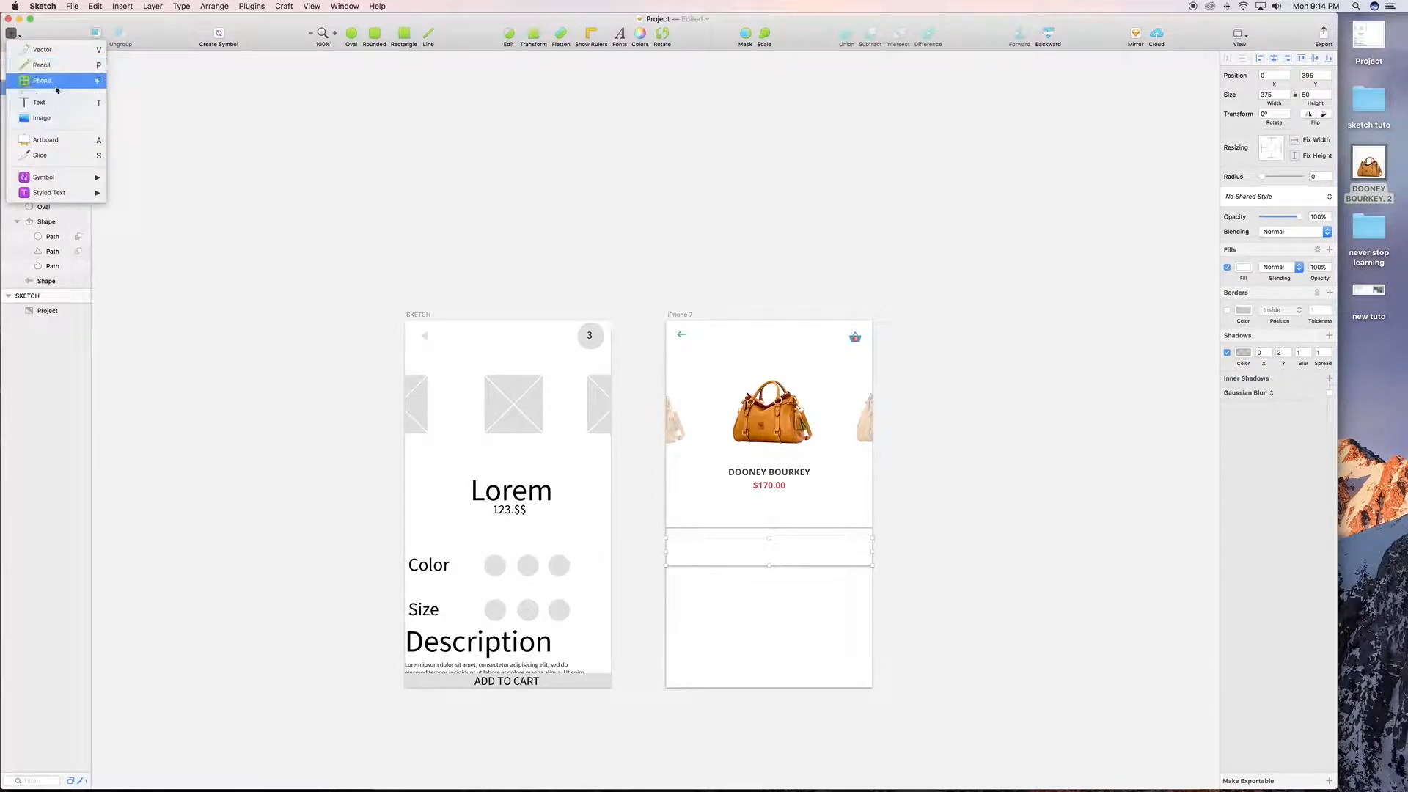
{"action": "left_click", "coordinate": [44, 101]}
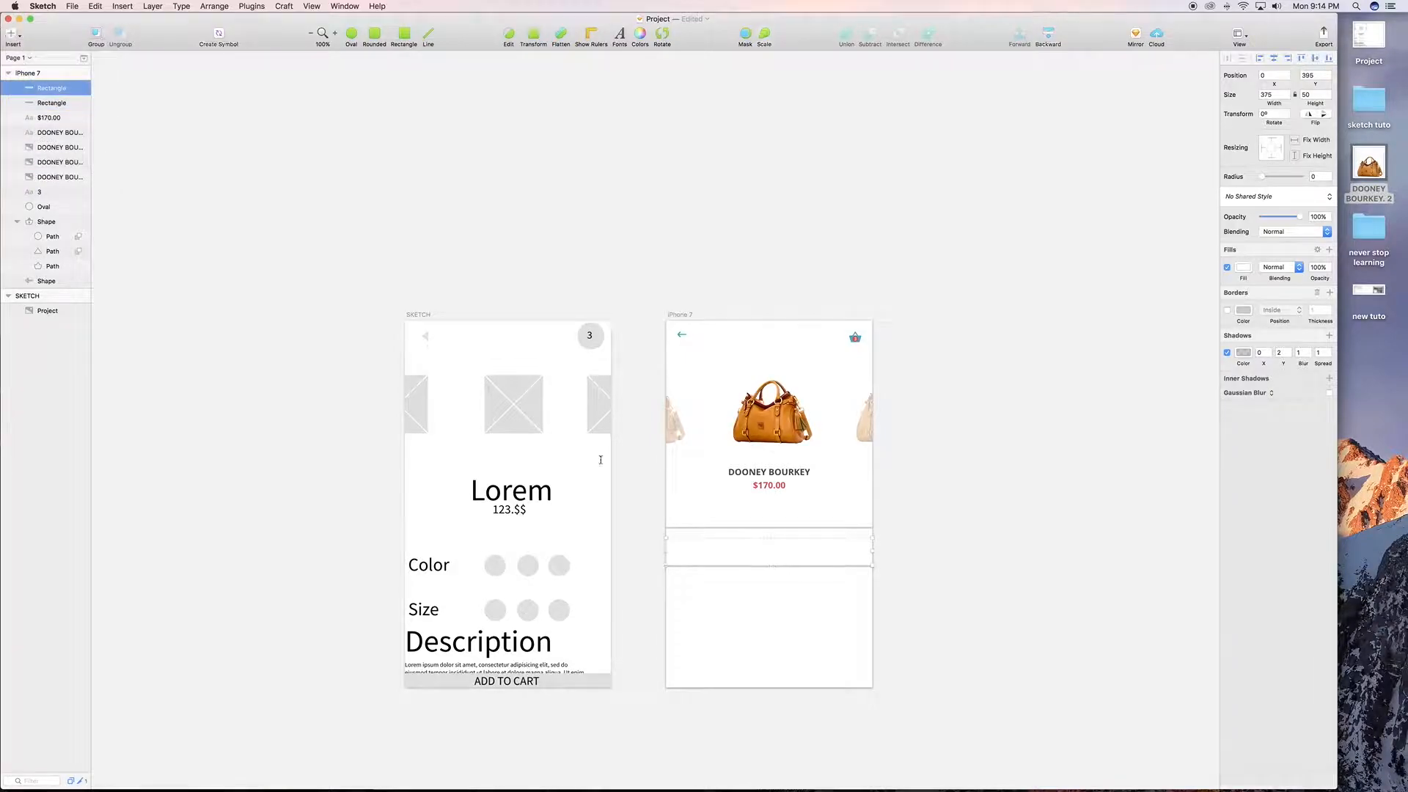
{"action": "left_click", "coordinate": [678, 549]}
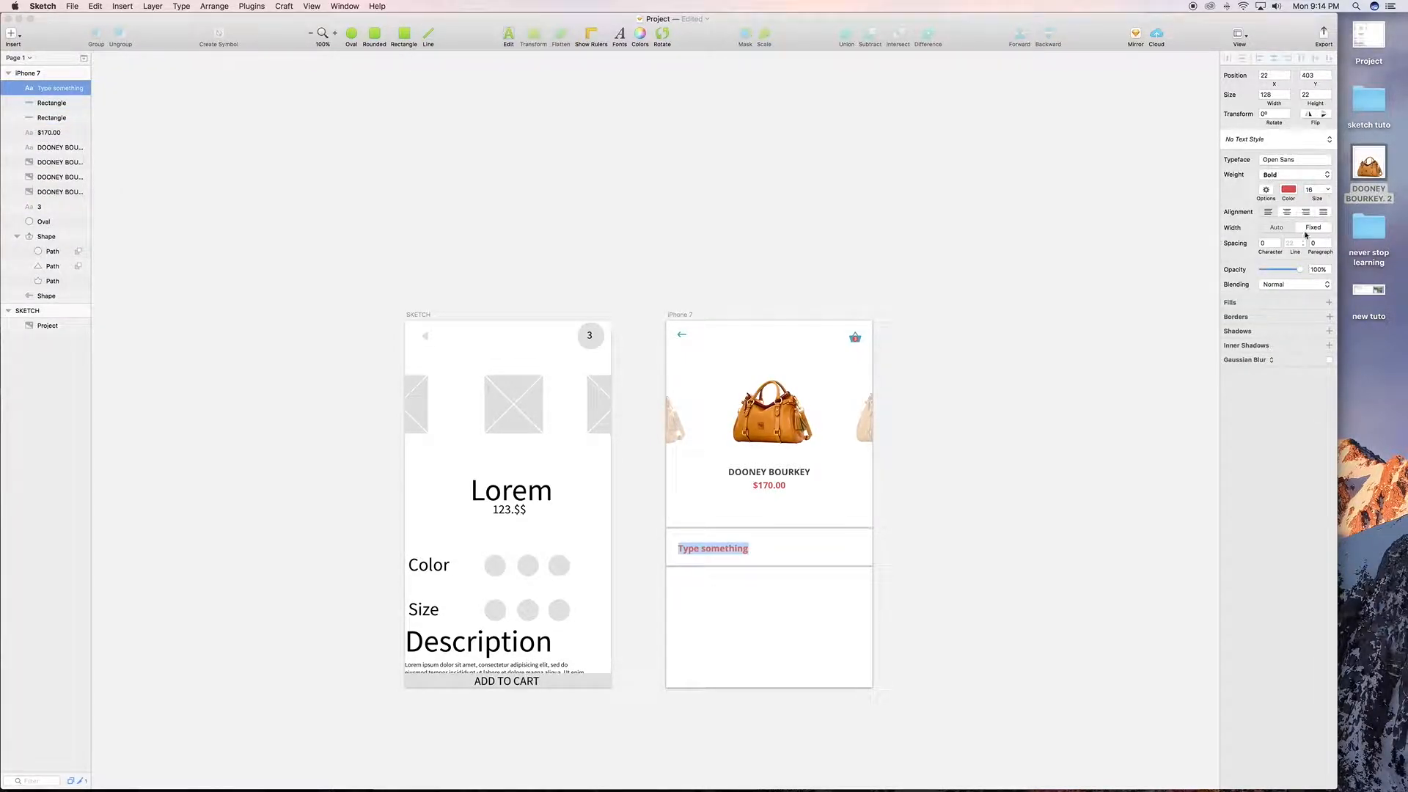
{"action": "left_click", "coordinate": [1289, 191]}
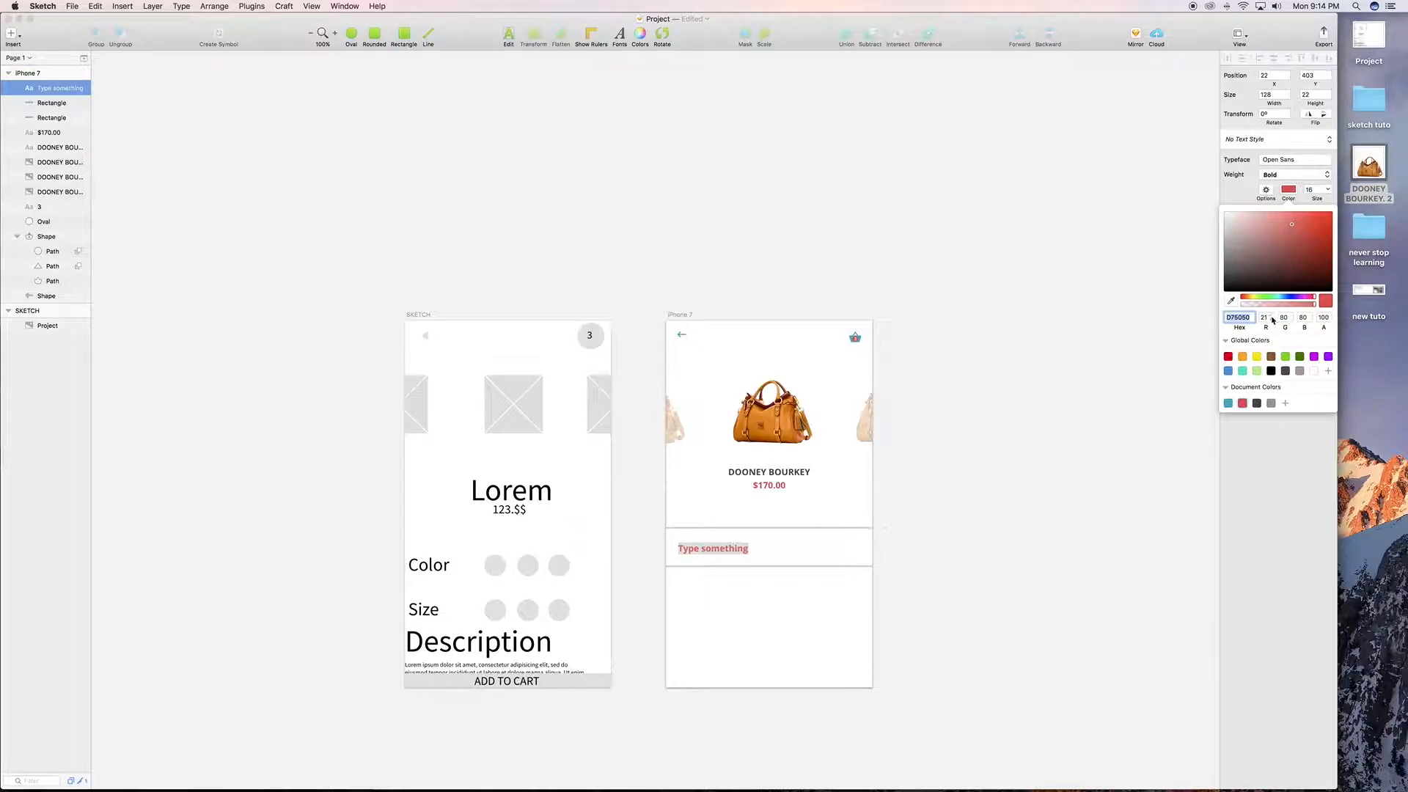
{"action": "left_click", "coordinate": [1257, 403]}
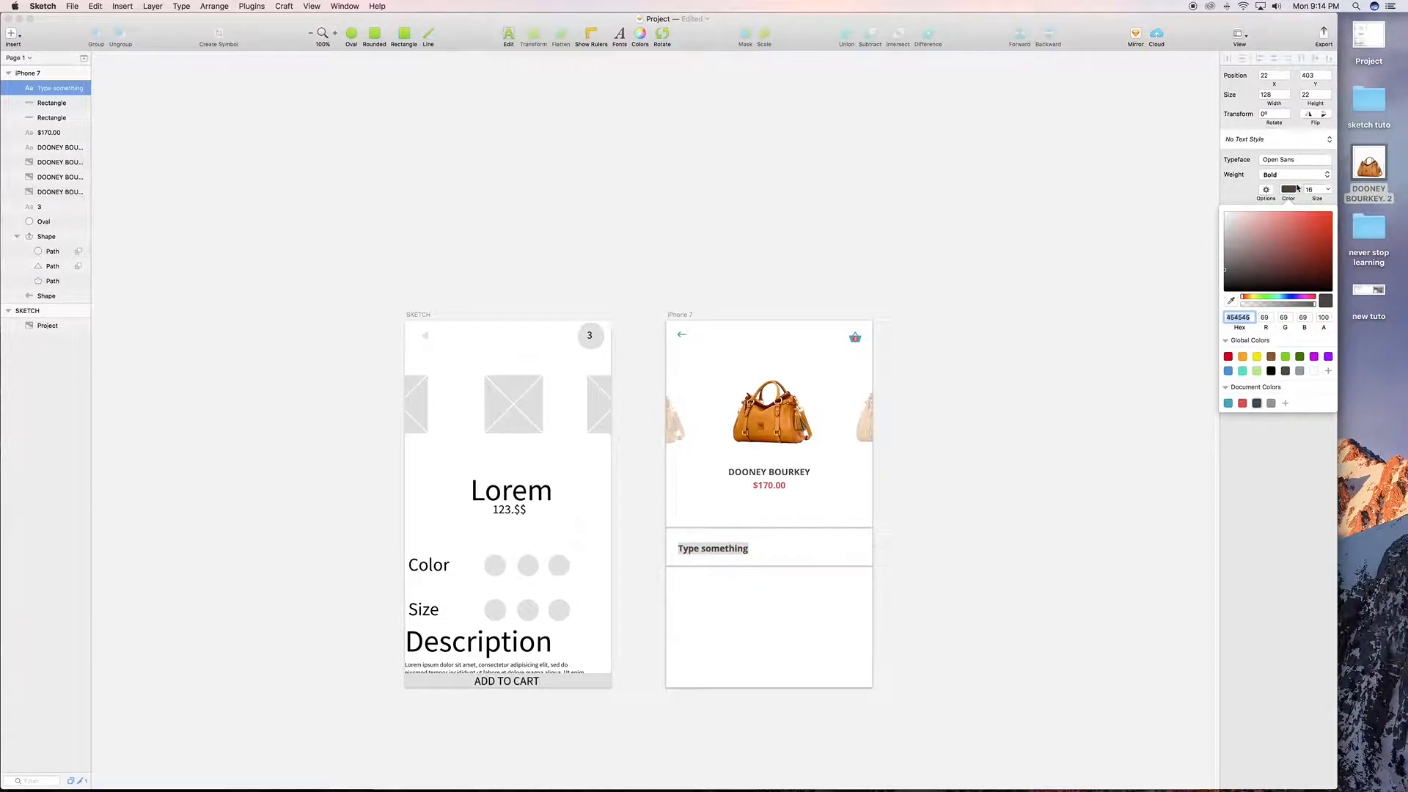
{"action": "left_click", "coordinate": [1296, 176]}
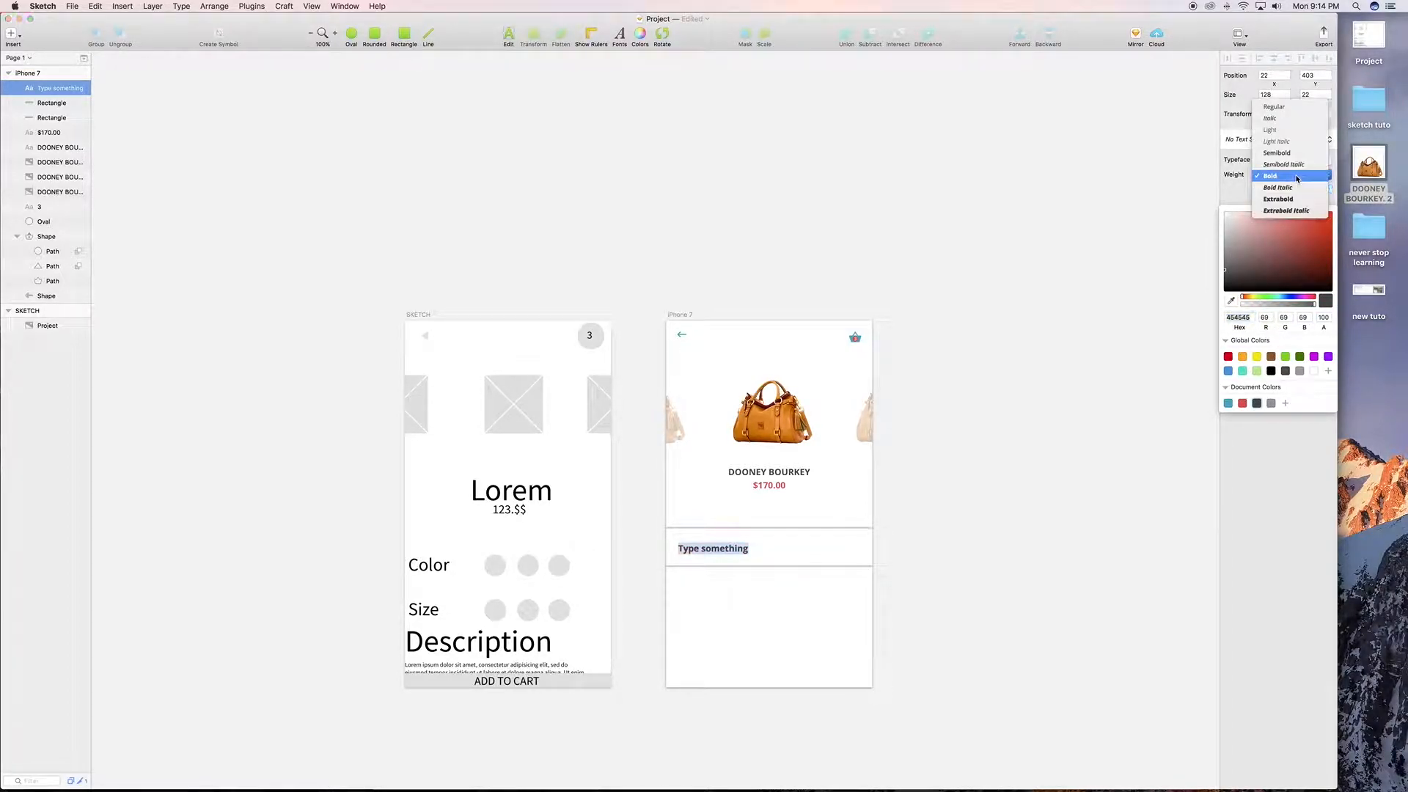
{"action": "left_click", "coordinate": [1298, 157]}
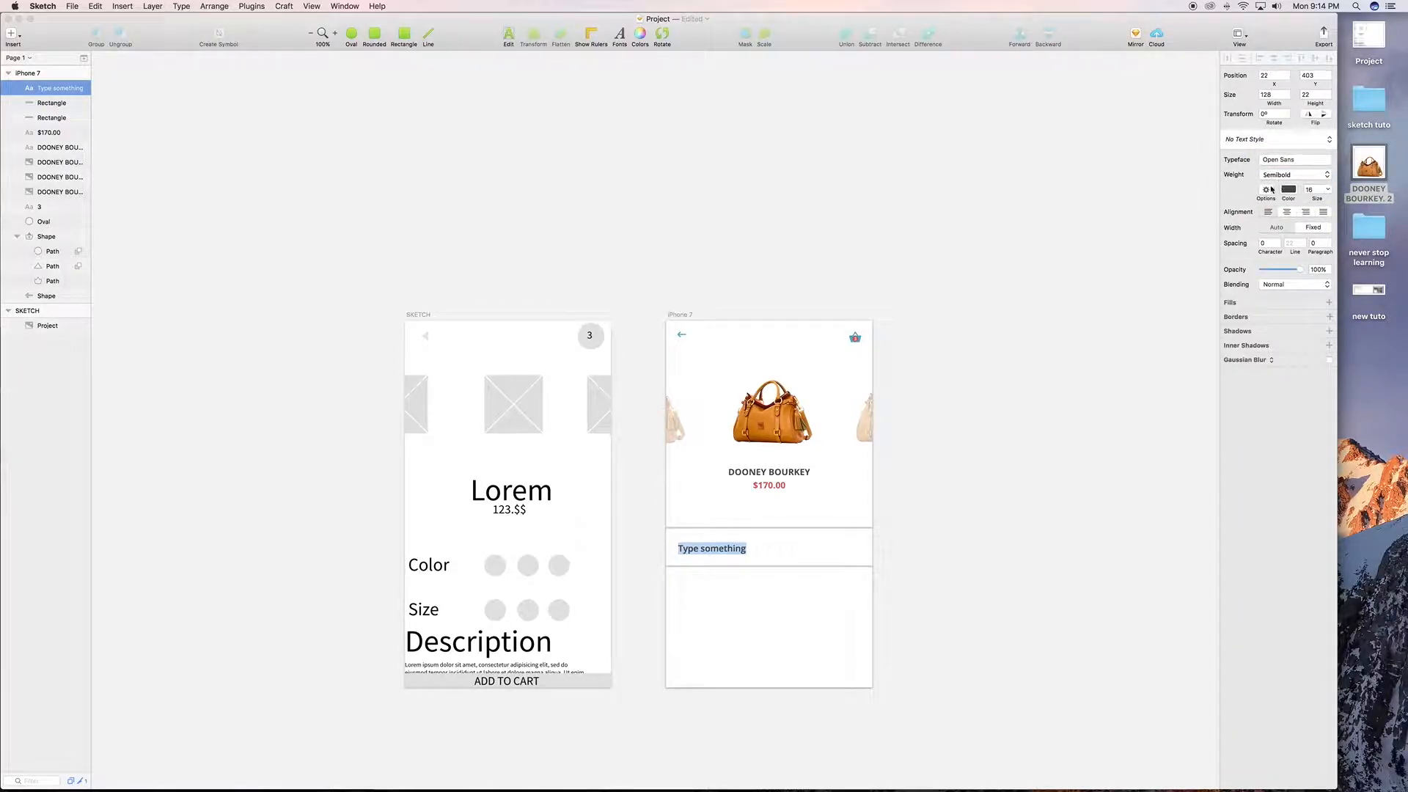
Replace the new text layer's placeholder with "Color"
{"action": "type", "text": "COLOR"}
{"action": "key", "text": "BackSpace"}
{"action": "key", "text": "BackSpace"}
{"action": "key", "text": "BackSpace"}
{"action": "key", "text": "BackSpace"}
{"action": "type", "text": "olor"}
{"action": "left_click", "coordinate": [688, 612]}
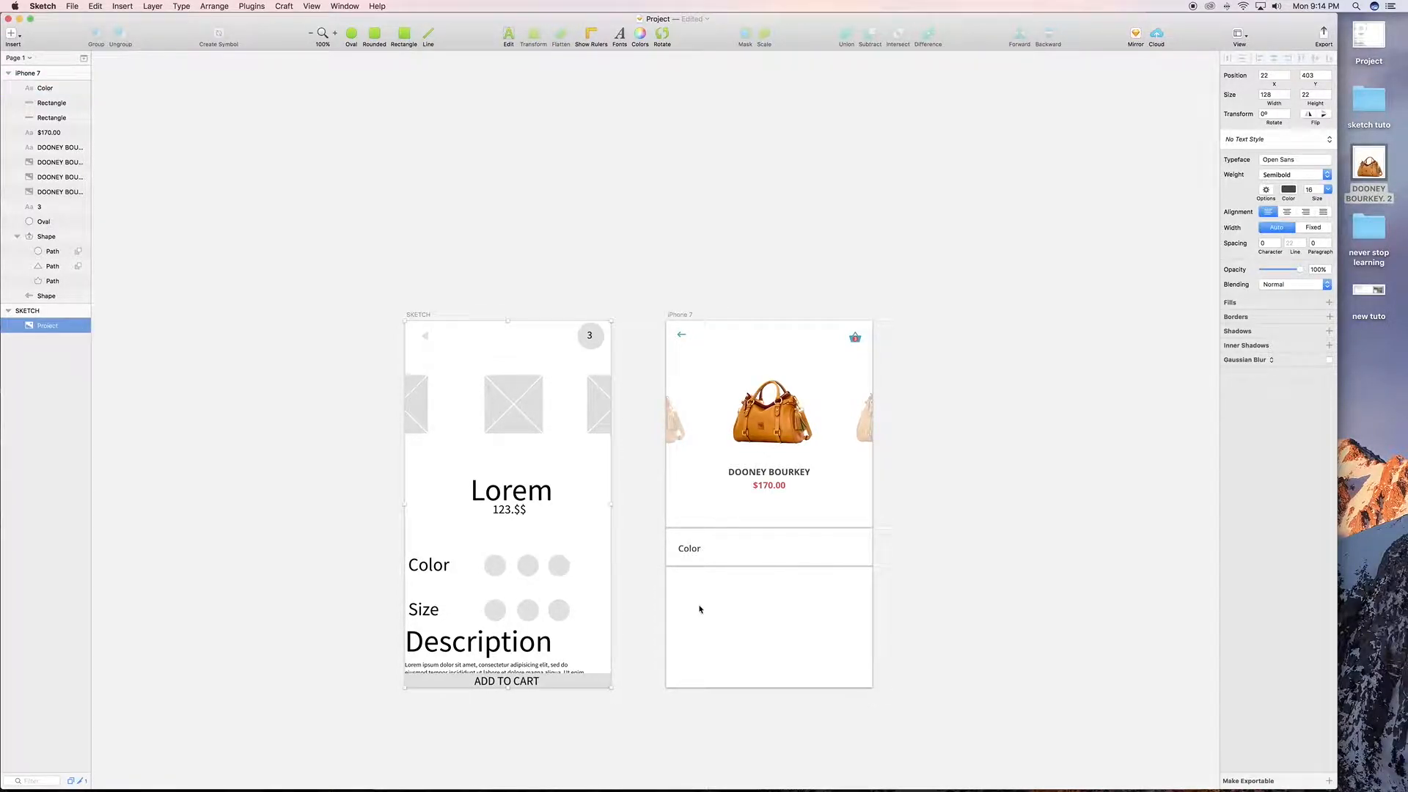
Reposition the Color label within its row to X 19, Y 408
{"action": "left_click", "coordinate": [688, 548]}
{"action": "key", "text": "shift+Left"}
{"action": "key", "text": "shift+Left"}
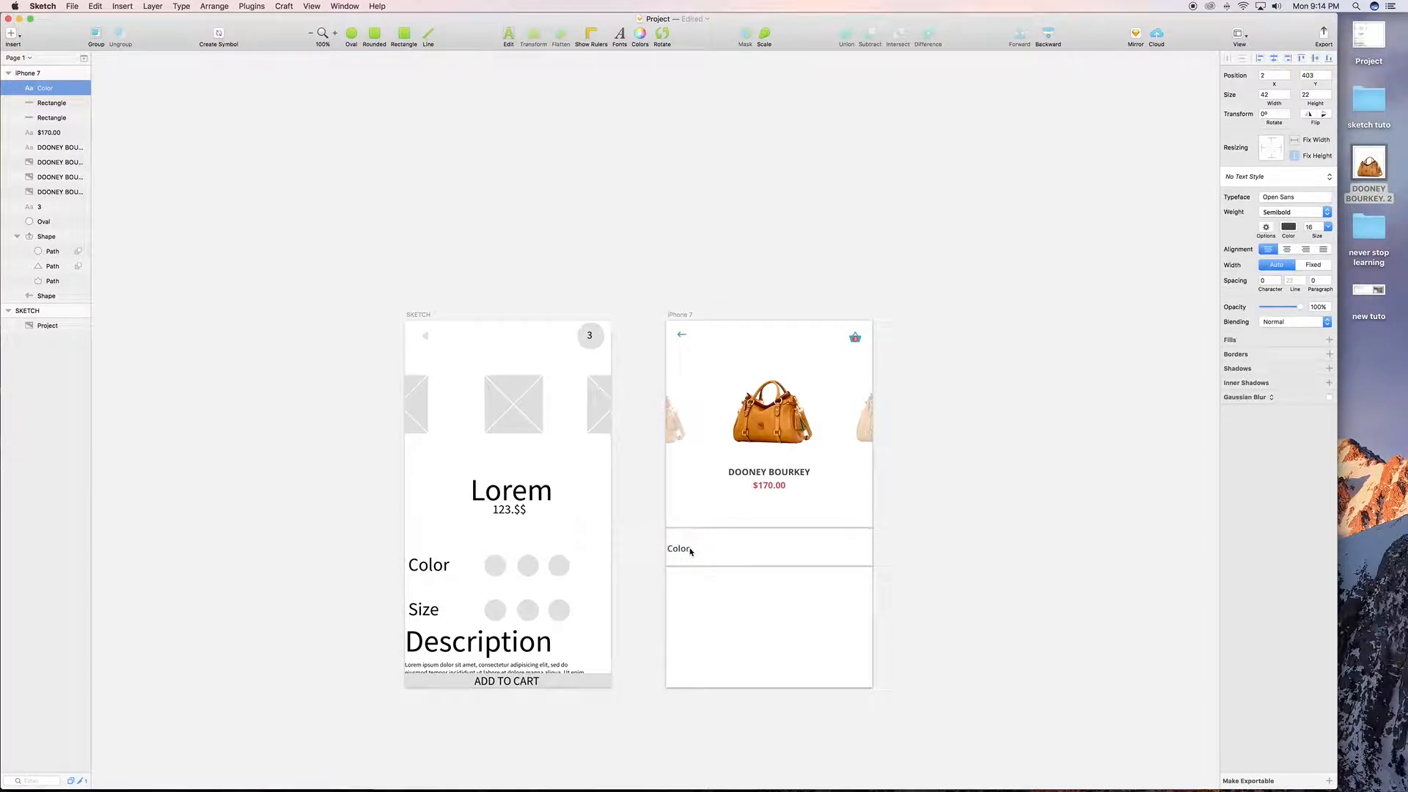
{"action": "key", "text": "Left"}
{"action": "key", "text": "Left"}
{"action": "key", "text": "Left"}
{"action": "key", "text": "shift+Down"}
{"action": "key", "text": "shift+Down"}
{"action": "key", "text": "Down"}
{"action": "key", "text": "Down"}
{"action": "key", "text": "Down"}
{"action": "key", "text": "Down"}
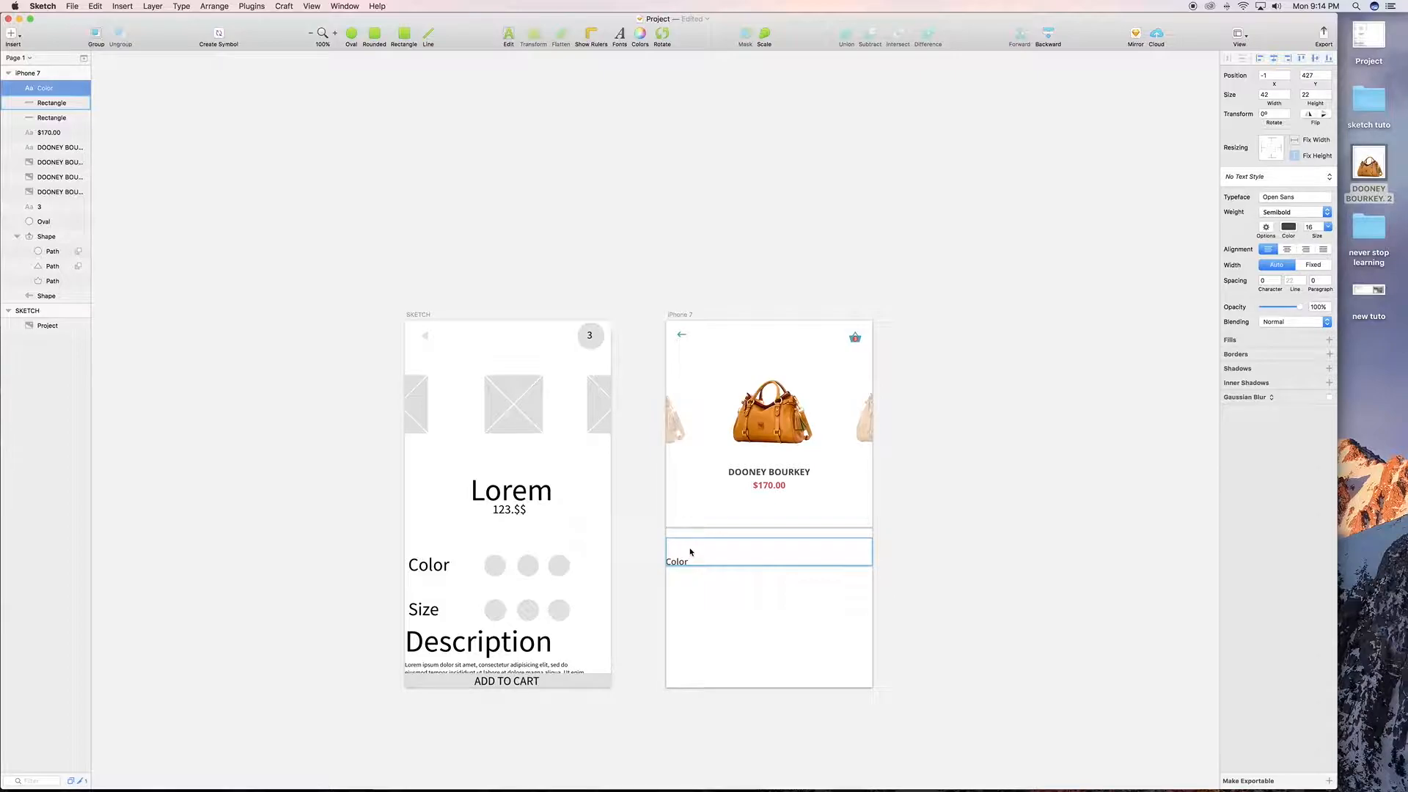
{"action": "key", "text": "shift+Up"}
{"action": "key", "text": "shift+Up"}
{"action": "key", "text": "Down"}
{"action": "key", "text": "shift+Right"}
{"action": "key", "text": "shift+Right"}
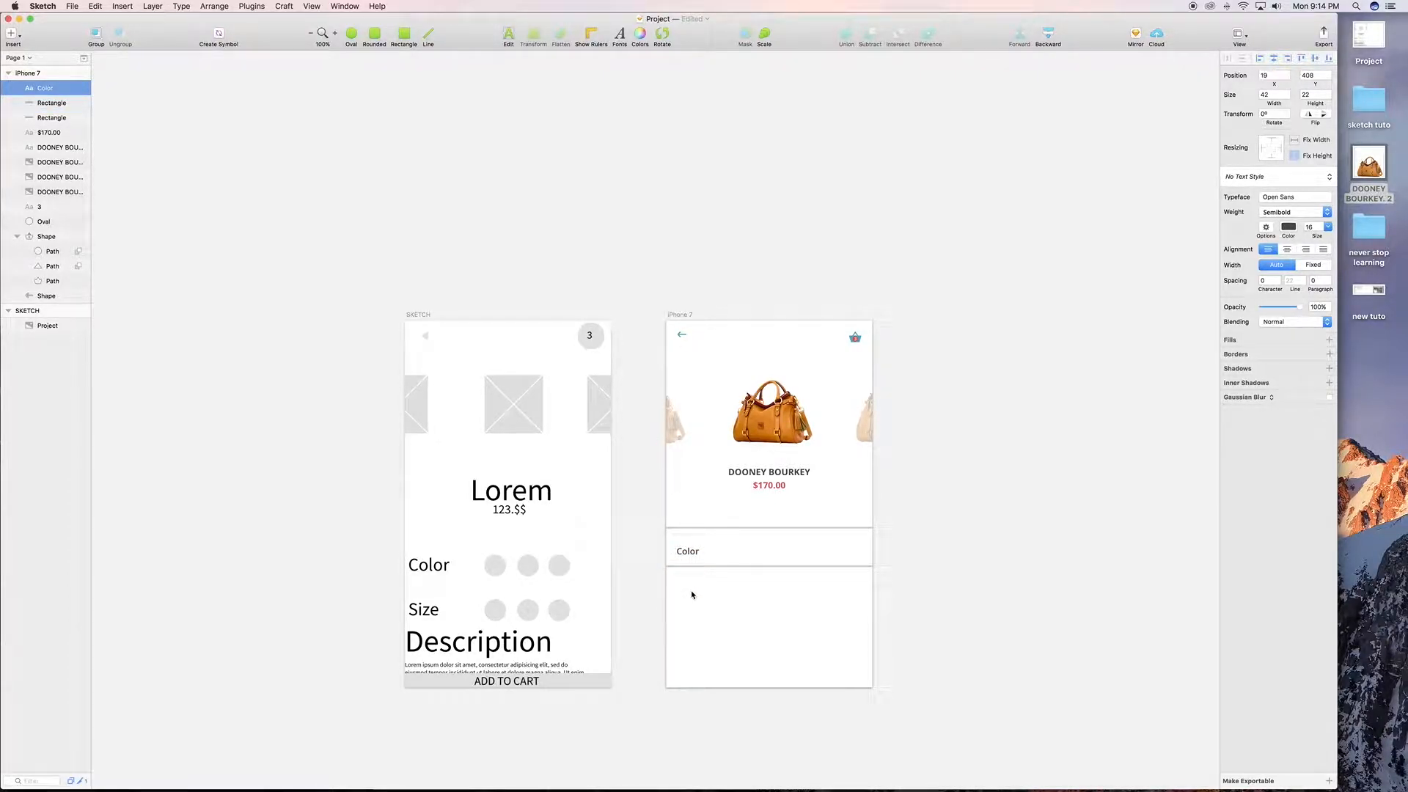
Draw a circle in the Color row at about X 257, Y 408 and set its size to 20 px
{"action": "left_click", "coordinate": [352, 35]}
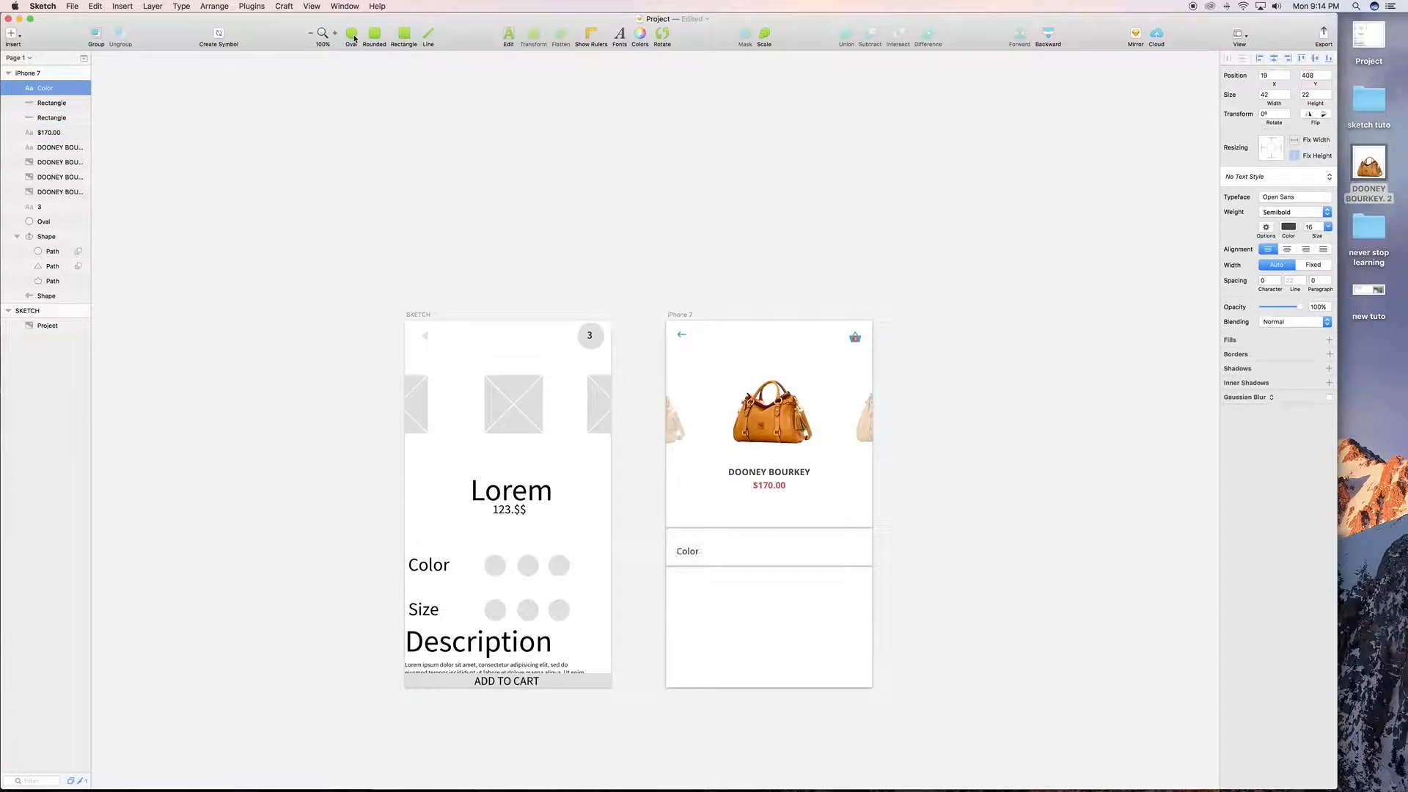
{"action": "left_click_drag", "start_coordinate": [805, 543], "coordinate": [820, 561]}
{"action": "left_click", "coordinate": [1271, 94]}
{"action": "type", "text": "20"}
{"action": "key", "text": "Return"}
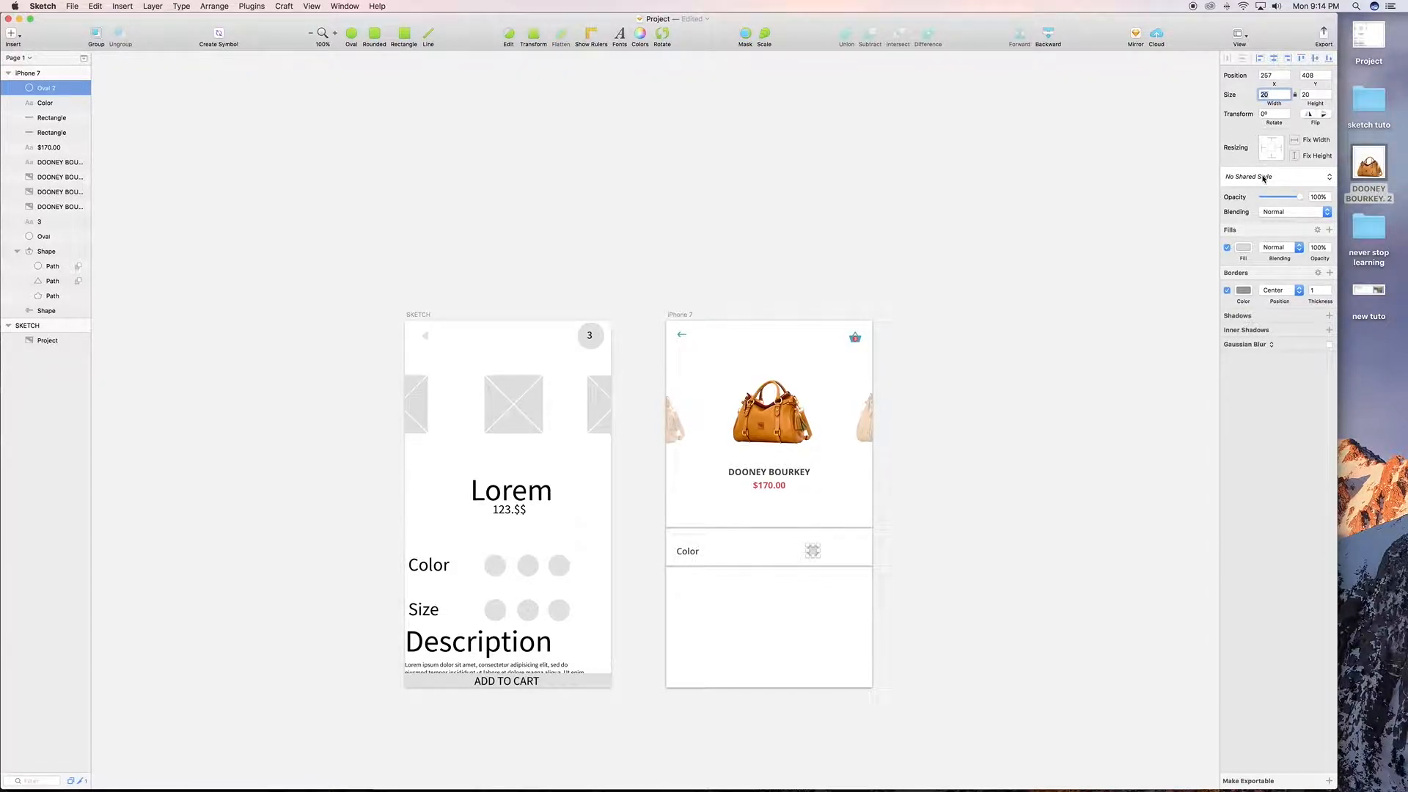
Remove the circle's border and fill it with dark green 417505
{"action": "left_click", "coordinate": [1227, 291]}
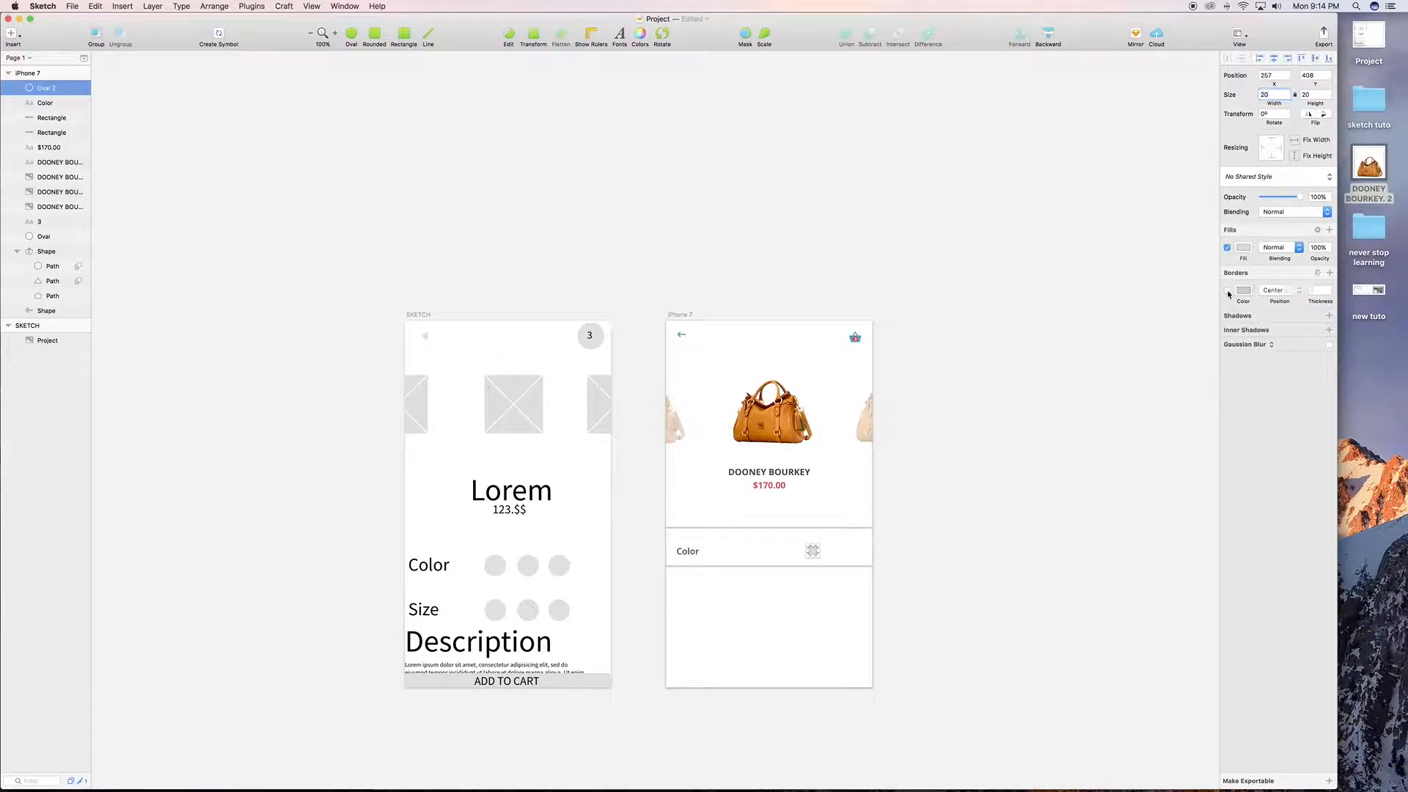
{"action": "left_click", "coordinate": [1244, 251]}
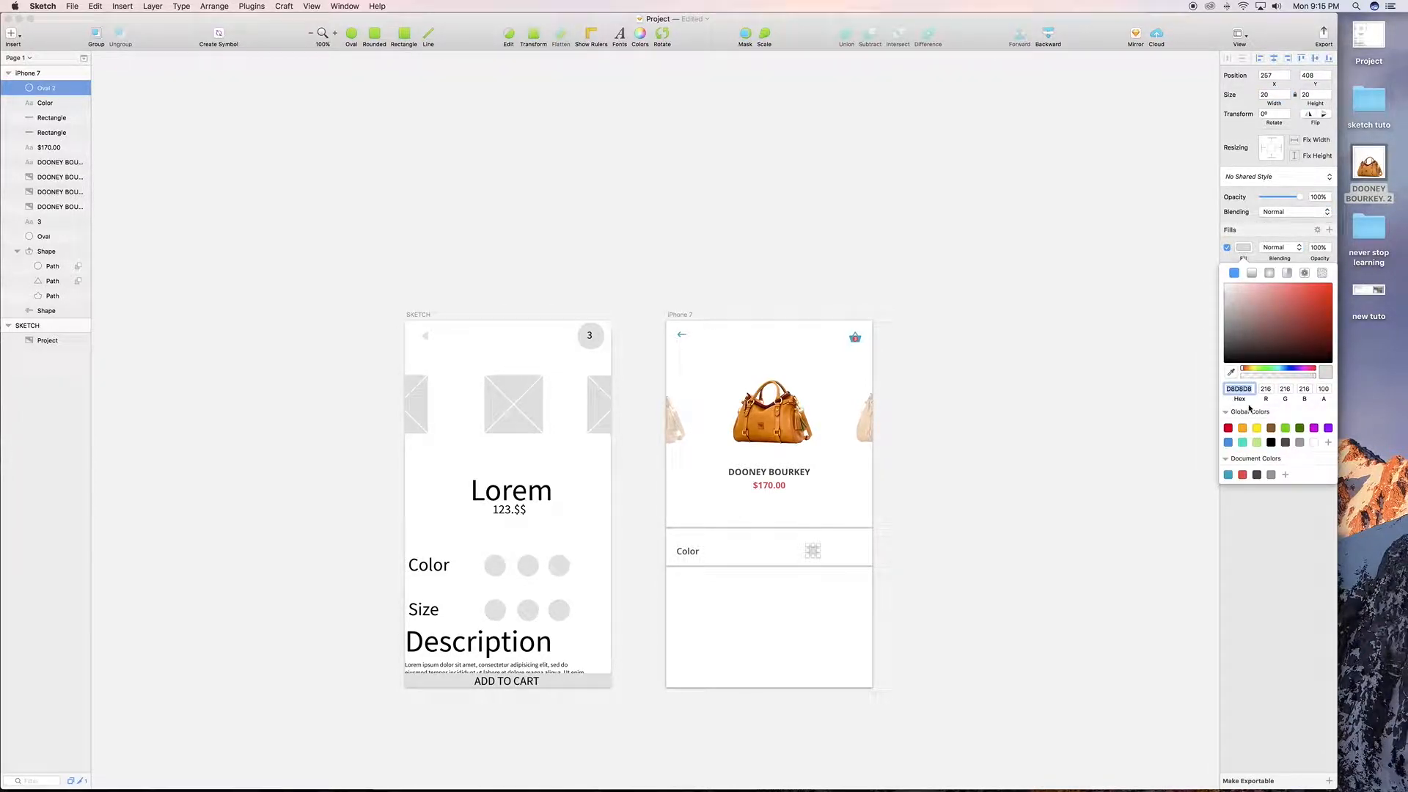
{"action": "left_click", "coordinate": [1299, 429]}
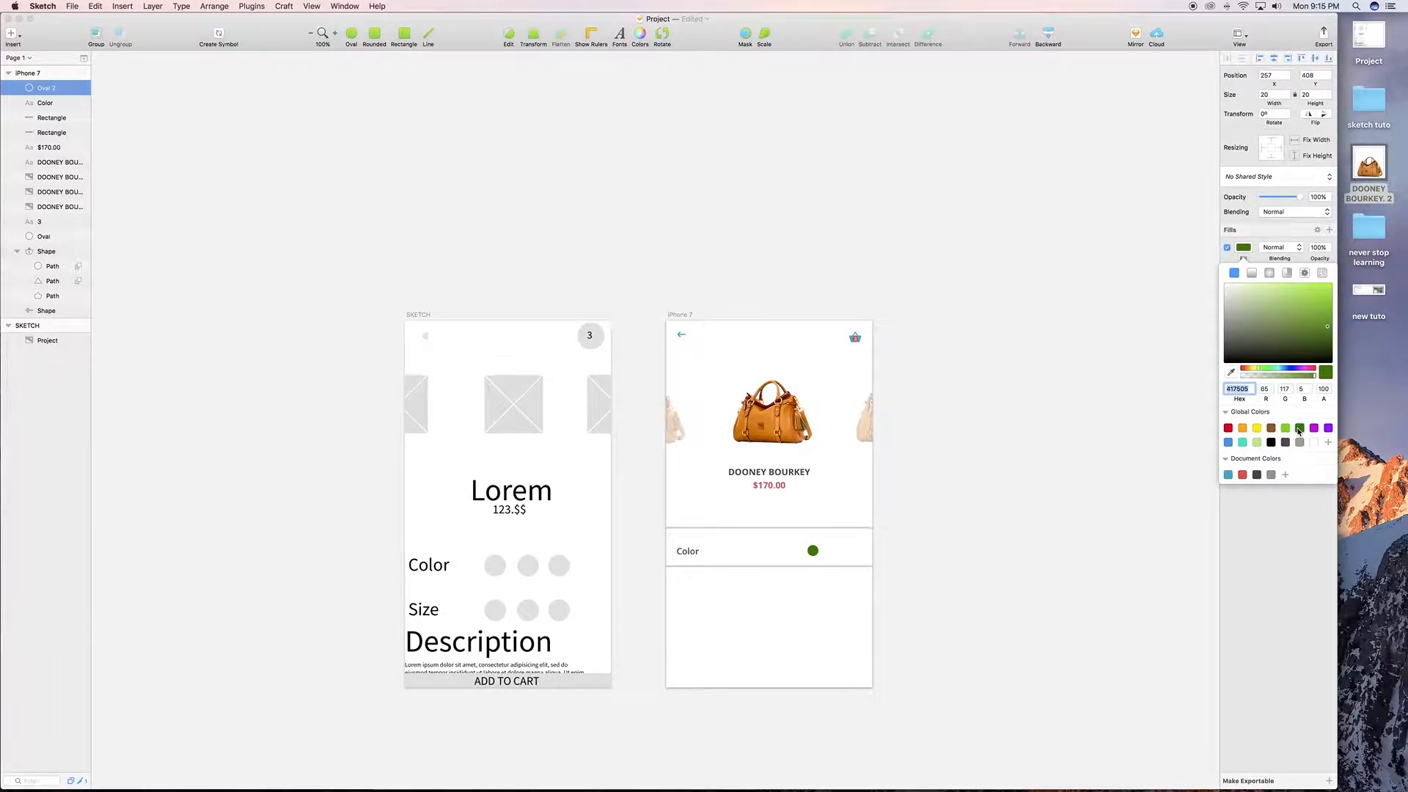
{"action": "type", "text": "2"}
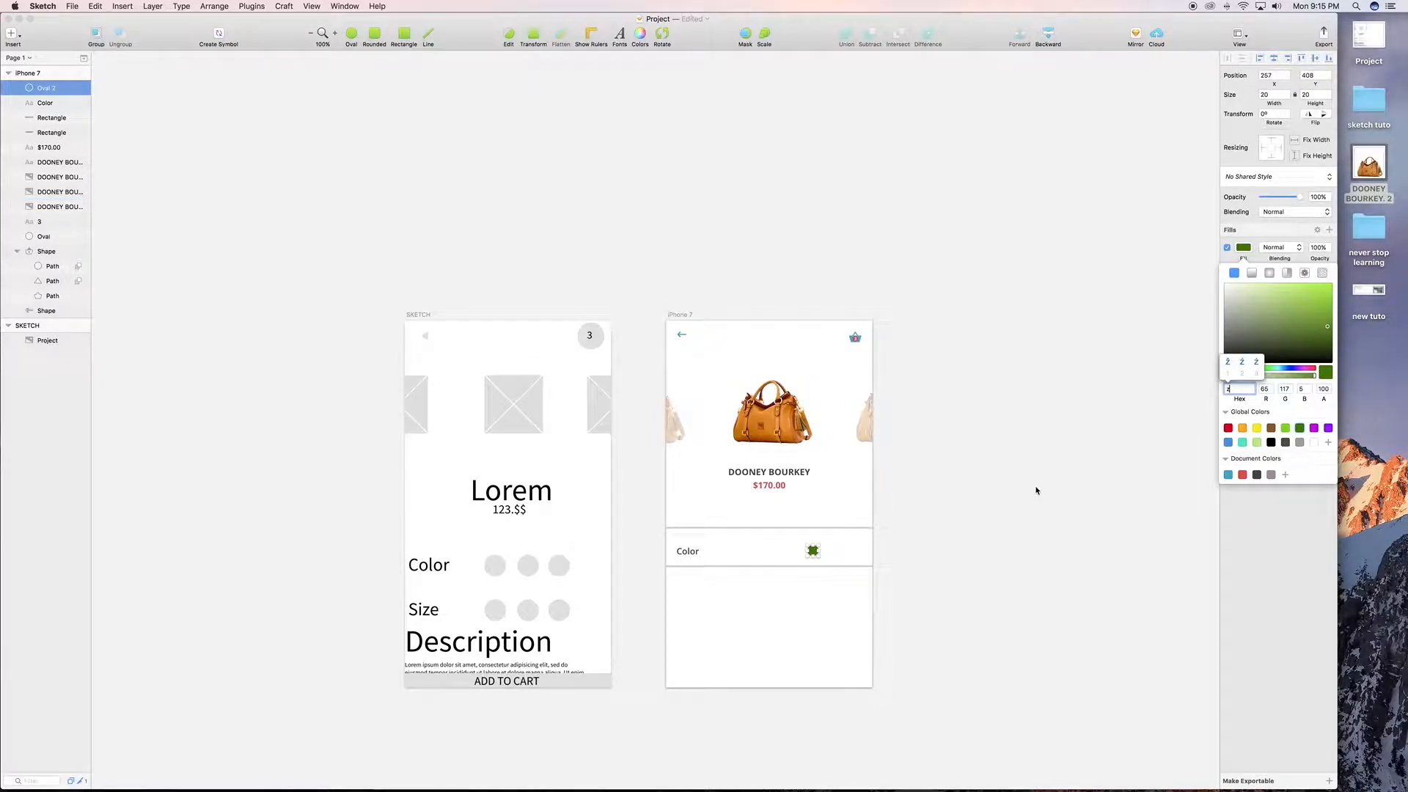
{"action": "key", "text": "BackSpace"}
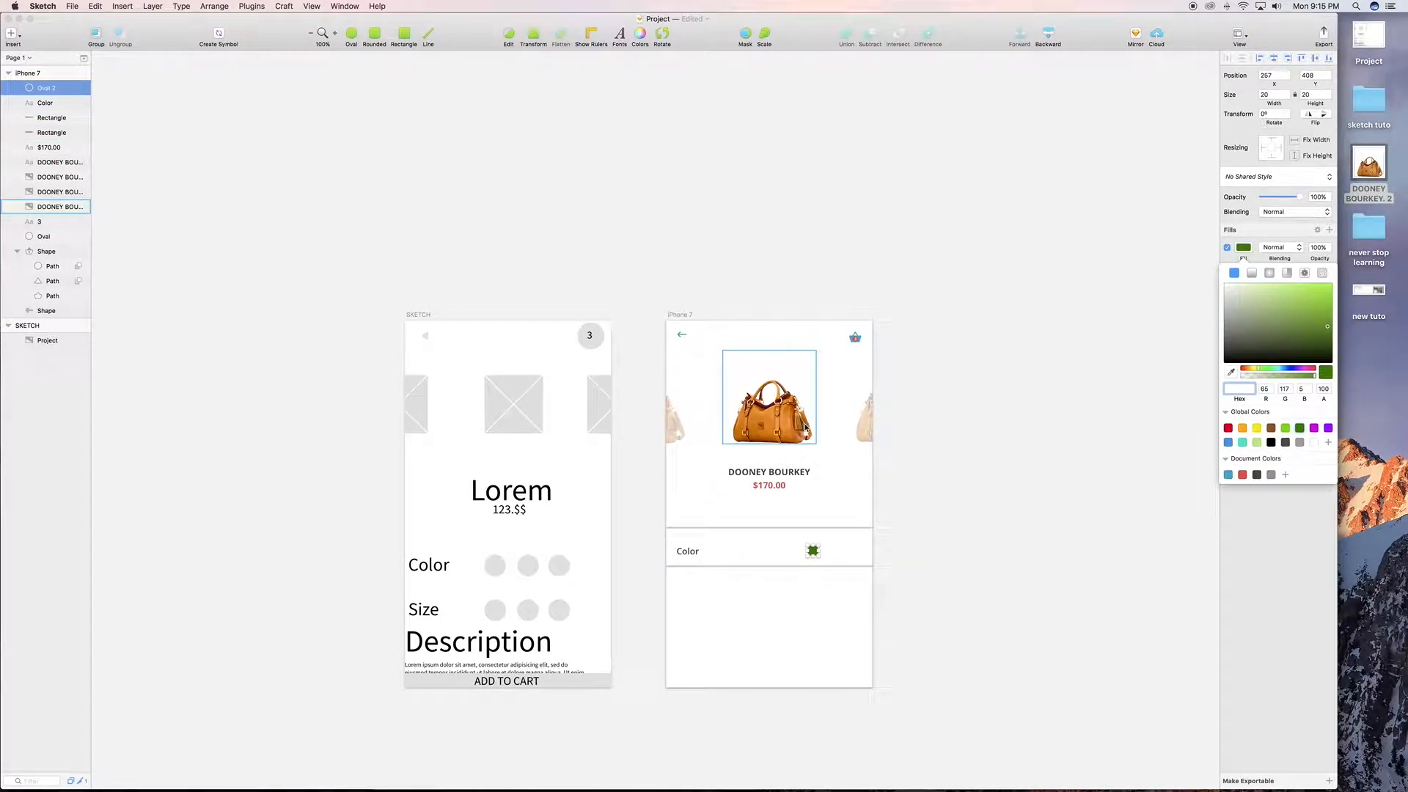
{"action": "double_click", "coordinate": [812, 550]}
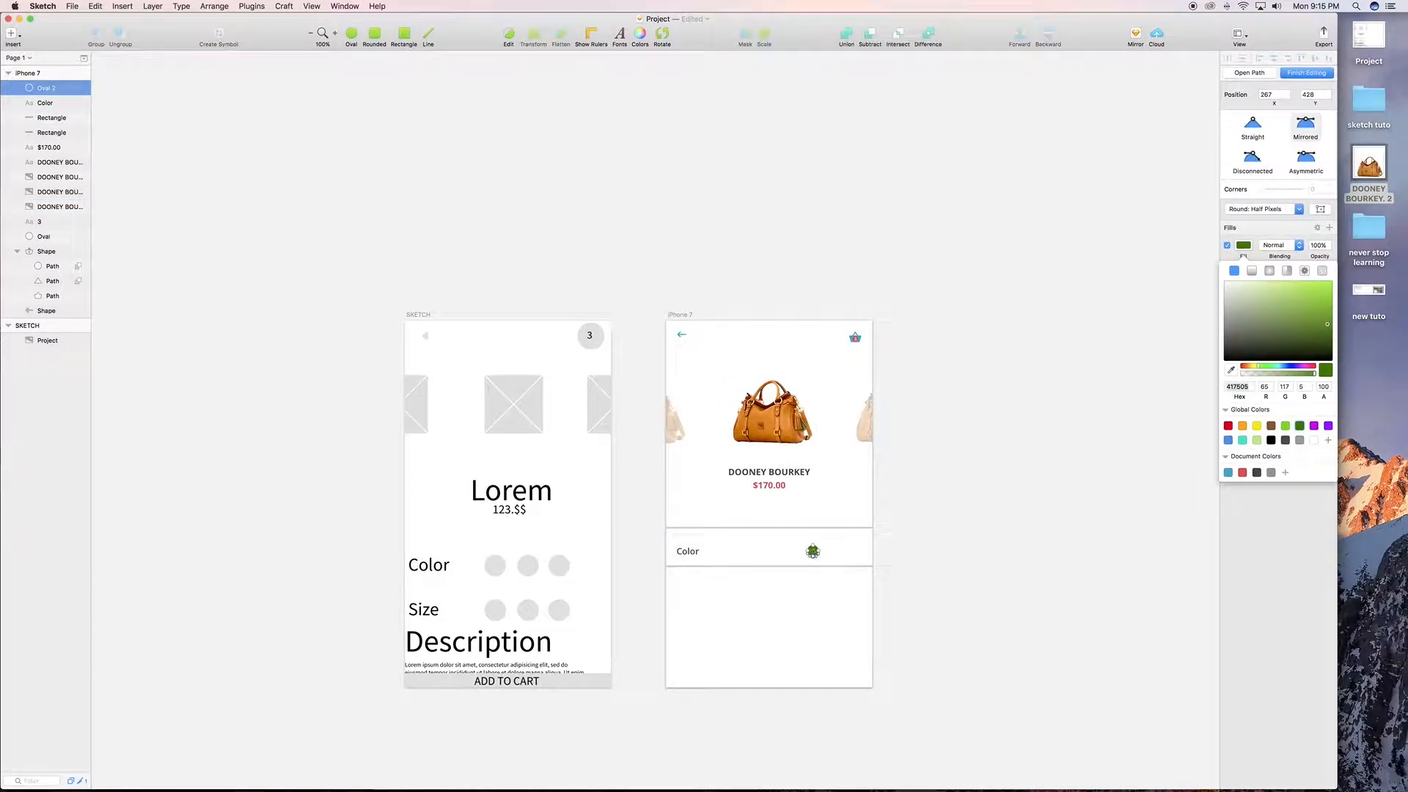
{"action": "left_click_drag", "start_coordinate": [794, 533], "coordinate": [851, 588]}
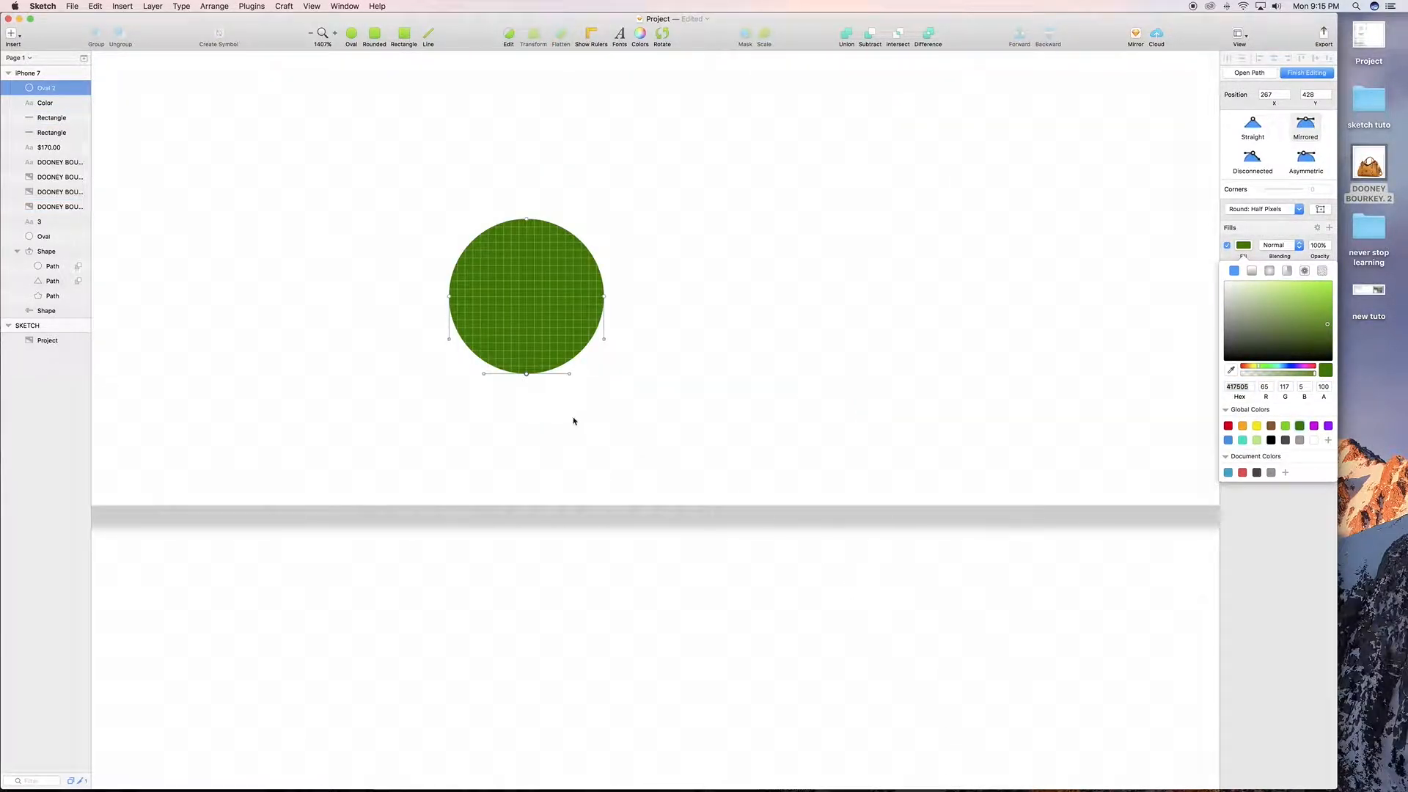
{"action": "key", "text": "super+minus"}
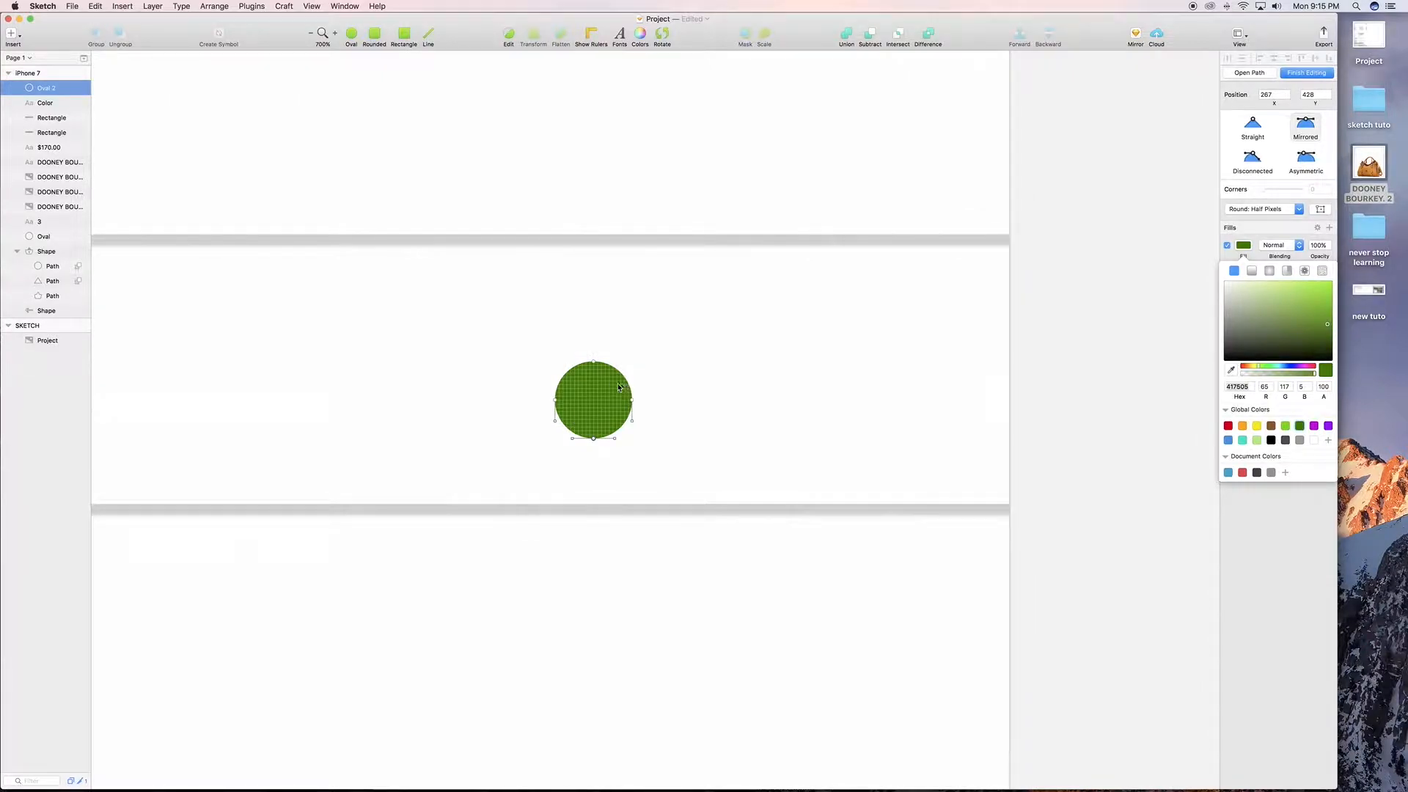
{"action": "left_click", "coordinate": [509, 35]}
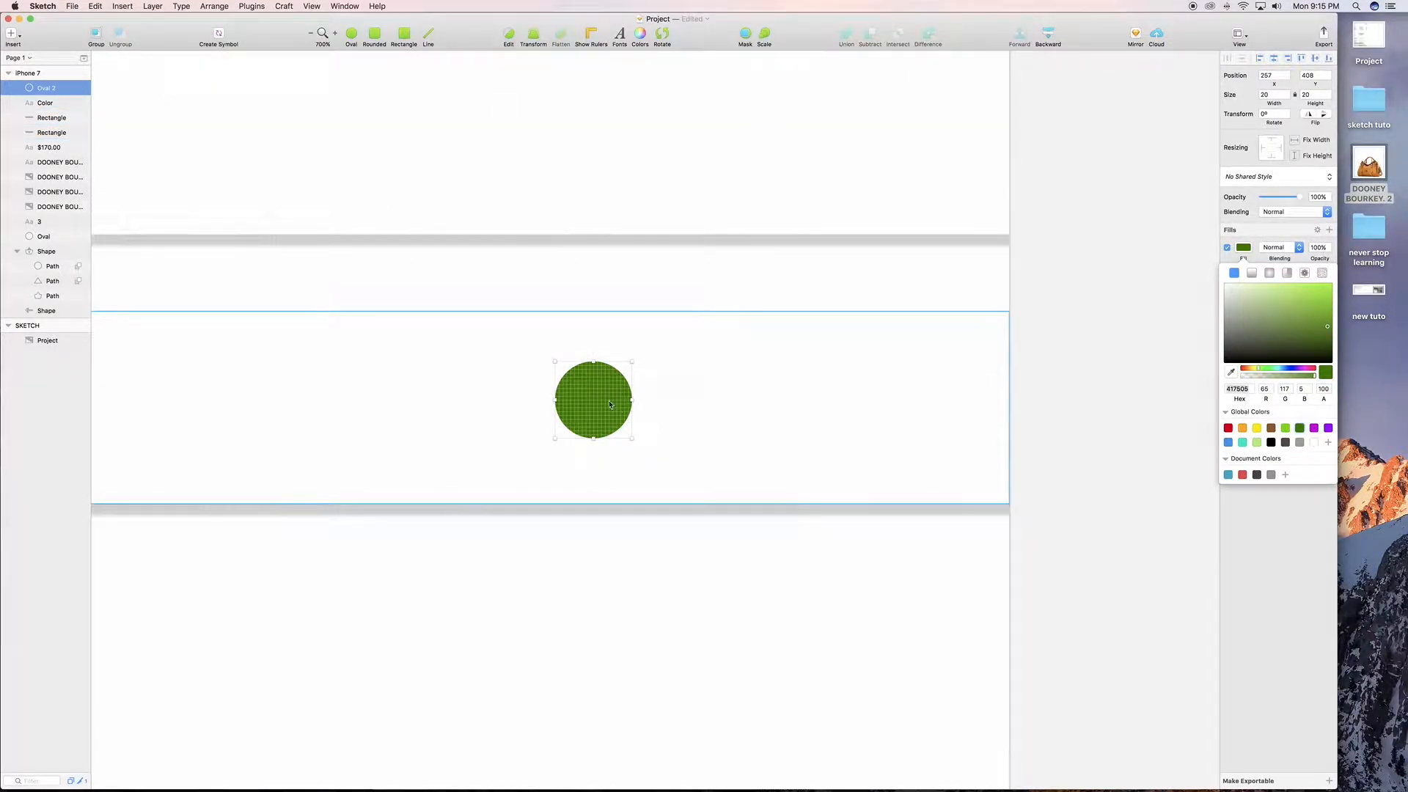
Duplicate the green circle in place and set the copy's size to 14 px
{"action": "key", "text": "super+c"}
{"action": "key", "text": "super+v"}
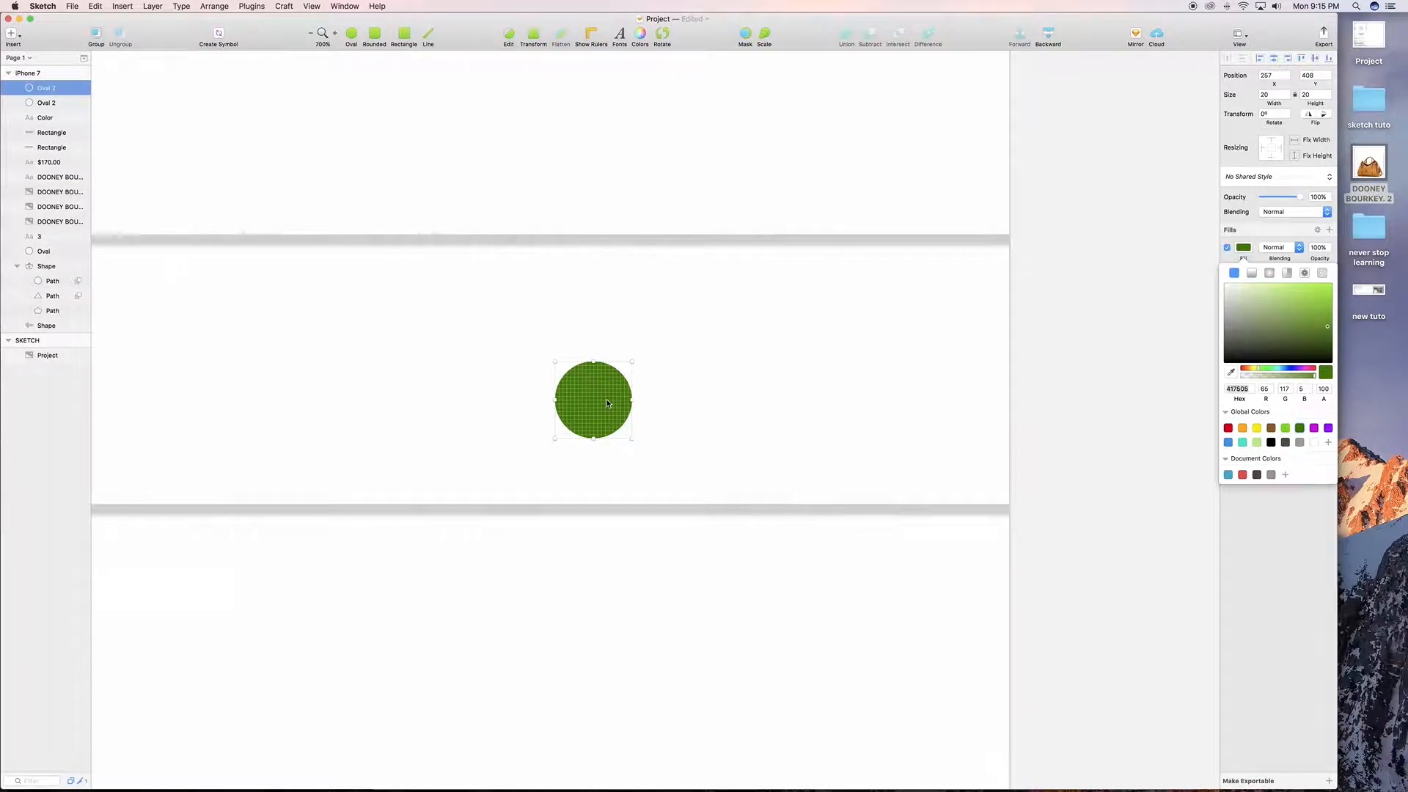
{"action": "left_click", "coordinate": [1268, 94]}
{"action": "key", "text": "BackSpace"}
{"action": "key", "text": "BackSpace"}
{"action": "type", "text": "14"}
{"action": "key", "text": "Return"}
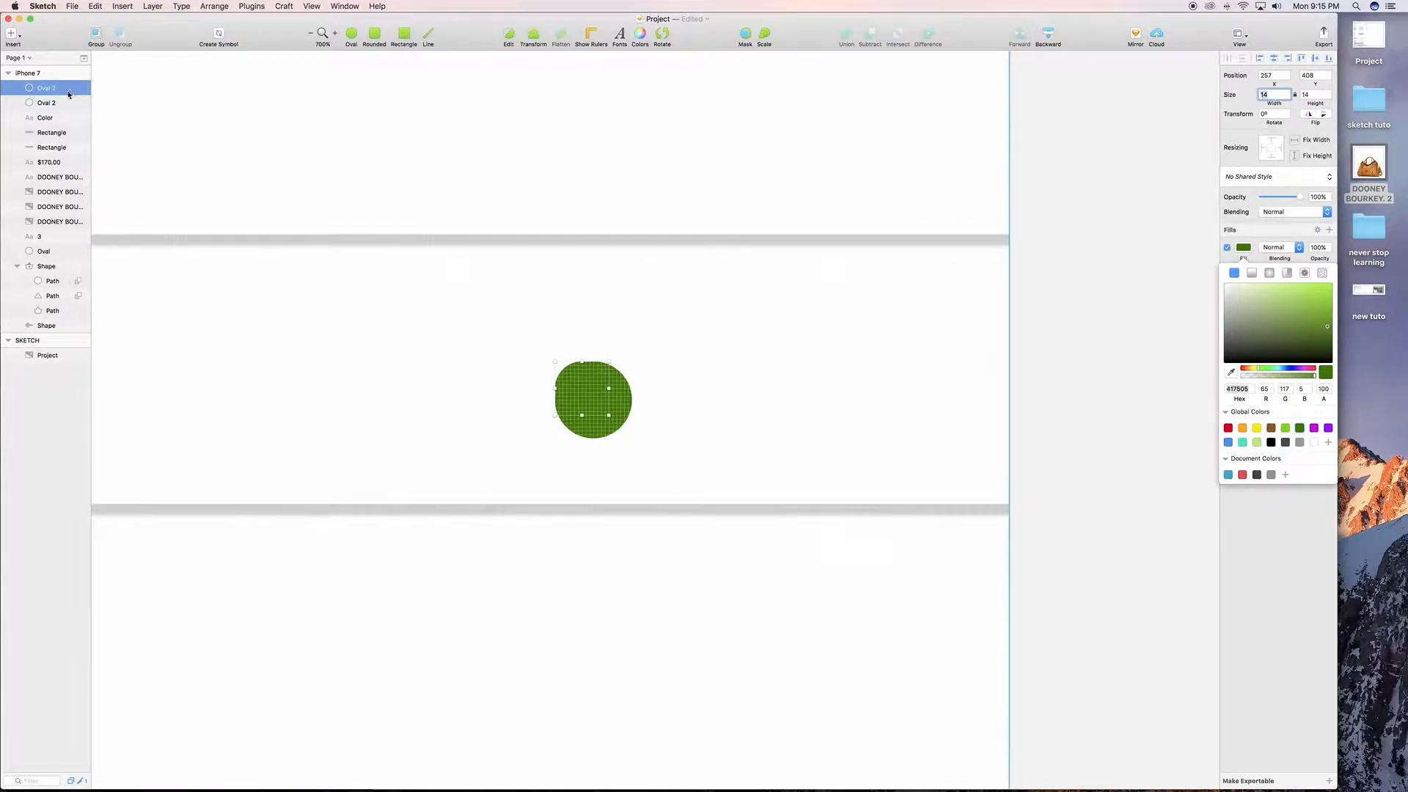
Centre the two green circles on each other horizontally and vertically
{"action": "left_click", "coordinate": [46, 102], "text": "shift"}
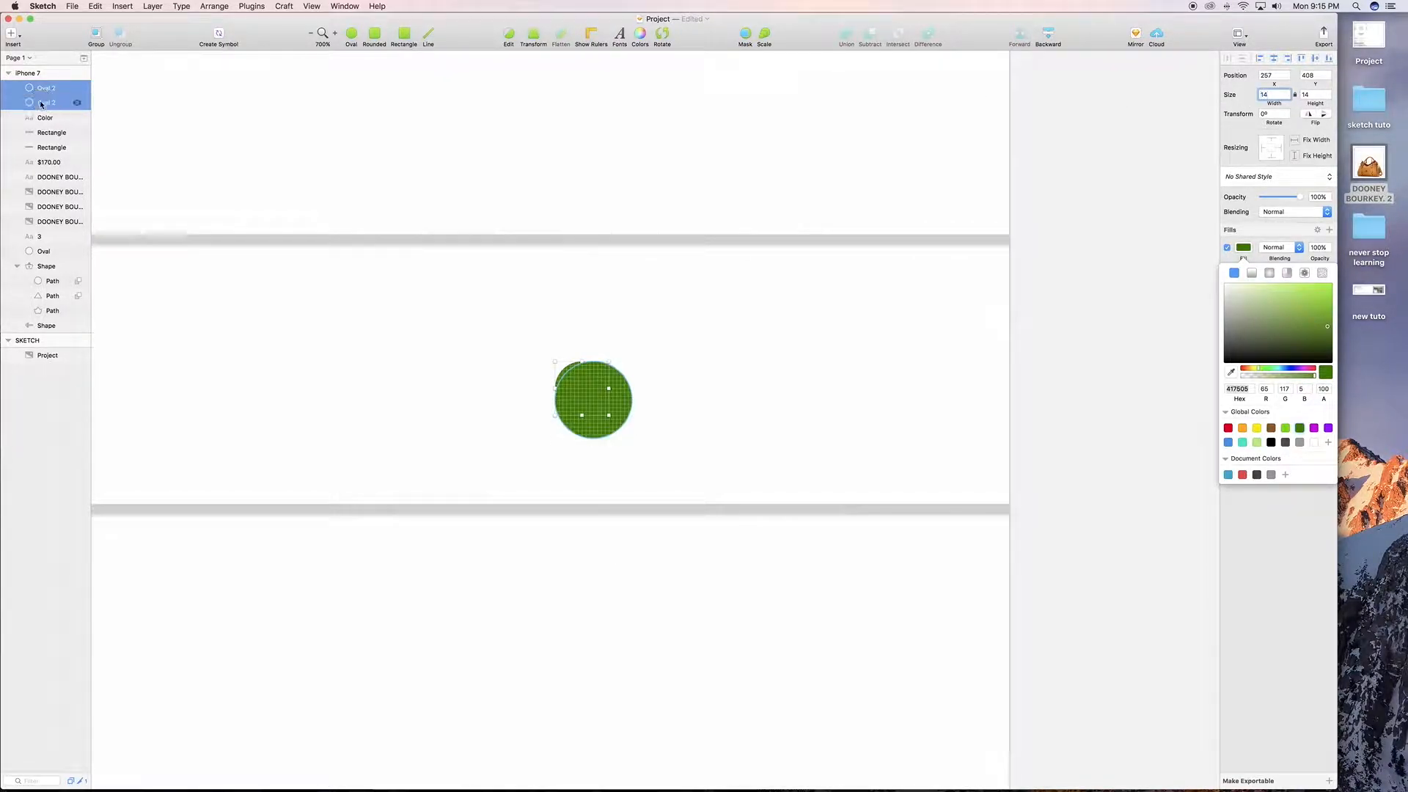
{"action": "left_click", "coordinate": [1274, 59]}
{"action": "left_click", "coordinate": [1314, 60]}
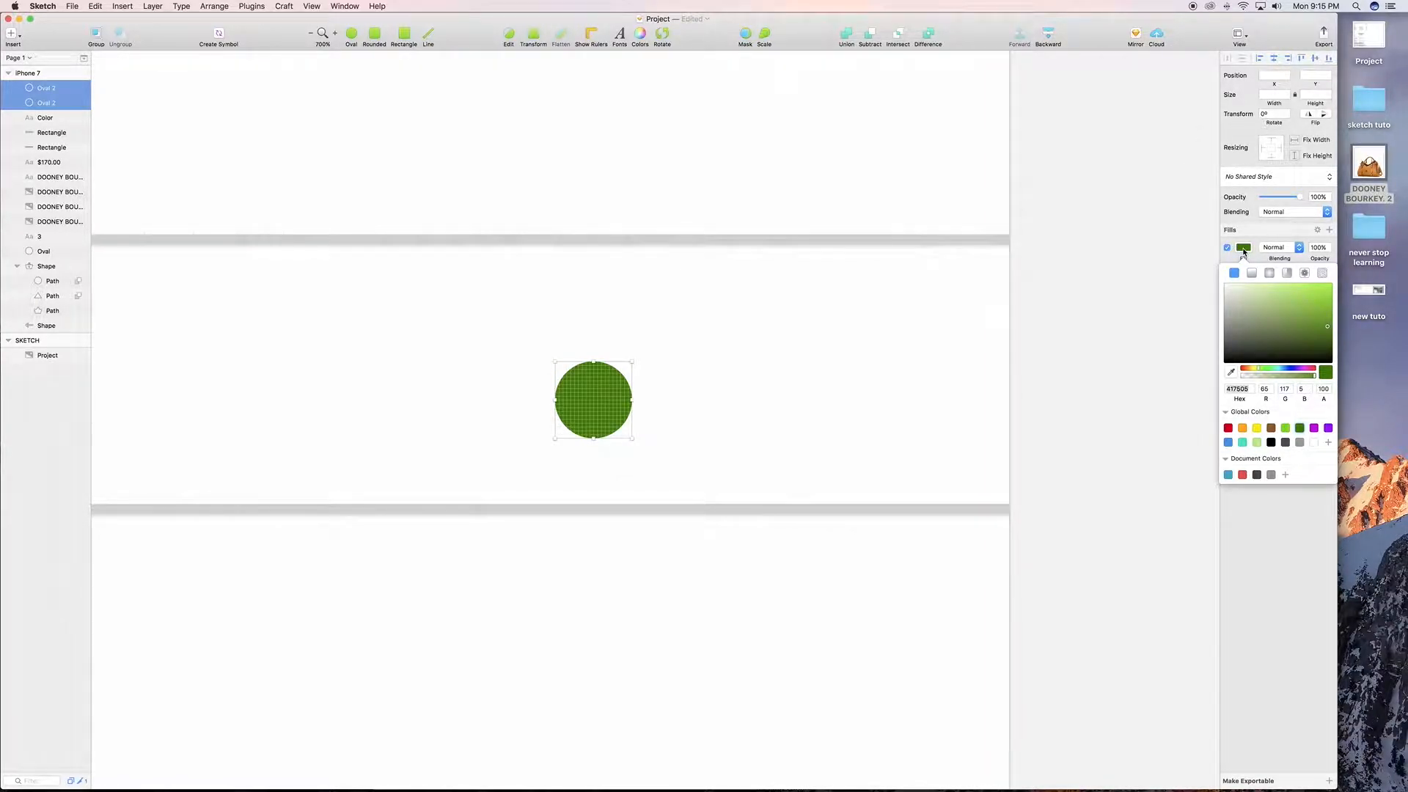
Fill the 14 px inner circle with orange D17A13 sampled from the handbag image
{"action": "key", "text": "super+minus"}
{"action": "key", "text": "super+minus"}
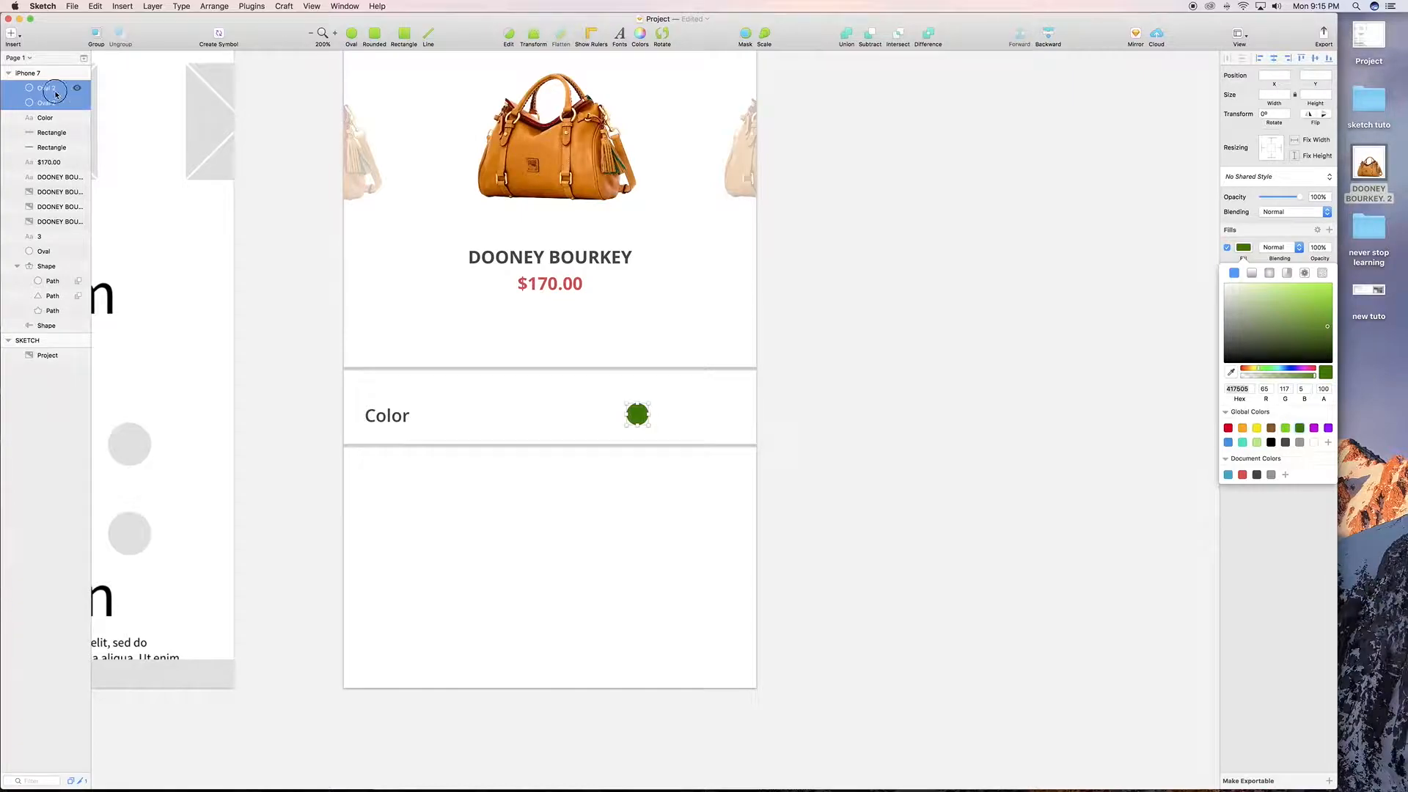
{"action": "left_click", "coordinate": [56, 93]}
{"action": "left_click", "coordinate": [1231, 372]}
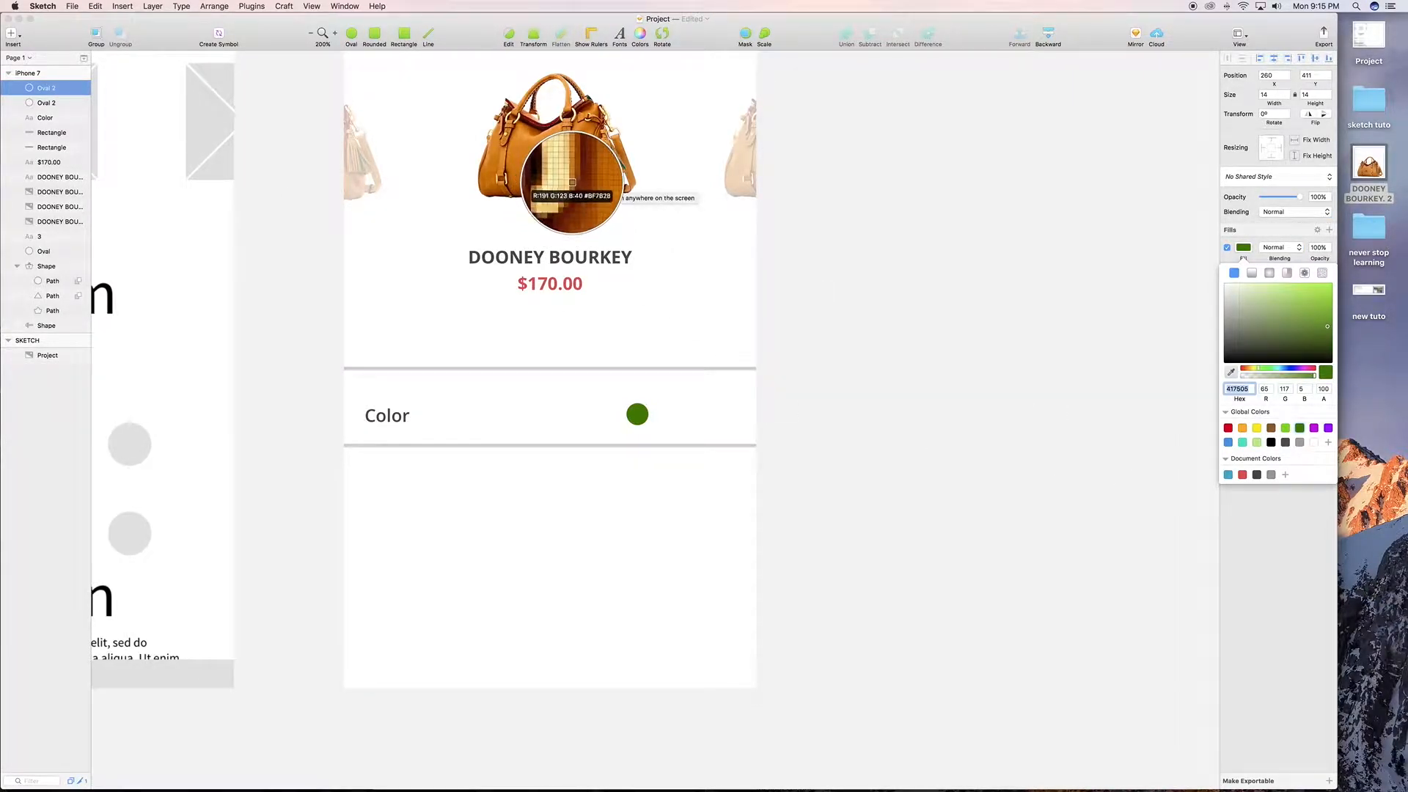
{"action": "left_click", "coordinate": [577, 185]}
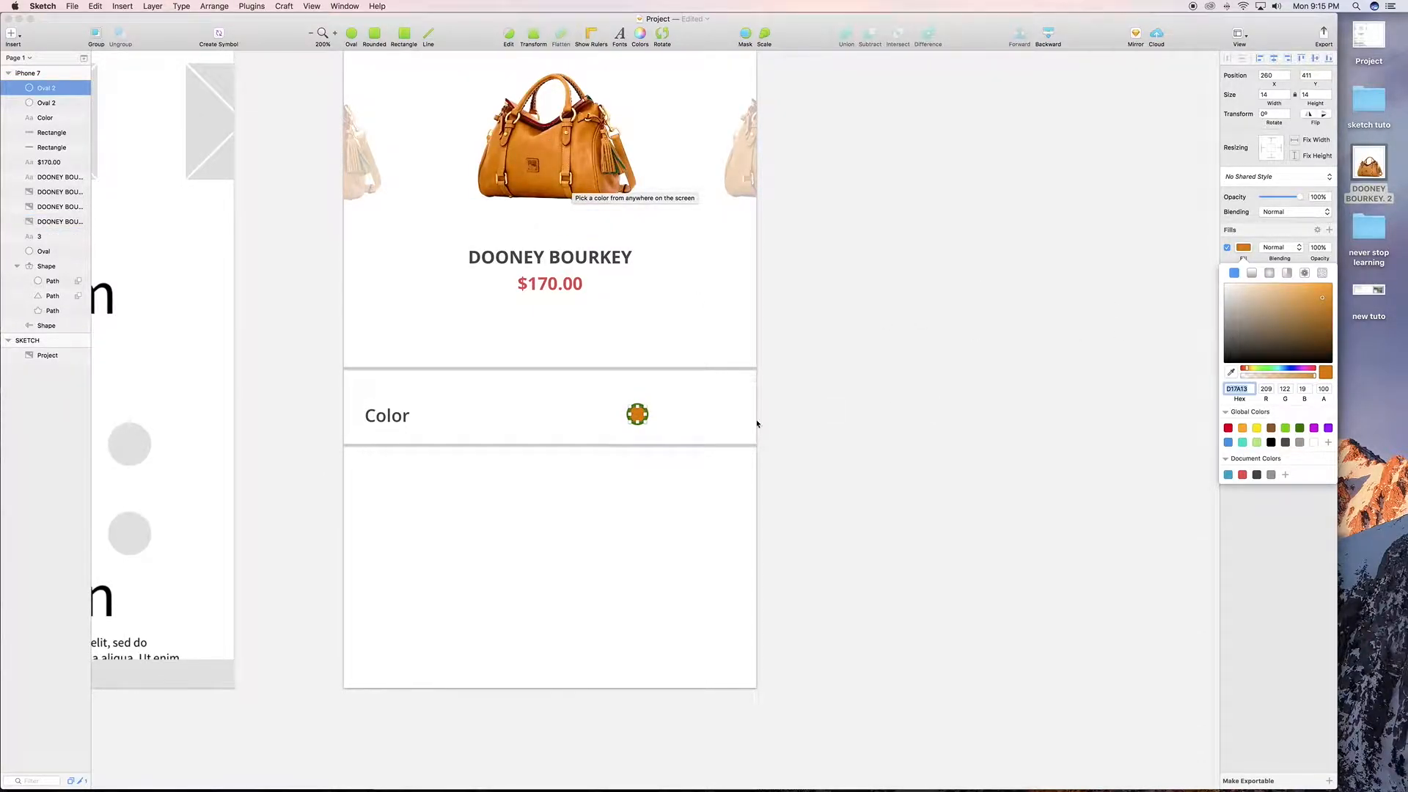
Group the two concentric circles and name the group "color"
{"action": "left_click", "coordinate": [47, 103], "text": "shift"}
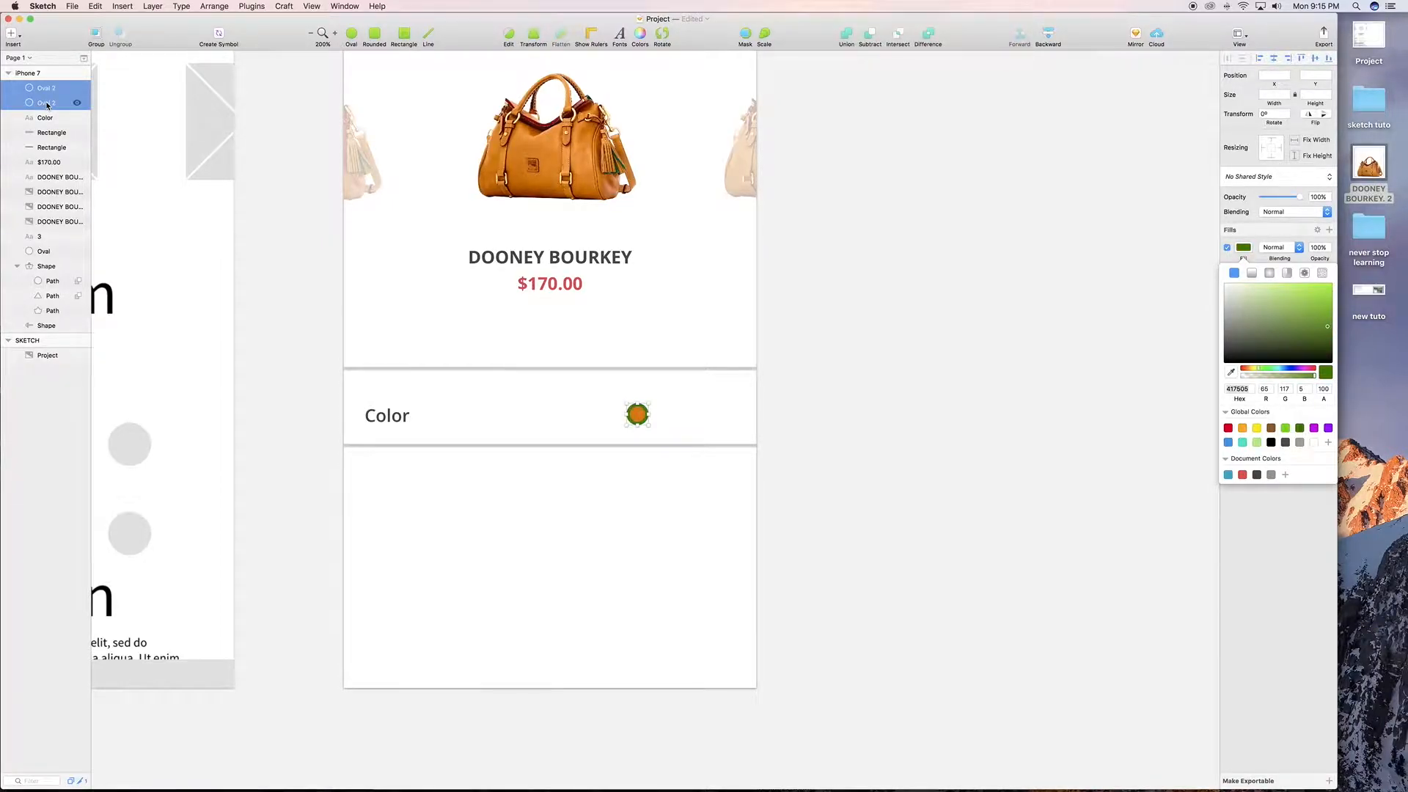
{"action": "key", "text": "super+g"}
{"action": "double_click", "coordinate": [47, 88]}
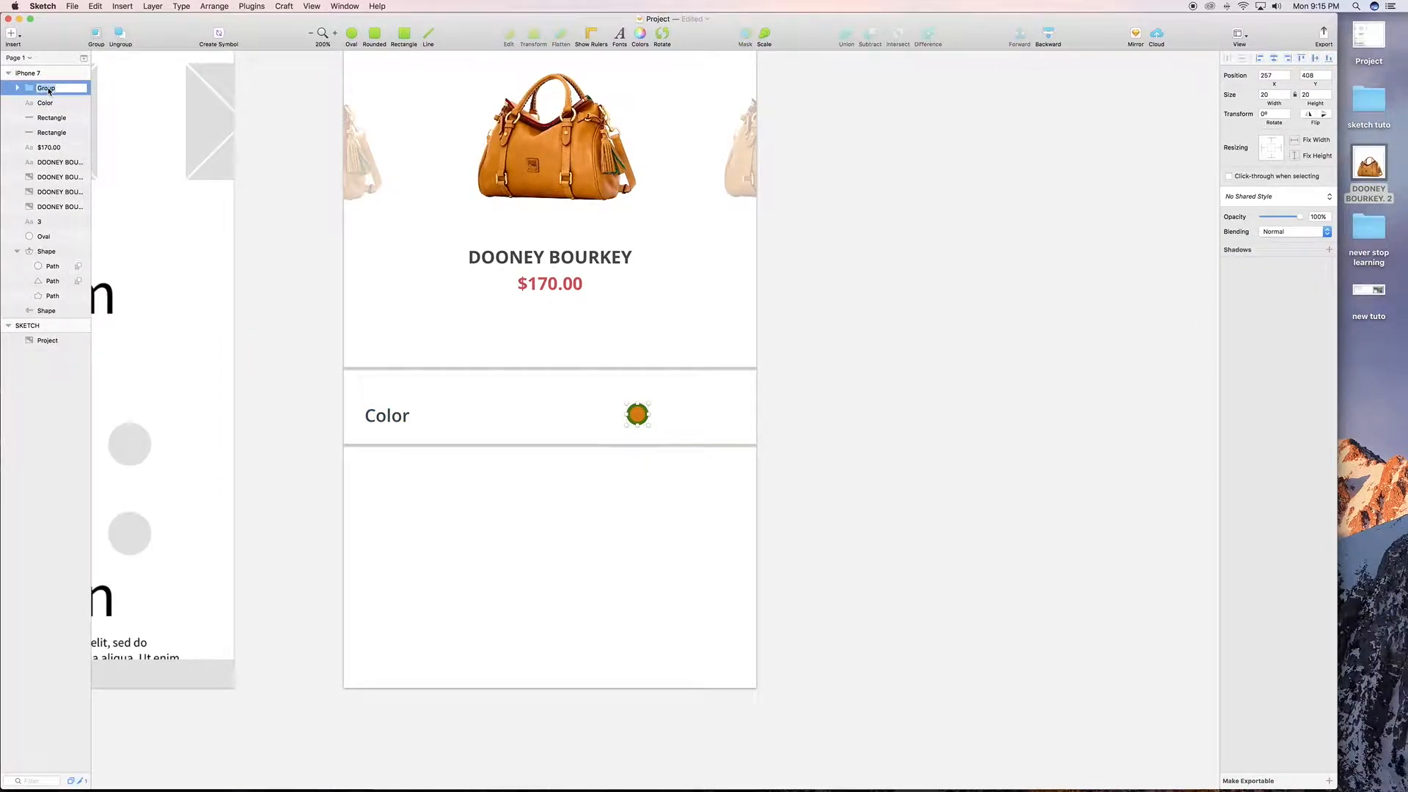
{"action": "type", "text": "color"}
{"action": "key", "text": "Return"}
Duplicate the color swatch group twice, offsetting each copy 30 px to the right, at X 287 and X 317
{"action": "key", "text": "super+d"}
{"action": "key", "text": "shift+Right"}
{"action": "key", "text": "shift+Right"}
{"action": "key", "text": "shift+Right"}
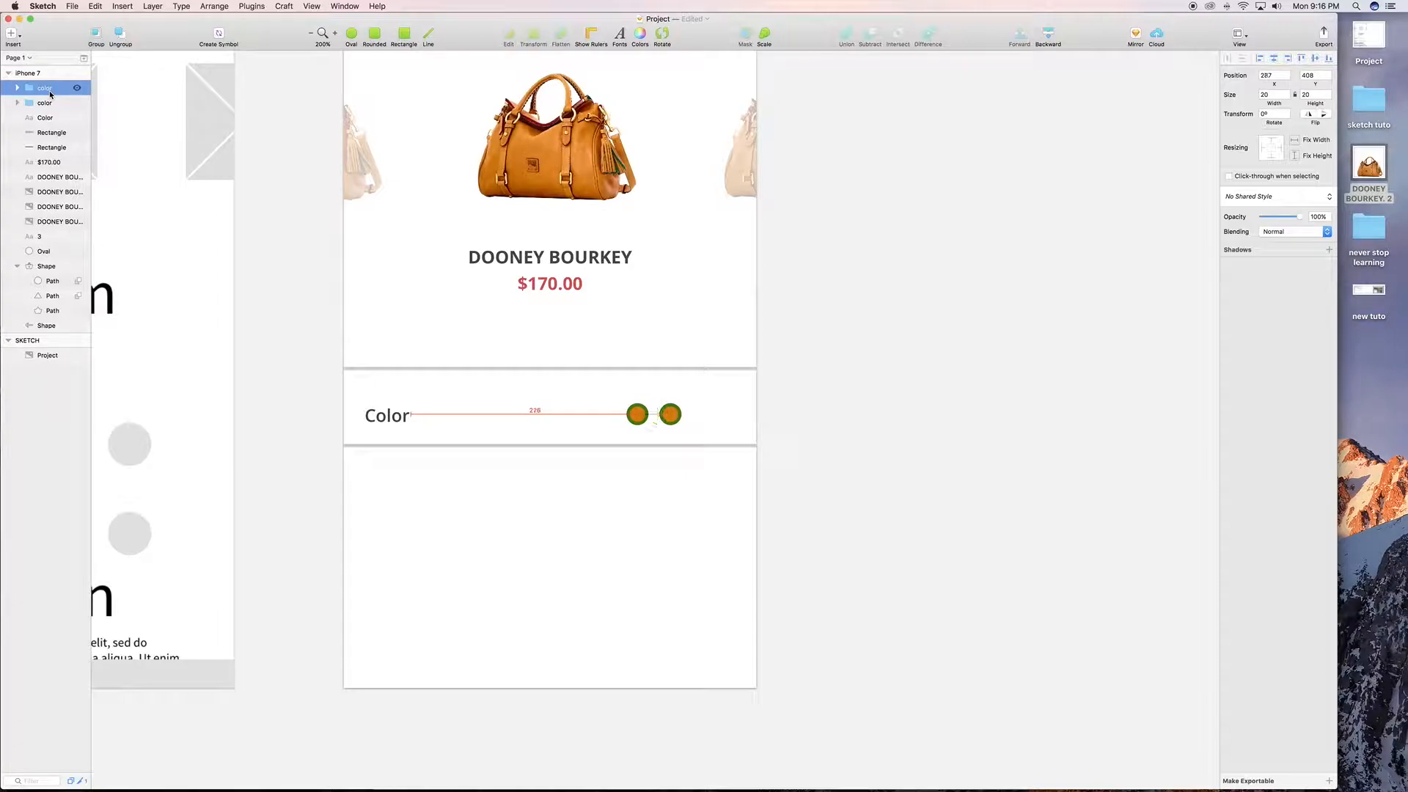
{"action": "key", "text": "super+d"}
{"action": "key", "text": "shift+Right"}
{"action": "key", "text": "shift+Right"}
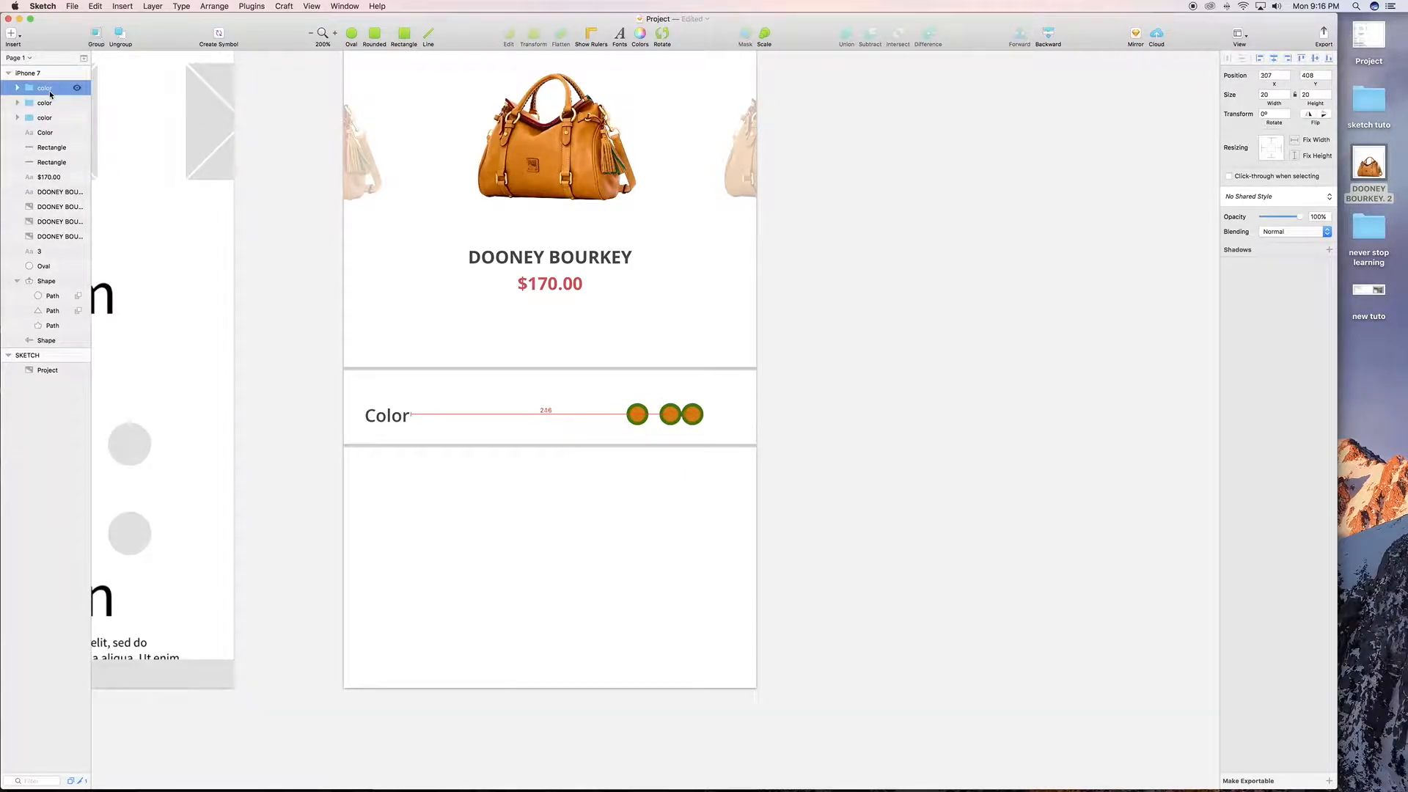
{"action": "key", "text": "shift+Right"}
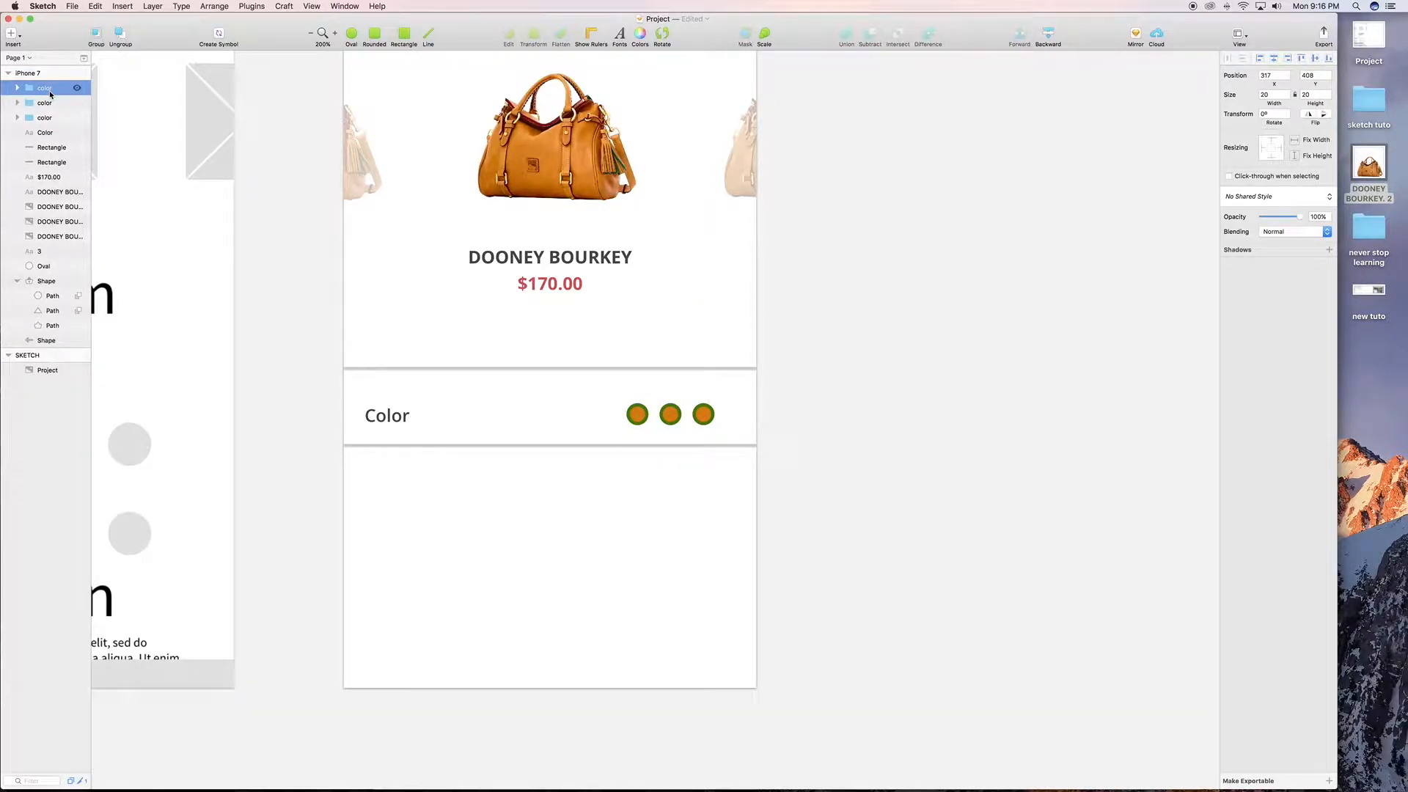
Move the three color swatch groups together 18 px to the right, with the middle one at X 305
{"action": "left_click", "coordinate": [40, 116], "text": "shift"}
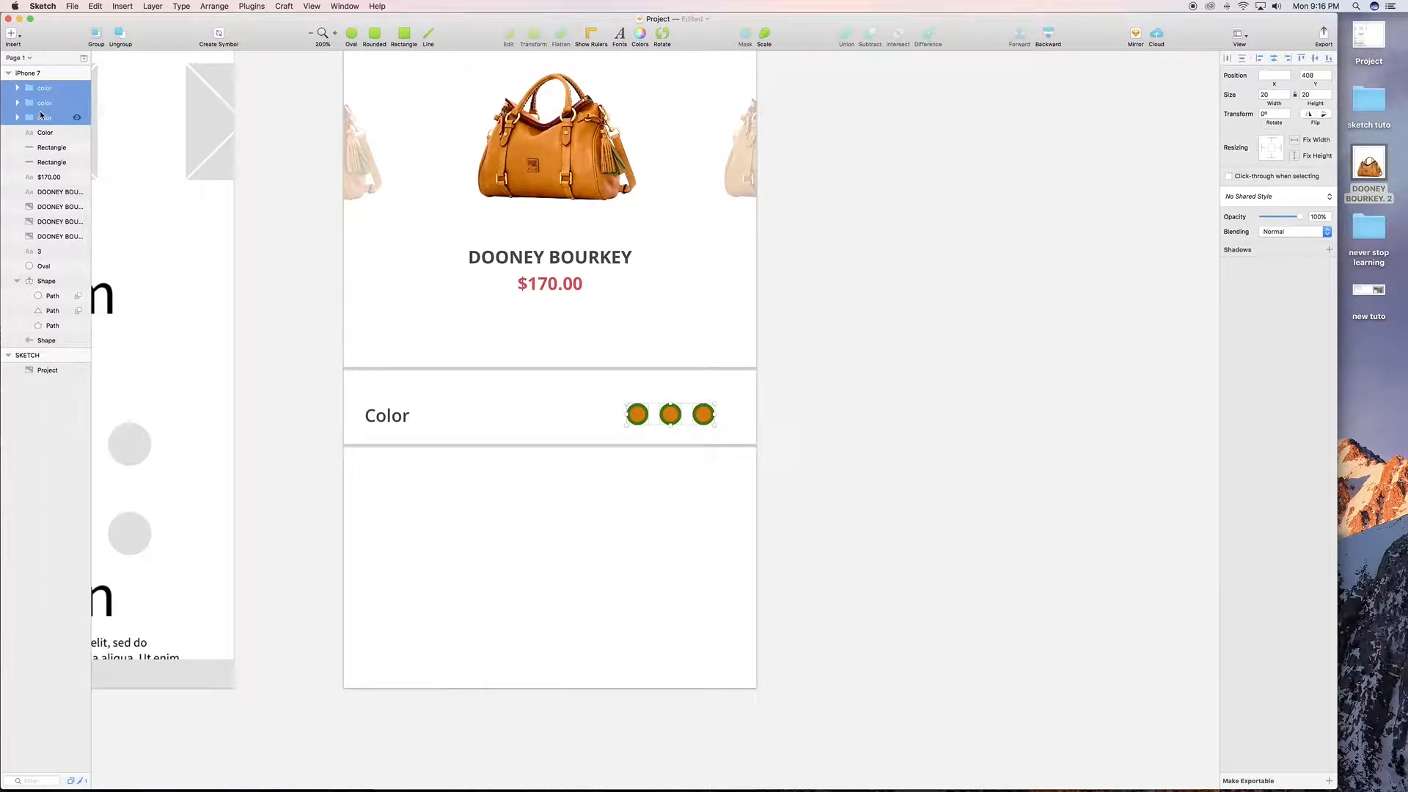
{"action": "key", "text": "shift+Right"}
{"action": "key", "text": "shift+Right"}
{"action": "key", "text": "shift+Right"}
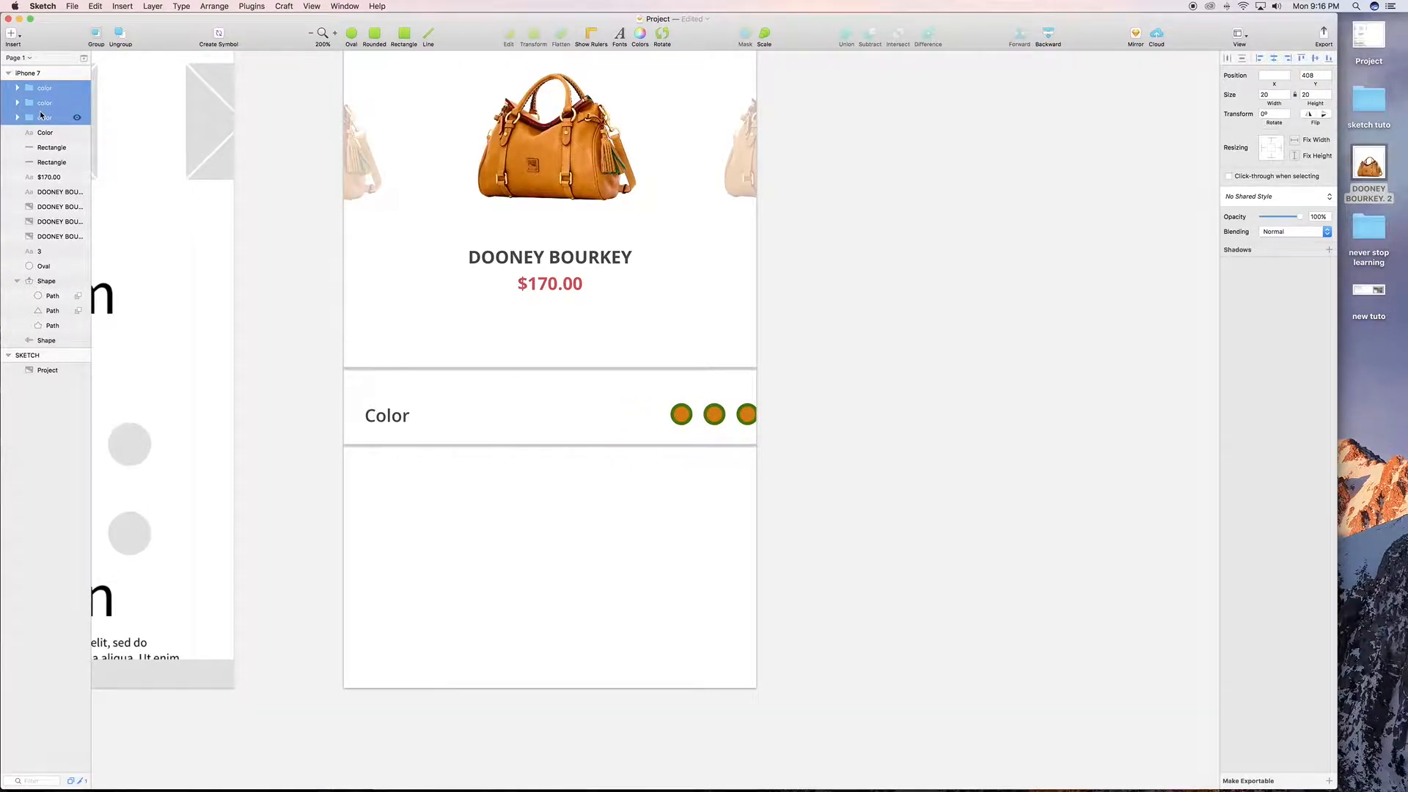
{"action": "key", "text": "shift+Left"}
{"action": "key", "text": "shift+Left"}
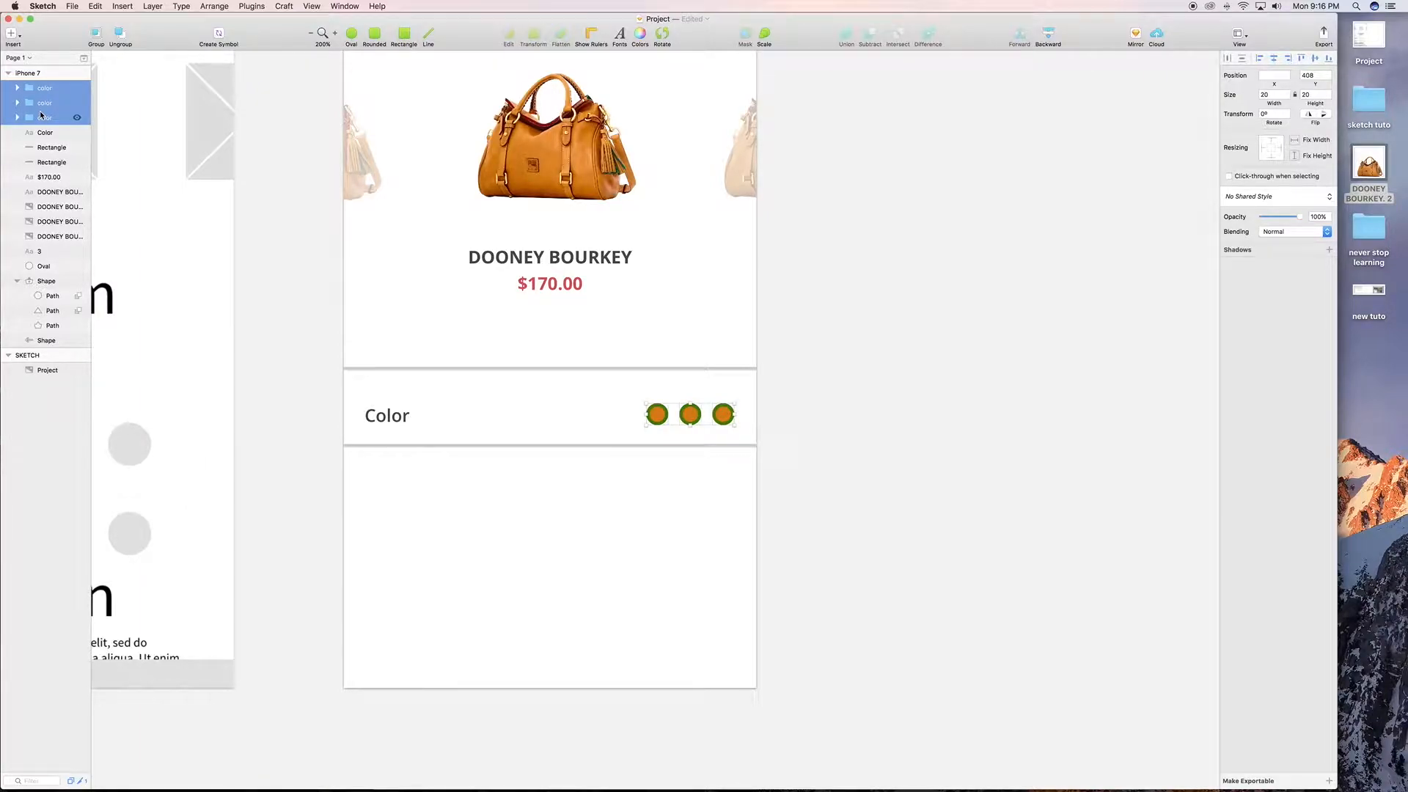
{"action": "key", "text": "super+0"}
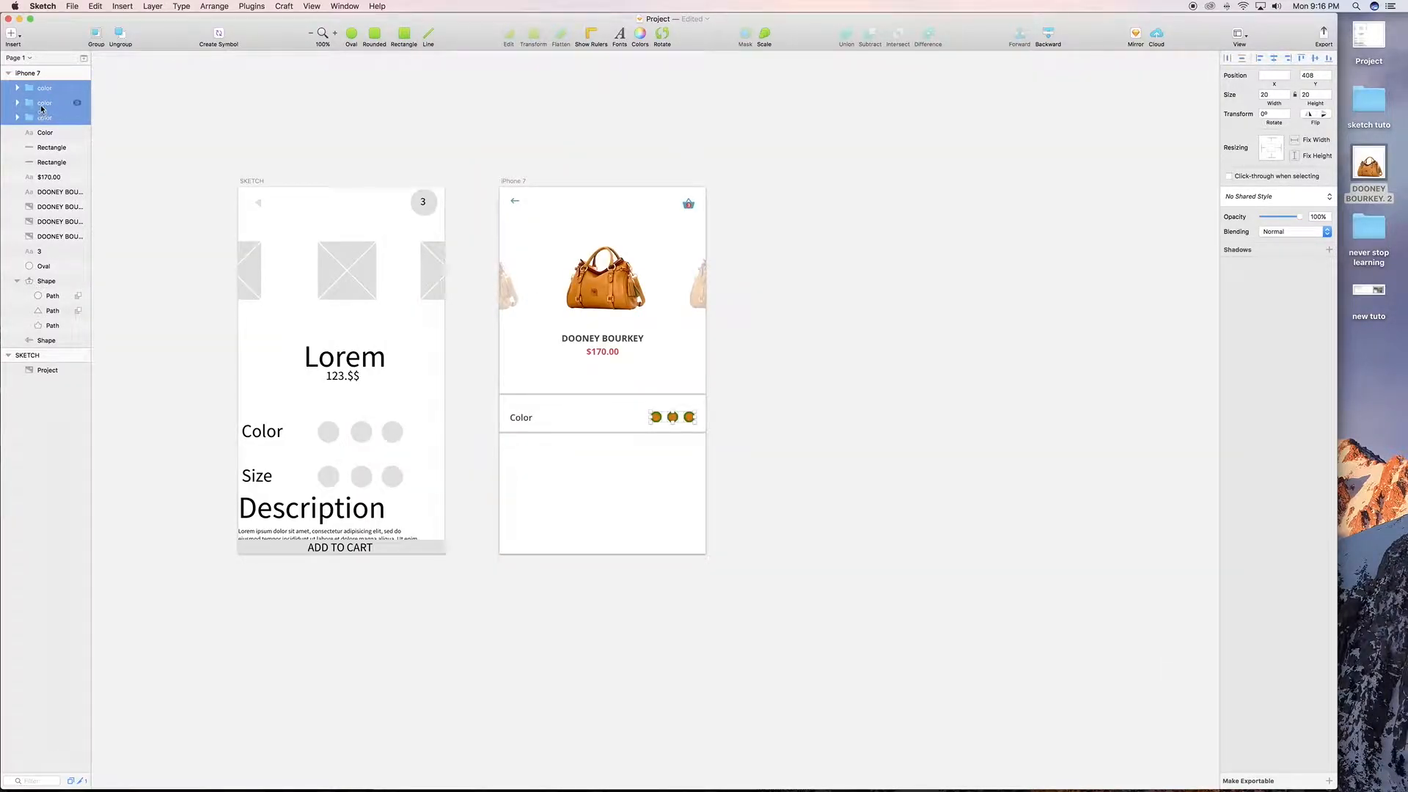
Recolour the middle swatch with a red D75050 inner circle and a dark grey 454545 outer circle
{"action": "left_click", "coordinate": [42, 107]}
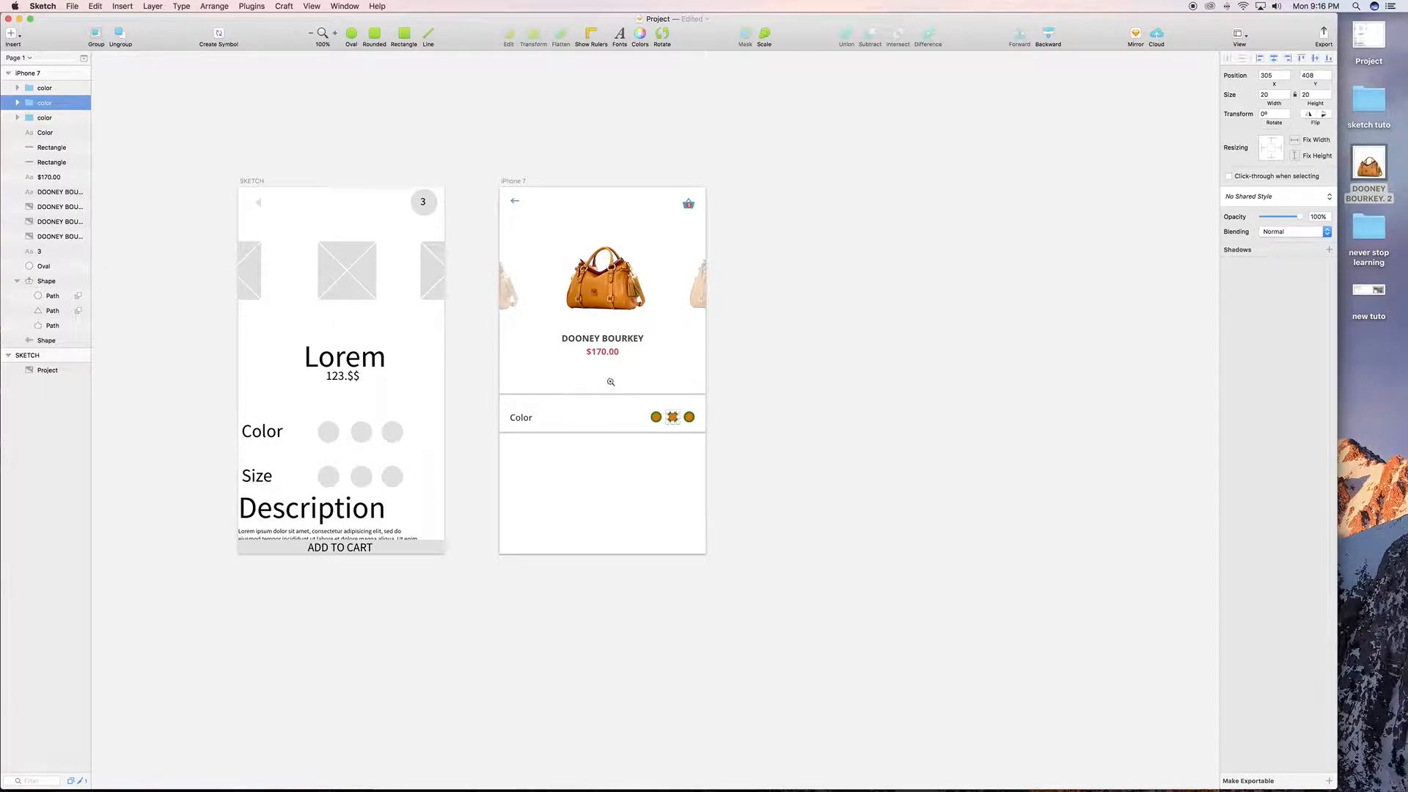
{"action": "left_click_drag", "start_coordinate": [632, 394], "coordinate": [711, 441]}
{"action": "double_click", "coordinate": [681, 464]}
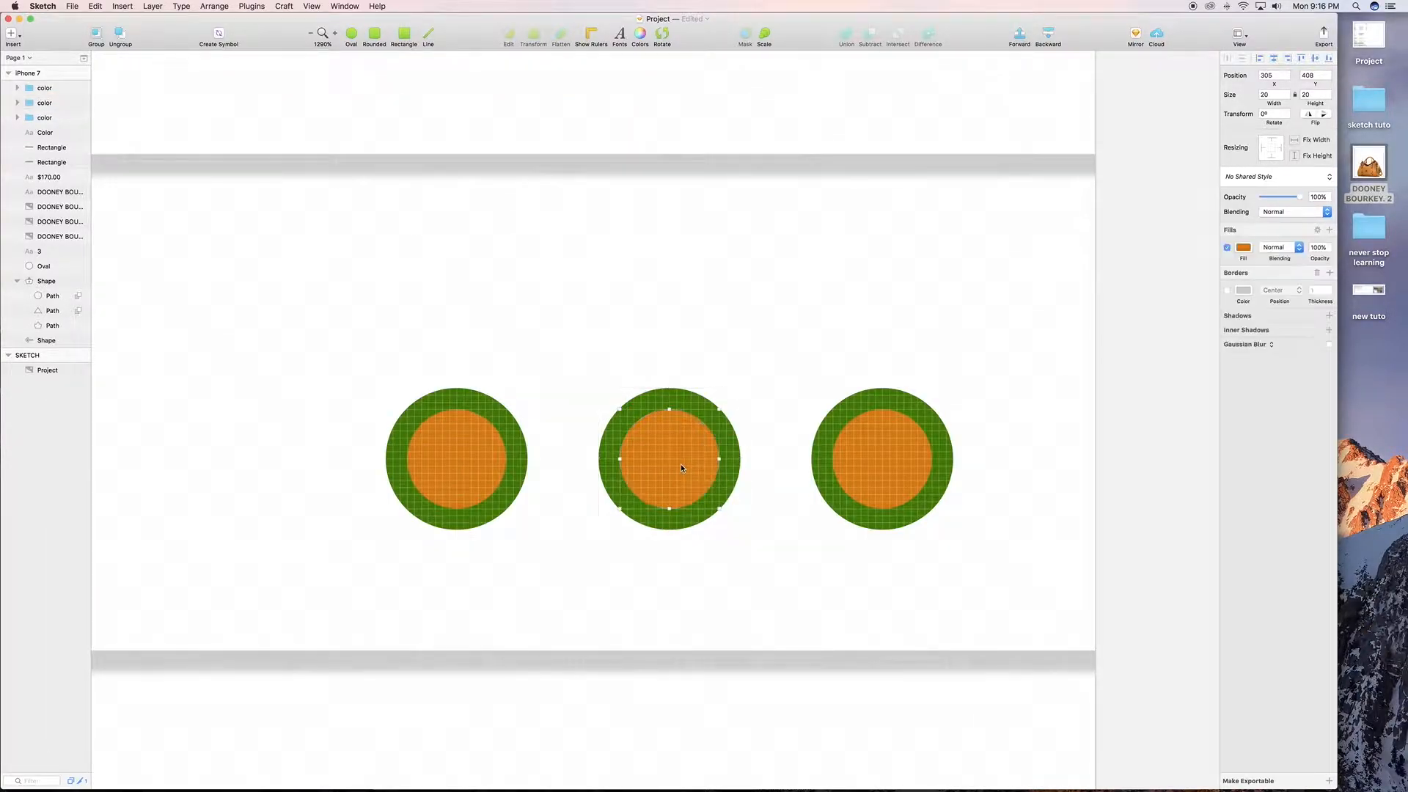
{"action": "left_click", "coordinate": [1246, 250]}
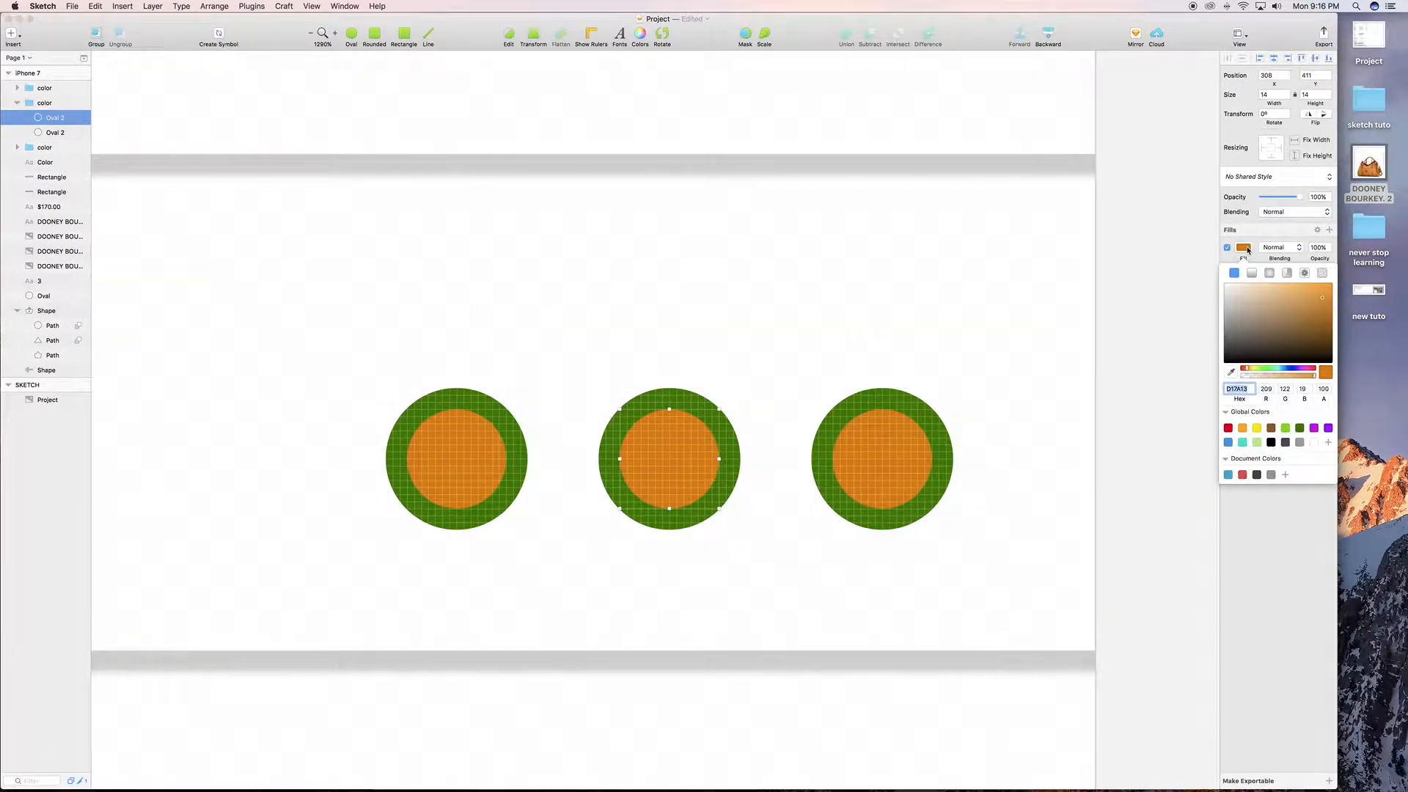
{"action": "left_click", "coordinate": [1243, 474]}
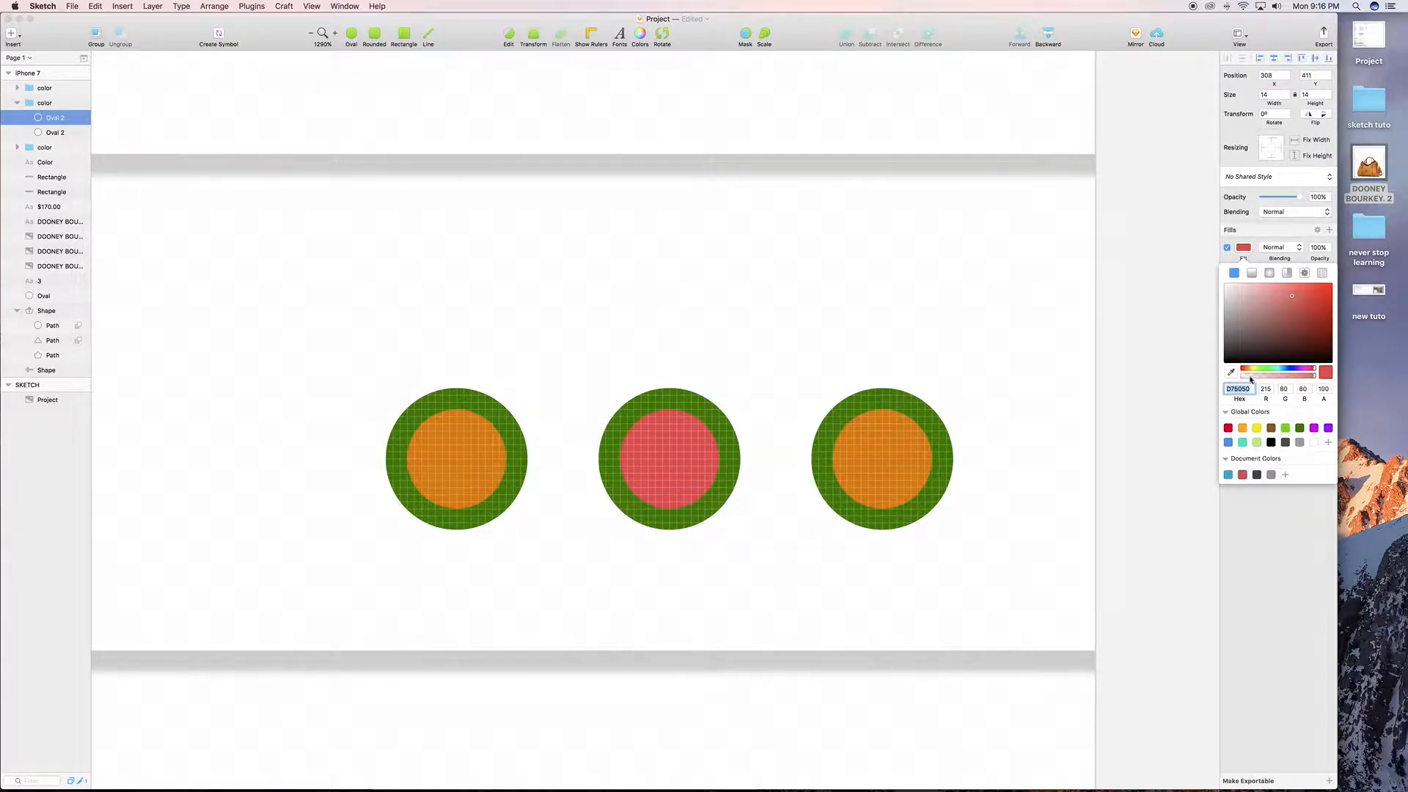
{"action": "left_click", "coordinate": [736, 464]}
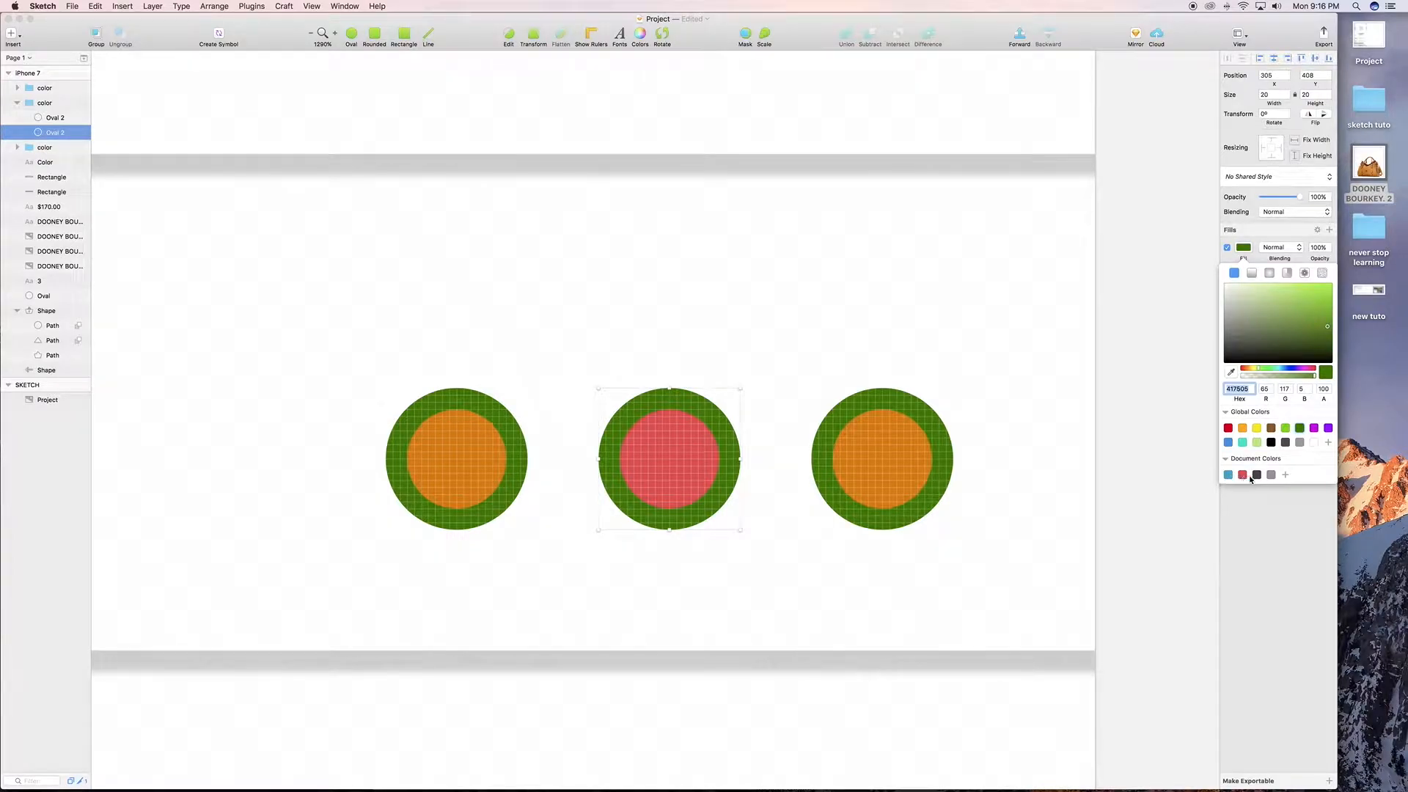
{"action": "left_click", "coordinate": [1257, 475]}
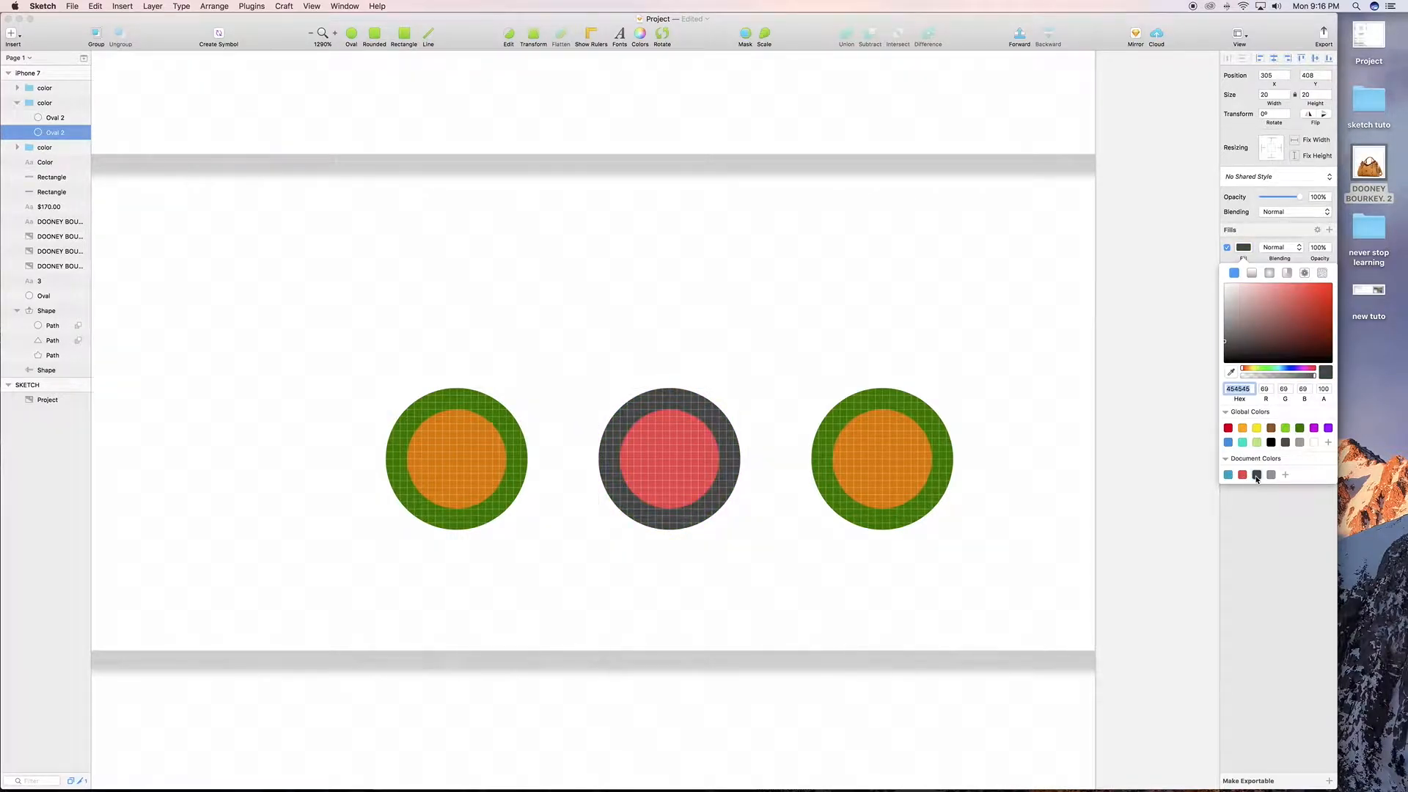
Recolour the right swatch with a purple BD0FE1 inner circle and a grey 949494 outer circle
{"action": "left_click", "coordinate": [901, 469]}
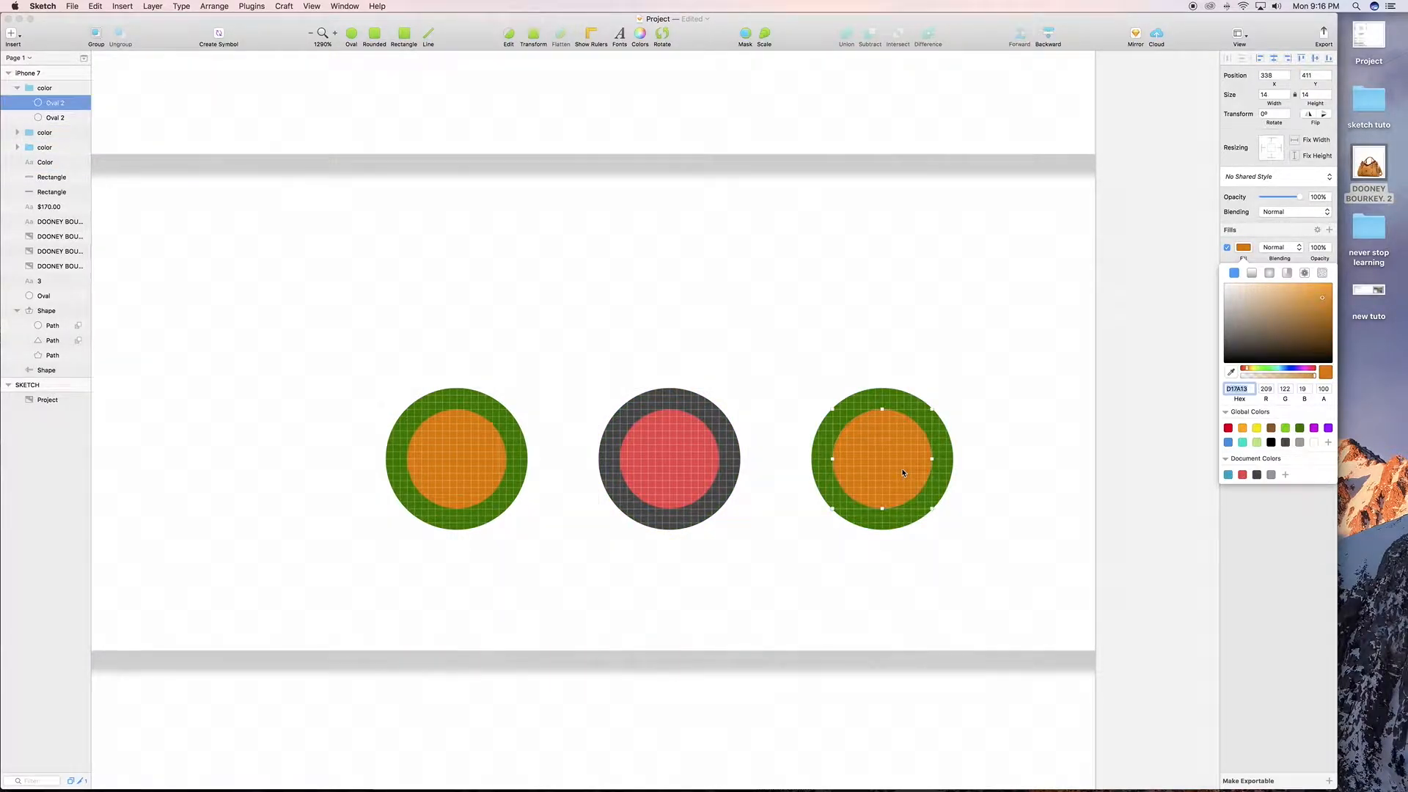
{"action": "left_click", "coordinate": [1314, 430]}
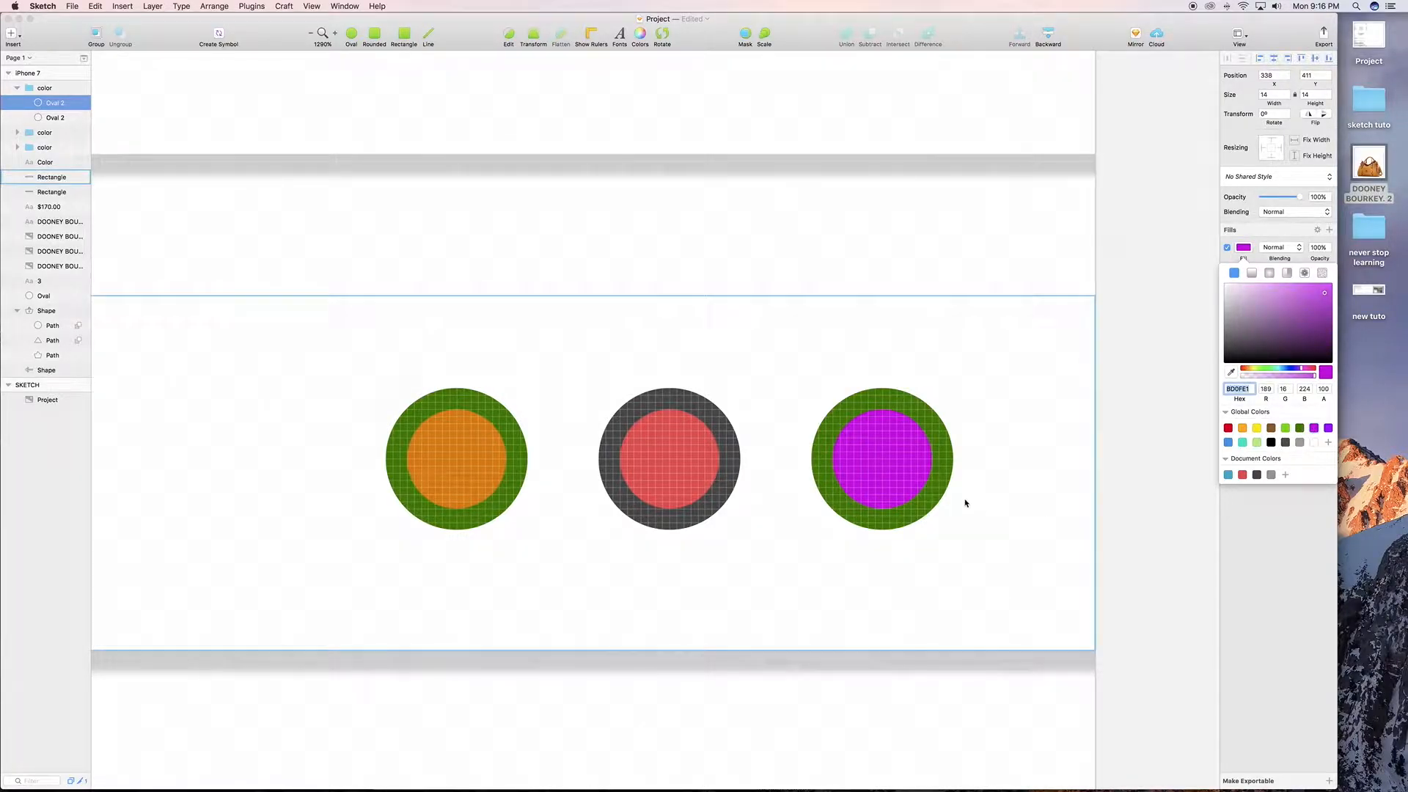
{"action": "left_click", "coordinate": [943, 480]}
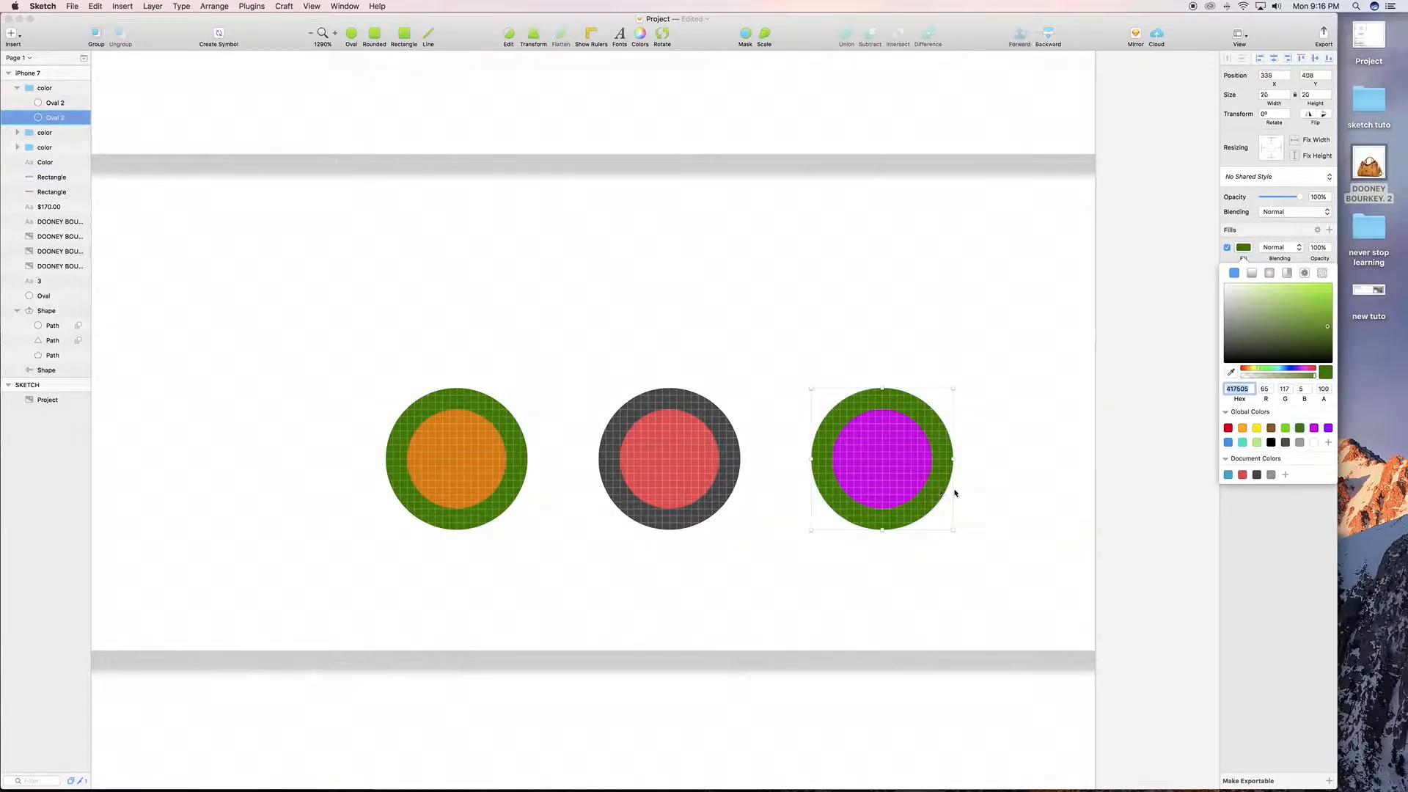
{"action": "left_click", "coordinate": [1272, 475]}
{"action": "key", "text": "super+0"}
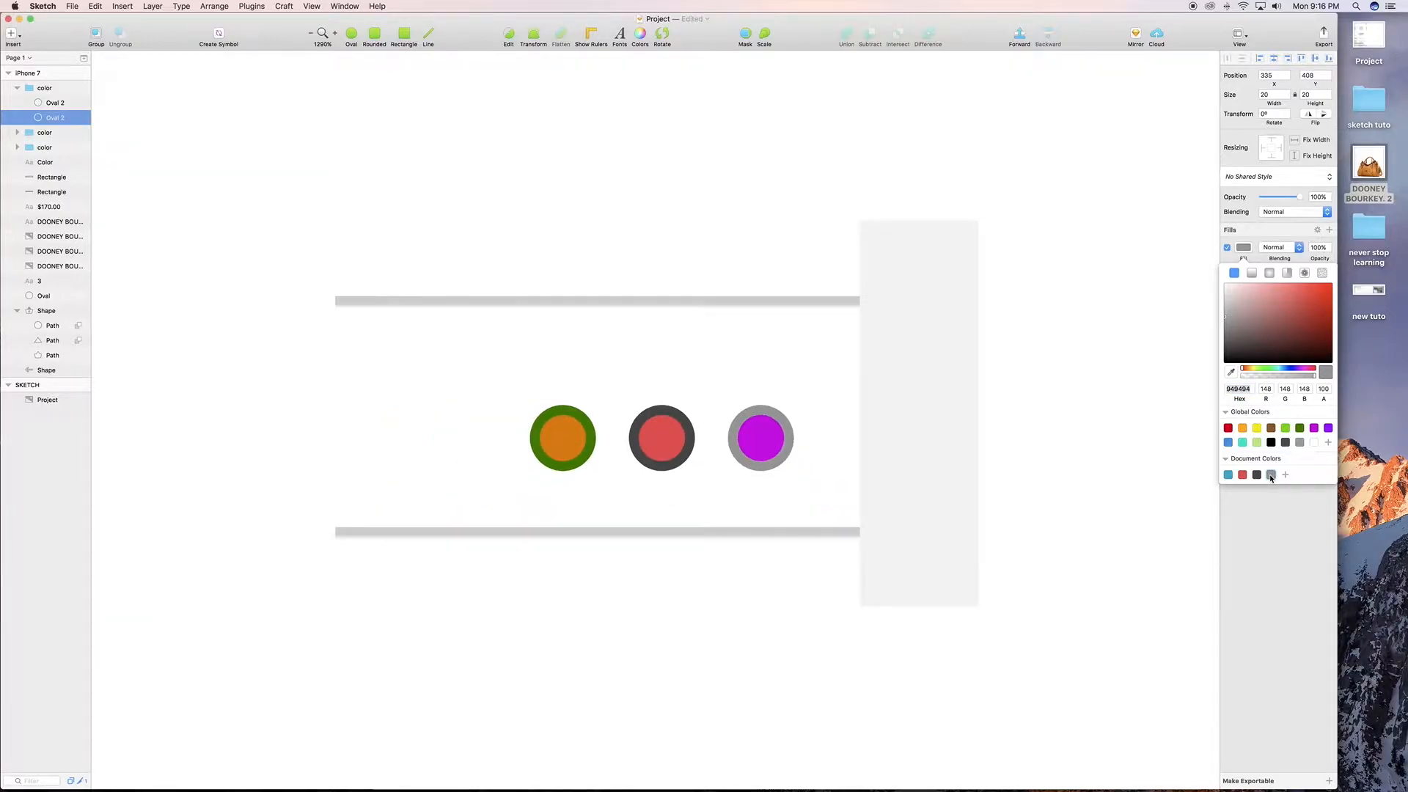
{"action": "left_click", "coordinate": [482, 489]}
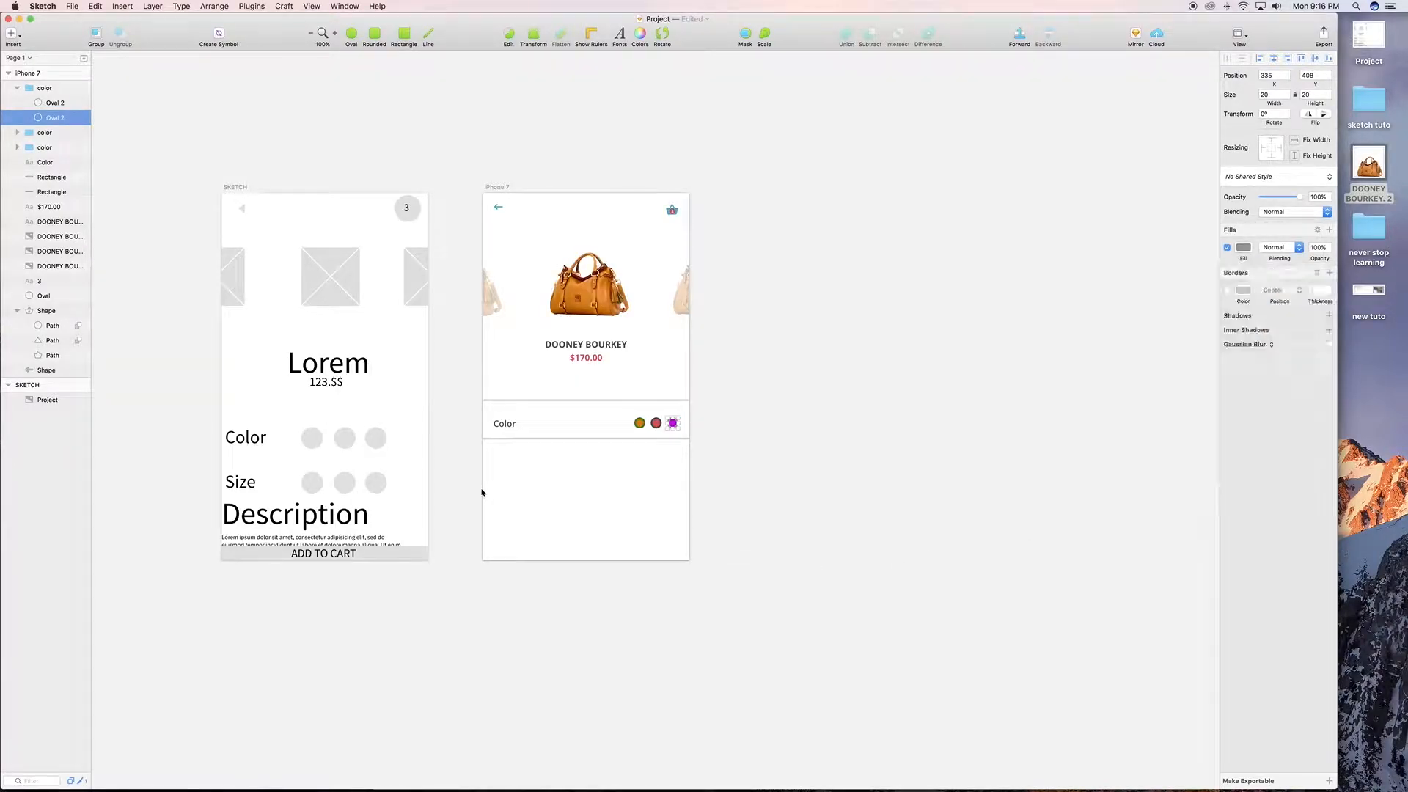
{"action": "left_click", "coordinate": [533, 507]}
Group the Color row's background rectangle, label and three swatches, and name the group "Color"
{"action": "scroll", "coordinate": [532, 508], "scroll_direction": "left", "scroll_amount": 3}
{"action": "scroll", "coordinate": [532, 507], "scroll_direction": "left", "scroll_amount": 3}
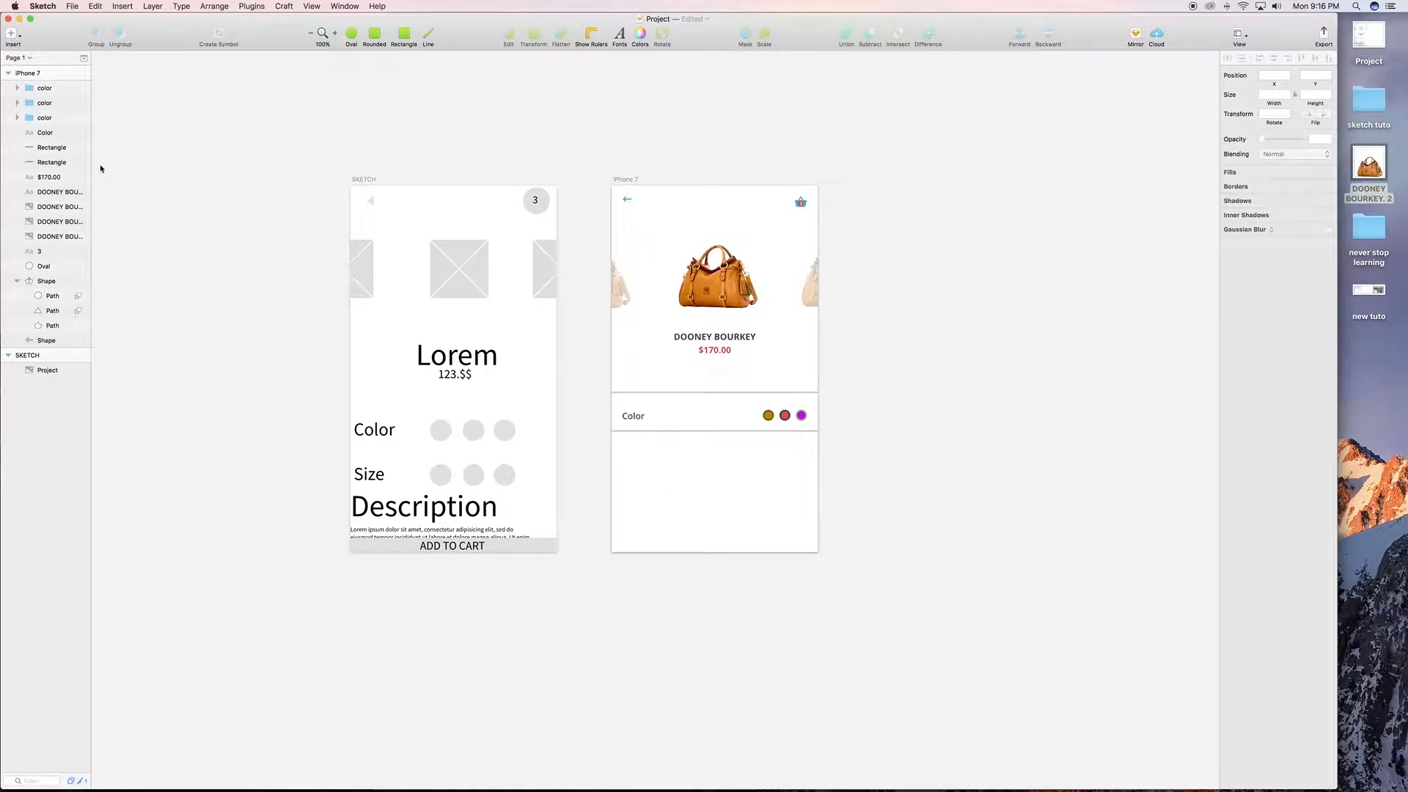
{"action": "left_click", "coordinate": [51, 148]}
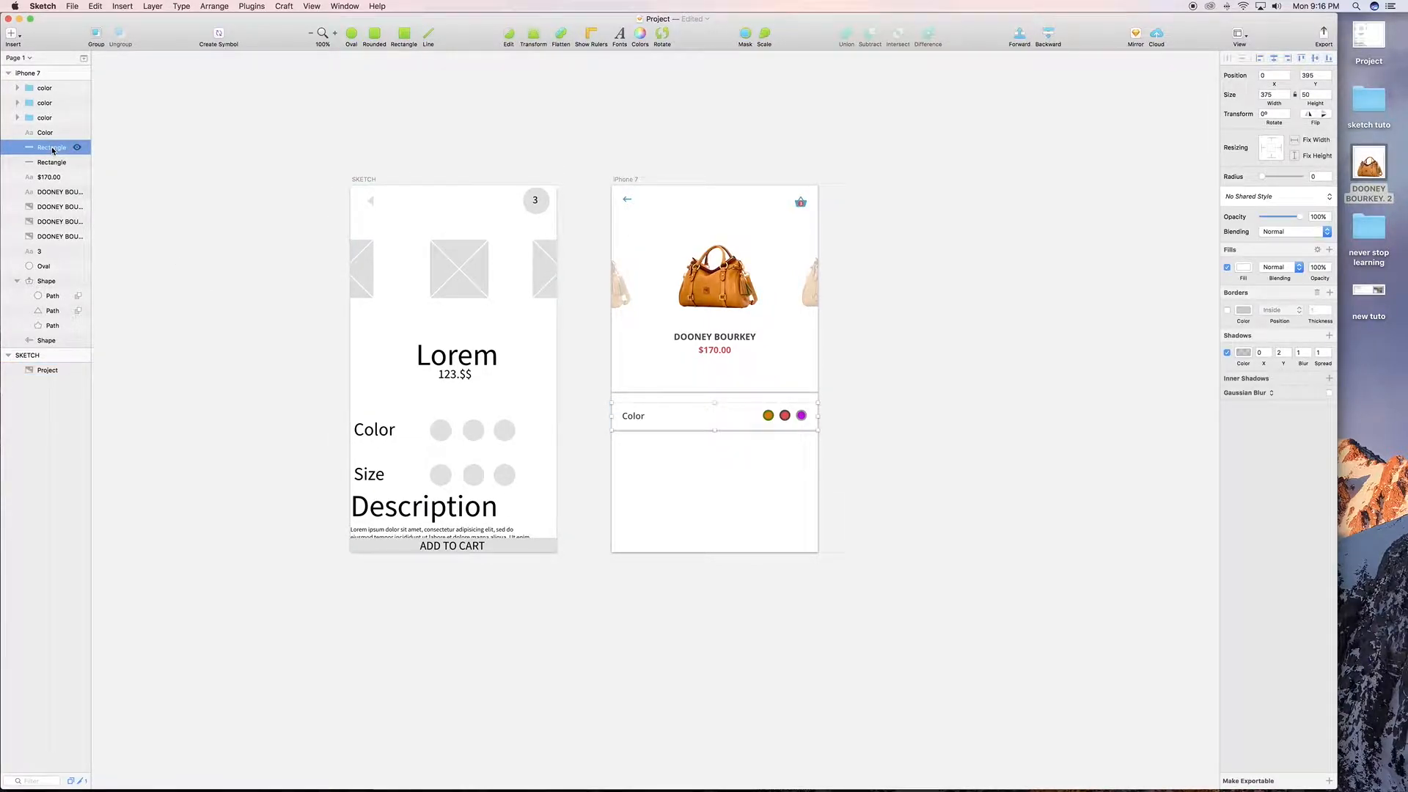
{"action": "left_click", "coordinate": [48, 89], "text": "shift"}
{"action": "key", "text": "super+g"}
{"action": "double_click", "coordinate": [46, 88]}
{"action": "type", "text": "Color"}
{"action": "key", "text": "Return"}
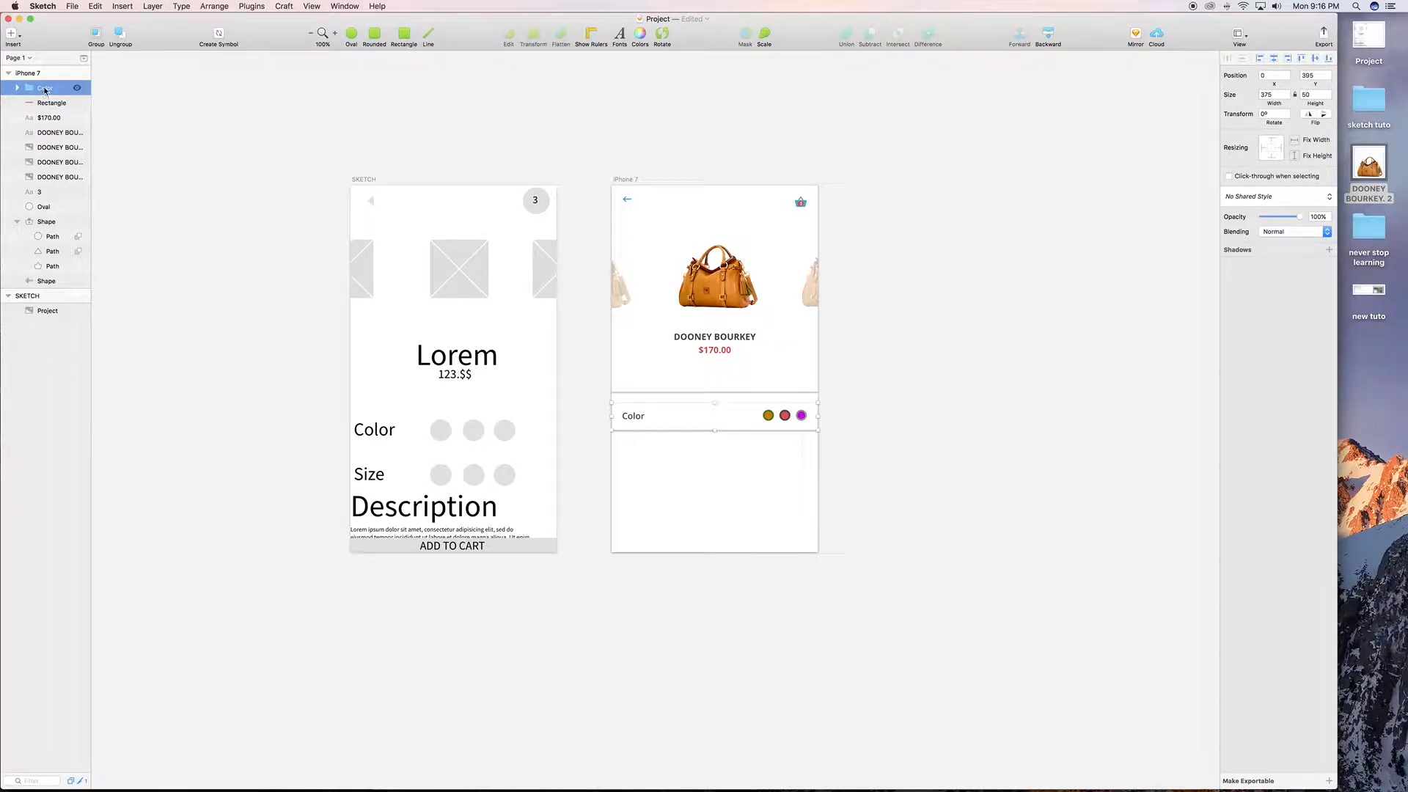
Duplicate the Color row group and move the copy 70 px down to Y 465, directly below the original
{"action": "double_click", "coordinate": [44, 91]}
{"action": "key", "text": "super+c"}
{"action": "left_click", "coordinate": [48, 103]}
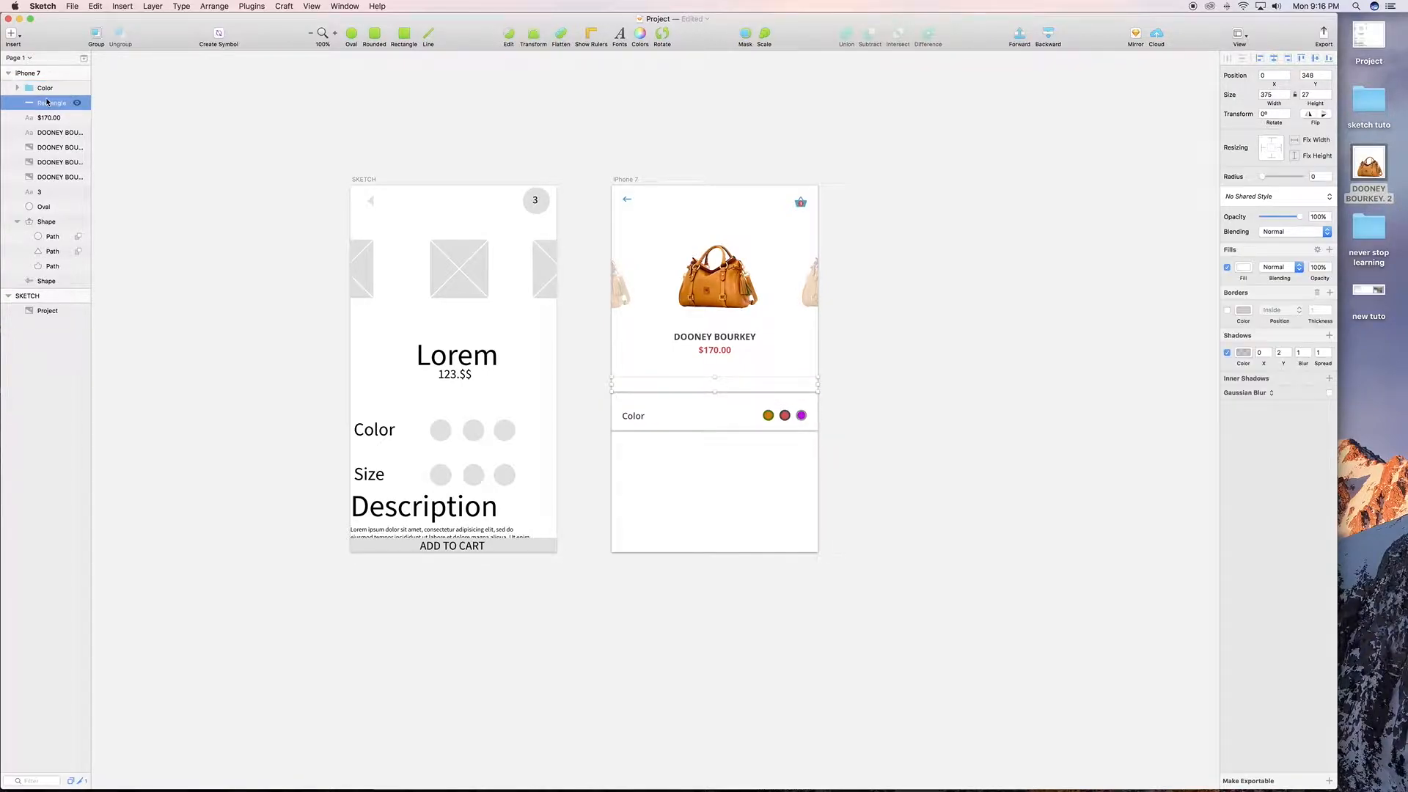
{"action": "left_click", "coordinate": [49, 87]}
{"action": "key", "text": "super+v"}
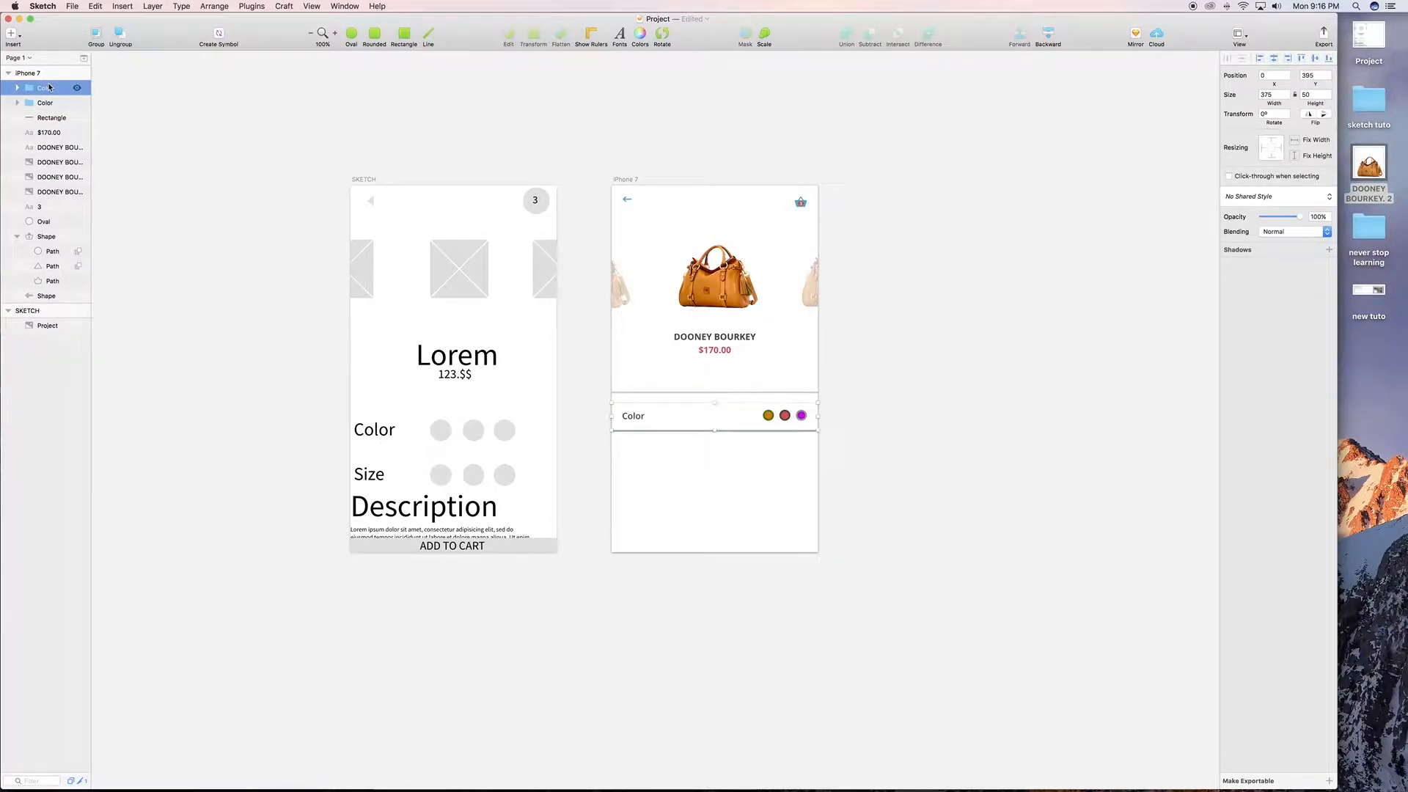
{"action": "key", "text": "shift+Down"}
{"action": "key", "text": "shift+Down"}
{"action": "key", "text": "shift+Down"}
{"action": "key", "text": "shift+Down"}
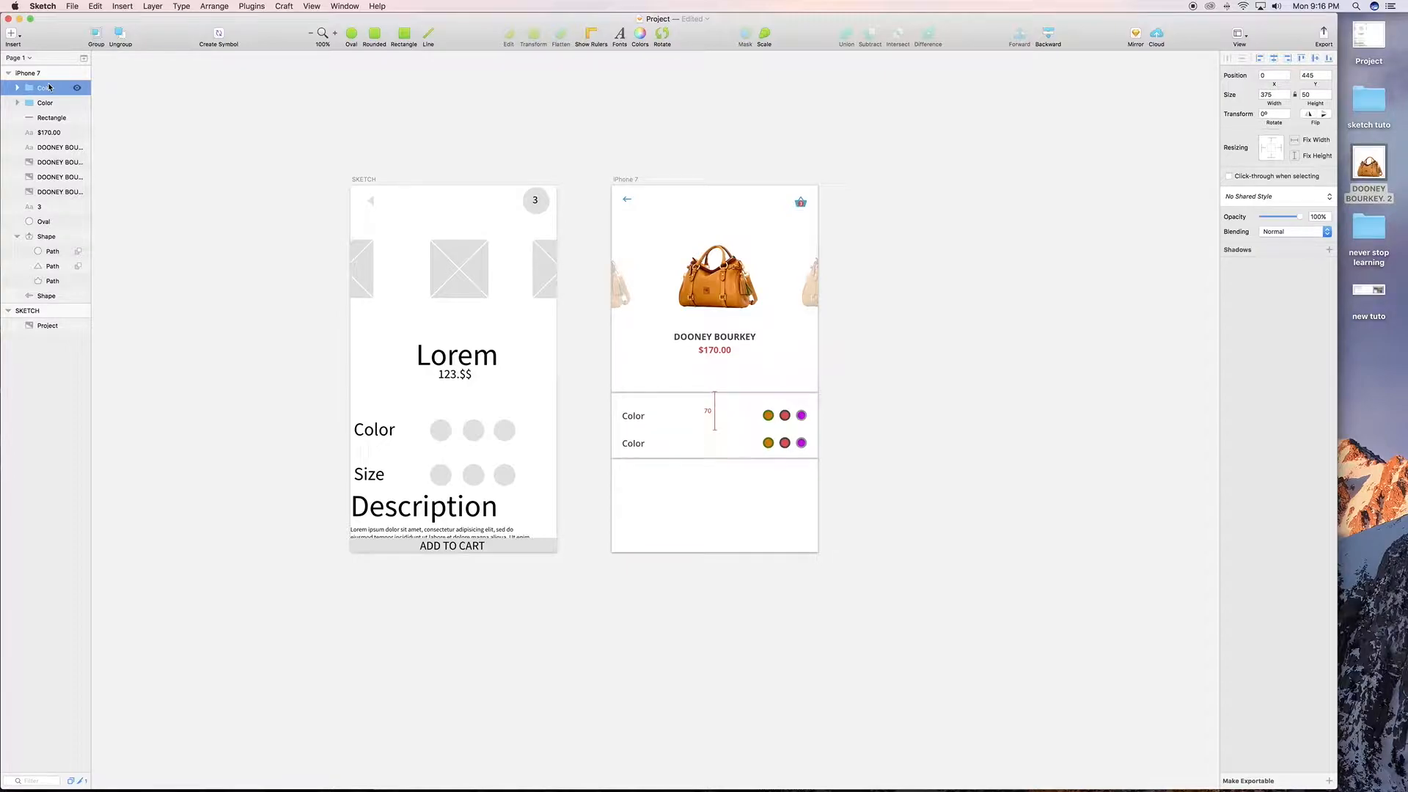
{"action": "key", "text": "shift+Down"}
{"action": "key", "text": "shift+Down"}
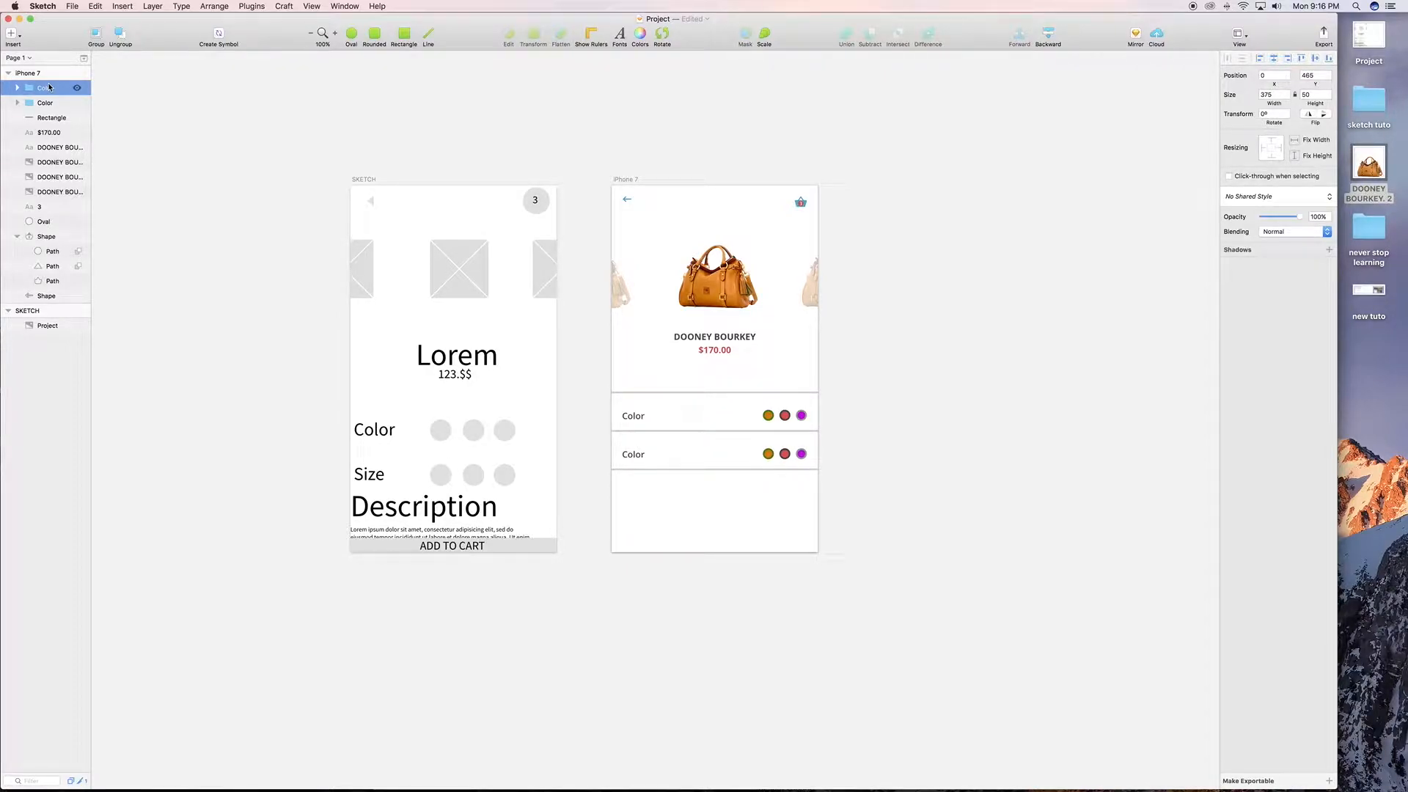
Change the label text of the duplicated row to "Size"
{"action": "double_click", "coordinate": [637, 460]}
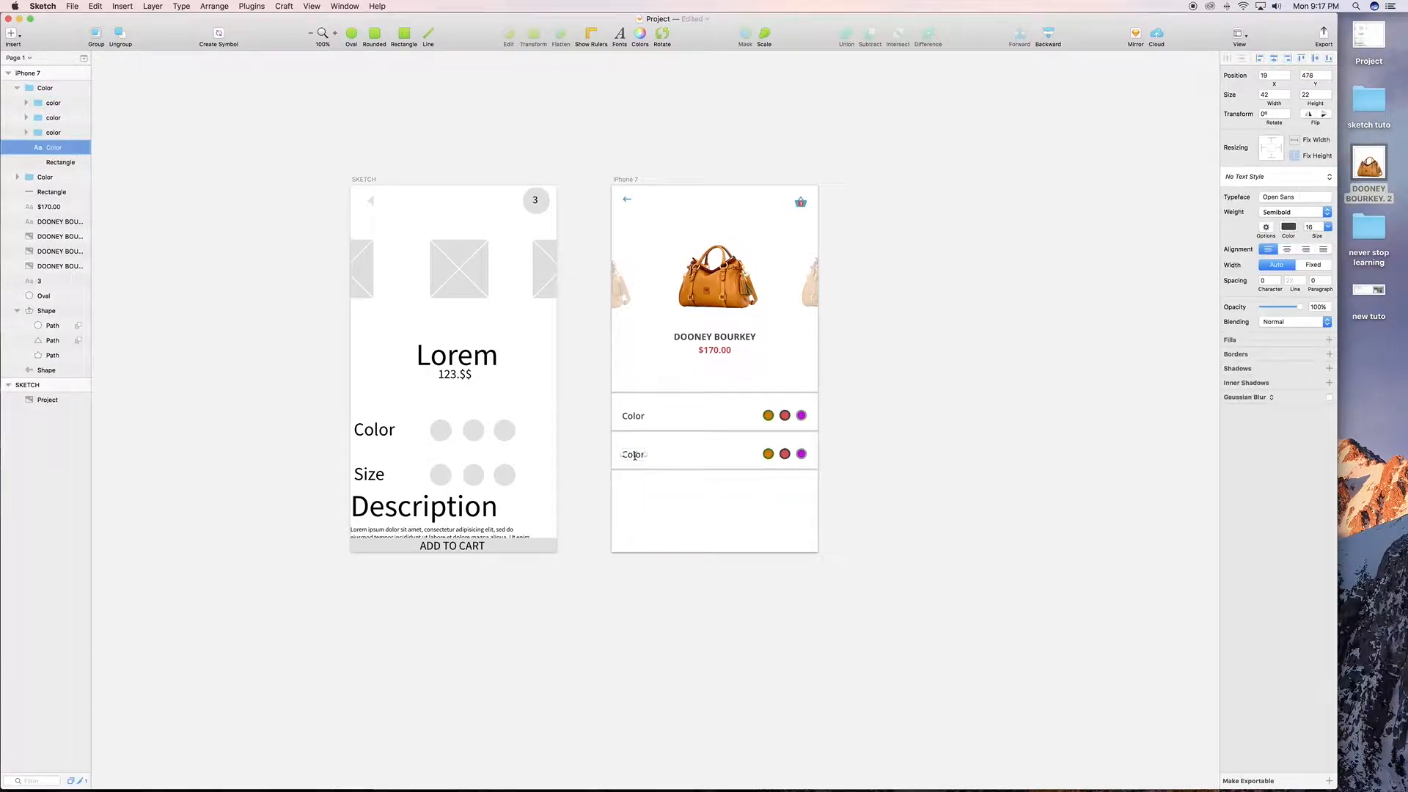
{"action": "double_click", "coordinate": [635, 455]}
{"action": "type", "text": "Size"}
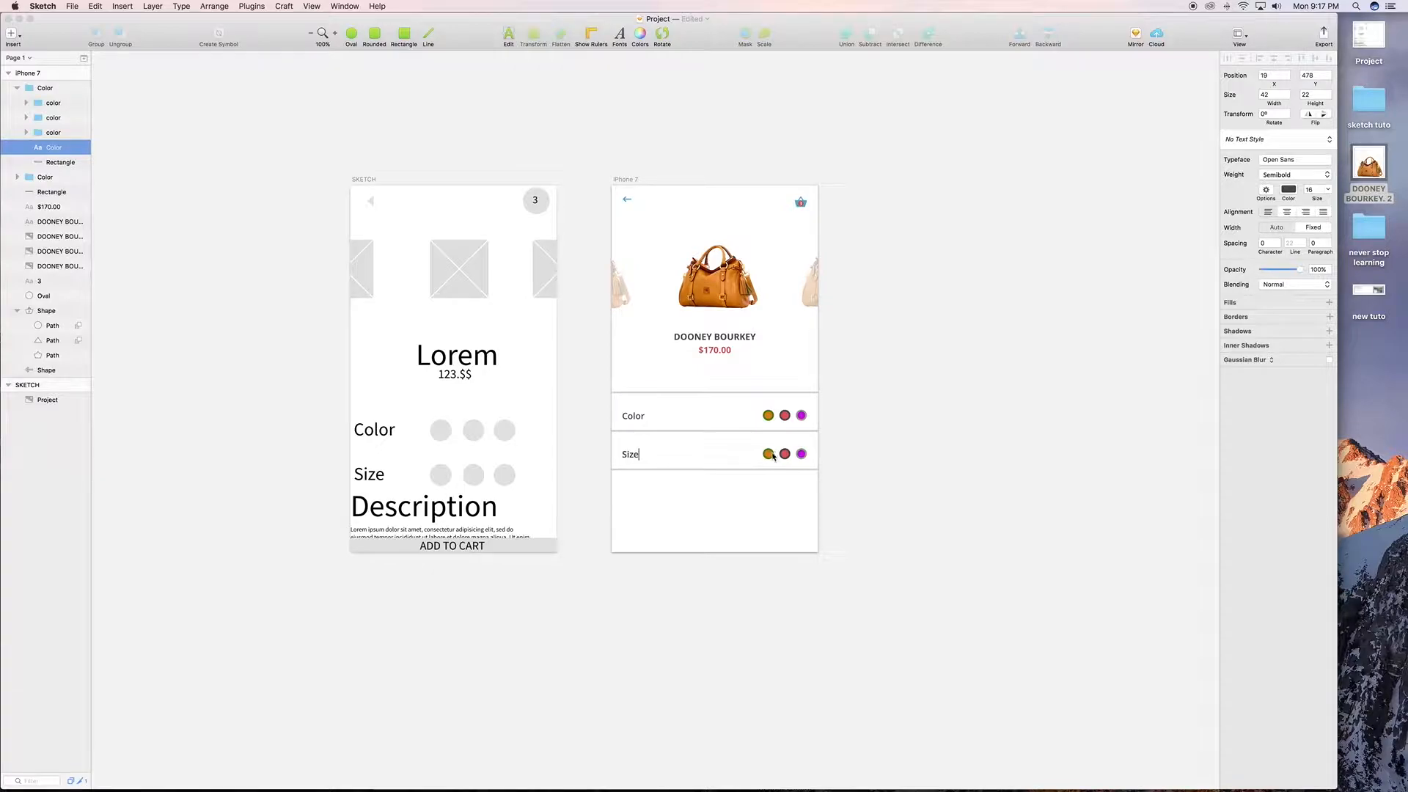
{"action": "key", "text": "Escape"}
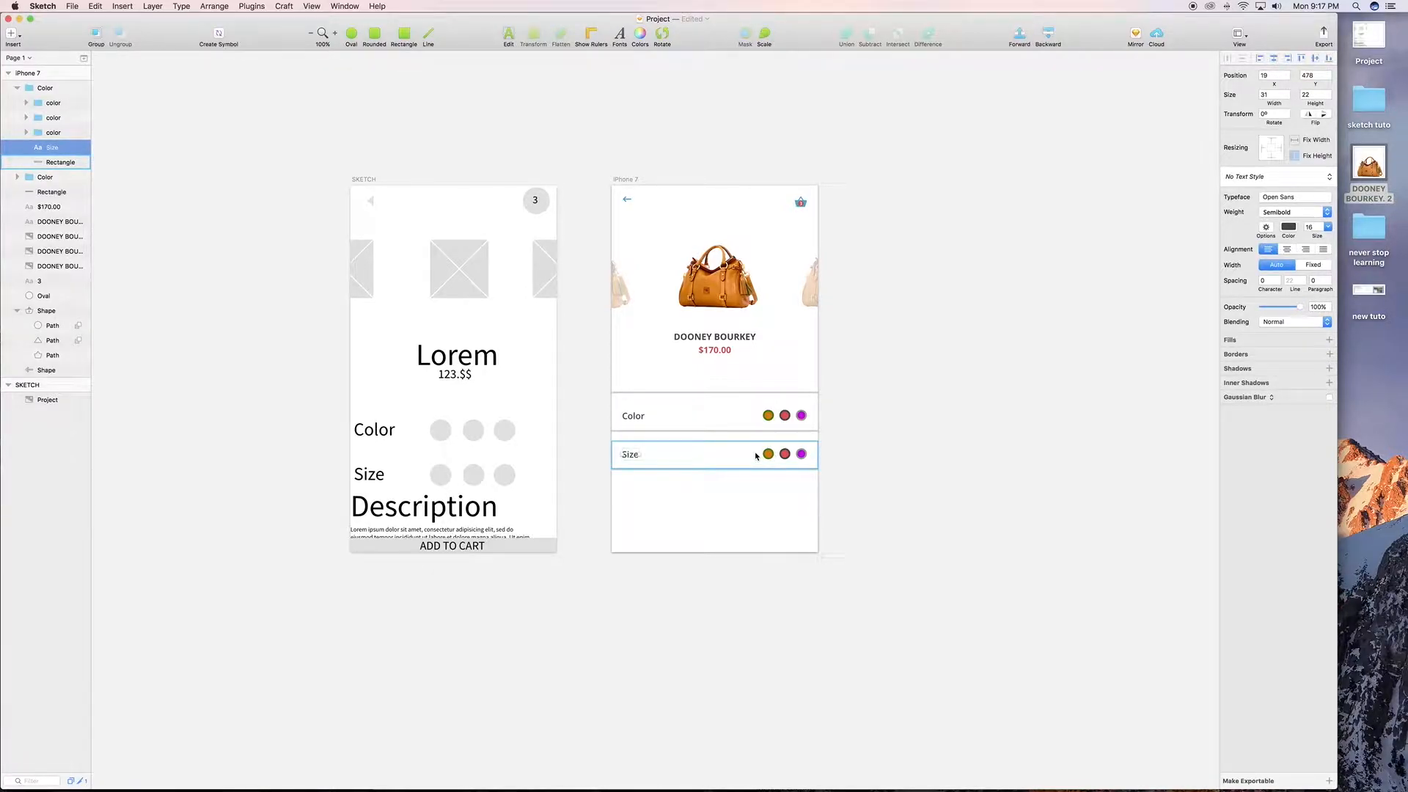
Delete the three color swatch groups from the Size row
{"action": "left_click_drag", "start_coordinate": [748, 447], "coordinate": [816, 458]}
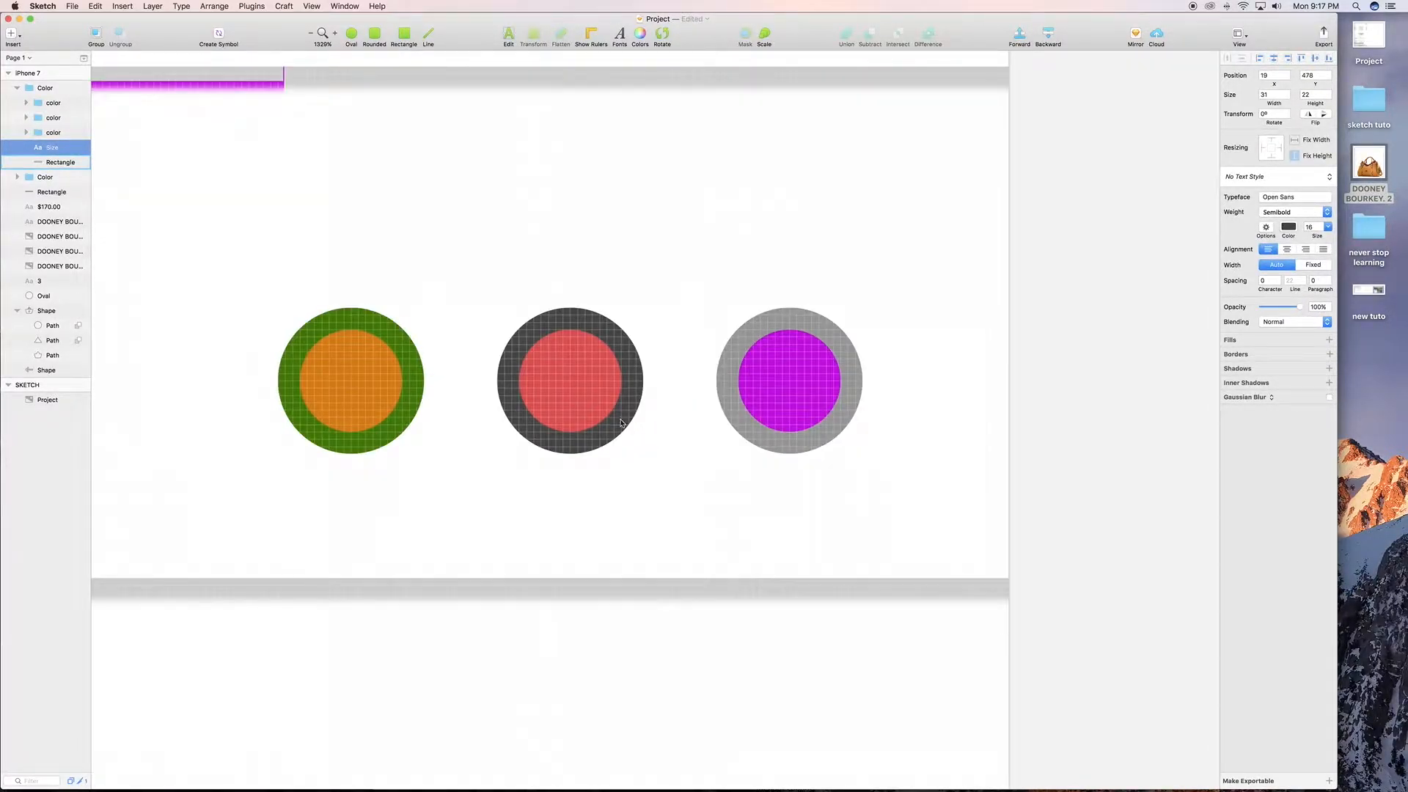
{"action": "scroll", "coordinate": [487, 411], "scroll_direction": "left", "scroll_amount": 3}
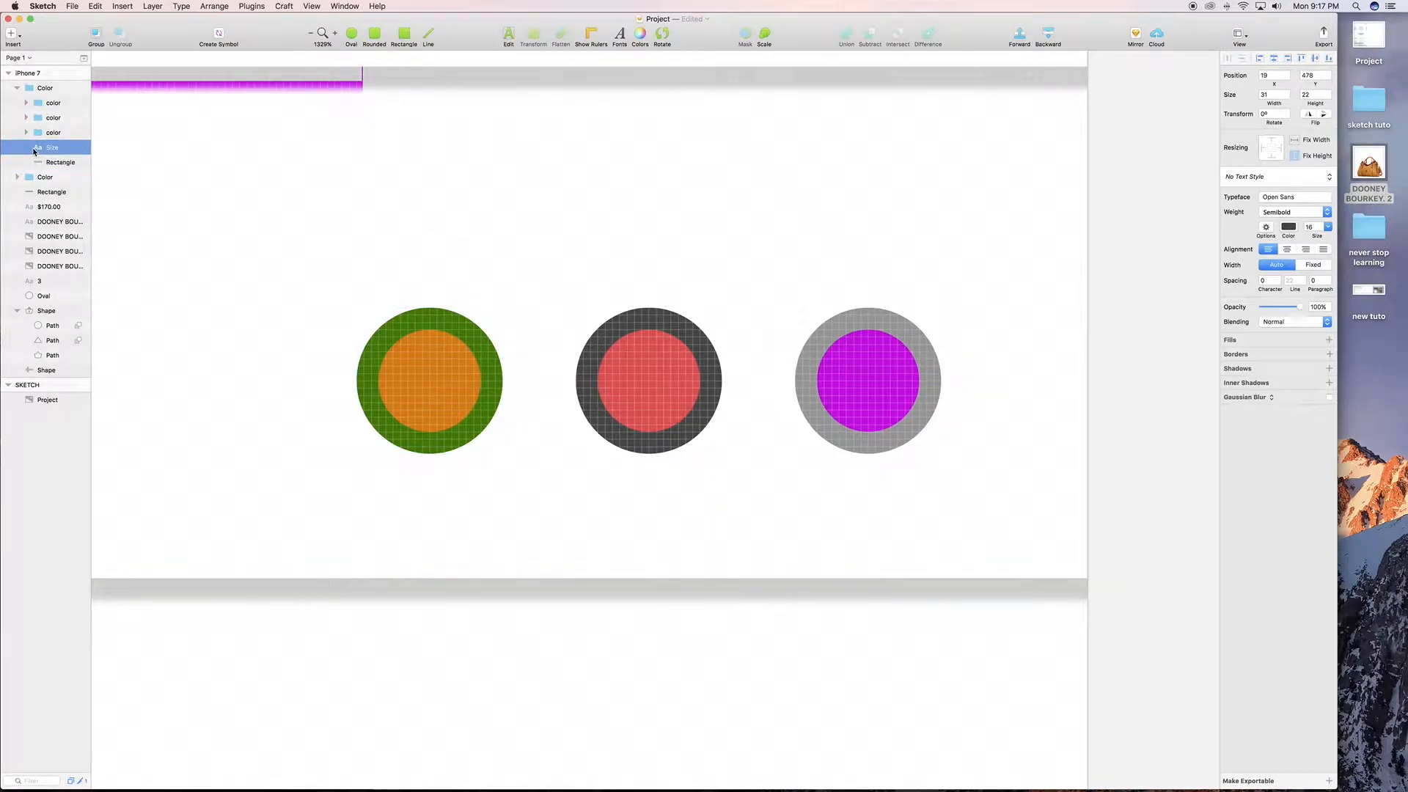
{"action": "left_click", "coordinate": [27, 135]}
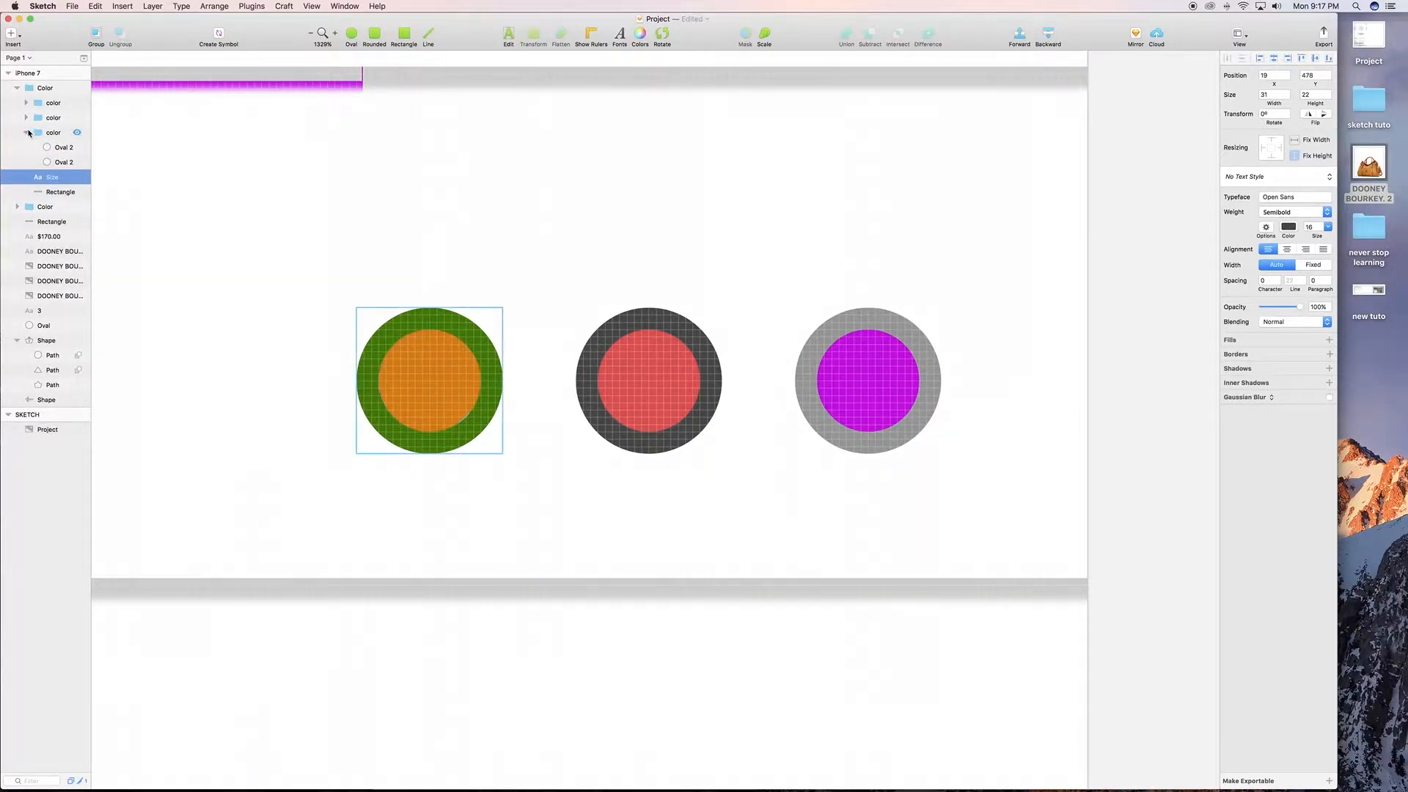
{"action": "left_click", "coordinate": [28, 132]}
{"action": "left_click", "coordinate": [52, 132]}
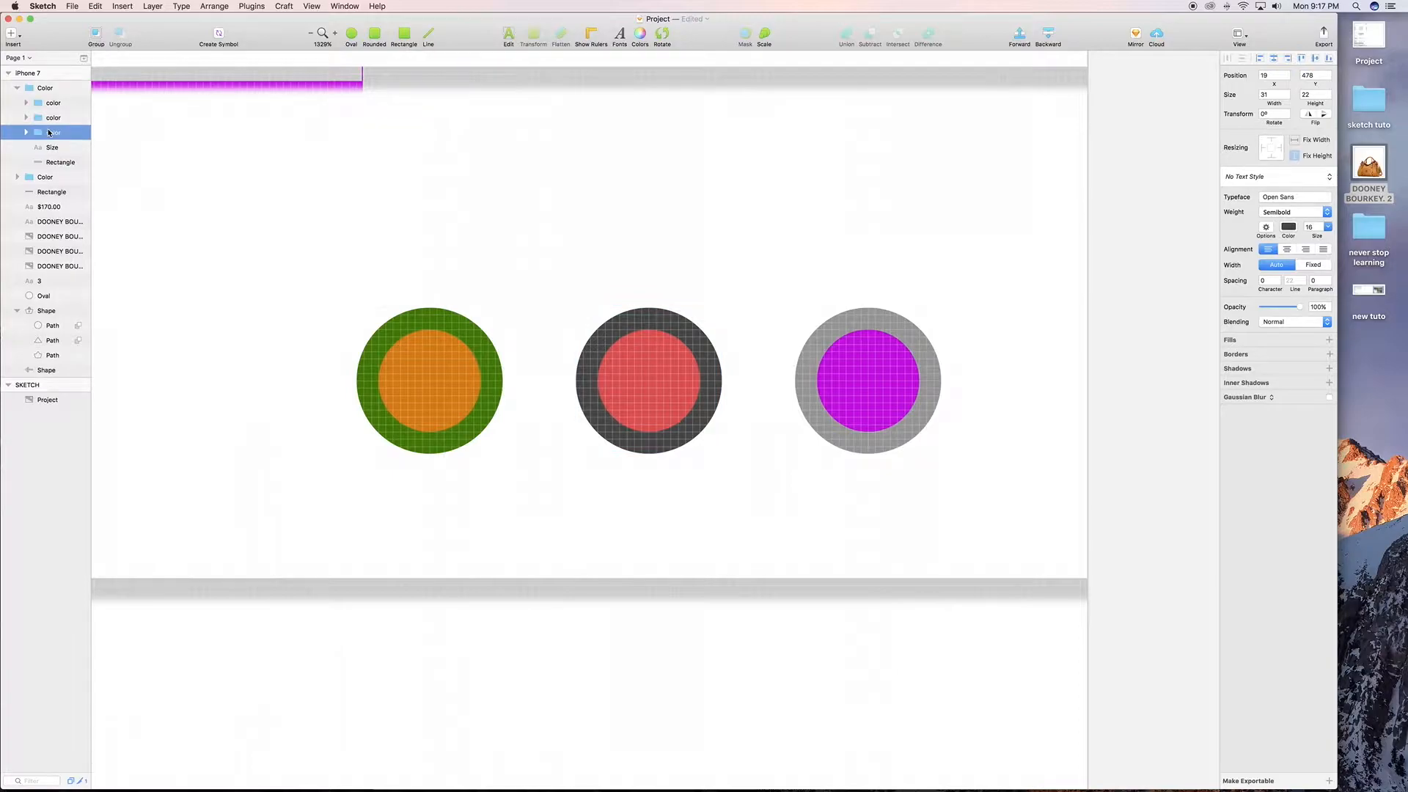
{"action": "left_click", "coordinate": [54, 104], "text": "shift"}
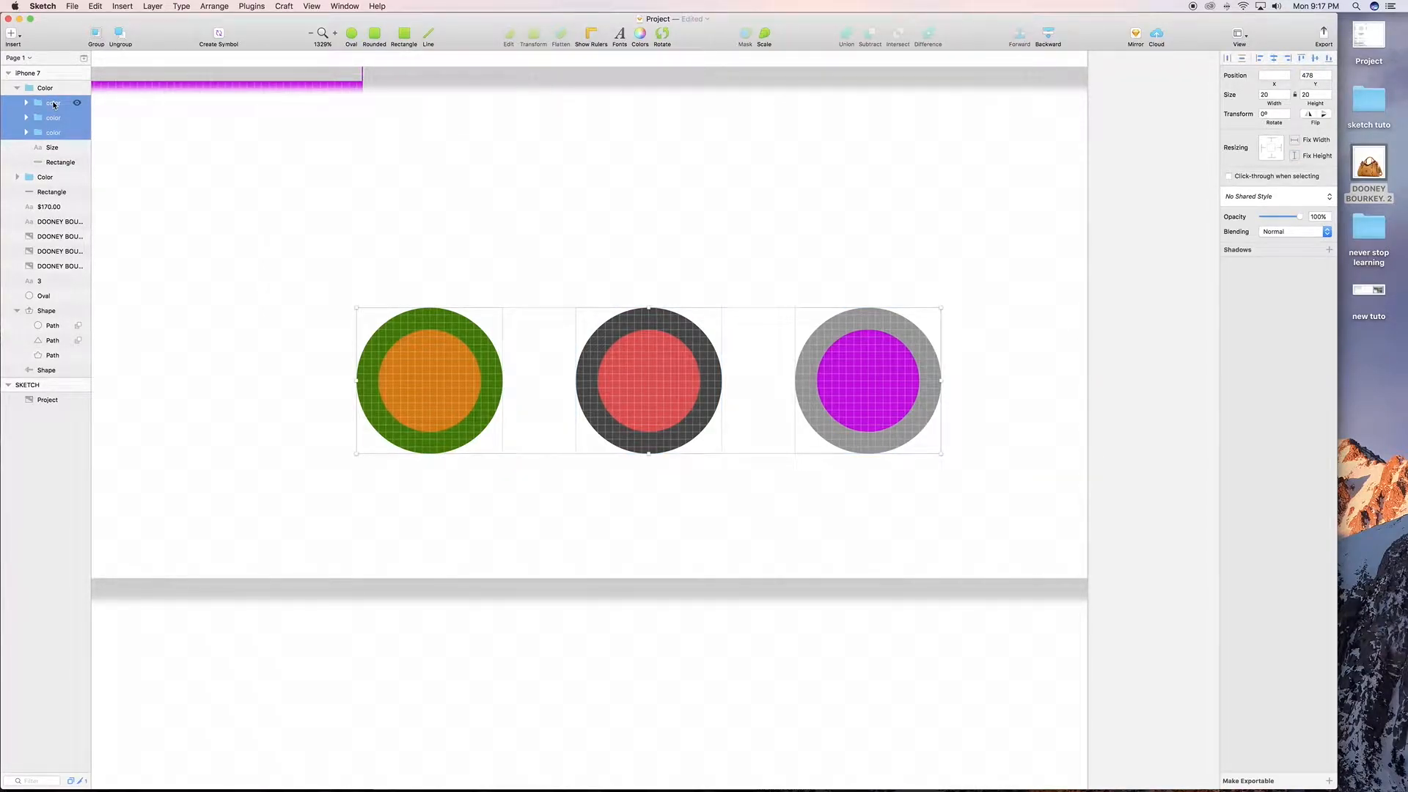
{"action": "key", "text": "Delete"}
Draw a rounded rectangle about 24 by 19 px in the Size row and remove its border
{"action": "left_click", "coordinate": [373, 37]}
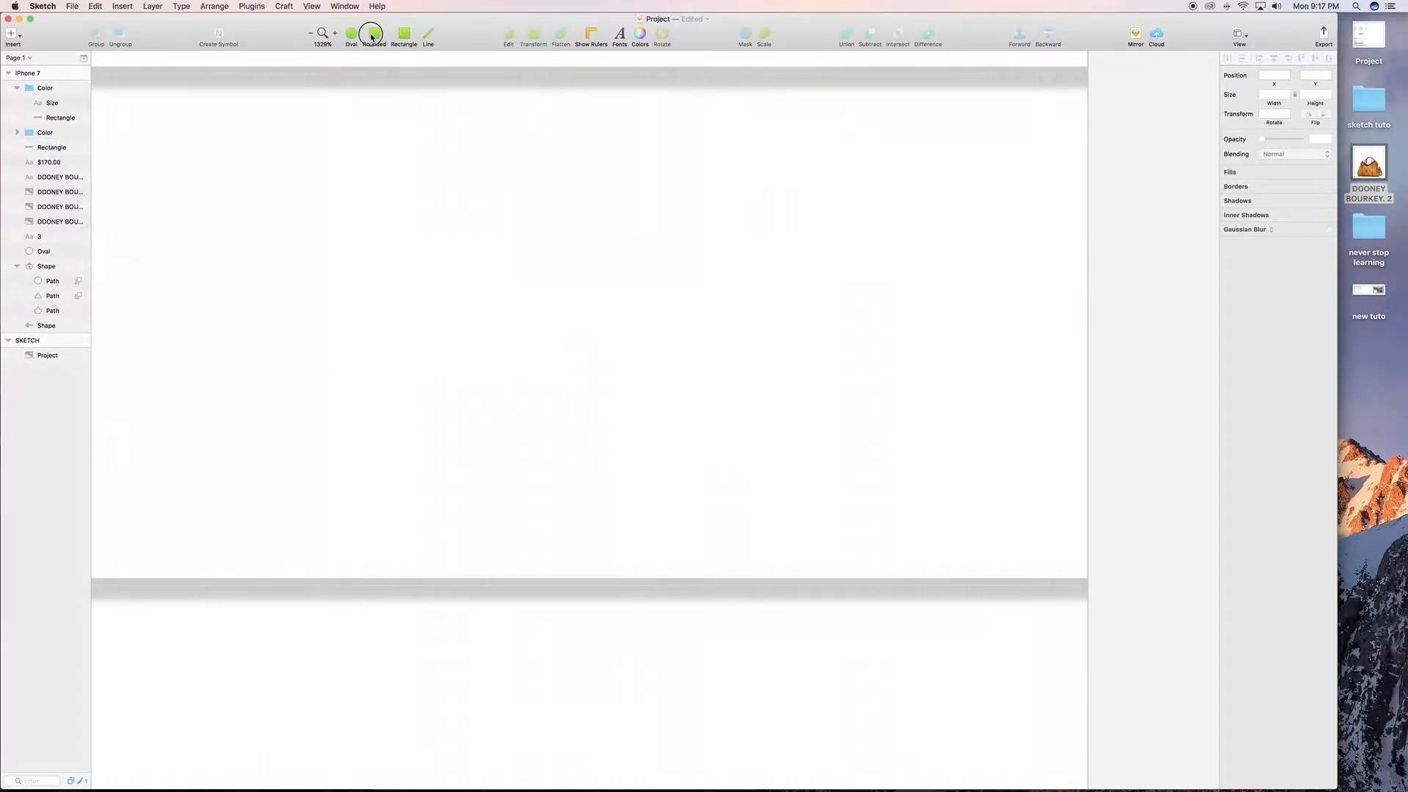
{"action": "left_click_drag", "start_coordinate": [590, 315], "coordinate": [767, 462]}
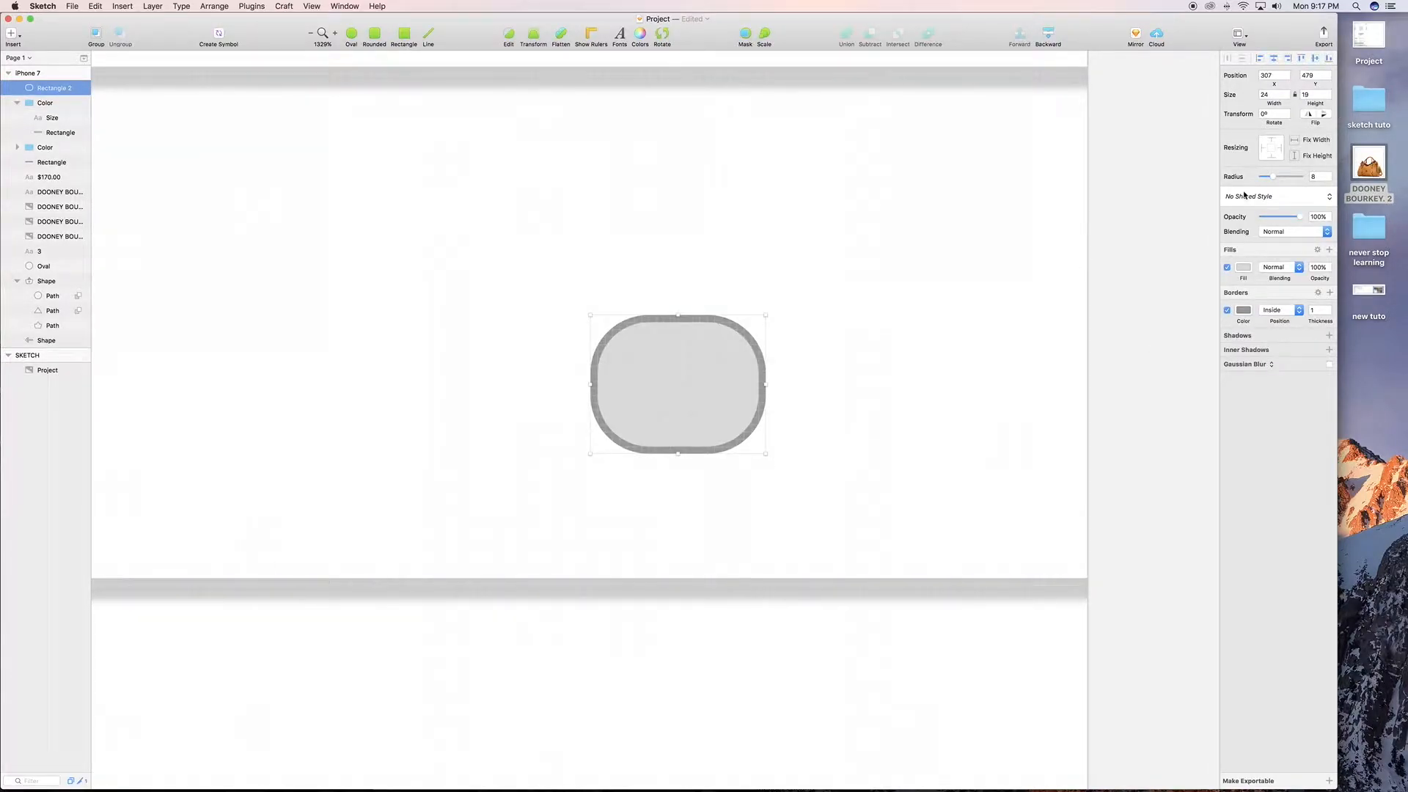
{"action": "left_click", "coordinate": [1229, 310]}
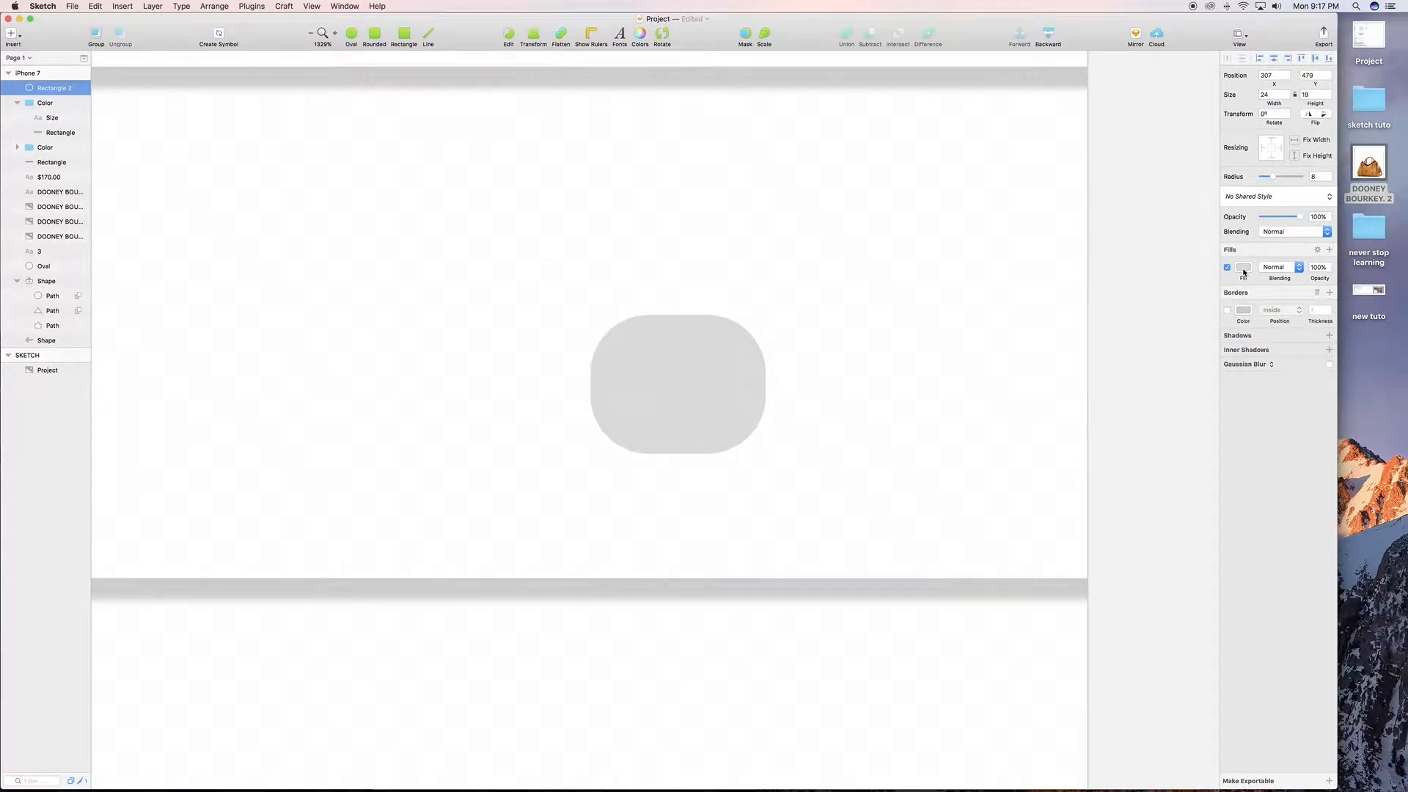
Set the size of the rounded rectangle in the Size row to 25 by 20 px
{"action": "double_click", "coordinate": [1266, 94]}
{"action": "type", "text": "20"}
{"action": "left_click", "coordinate": [1313, 94]}
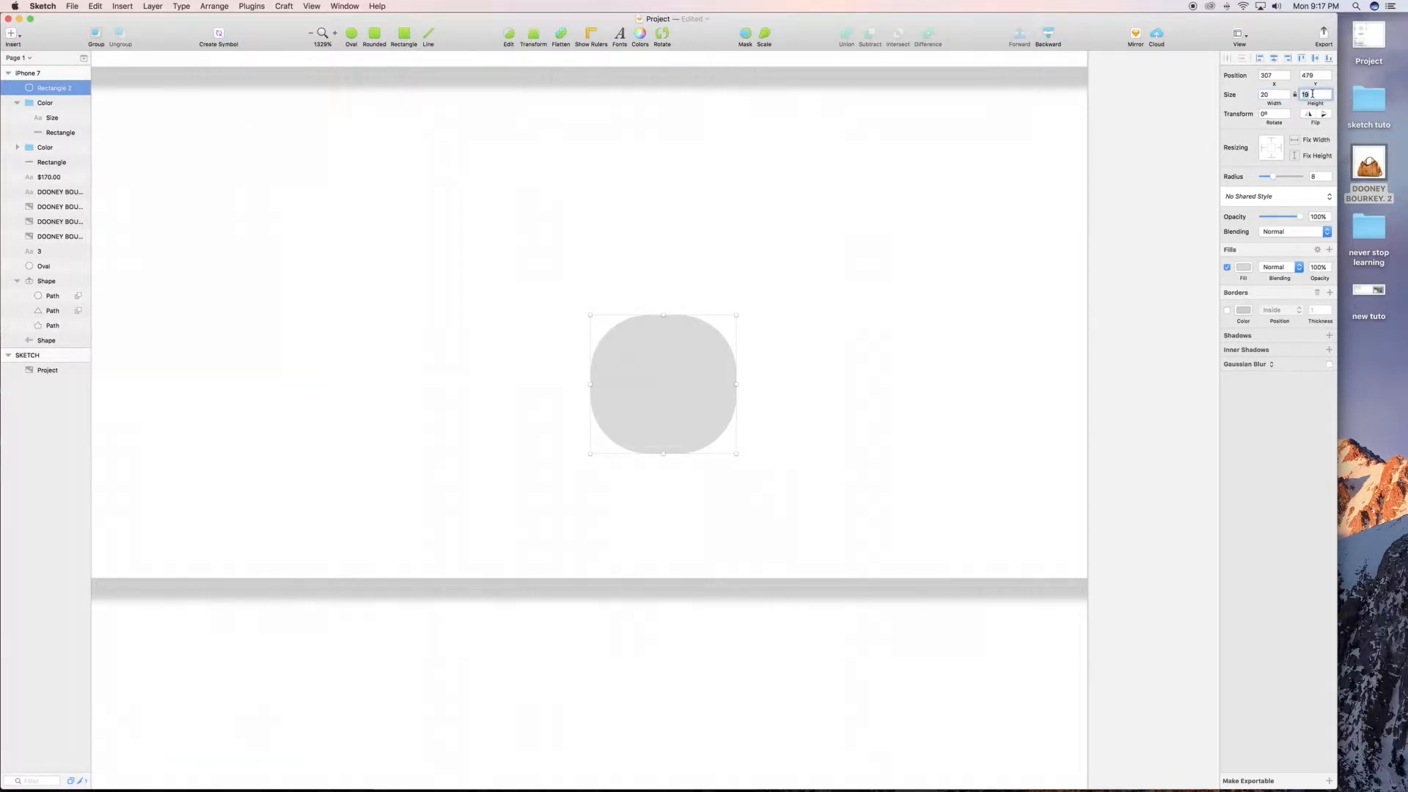
{"action": "double_click", "coordinate": [1271, 95]}
{"action": "type", "text": "25"}
{"action": "left_click", "coordinate": [1309, 95]}
{"action": "type", "text": "2"}
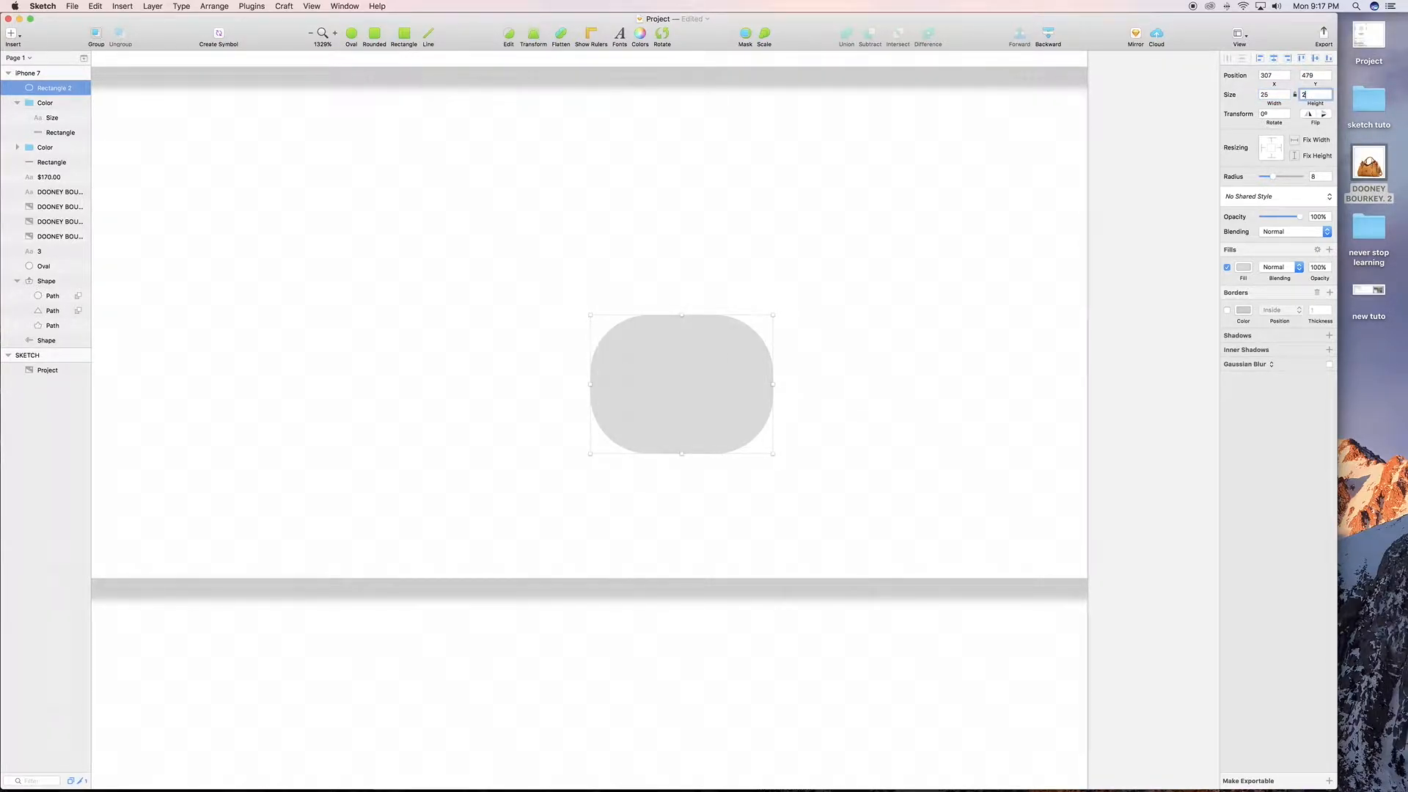
{"action": "type", "text": "0"}
{"action": "key", "text": "Return"}
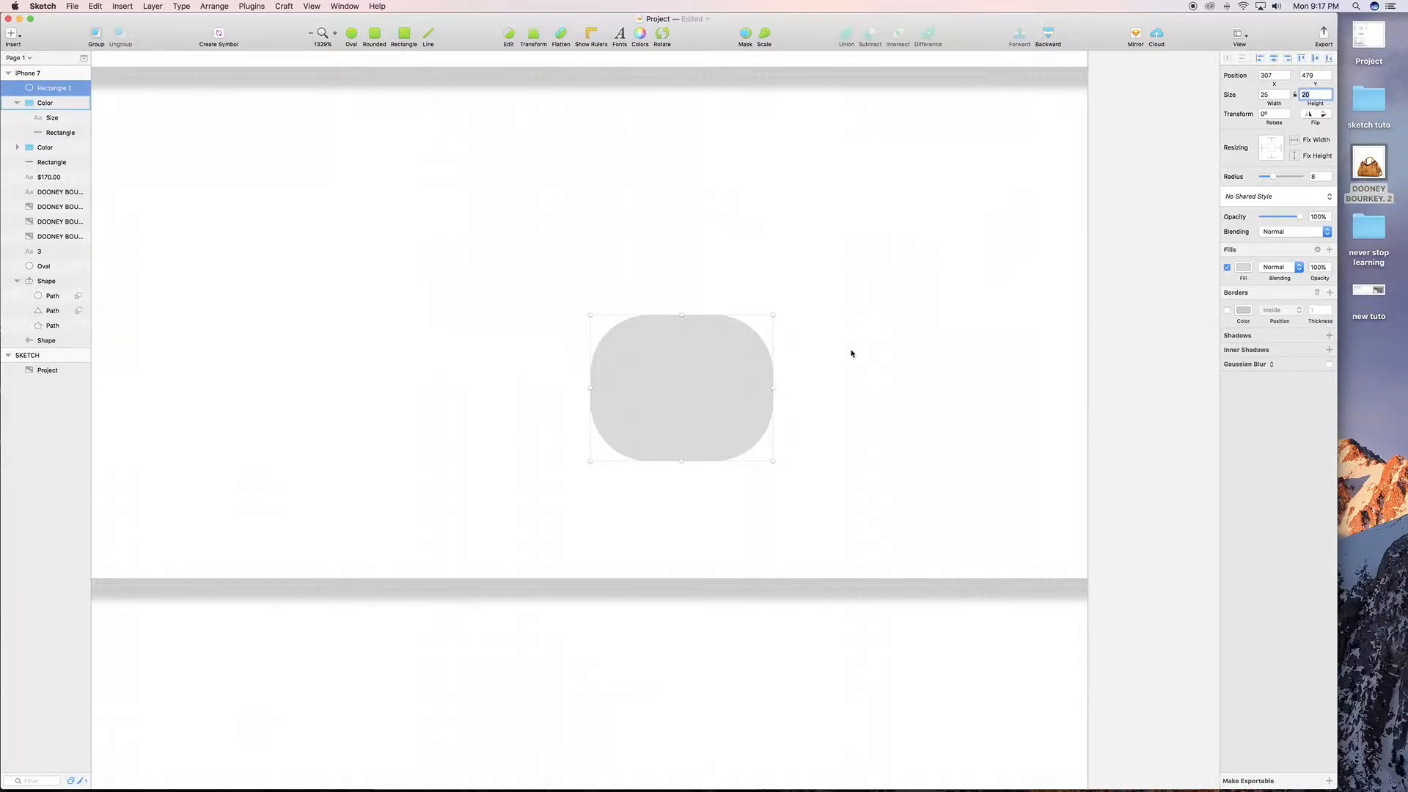
Change the rounded rectangle's fill to white (FFFFFF)
{"action": "left_click", "coordinate": [1243, 267]}
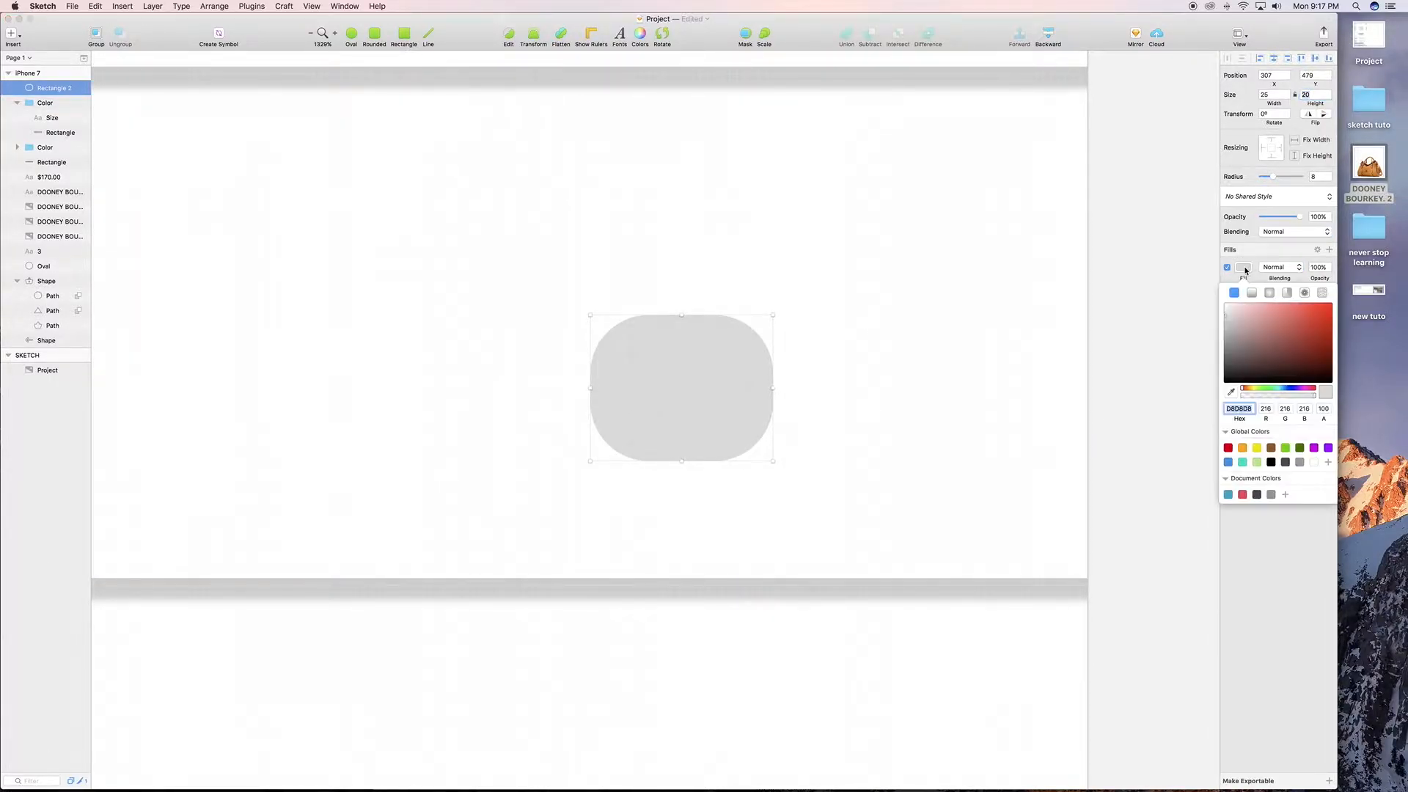
{"action": "left_click", "coordinate": [1230, 306]}
{"action": "left_click_drag", "start_coordinate": [1202, 282], "coordinate": [1200, 280]}
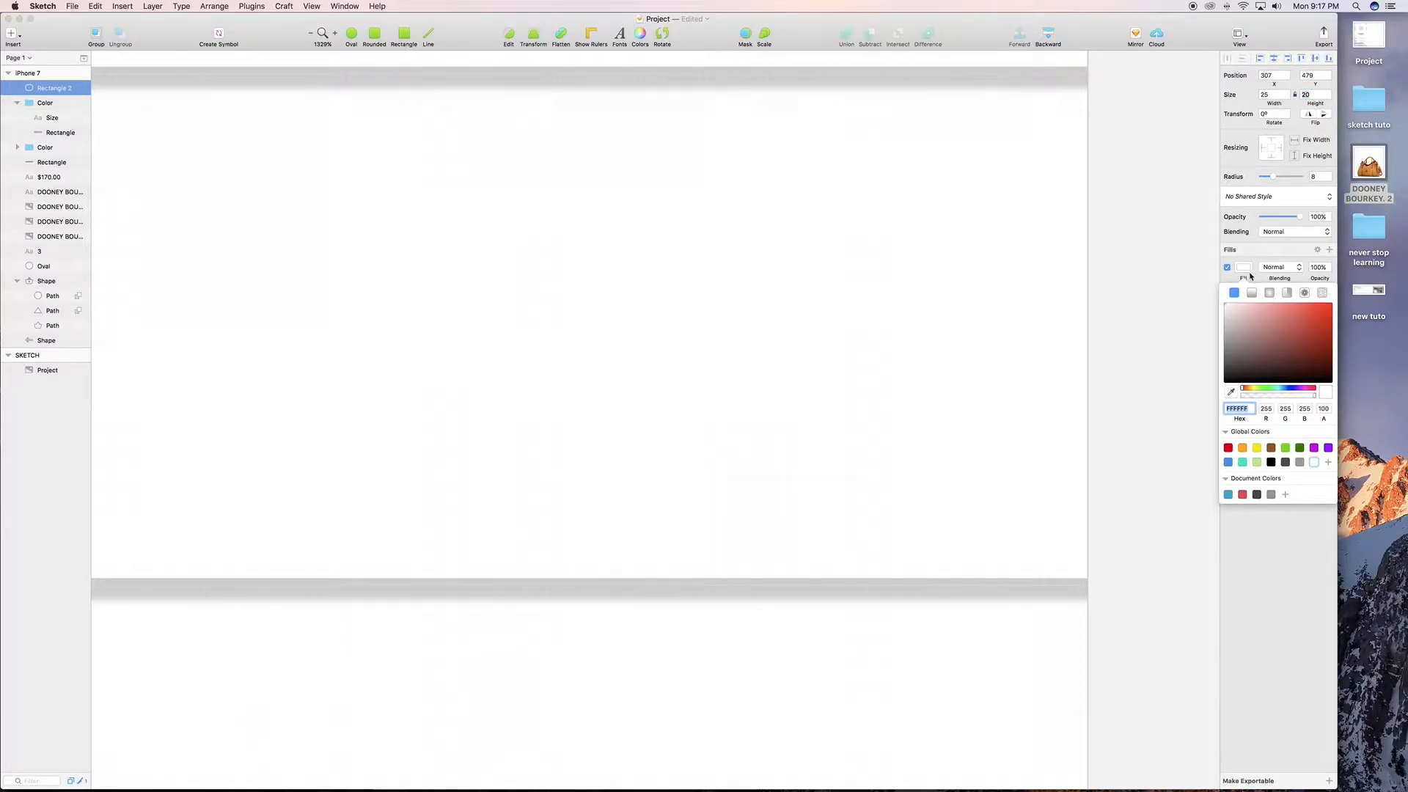
{"action": "left_click", "coordinate": [1251, 276]}
Add a black drop shadow to the rounded rectangle with 20% opacity, Y offset 2 and blur 1
{"action": "left_click", "coordinate": [1251, 336]}
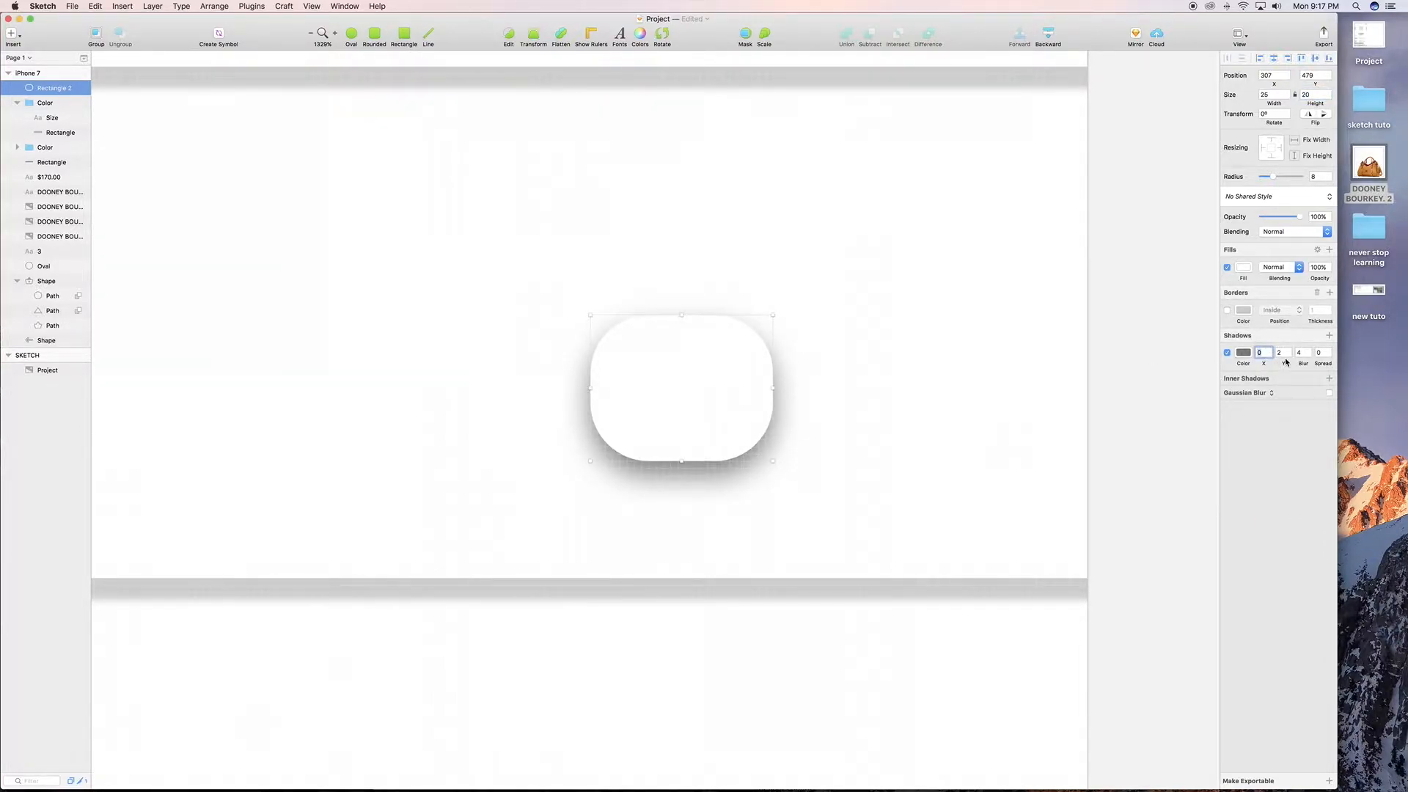
{"action": "key", "text": "super+0"}
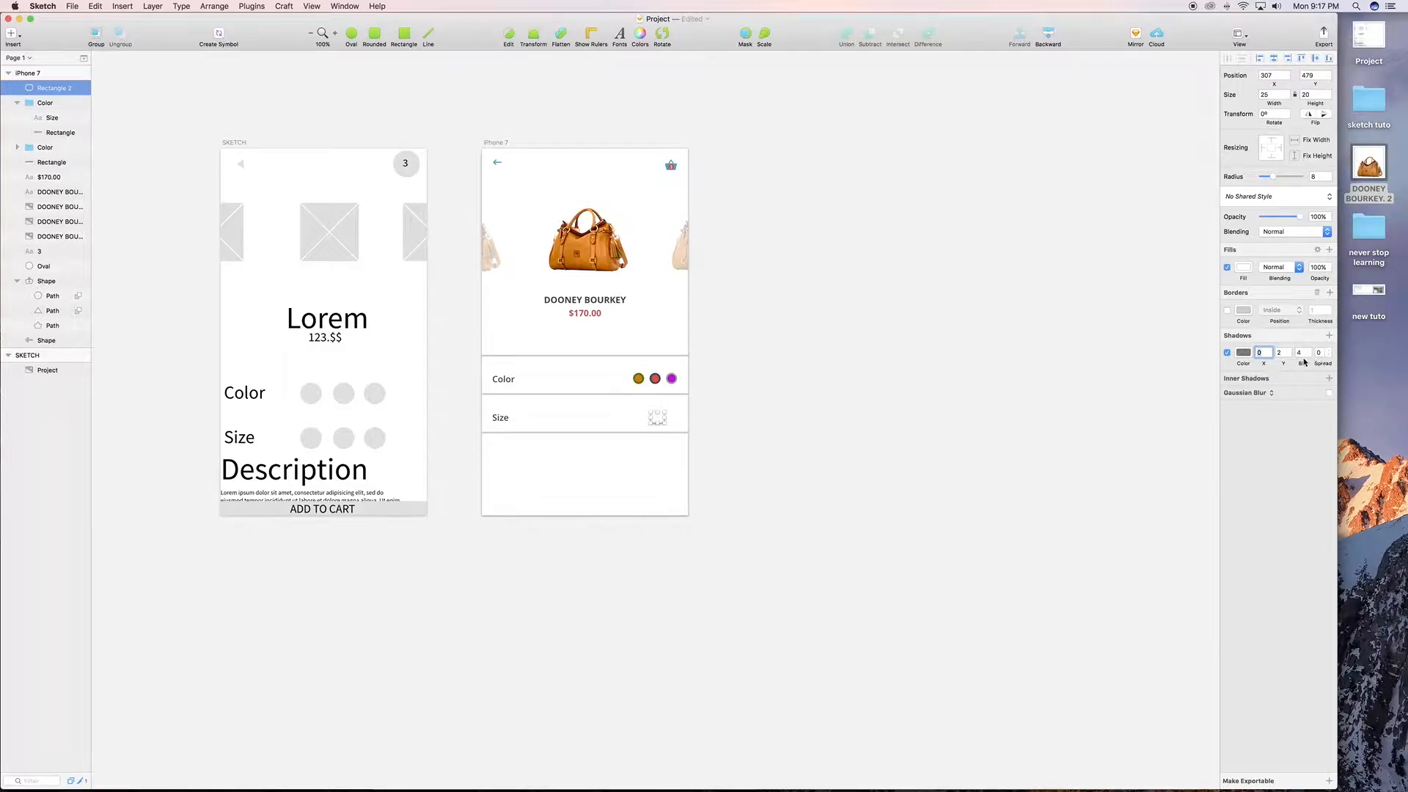
{"action": "left_click", "coordinate": [1310, 355]}
{"action": "left_click", "coordinate": [1309, 355]}
{"action": "left_click", "coordinate": [1309, 356]}
{"action": "left_click", "coordinate": [1243, 353]}
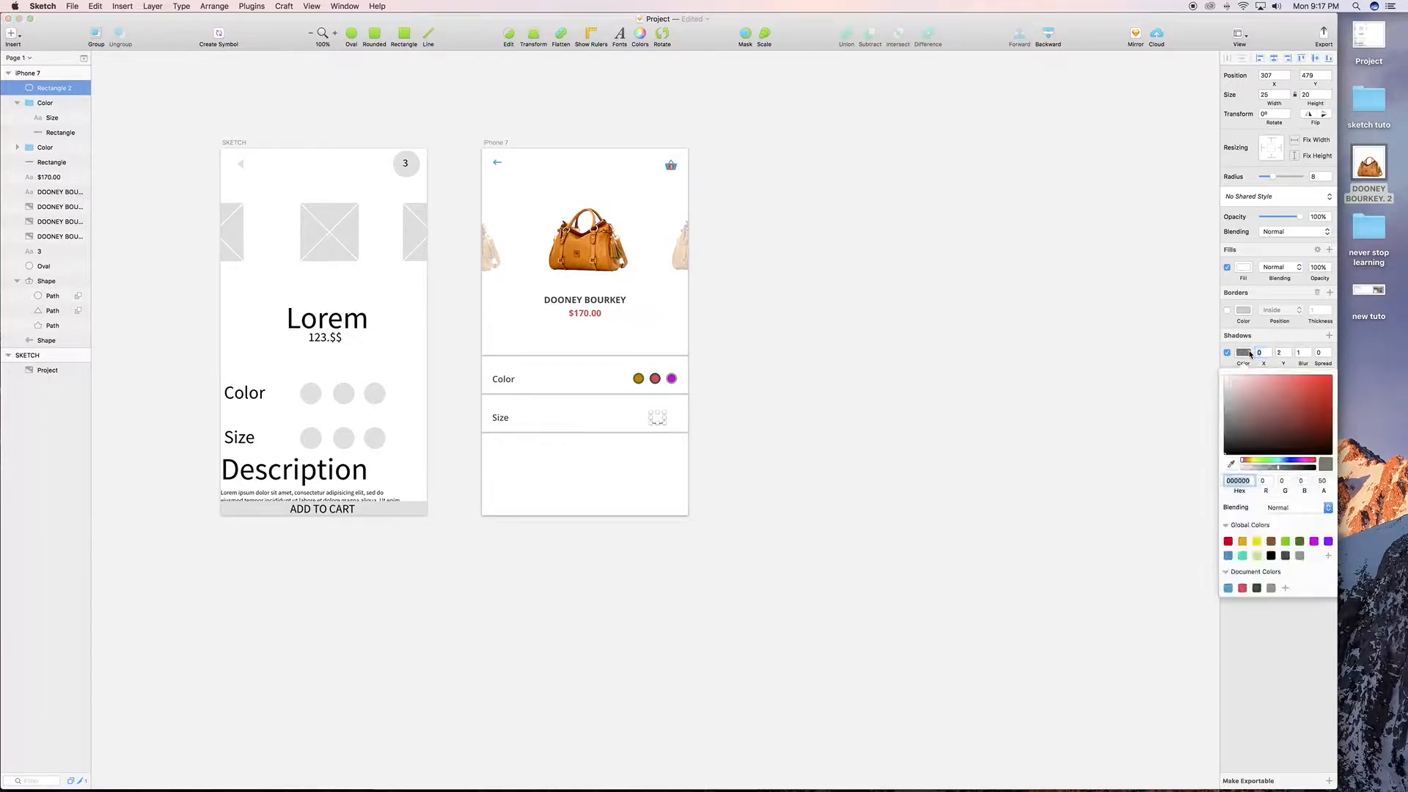
{"action": "left_click", "coordinate": [1257, 467]}
{"action": "left_click_drag", "start_coordinate": [1257, 470], "coordinate": [1256, 469]}
Duplicate the rounded rectangle to make four size buttons in one line, spaced 10 px apart in the Size row
{"action": "double_click", "coordinate": [47, 89]}
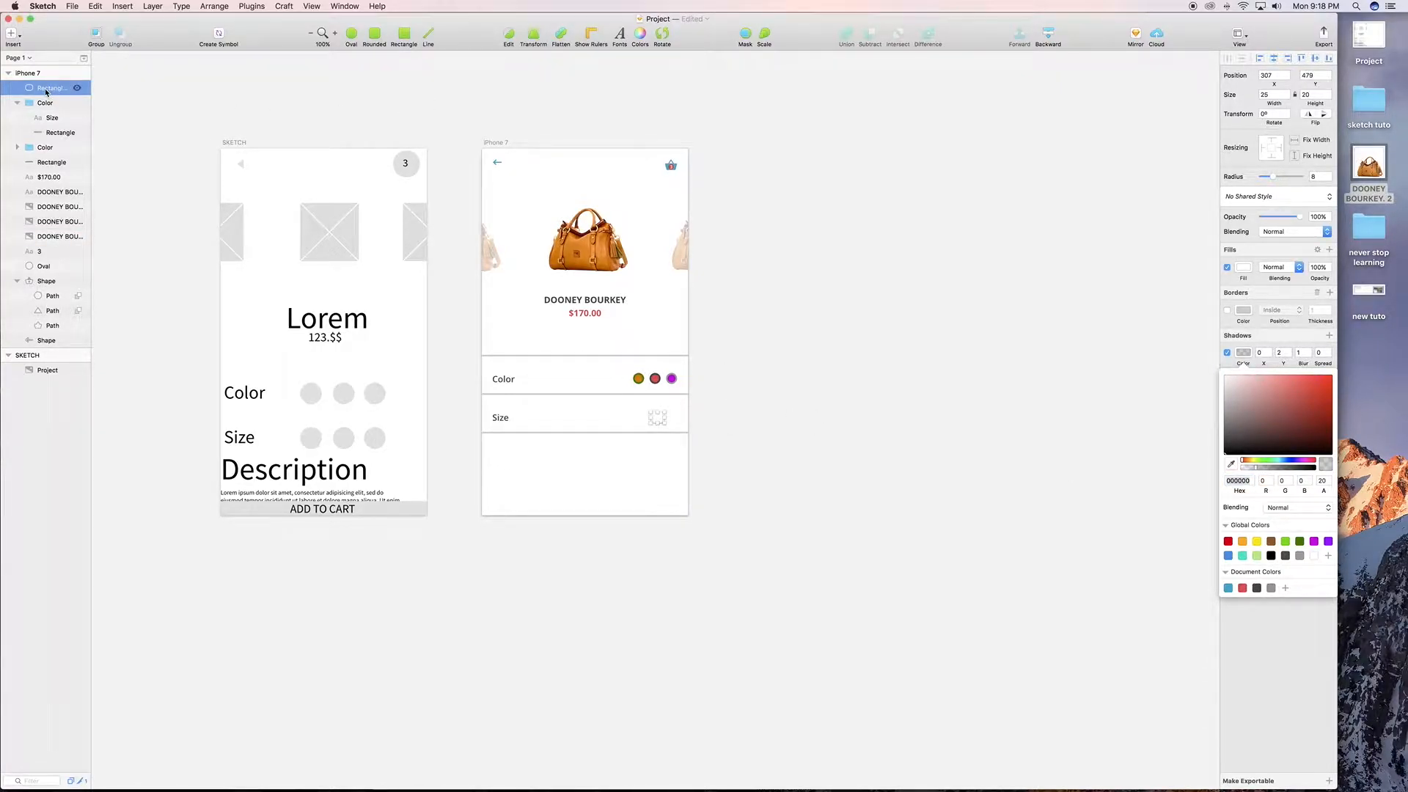
{"action": "left_click", "coordinate": [36, 102]}
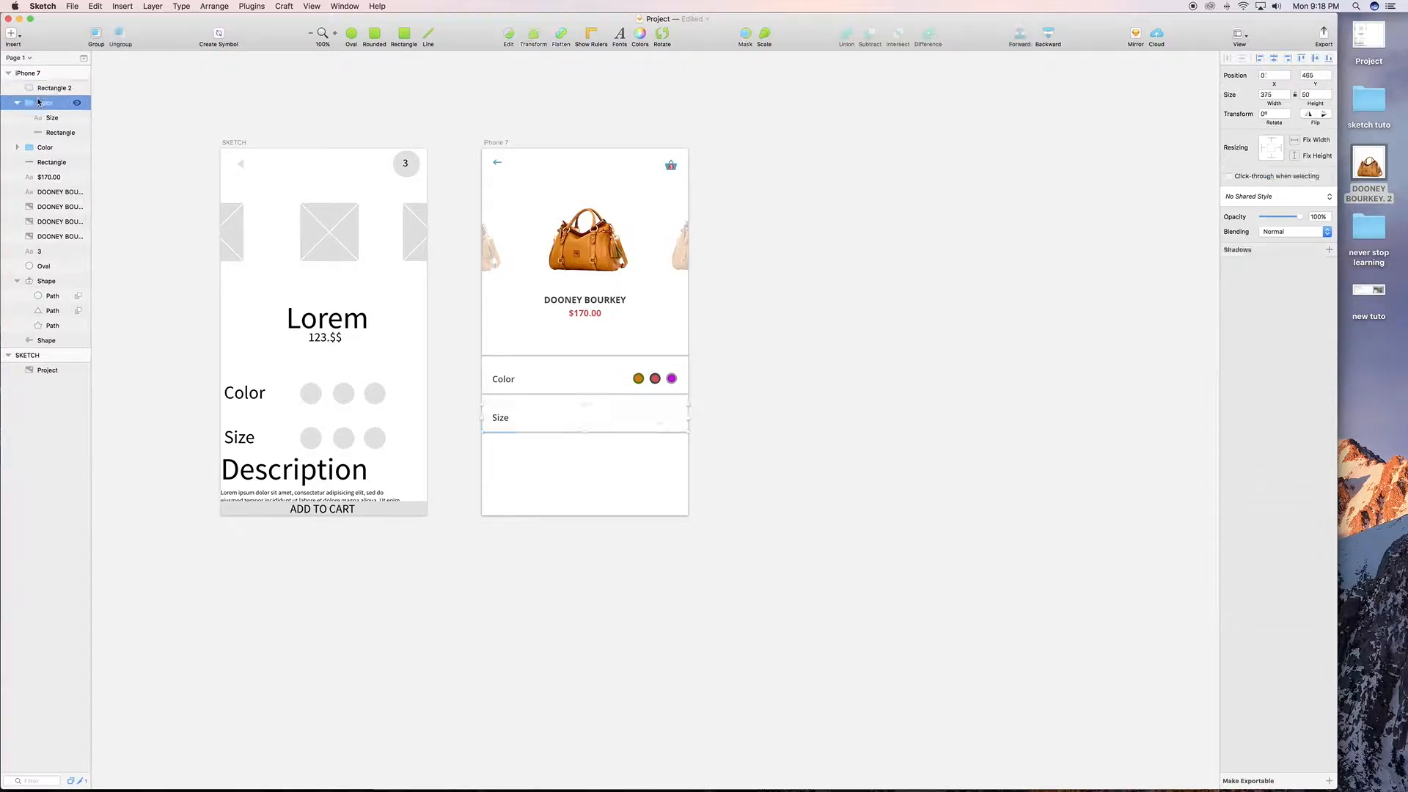
{"action": "left_click", "coordinate": [41, 88]}
{"action": "key", "text": "super+d"}
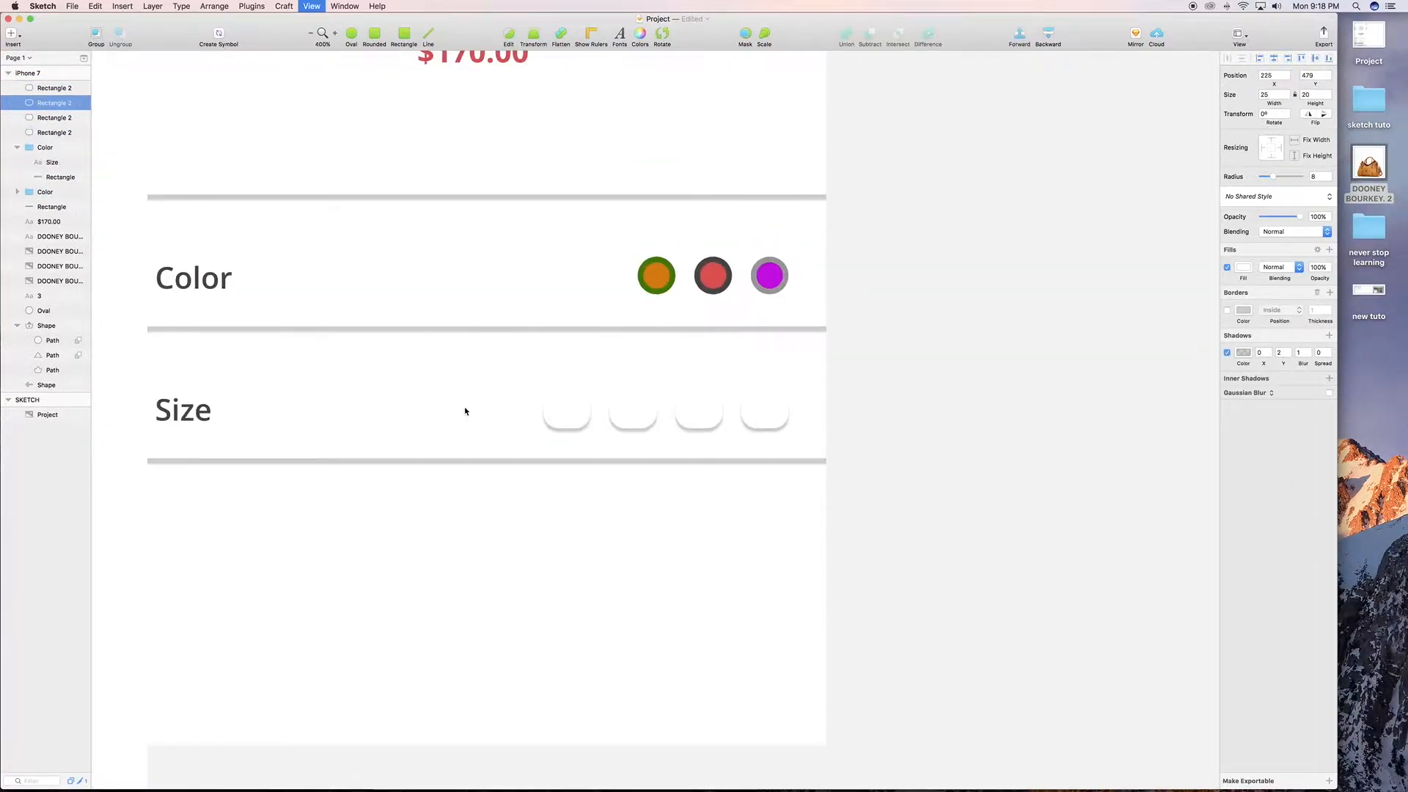
{"action": "key", "text": "super+minus"}
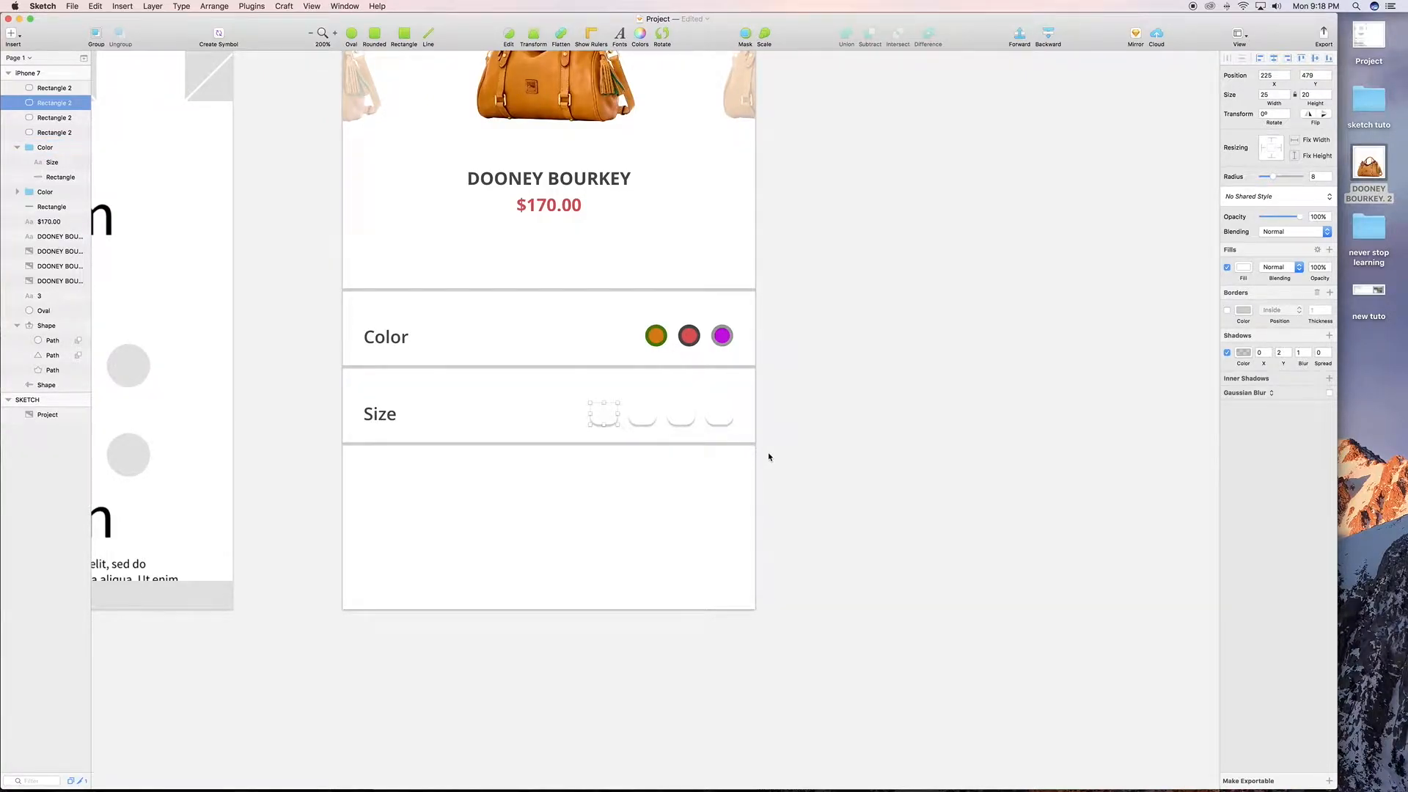
{"action": "scroll", "coordinate": [769, 457], "scroll_direction": "left", "scroll_amount": 2}
Label the four size buttons 1, 2, 3 and 4, and nudge the 1 up by 1 px
{"action": "left_click", "coordinate": [11, 34]}
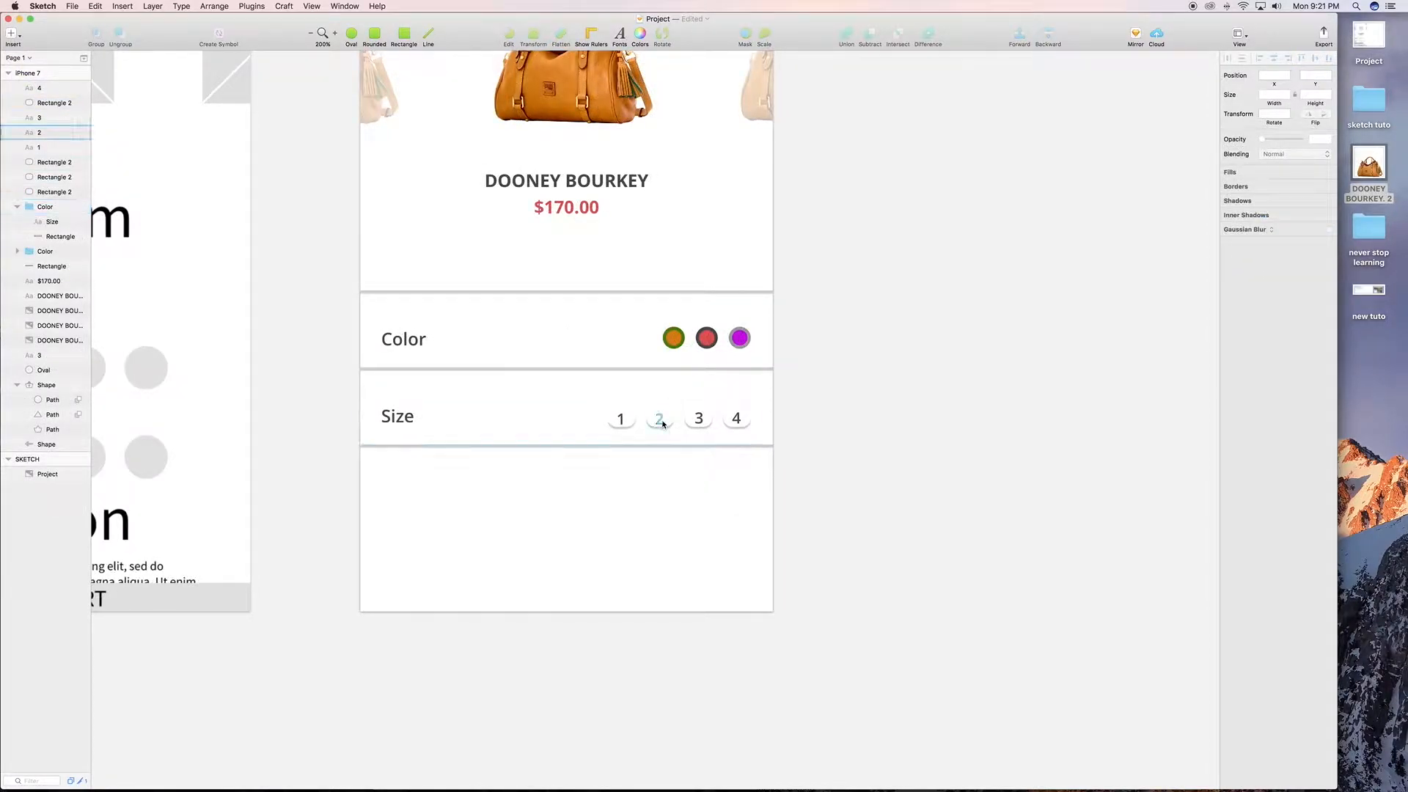
{"action": "left_click", "coordinate": [661, 420]}
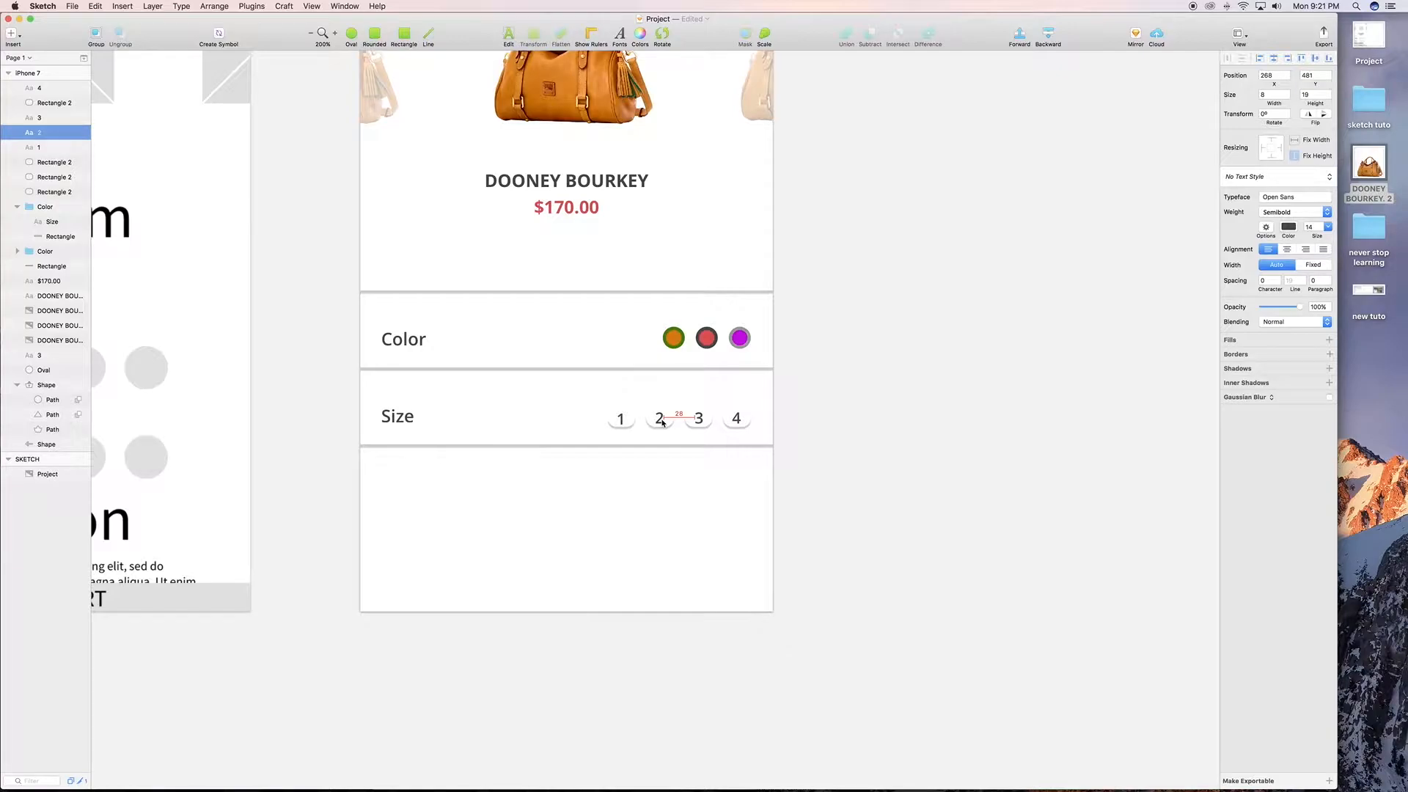
{"action": "left_click", "coordinate": [621, 418]}
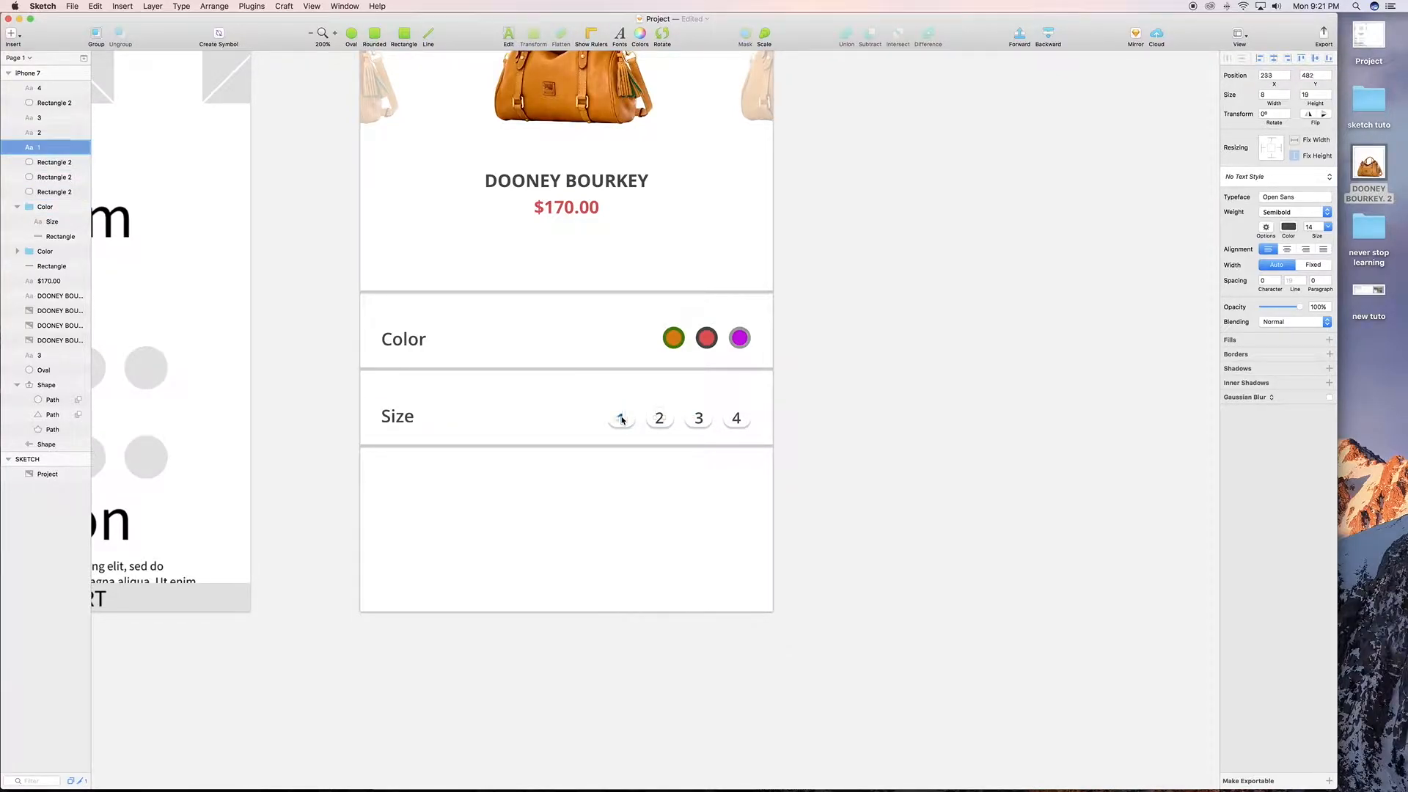
{"action": "key", "text": "Up"}
Turn off the shadow of the button behind the 2 and fill it with dark grey 454545
{"action": "left_click", "coordinate": [667, 421]}
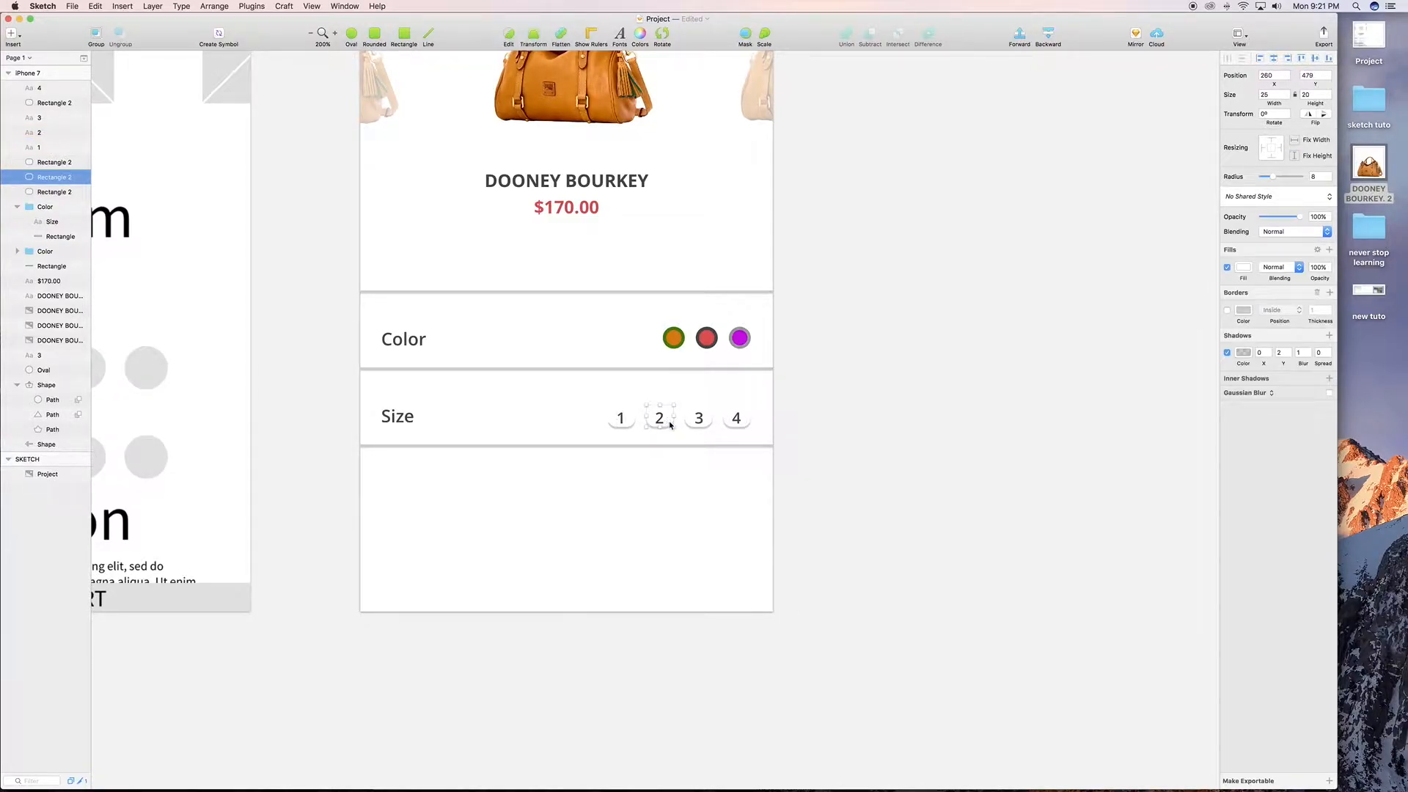
{"action": "left_click", "coordinate": [1227, 352]}
{"action": "left_click", "coordinate": [1243, 267]}
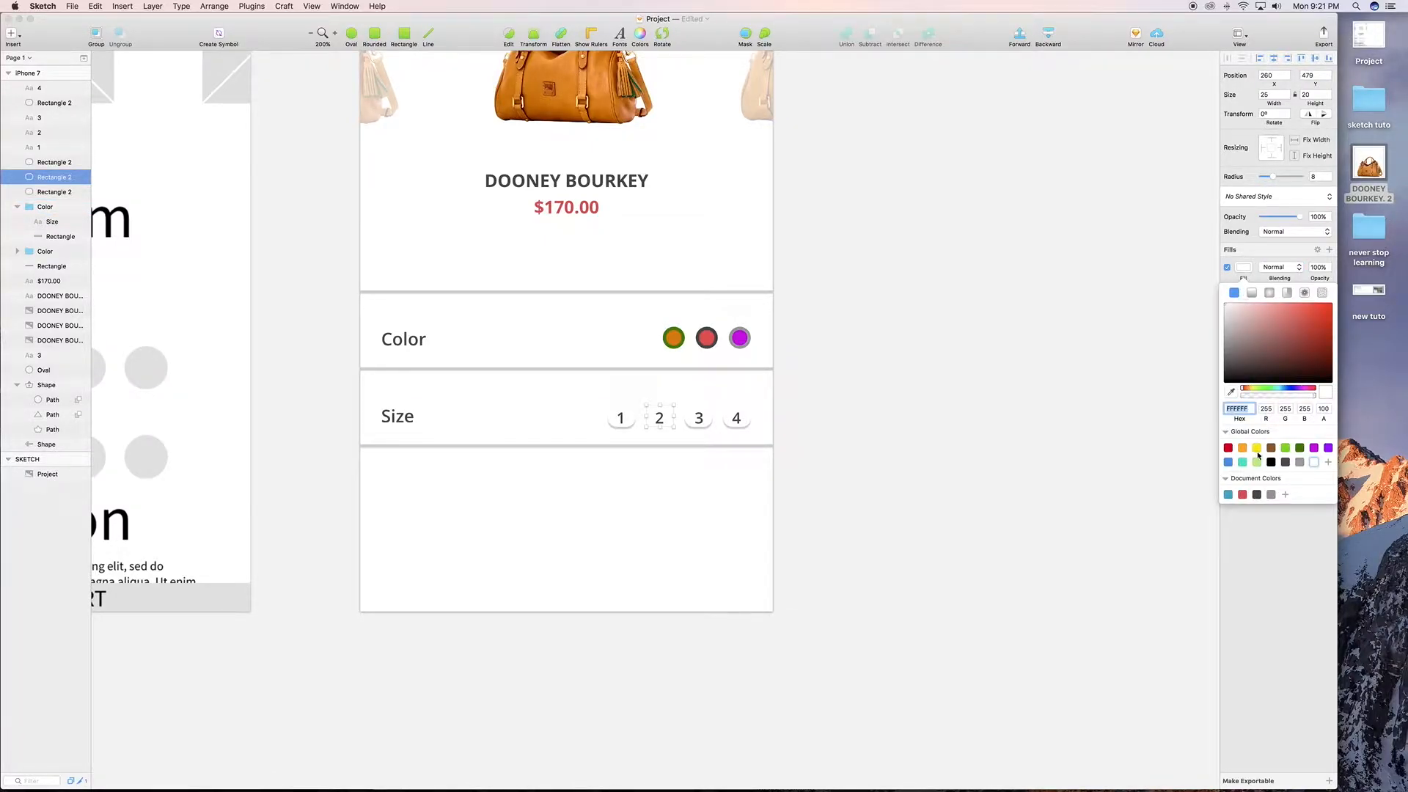
{"action": "left_click", "coordinate": [1257, 495]}
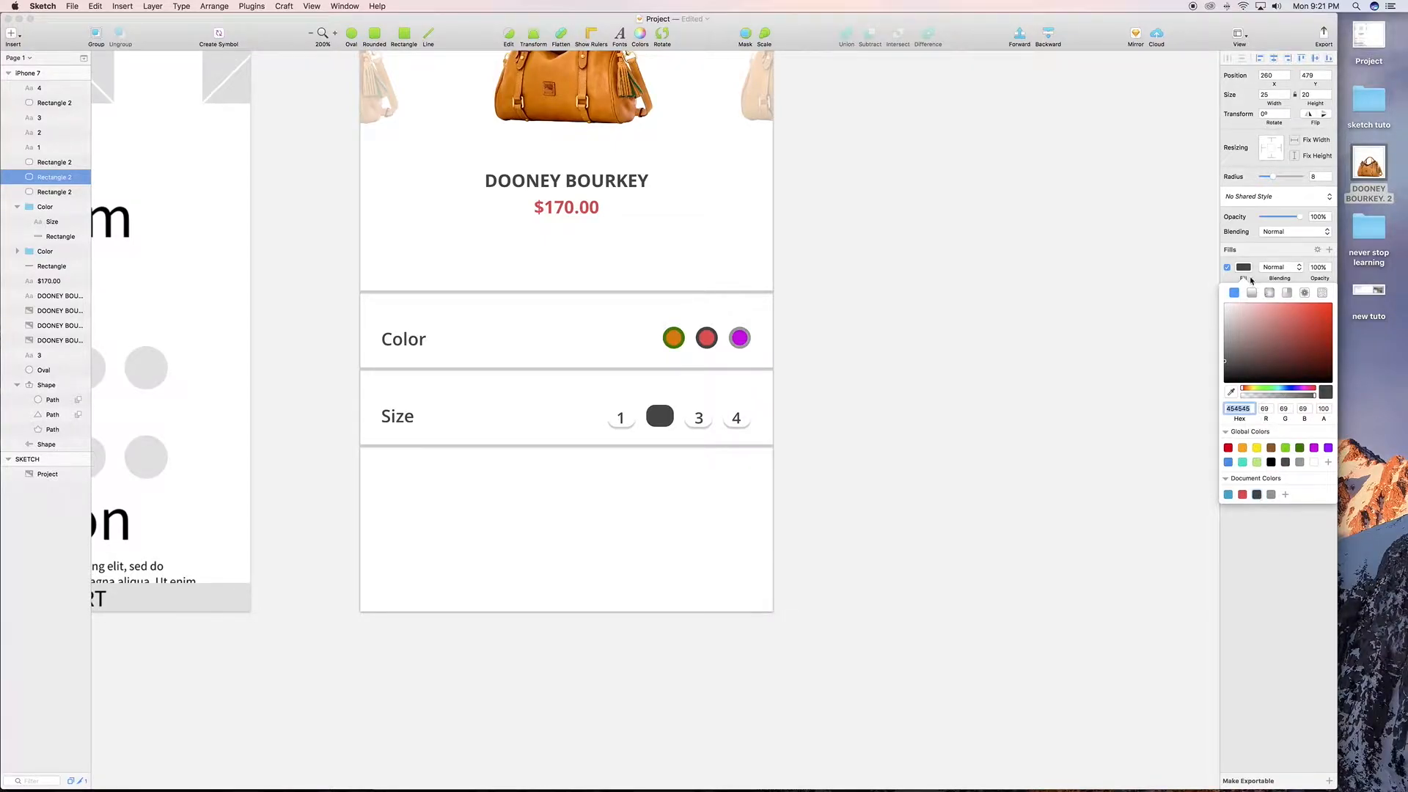
Change the text color of the 2 label to white (FFFFFF)
{"action": "left_click", "coordinate": [660, 418]}
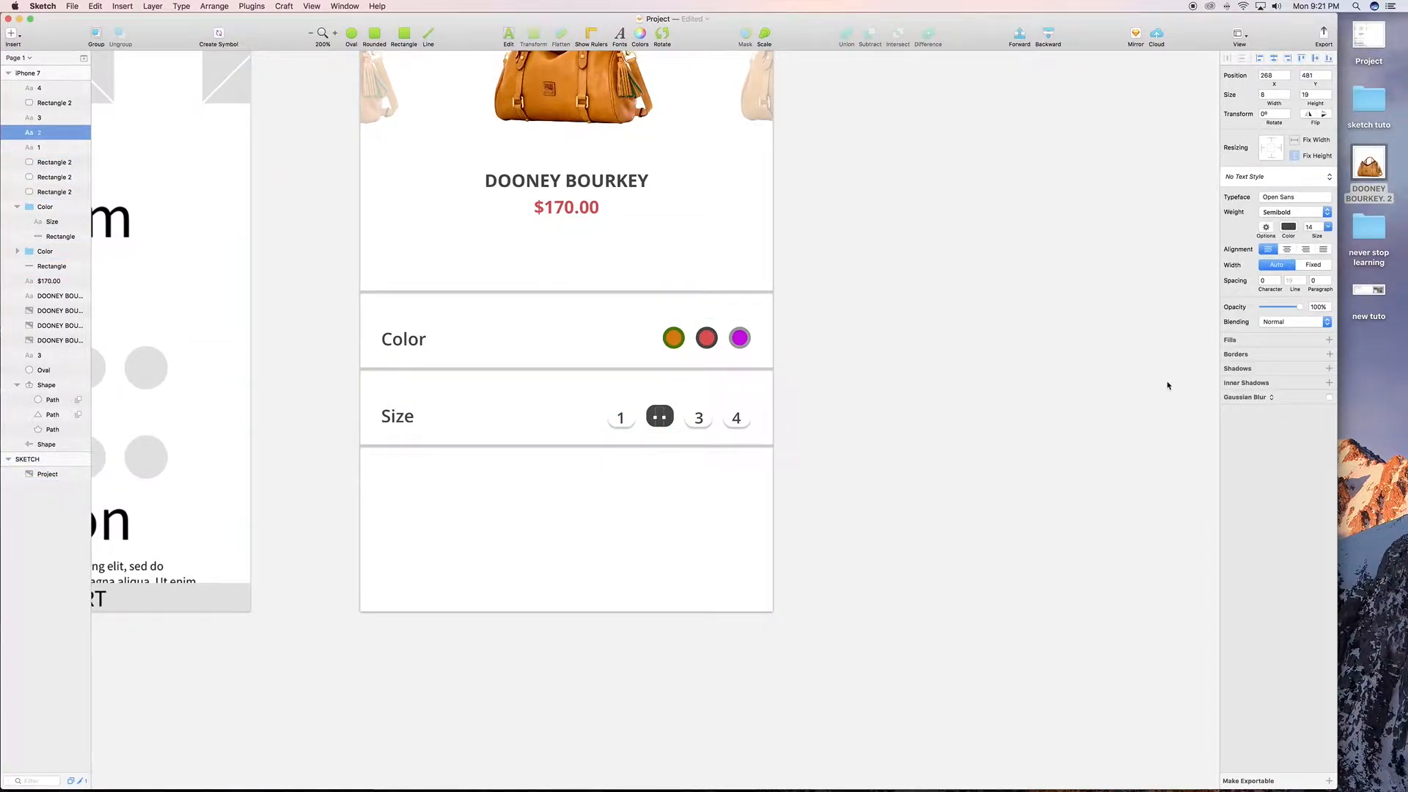
{"action": "left_click", "coordinate": [1287, 228]}
{"action": "left_click_drag", "start_coordinate": [1243, 277], "coordinate": [1177, 164]}
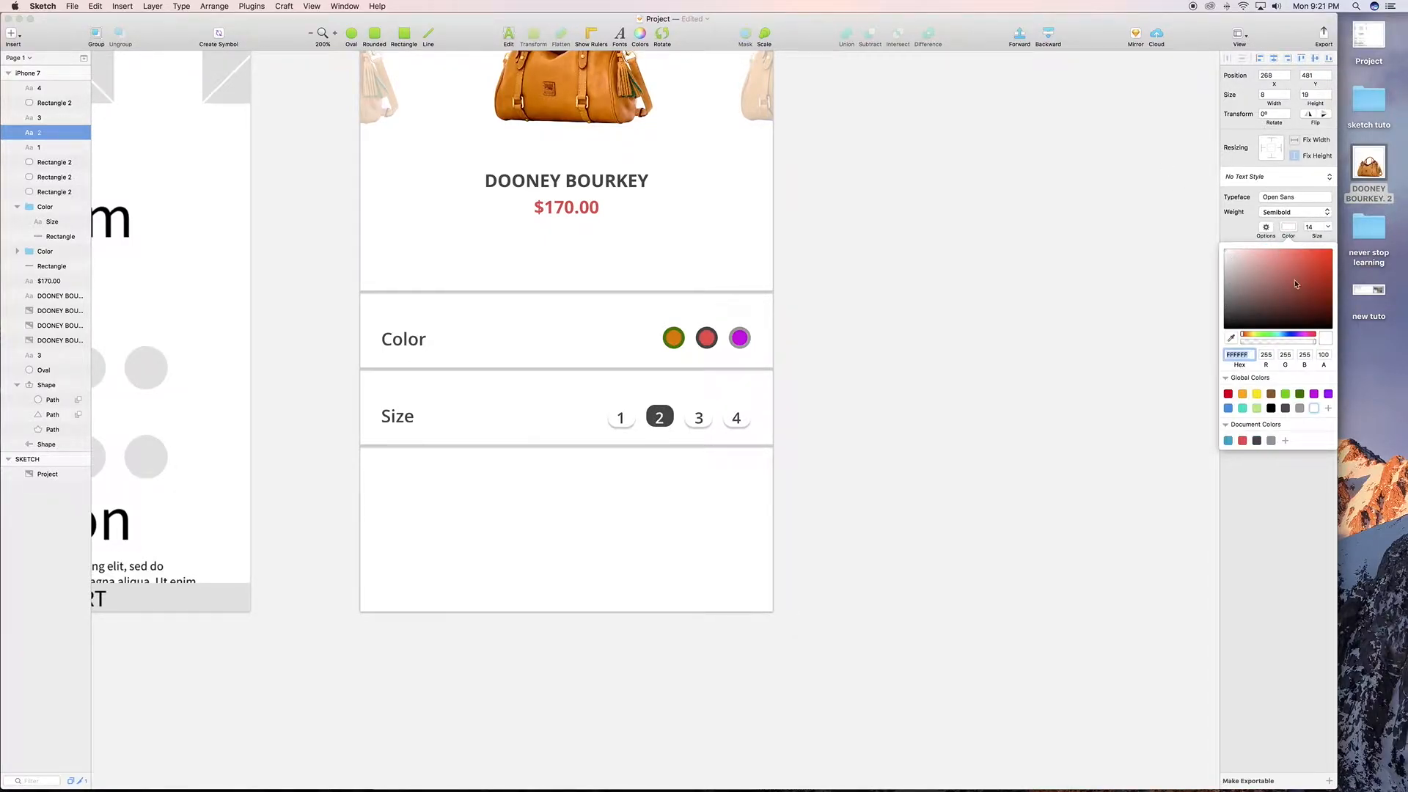
{"action": "left_click", "coordinate": [1288, 228]}
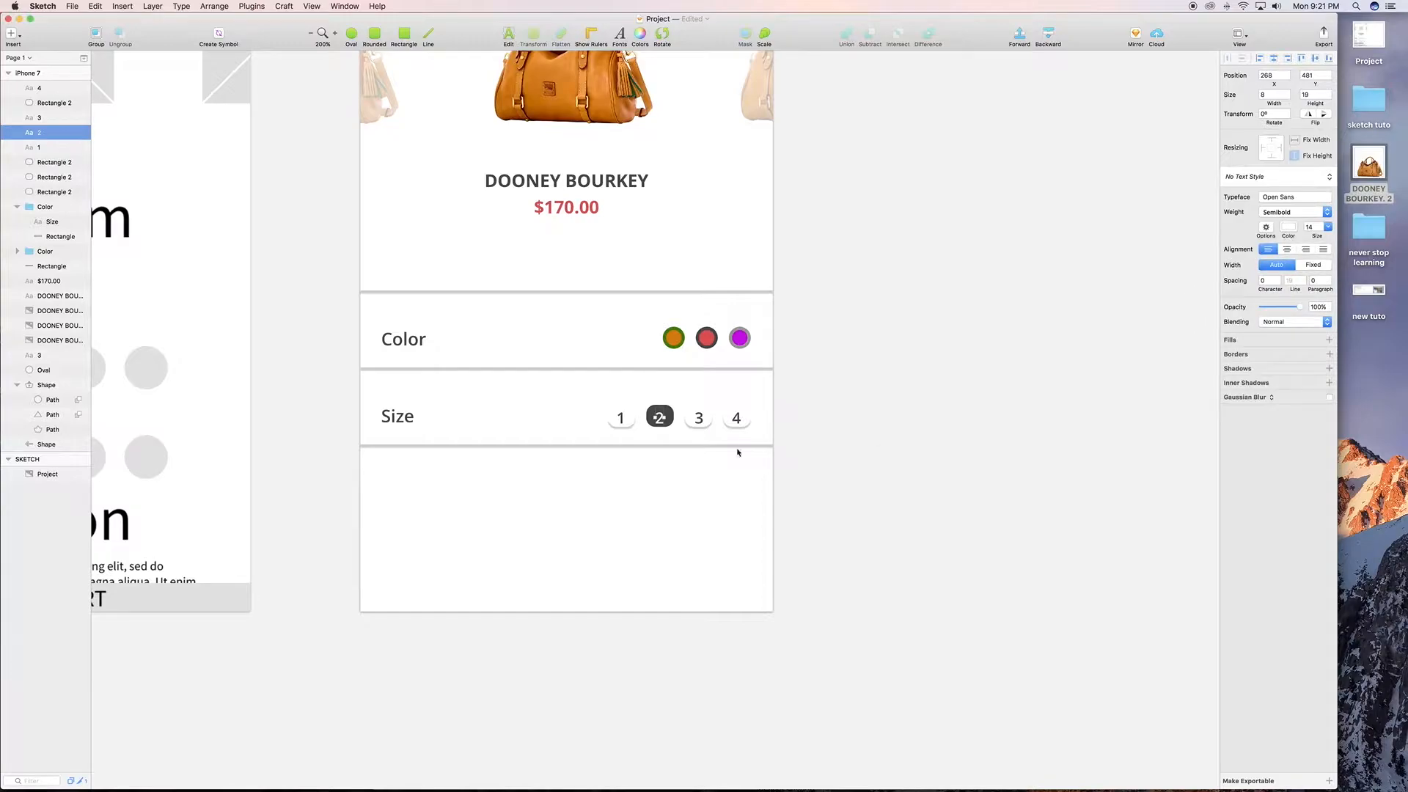
Select the dark size button and its 2 label to check how they align with the neighbouring buttons
{"action": "left_click", "coordinate": [668, 420]}
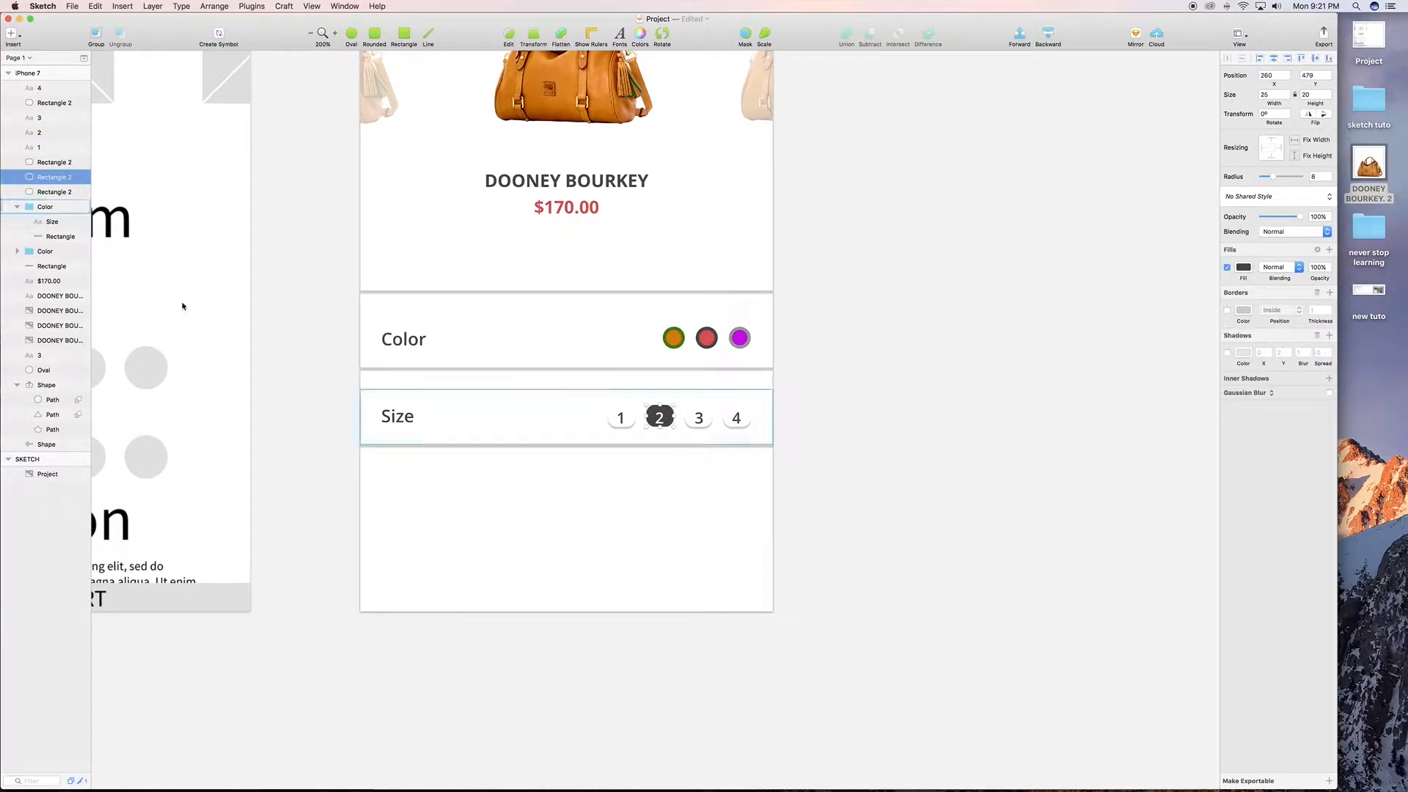
{"action": "left_click", "coordinate": [43, 137], "text": "super"}
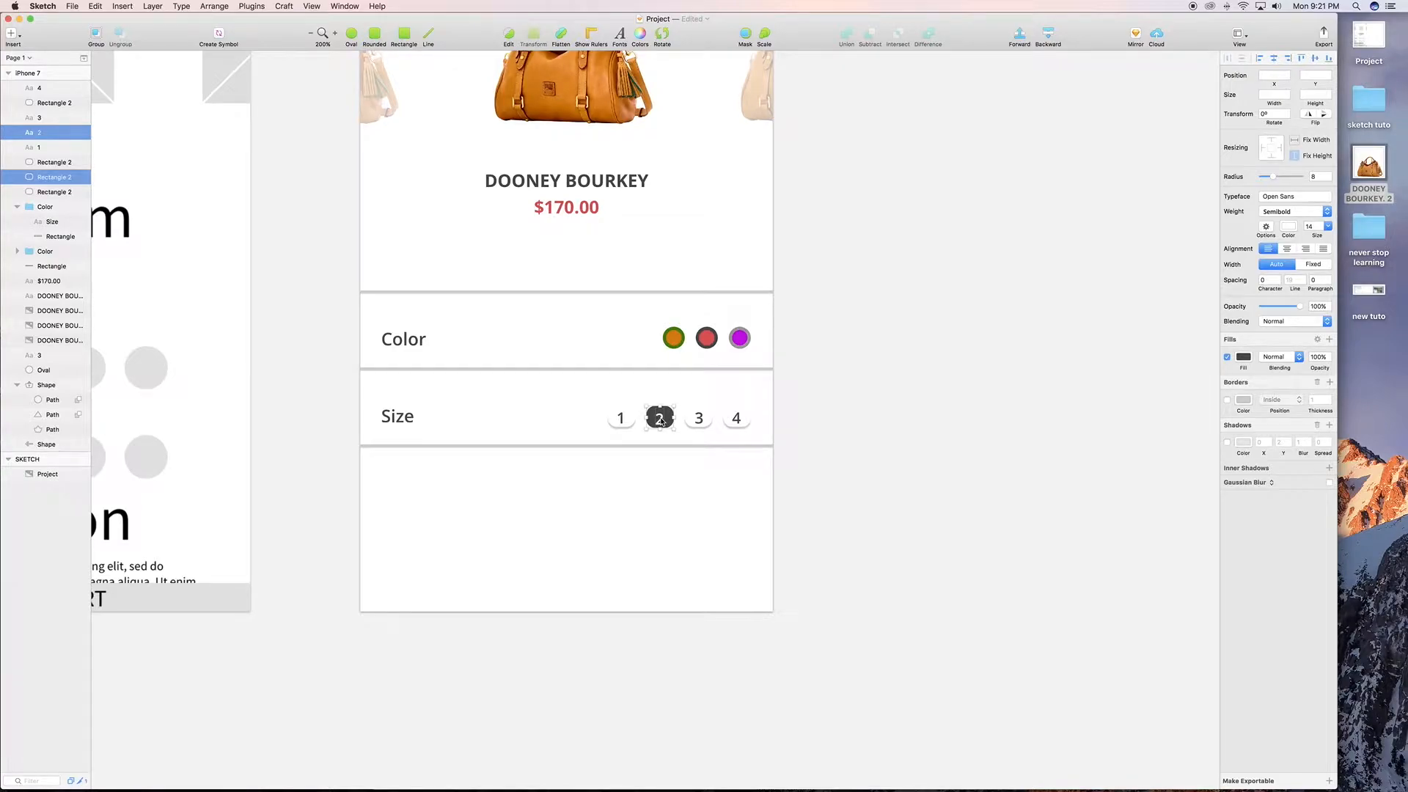
{"action": "double_click", "coordinate": [660, 420]}
{"action": "left_click", "coordinate": [666, 444]}
{"action": "left_click", "coordinate": [660, 420]}
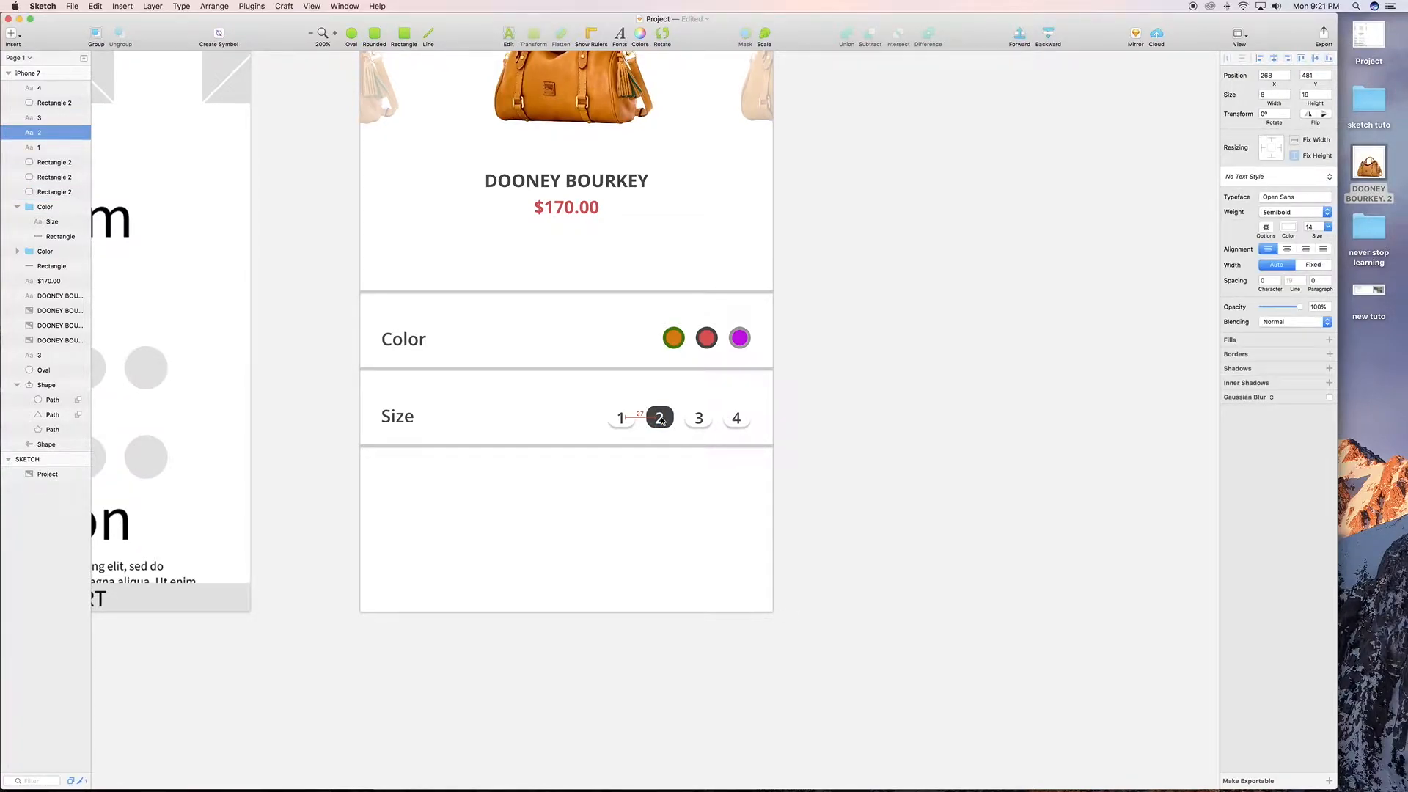
{"action": "left_click", "coordinate": [686, 486]}
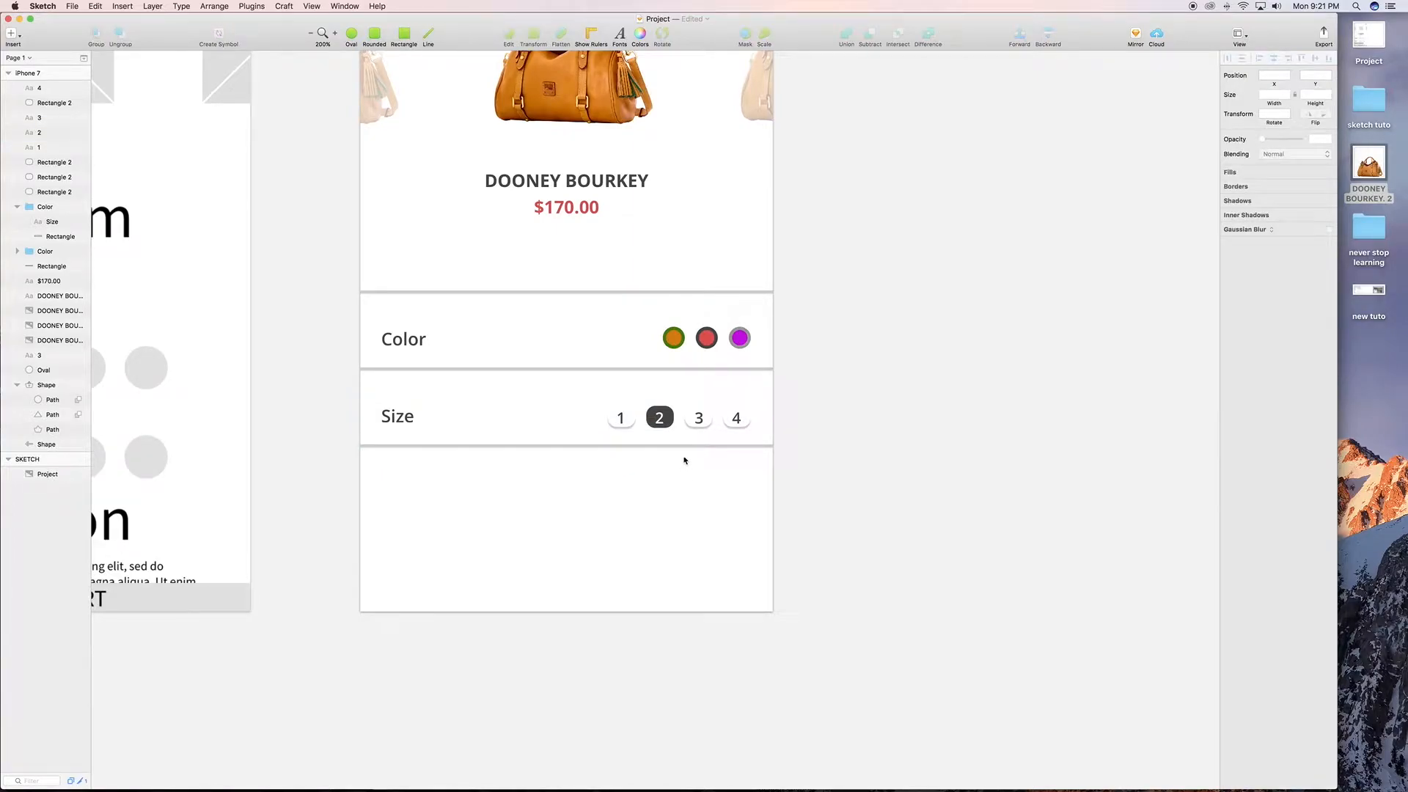
Insert a text layer below the Size row and color it dark grey 454545
{"action": "scroll", "coordinate": [654, 488], "scroll_direction": "left", "scroll_amount": 10}
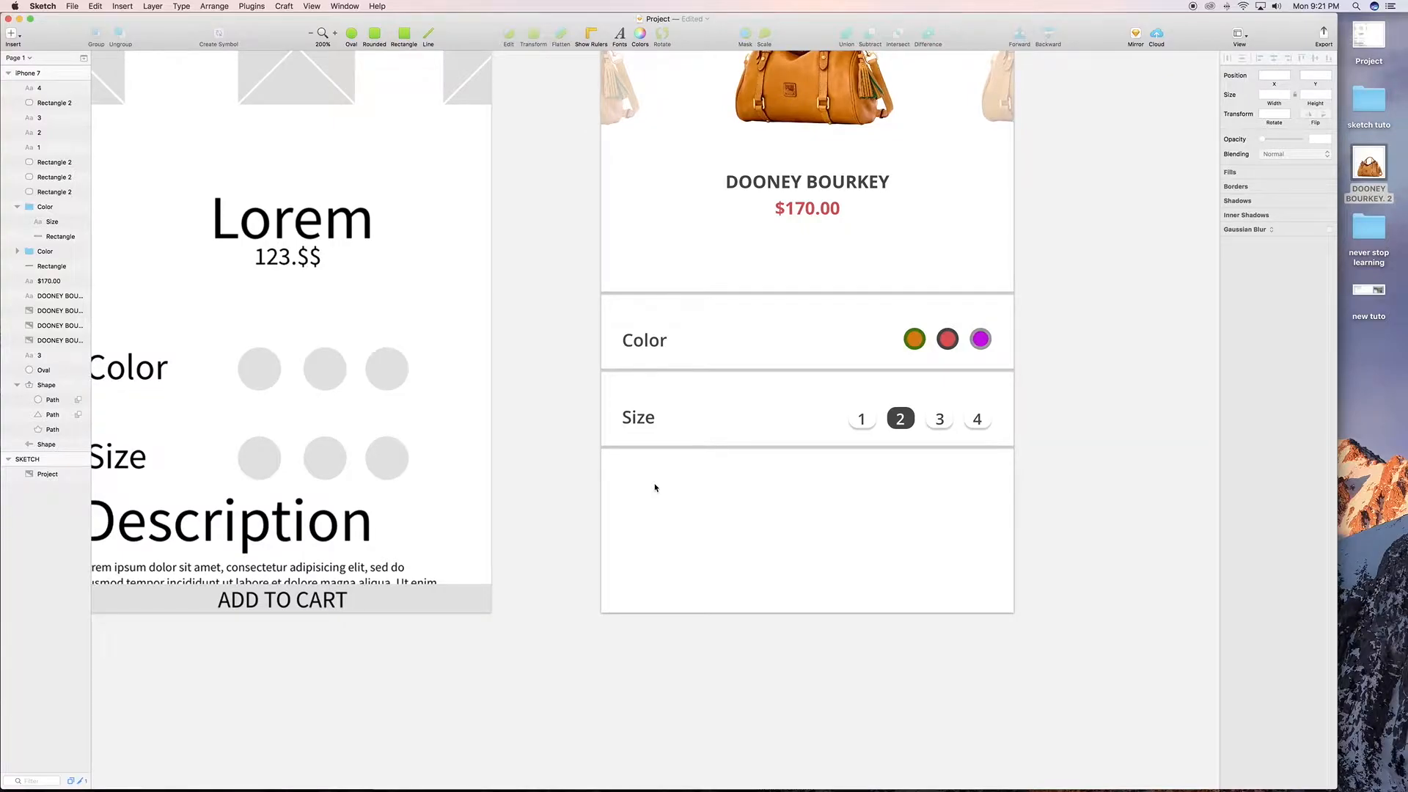
{"action": "key", "text": "super+0"}
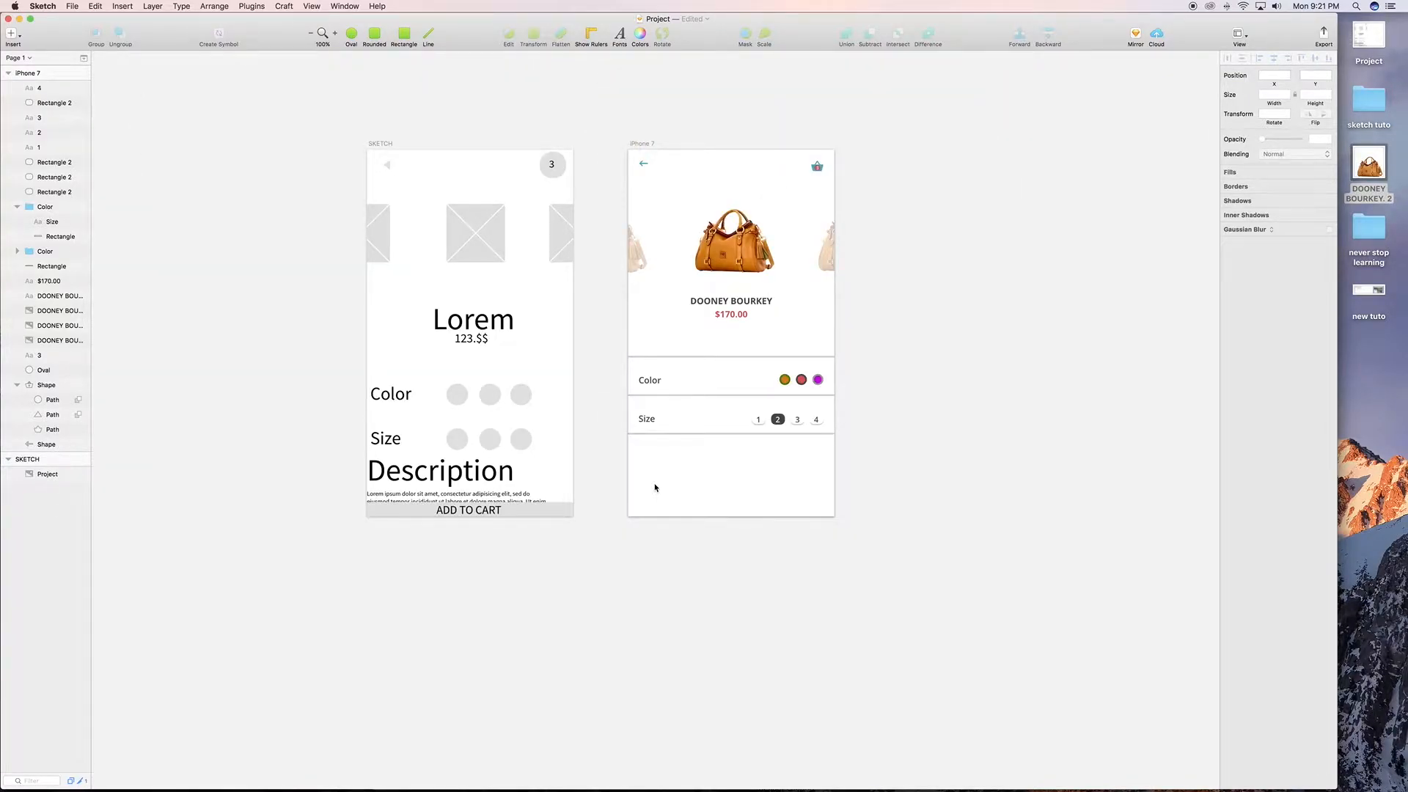
{"action": "key", "text": "super+plus"}
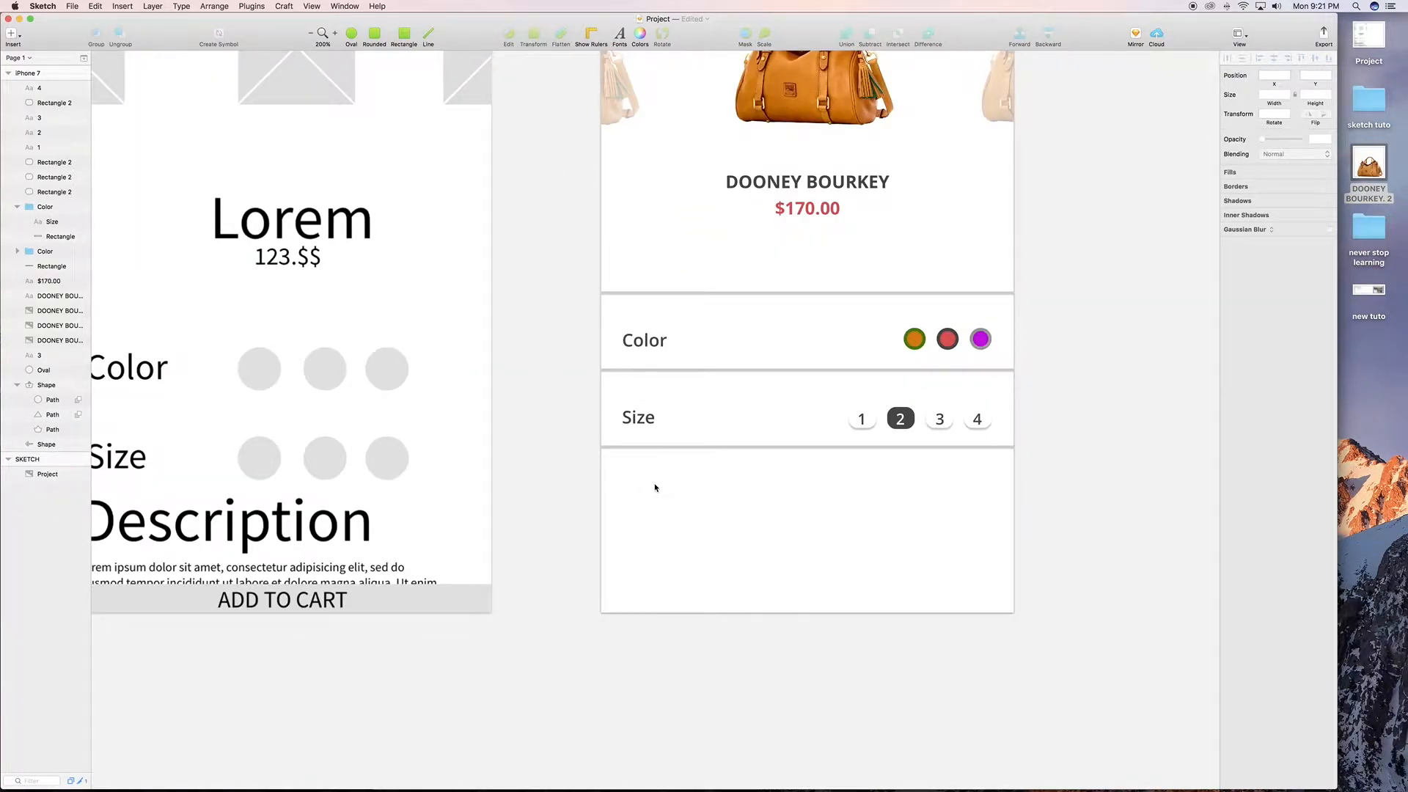
{"action": "key", "text": "super+0"}
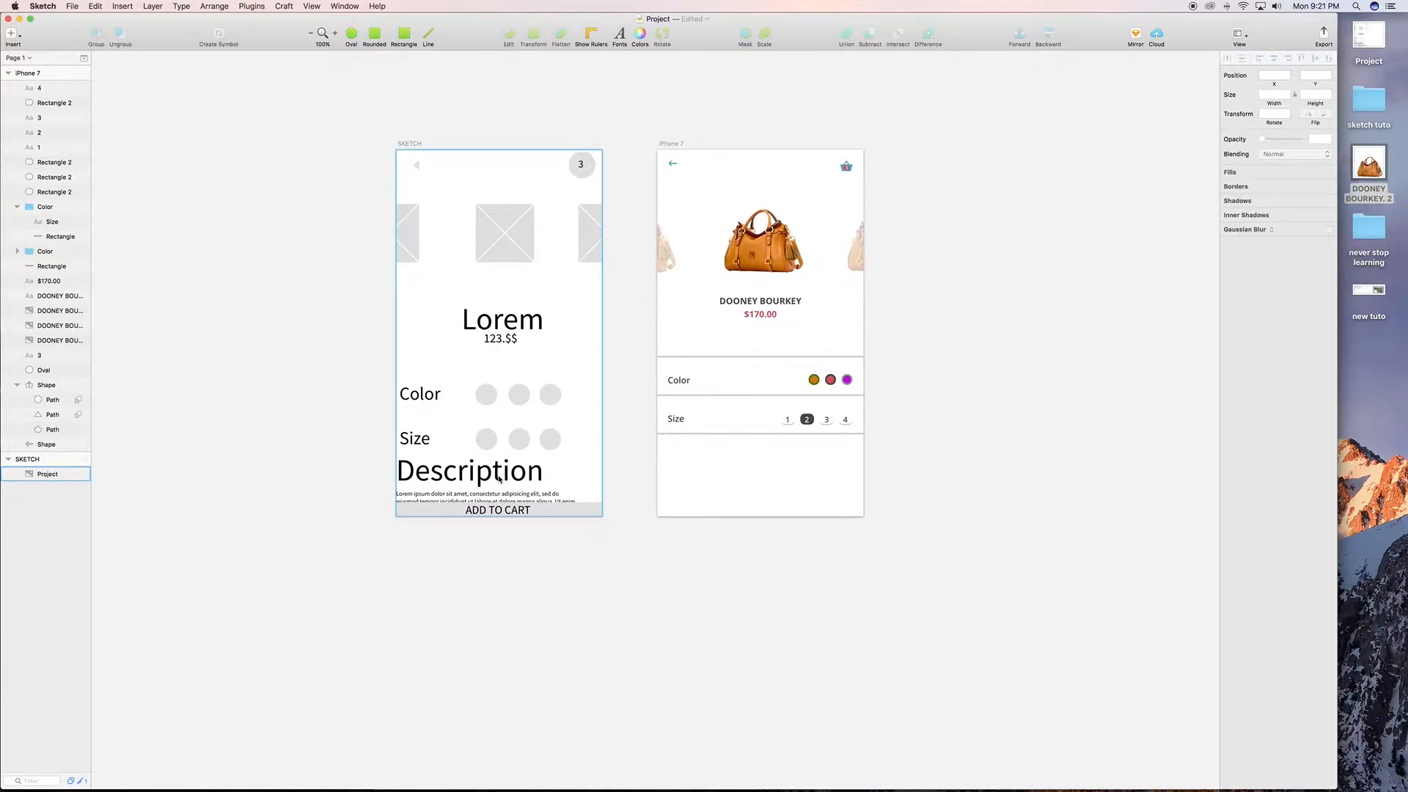
{"action": "left_click", "coordinate": [11, 34]}
{"action": "left_click", "coordinate": [44, 101]}
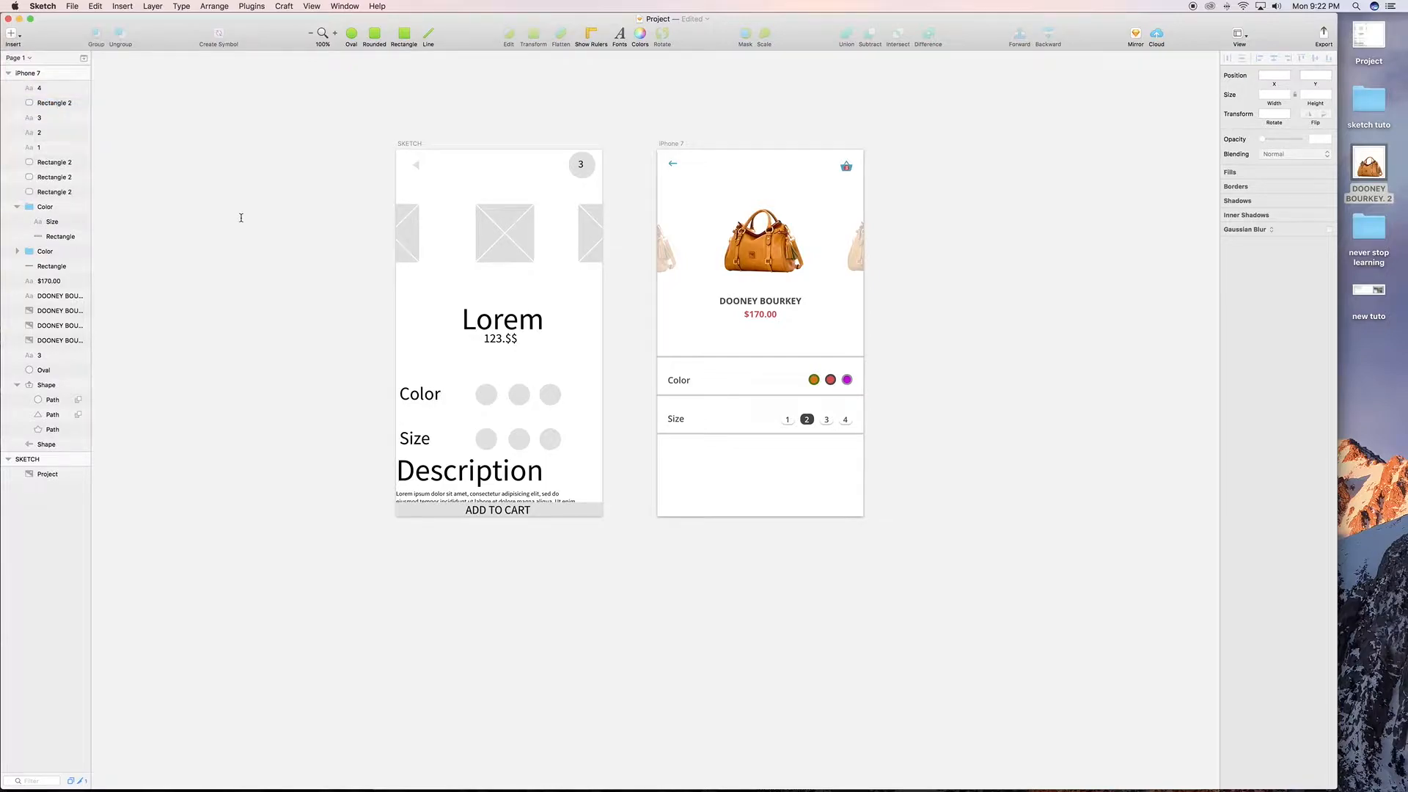
{"action": "left_click", "coordinate": [669, 445]}
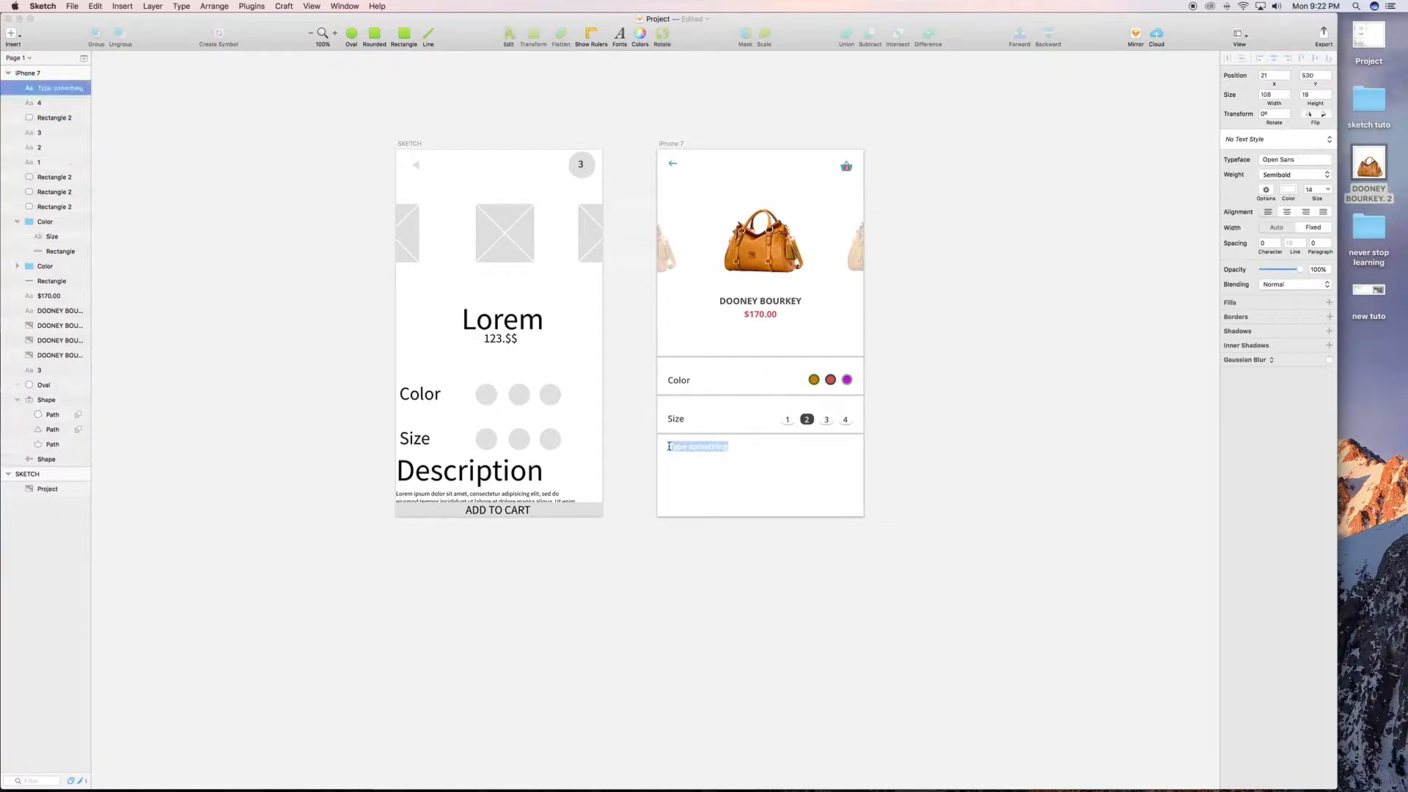
{"action": "left_click", "coordinate": [1289, 189]}
{"action": "left_click", "coordinate": [1256, 404]}
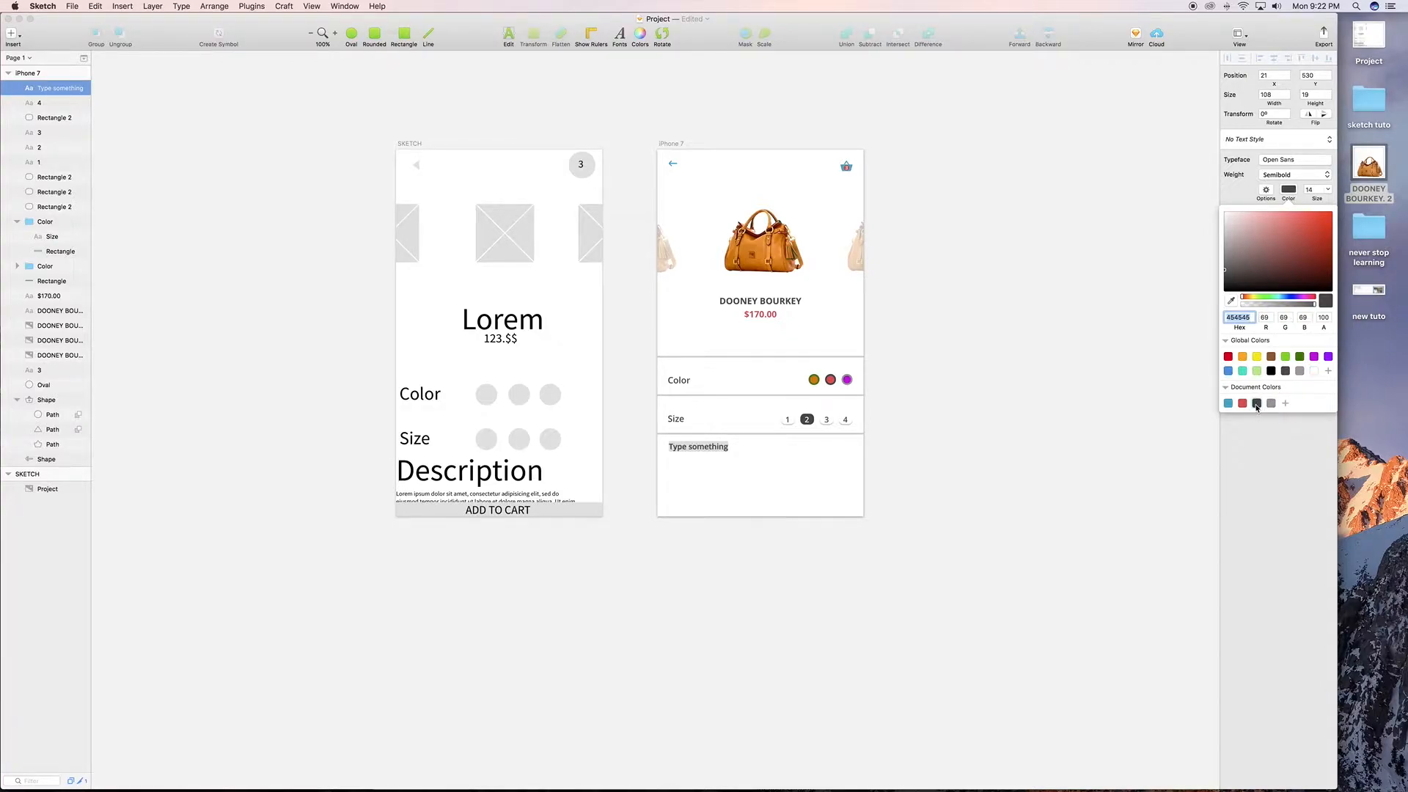
Set the new text layer's font size to 16 and change its text to "Description"
{"action": "left_click", "coordinate": [1316, 190]}
{"action": "key", "text": "BackSpace"}
{"action": "type", "text": "6"}
{"action": "key", "text": "Return"}
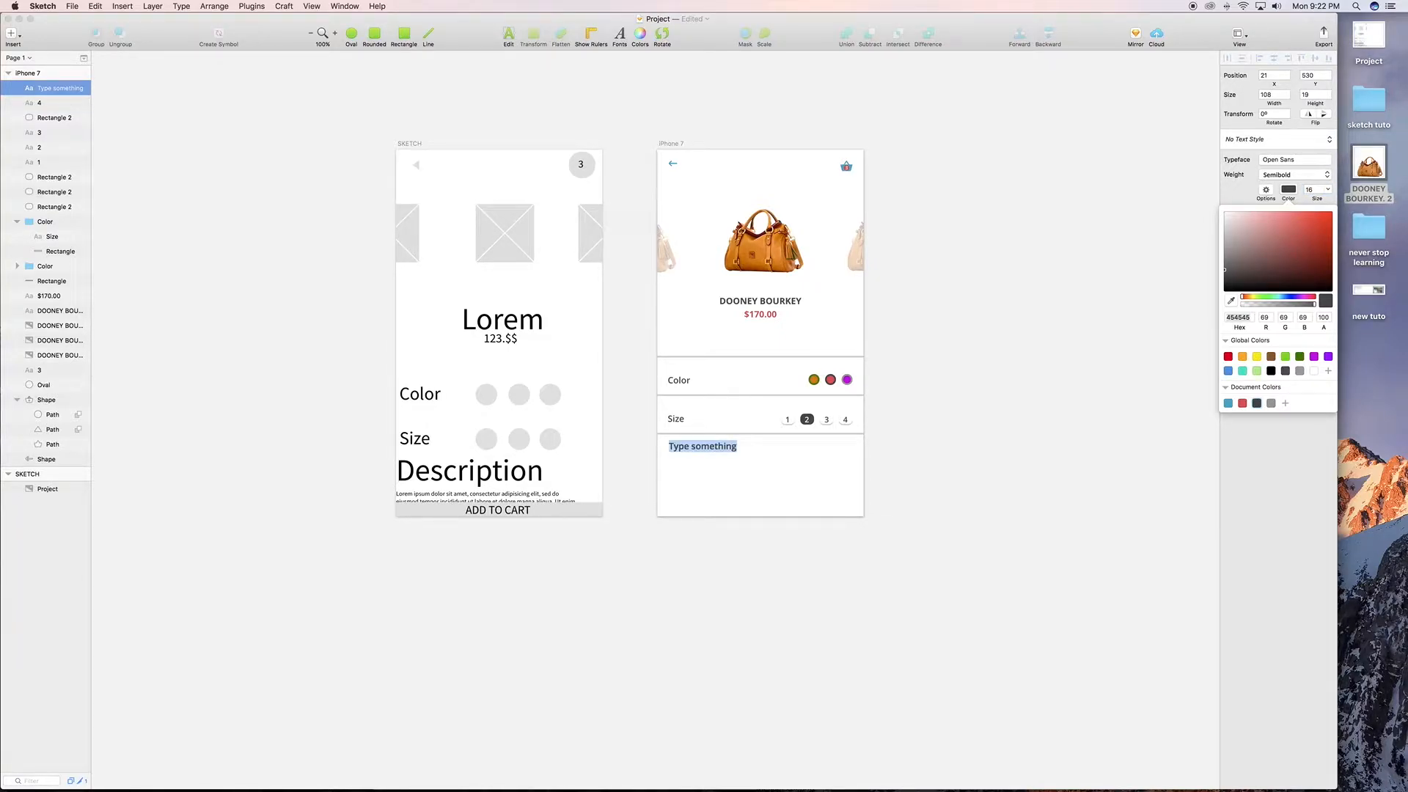
{"action": "type", "text": "Description"}
{"action": "key", "text": "Escape"}
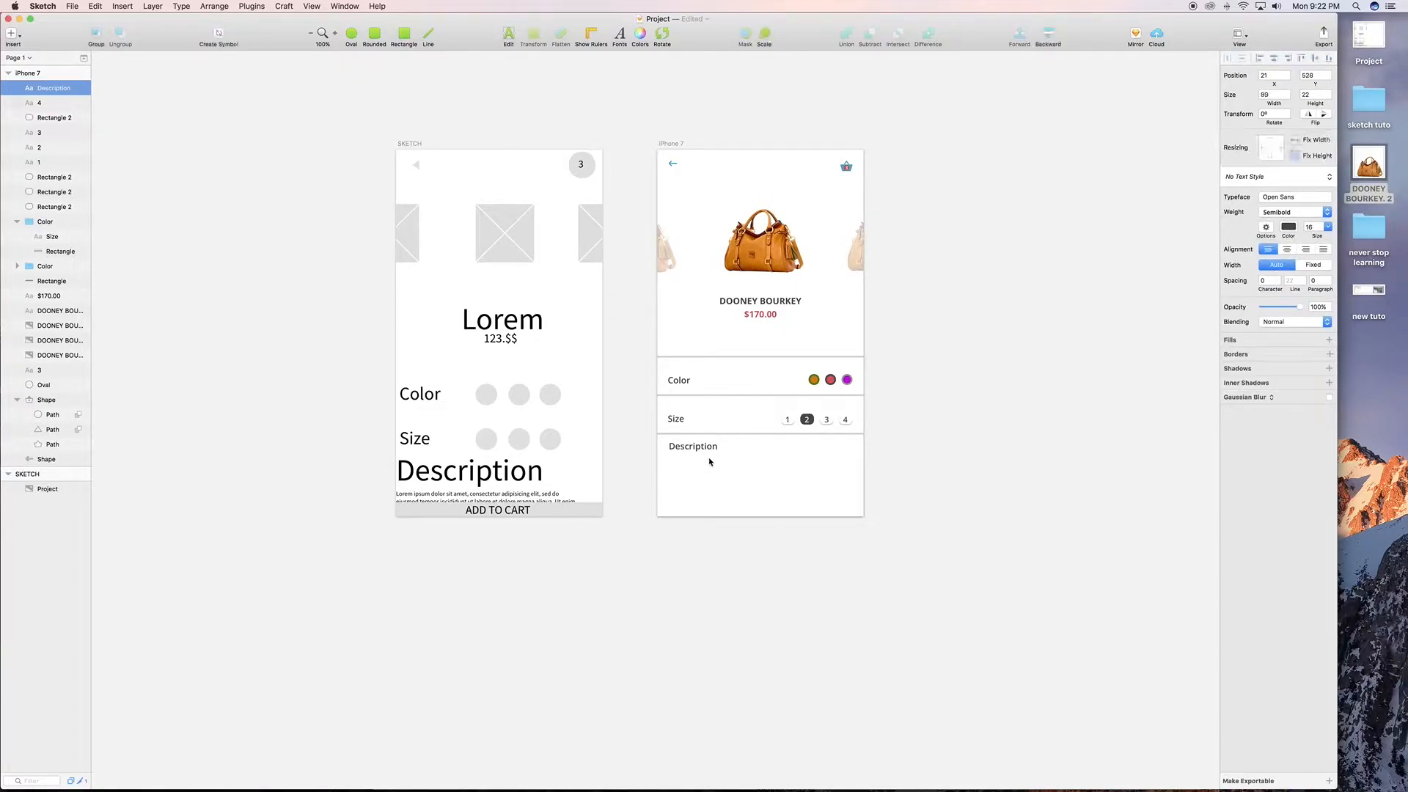
Nudge the Description heading into line with the Color and Size labels, just below the Size row's divider
{"action": "key", "text": "shift+Left"}
{"action": "key", "text": "shift+Left"}
{"action": "key", "text": "Left"}
{"action": "key", "text": "Left"}
{"action": "key", "text": "shift+Right"}
{"action": "key", "text": "shift+Right"}
{"action": "key", "text": "shift+Up"}
{"action": "key", "text": "Up"}
{"action": "key", "text": "Up"}
{"action": "key", "text": "Up"}
{"action": "key", "text": "Up"}
{"action": "key", "text": "Up"}
{"action": "key", "text": "Up"}
{"action": "key", "text": "Up"}
{"action": "key", "text": "shift+Down"}
{"action": "key", "text": "Down"}
{"action": "key", "text": "Down"}
{"action": "key", "text": "Down"}
{"action": "key", "text": "Down"}
{"action": "key", "text": "Down"}
{"action": "key", "text": "Down"}
{"action": "key", "text": "Down"}
{"action": "key", "text": "Down"}
{"action": "key", "text": "Down"}
Switch to the lipsum.com page in Safari and copy its opening text from "Lorem Ipsum is simply dummy text" through "1500s"
{"action": "key", "text": "ctrl+Up"}
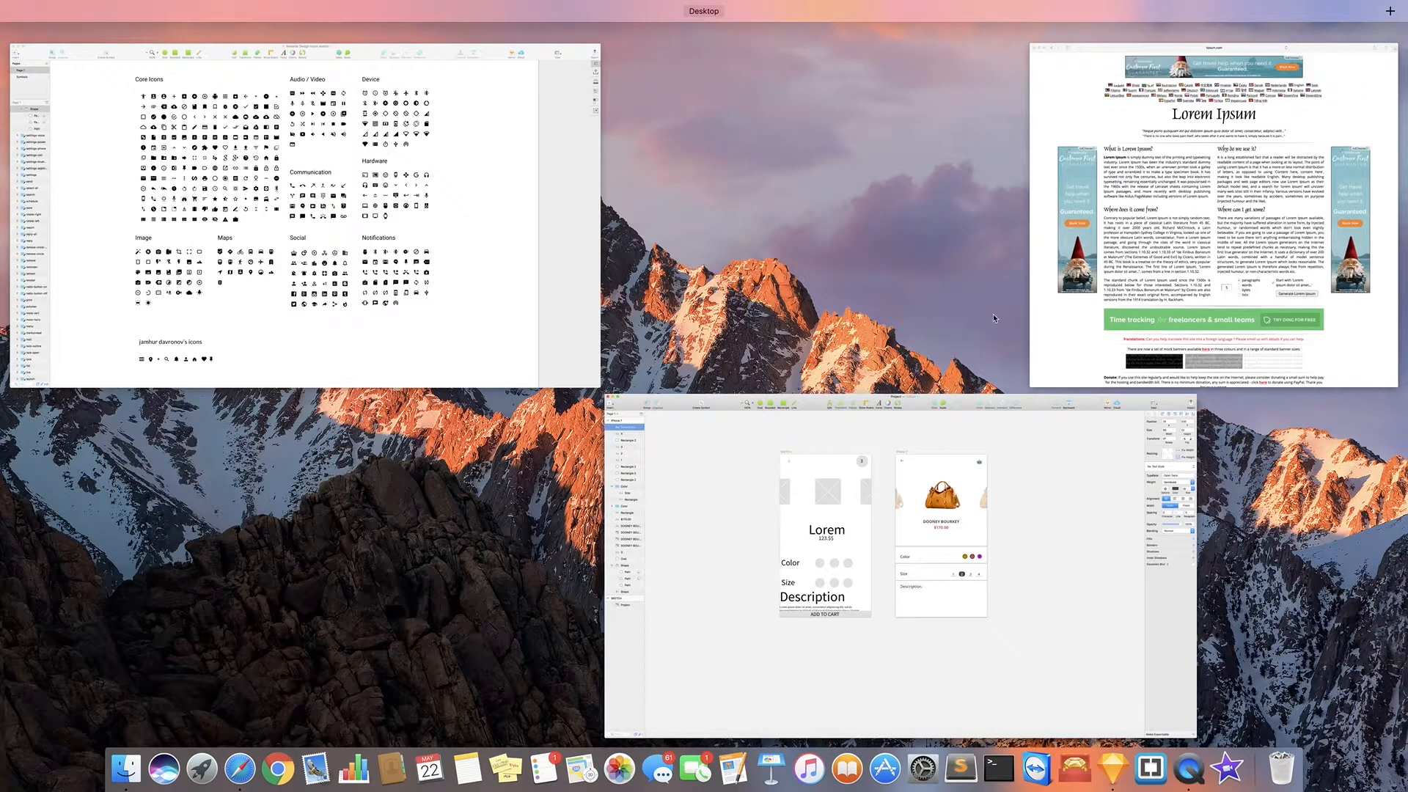
{"action": "left_click", "coordinate": [1118, 272]}
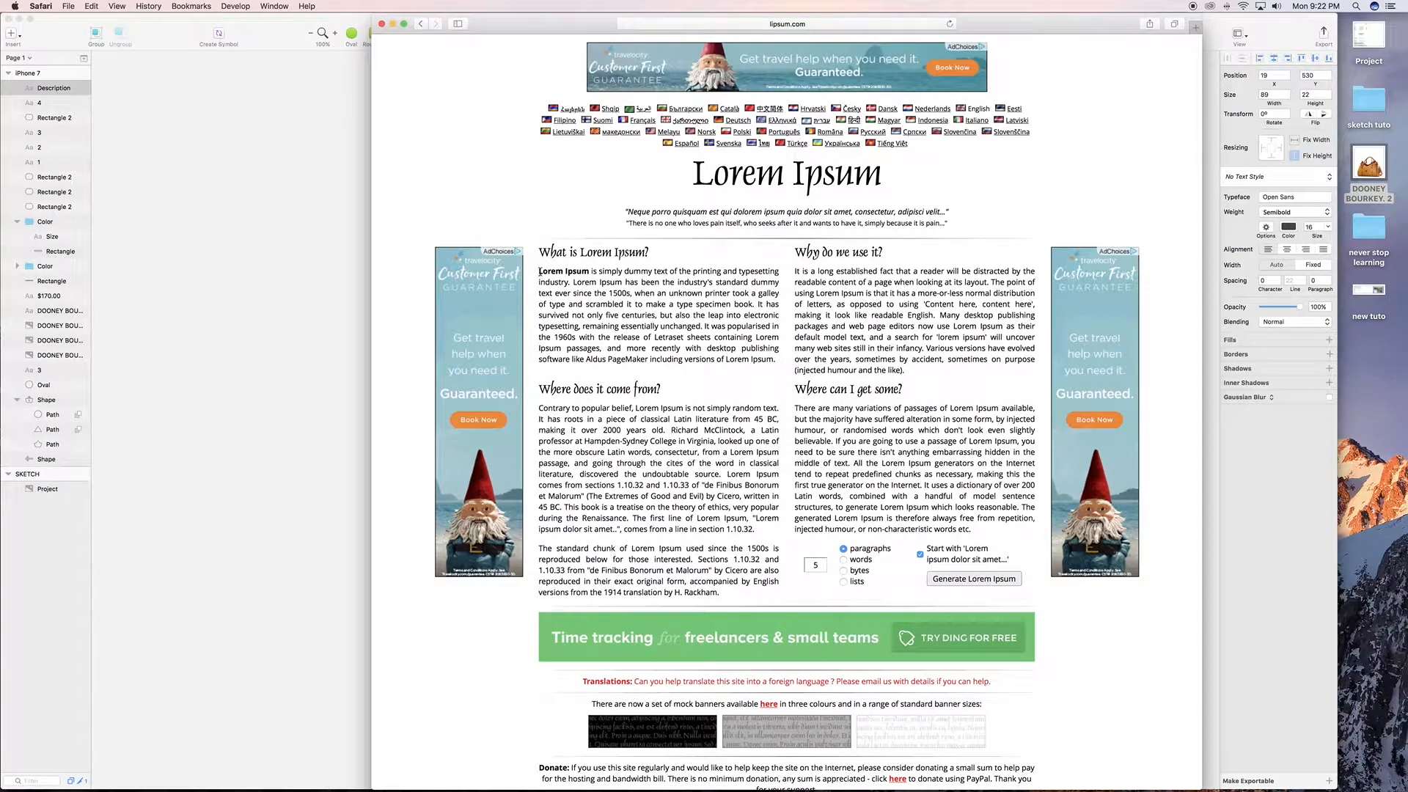
{"action": "left_click_drag", "start_coordinate": [541, 271], "coordinate": [627, 290]}
{"action": "key", "text": "super+c"}
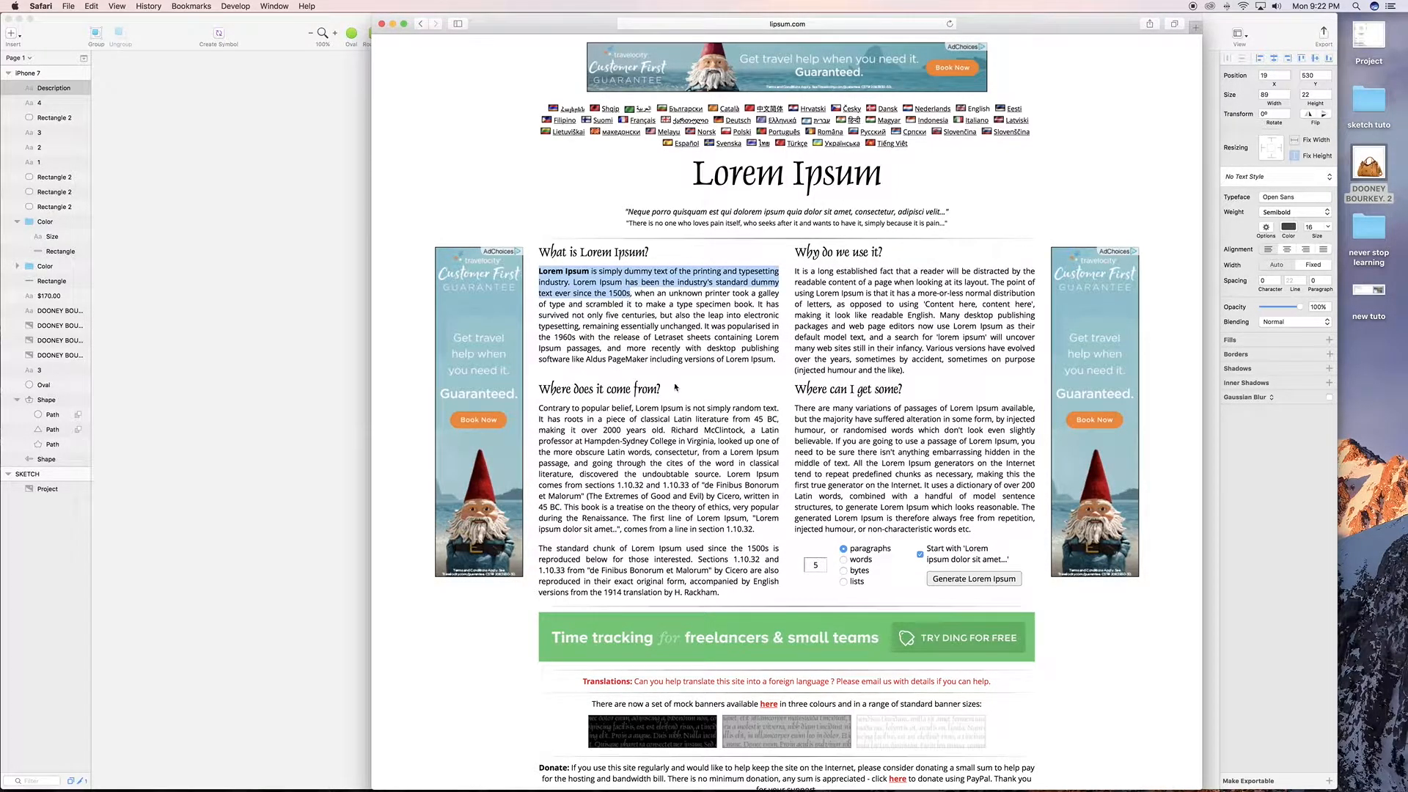
Return to Sketch, paste the copied paragraph onto the iPhone 7 artboard and narrow its text box to 336 wide
{"action": "key", "text": "ctrl+Up"}
{"action": "left_click", "coordinate": [674, 387]}
{"action": "left_click", "coordinate": [702, 465]}
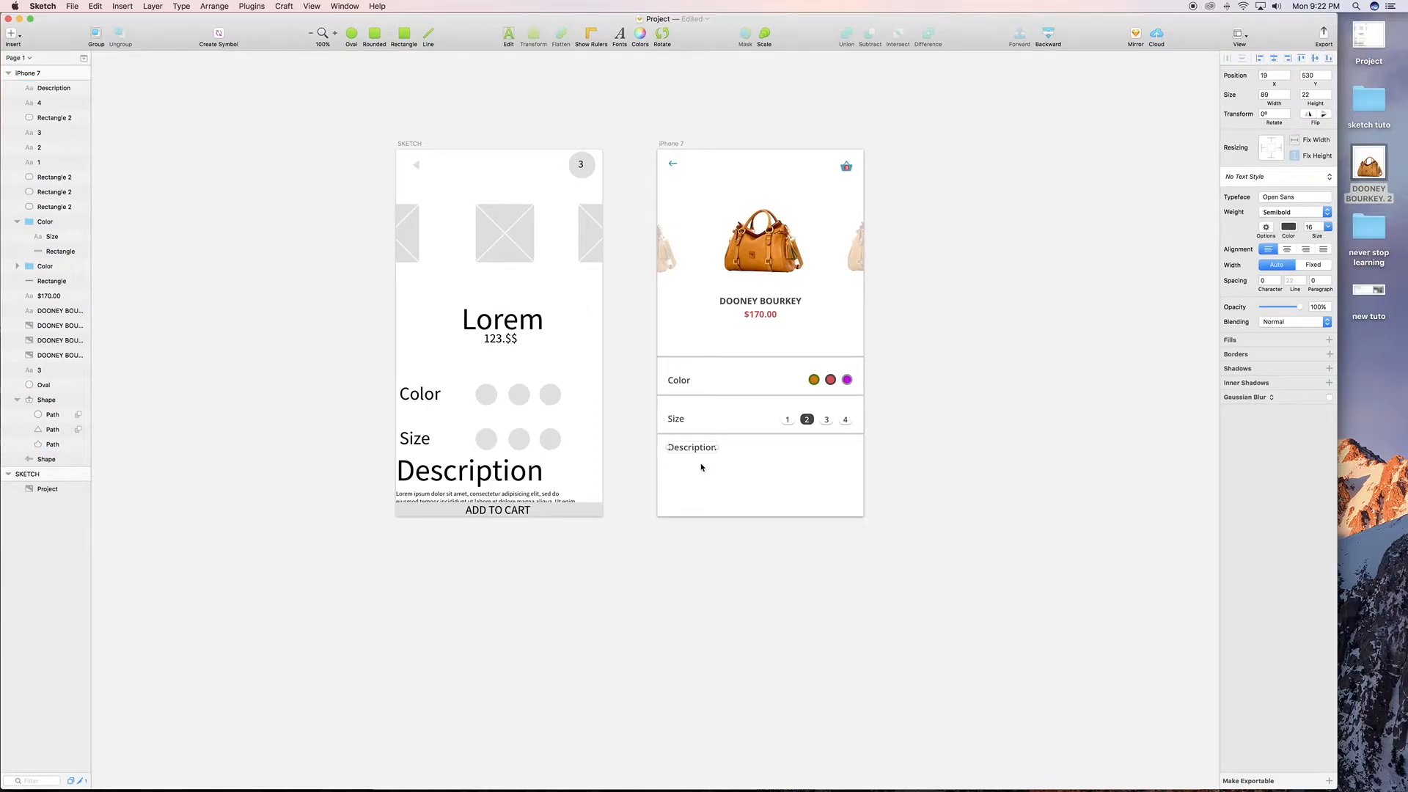
{"action": "key", "text": "super+v"}
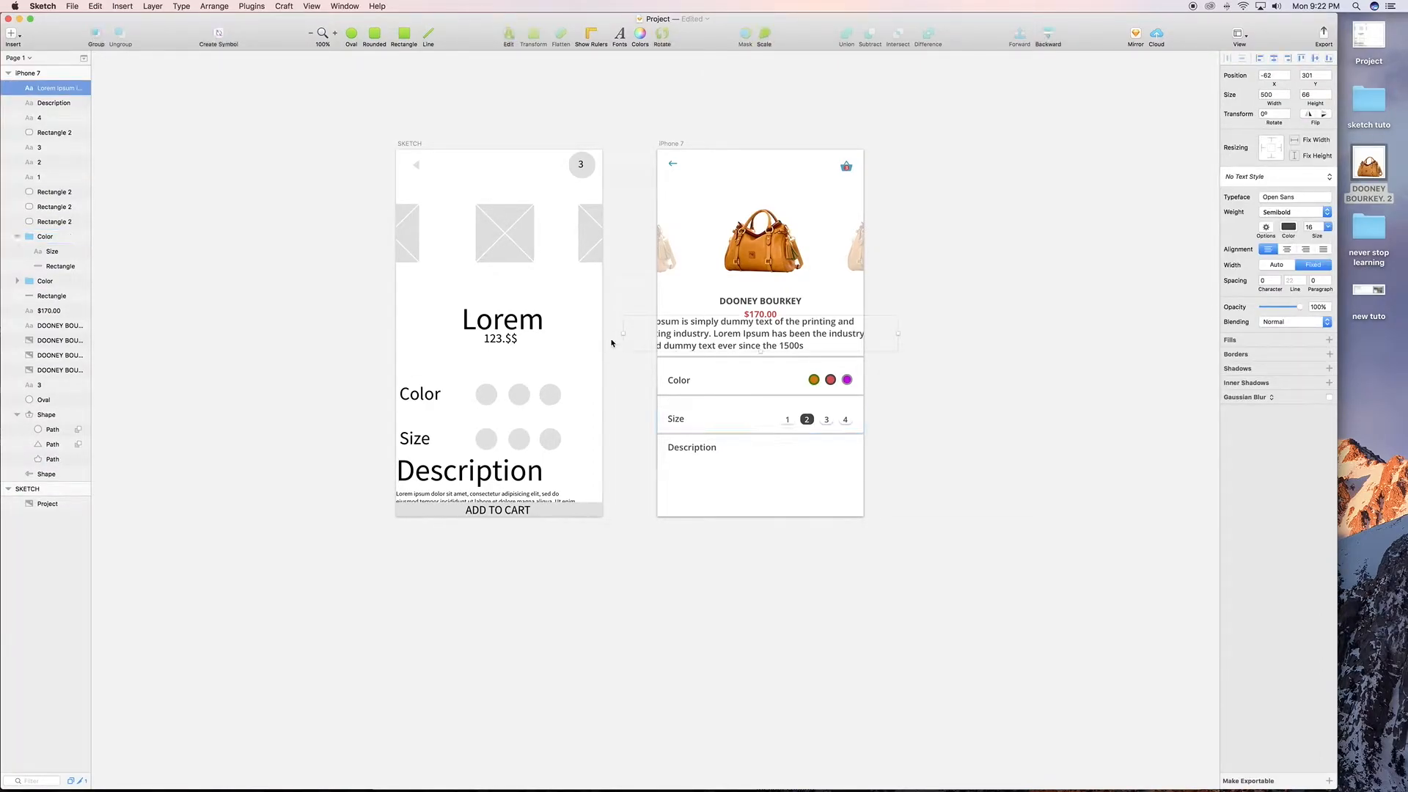
{"action": "left_click_drag", "start_coordinate": [622, 333], "coordinate": [667, 333]}
{"action": "left_click_drag", "start_coordinate": [900, 334], "coordinate": [805, 485]}
Nudge the pasted paragraph to Y 556, just beneath the Description heading
{"action": "key", "text": "shift+Down"}
{"action": "key", "text": "shift+Down"}
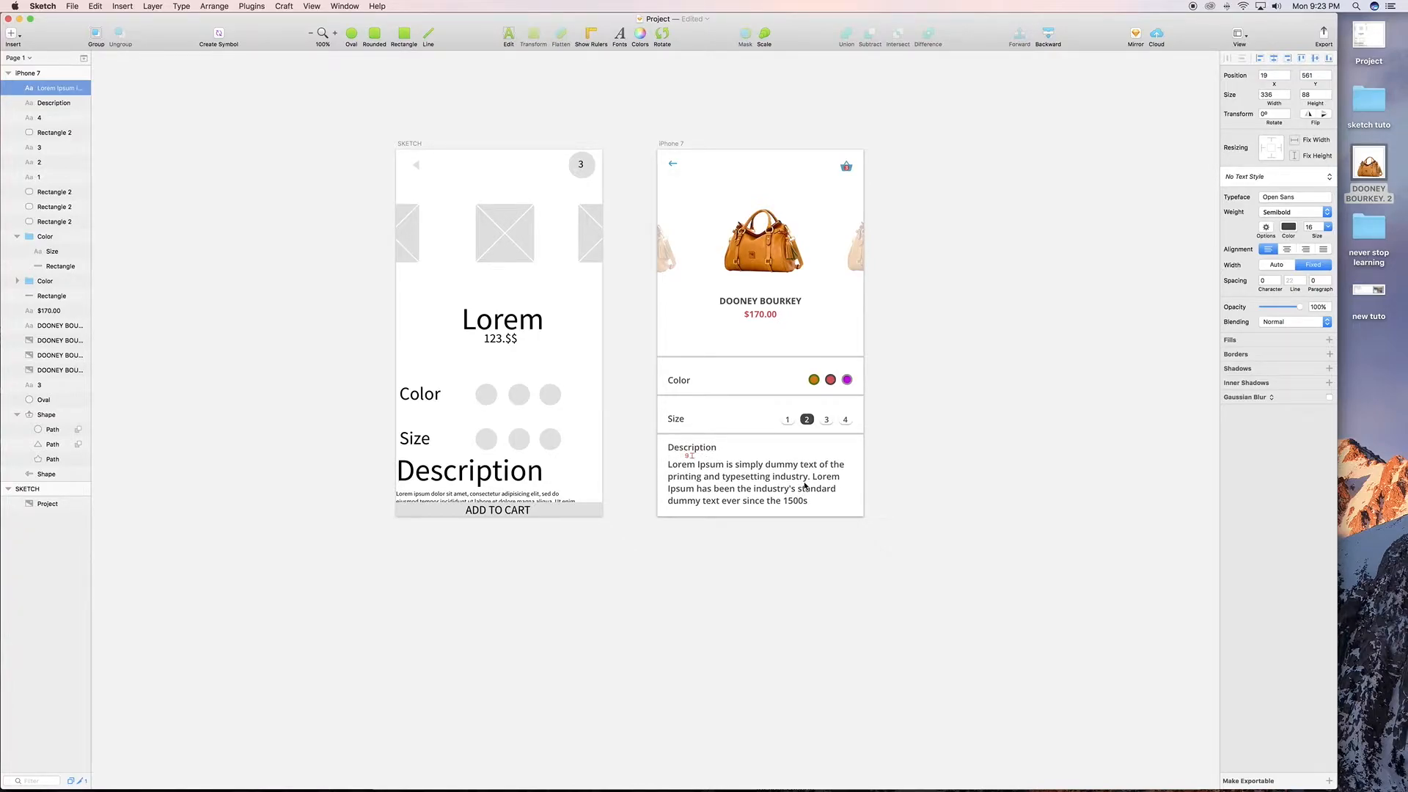
{"action": "key", "text": "shift+Up"}
{"action": "key", "text": "Down"}
{"action": "key", "text": "Down"}
{"action": "key", "text": "Down"}
{"action": "key", "text": "Down"}
{"action": "key", "text": "Down"}
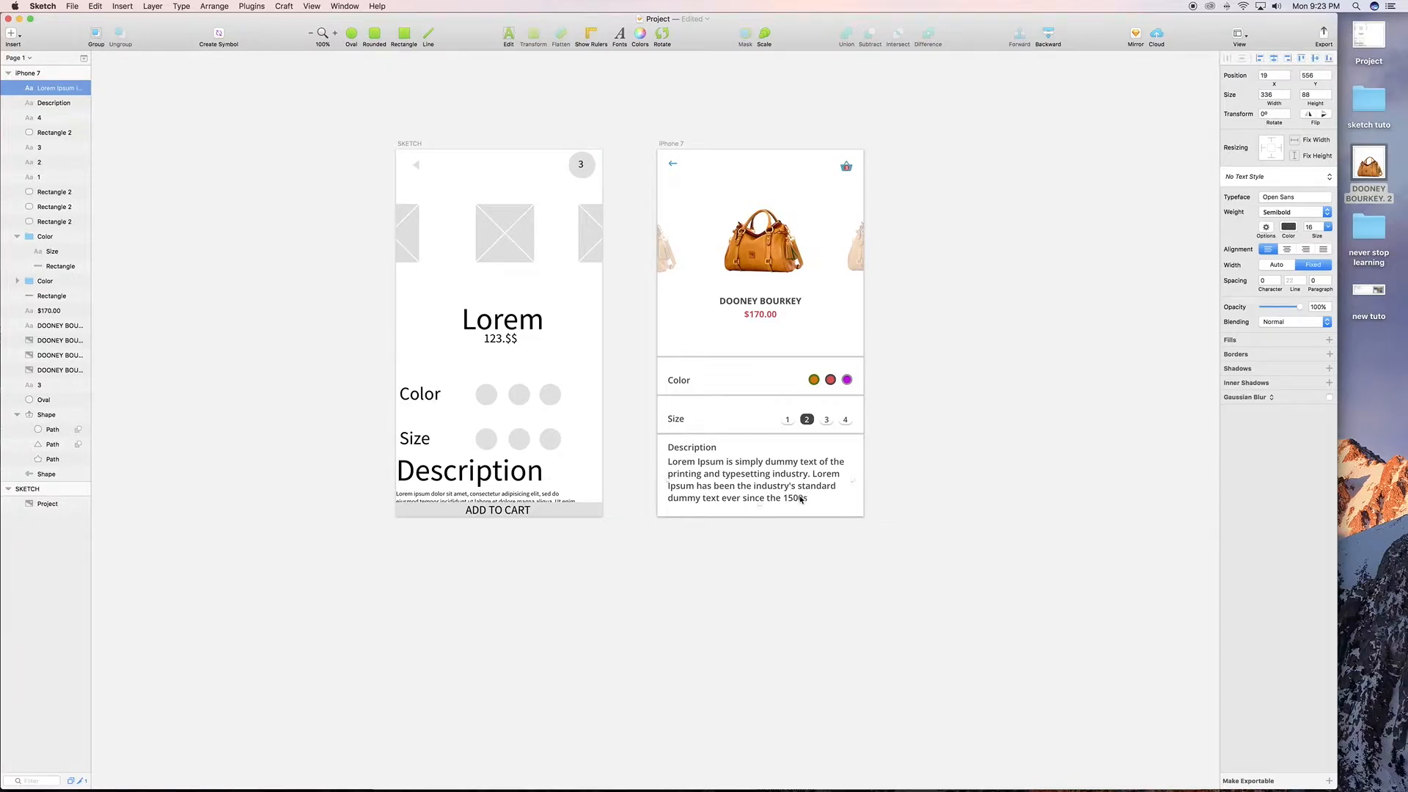
Color the description paragraph grey 949494 and set its font weight to Regular
{"action": "double_click", "coordinate": [799, 497]}
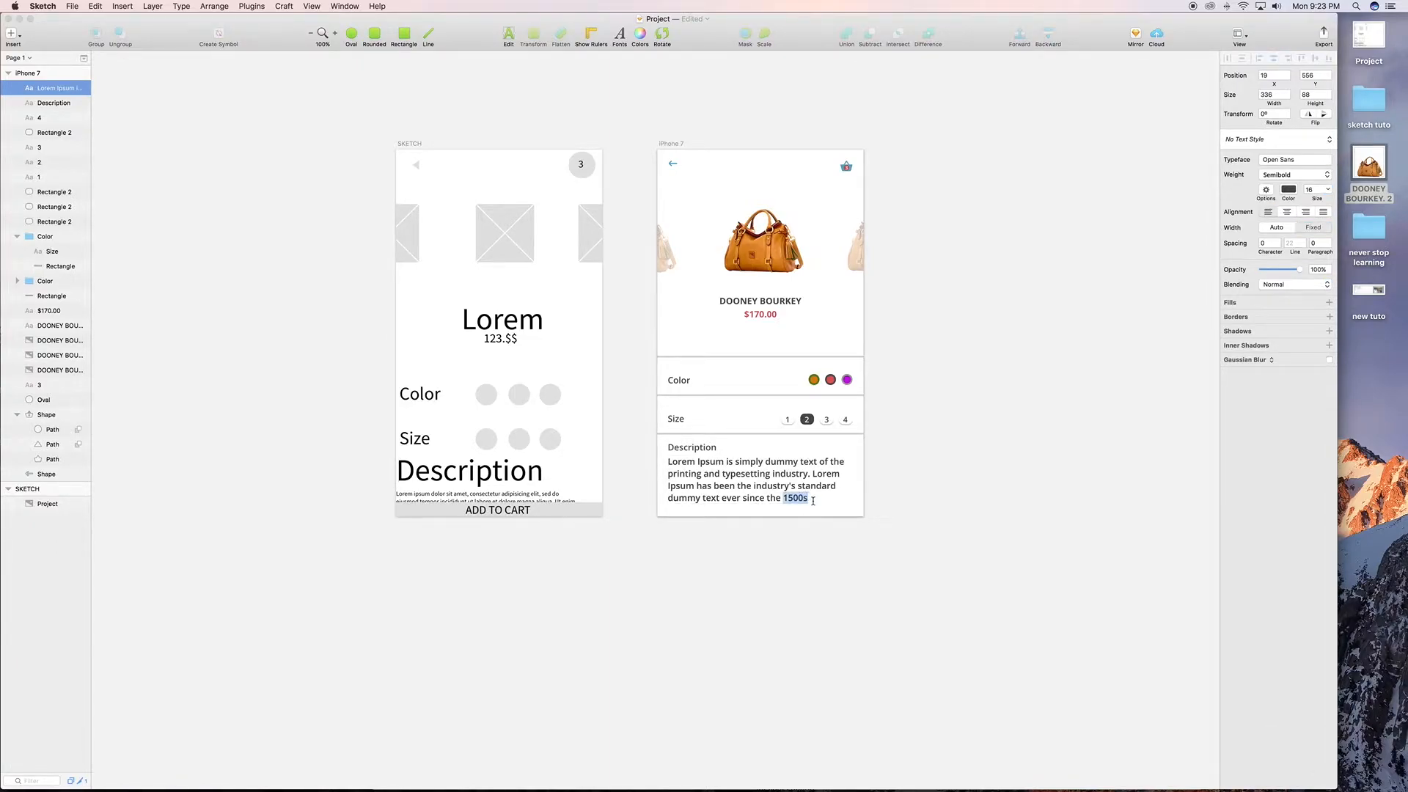
{"action": "left_click", "coordinate": [808, 535]}
{"action": "left_click", "coordinate": [802, 488]}
{"action": "left_click", "coordinate": [1287, 228]}
{"action": "left_click", "coordinate": [1272, 441]}
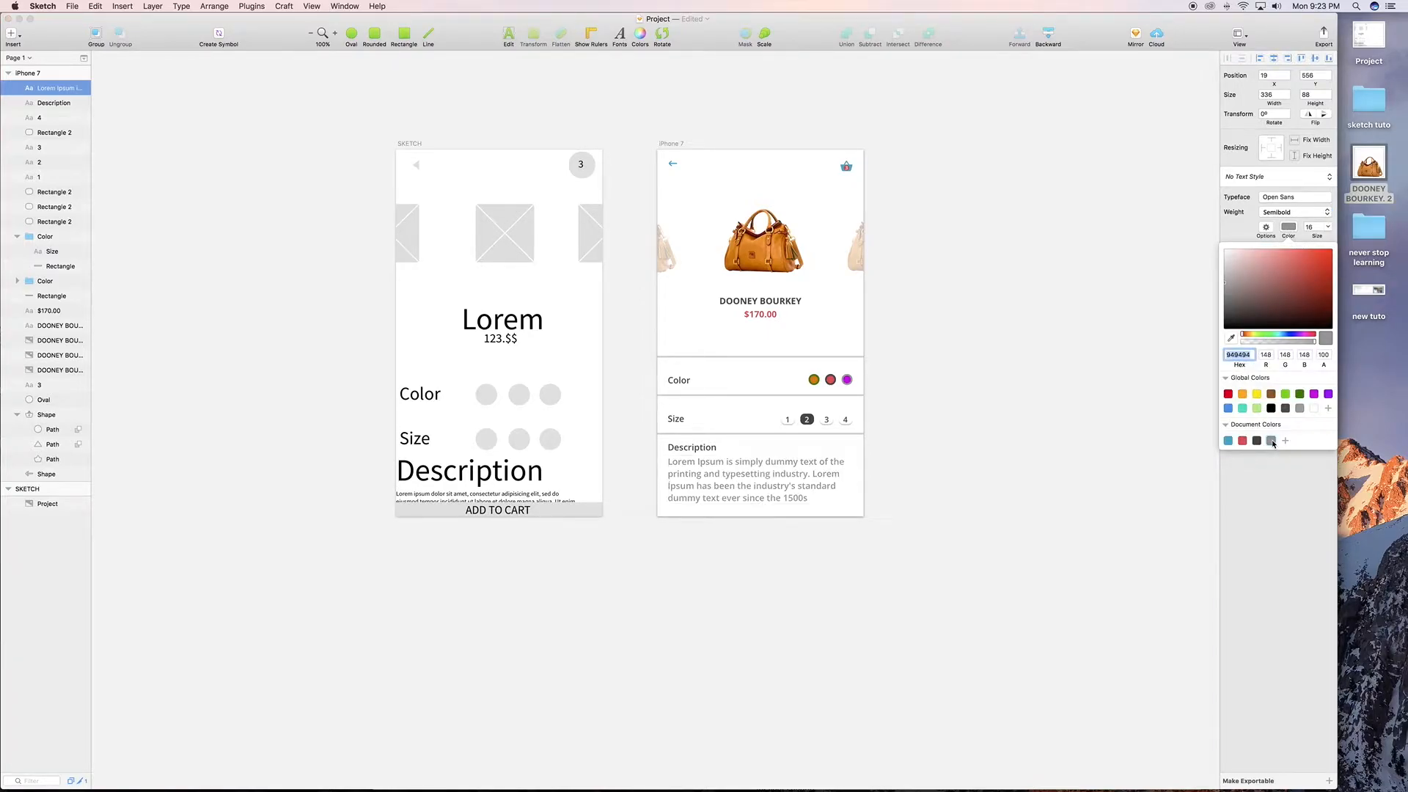
{"action": "left_click", "coordinate": [1296, 213]}
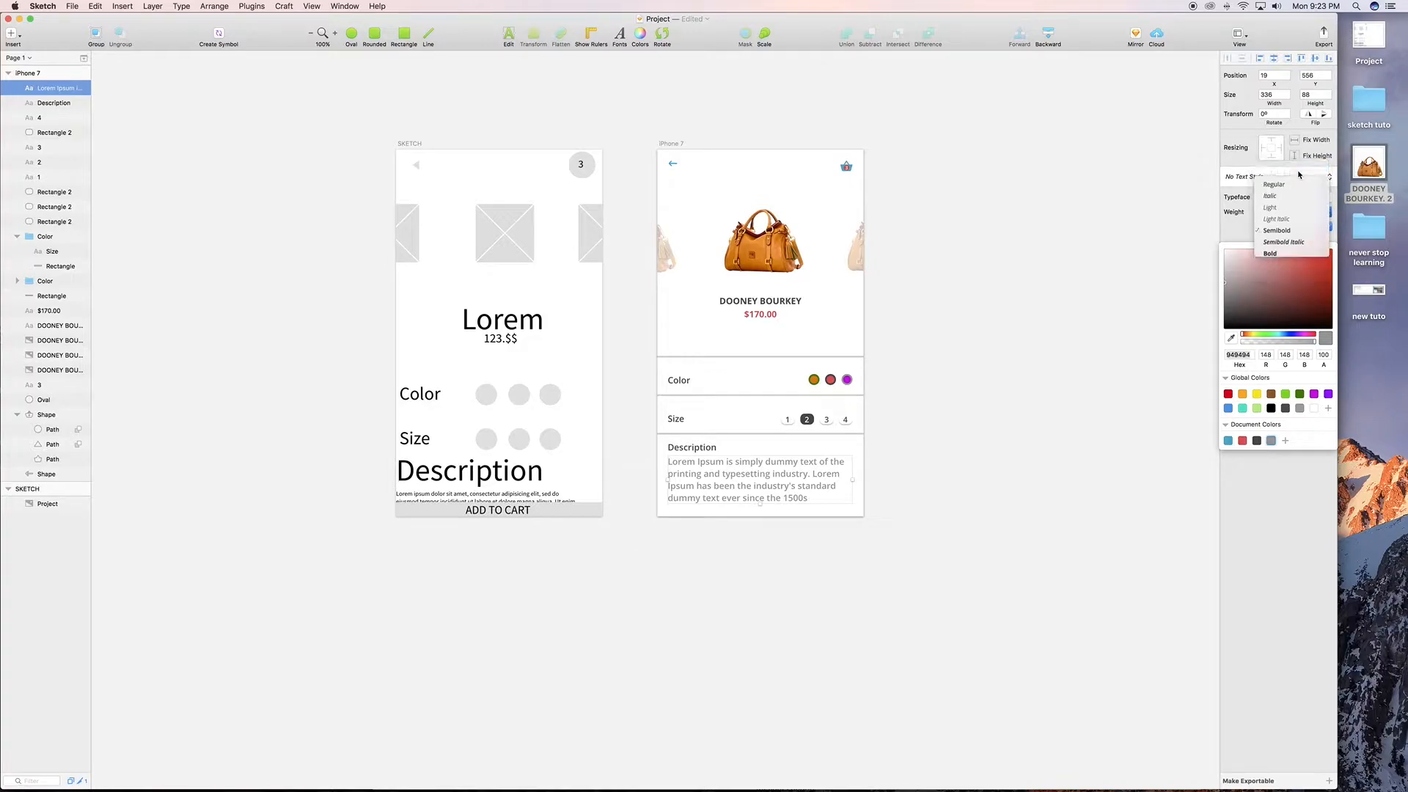
{"action": "left_click", "coordinate": [1299, 176]}
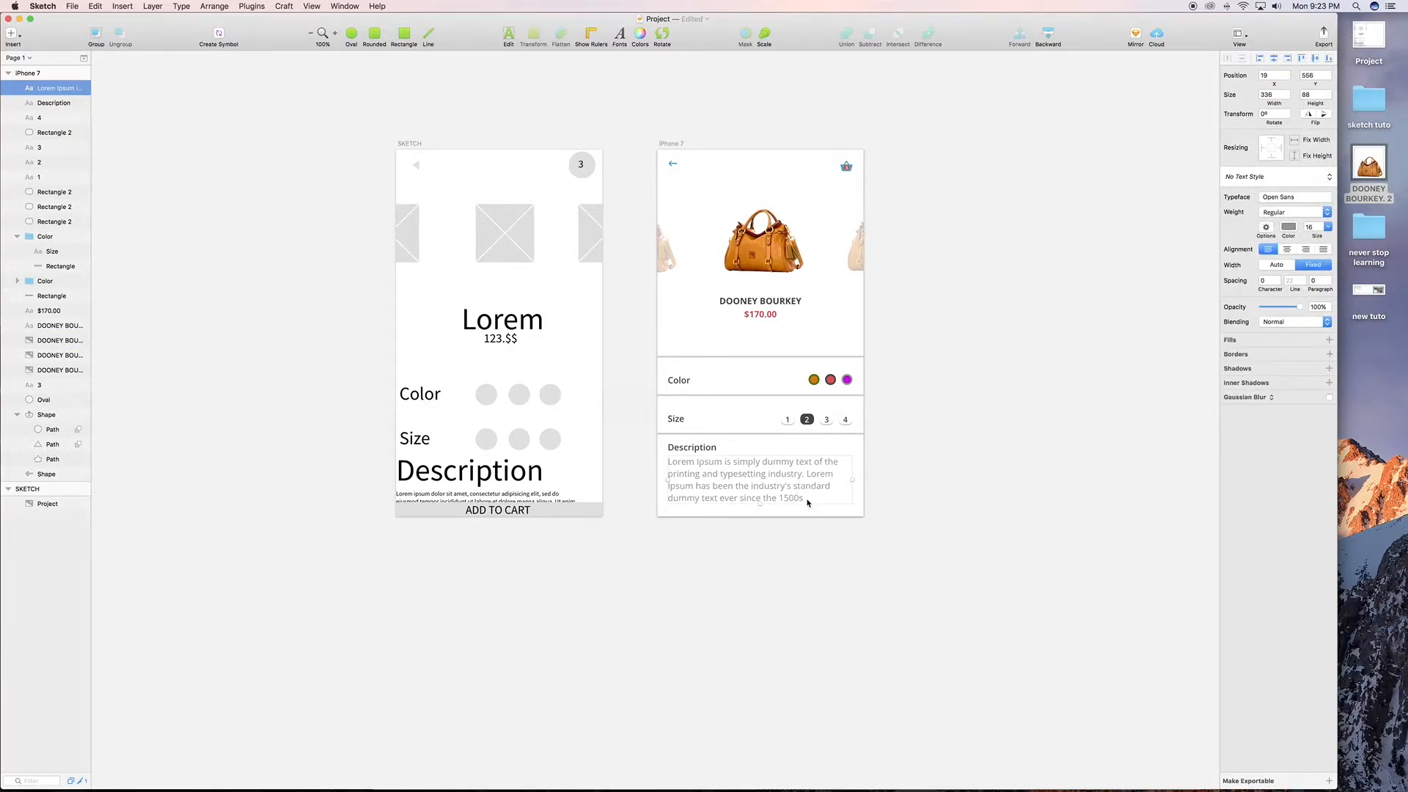
Delete the end of the description paragraph so that it stops at the word "standard"
{"action": "left_click", "coordinate": [805, 513]}
{"action": "double_click", "coordinate": [805, 504]}
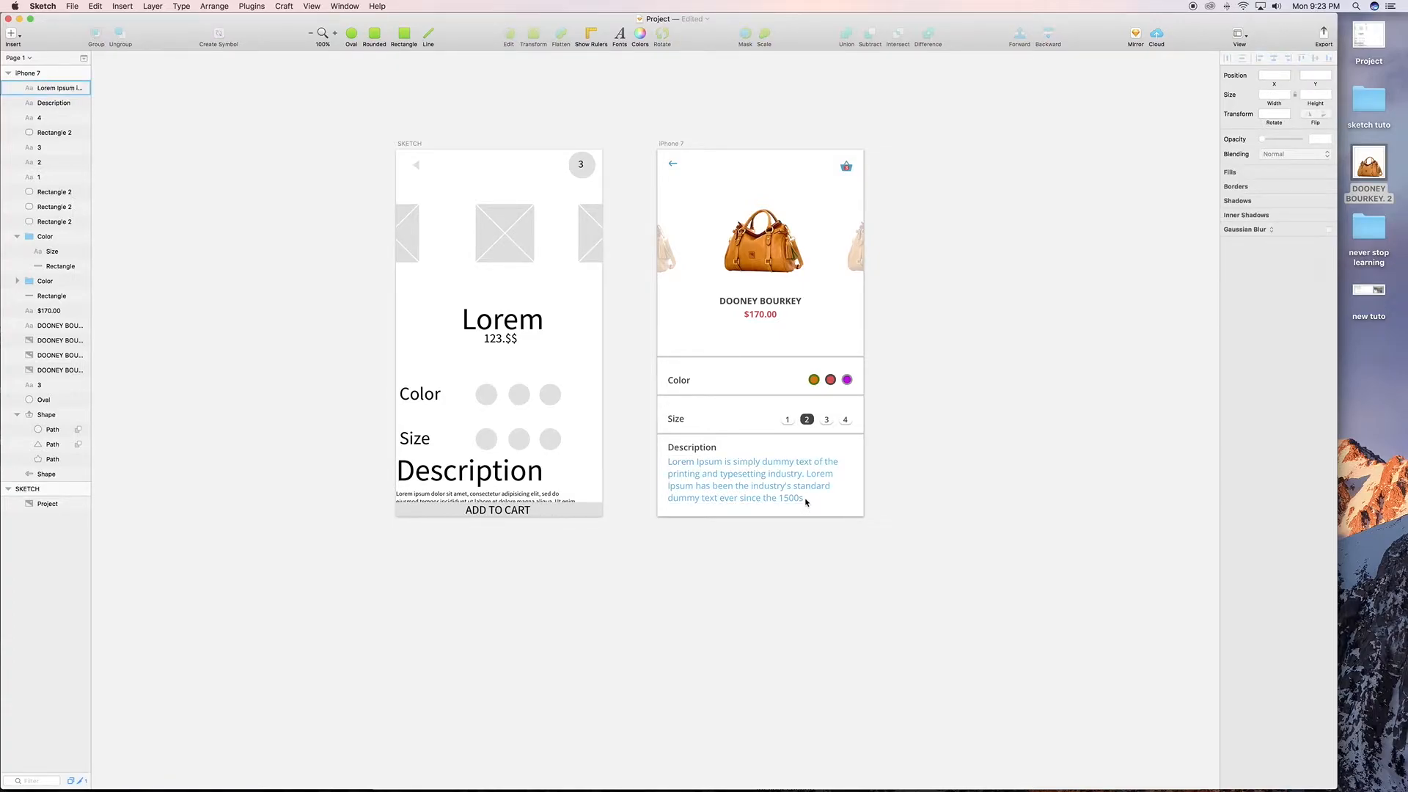
{"action": "double_click", "coordinate": [805, 499]}
{"action": "left_click_drag", "start_coordinate": [805, 499], "coordinate": [674, 502]}
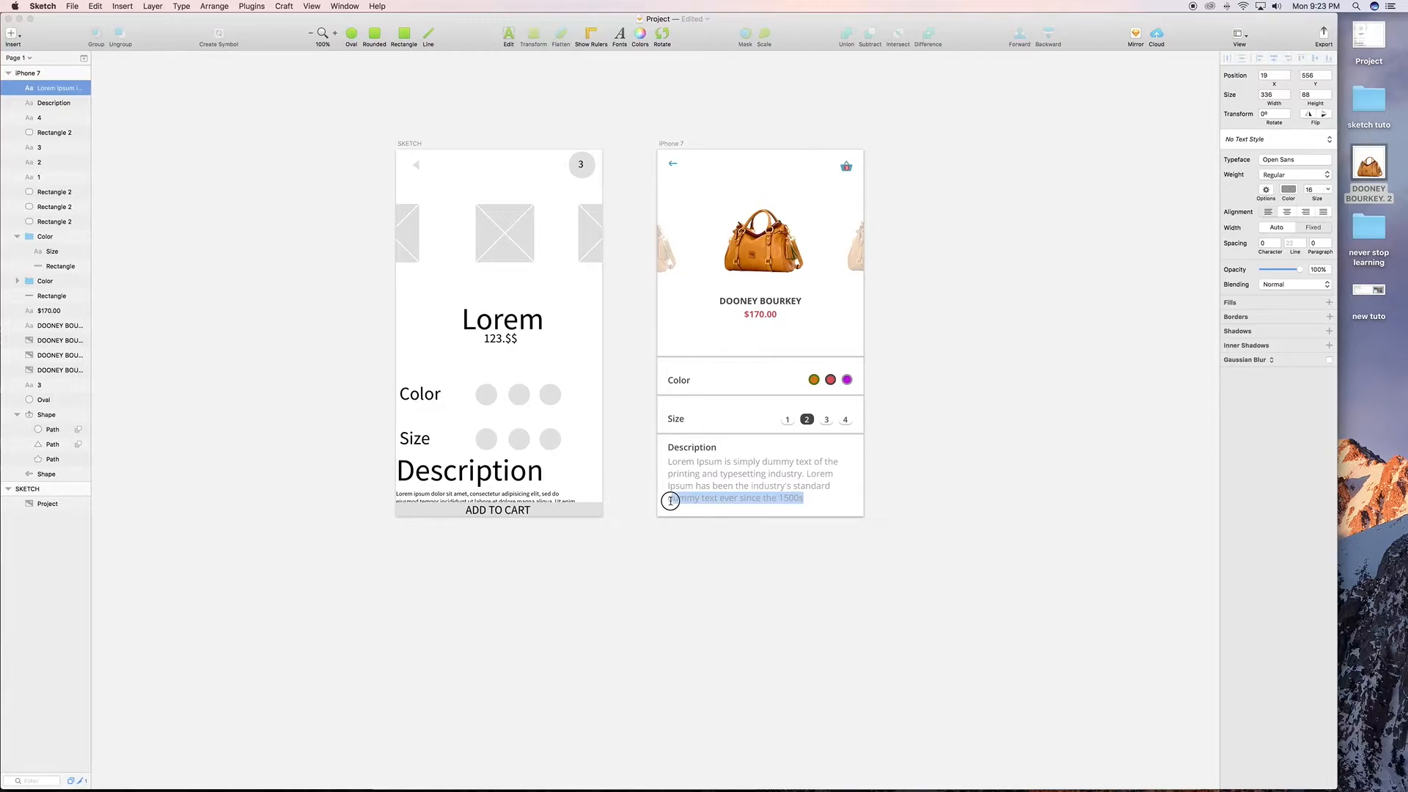
{"action": "key", "text": "BackSpace"}
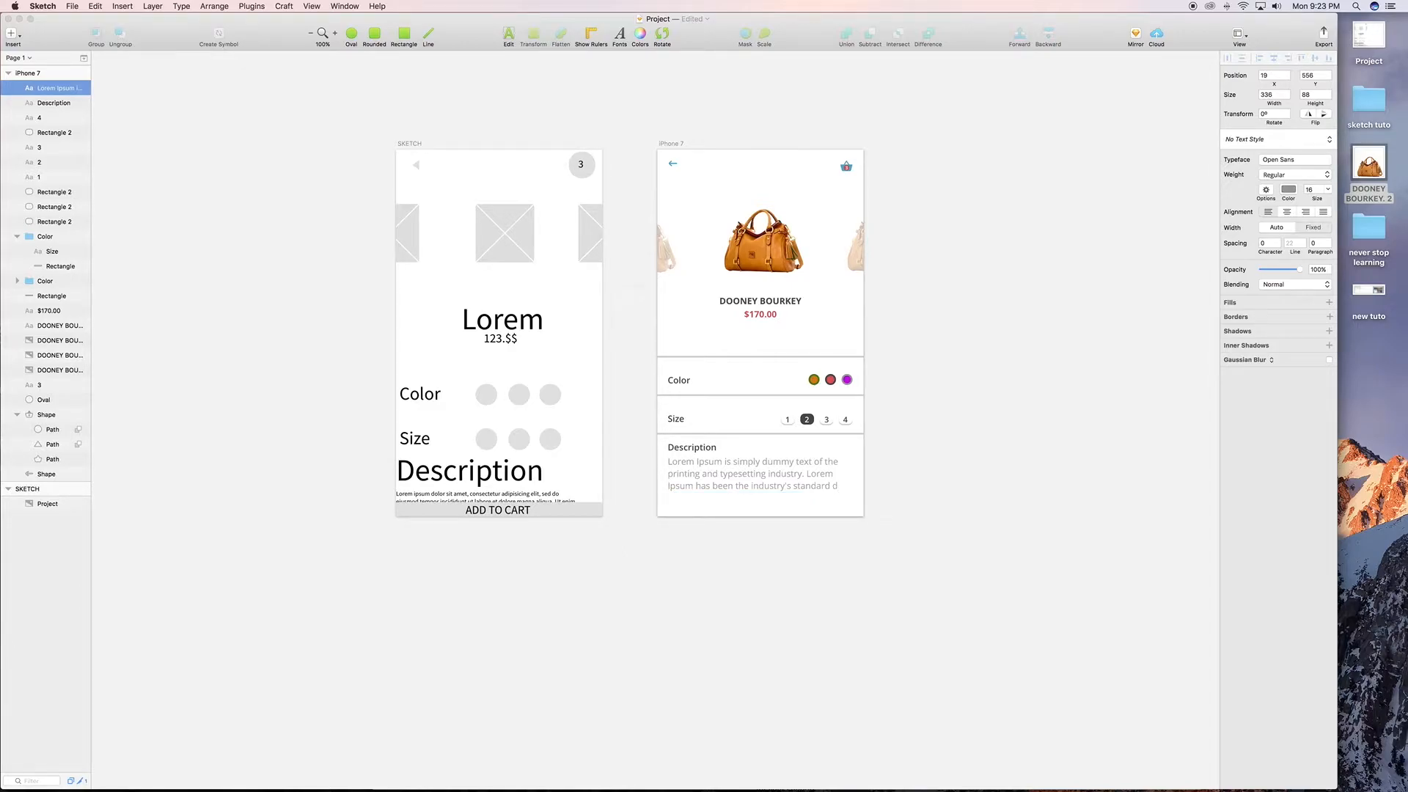
{"action": "key", "text": "BackSpace"}
{"action": "key", "text": "BackSpace"}
Draw a rectangle about 386 by 41 across the iPhone 7 artboard's bottom edge and fill it with document blue 48A4C7
{"action": "left_click", "coordinate": [11, 33]}
{"action": "mouse_move", "coordinate": [42, 80]}
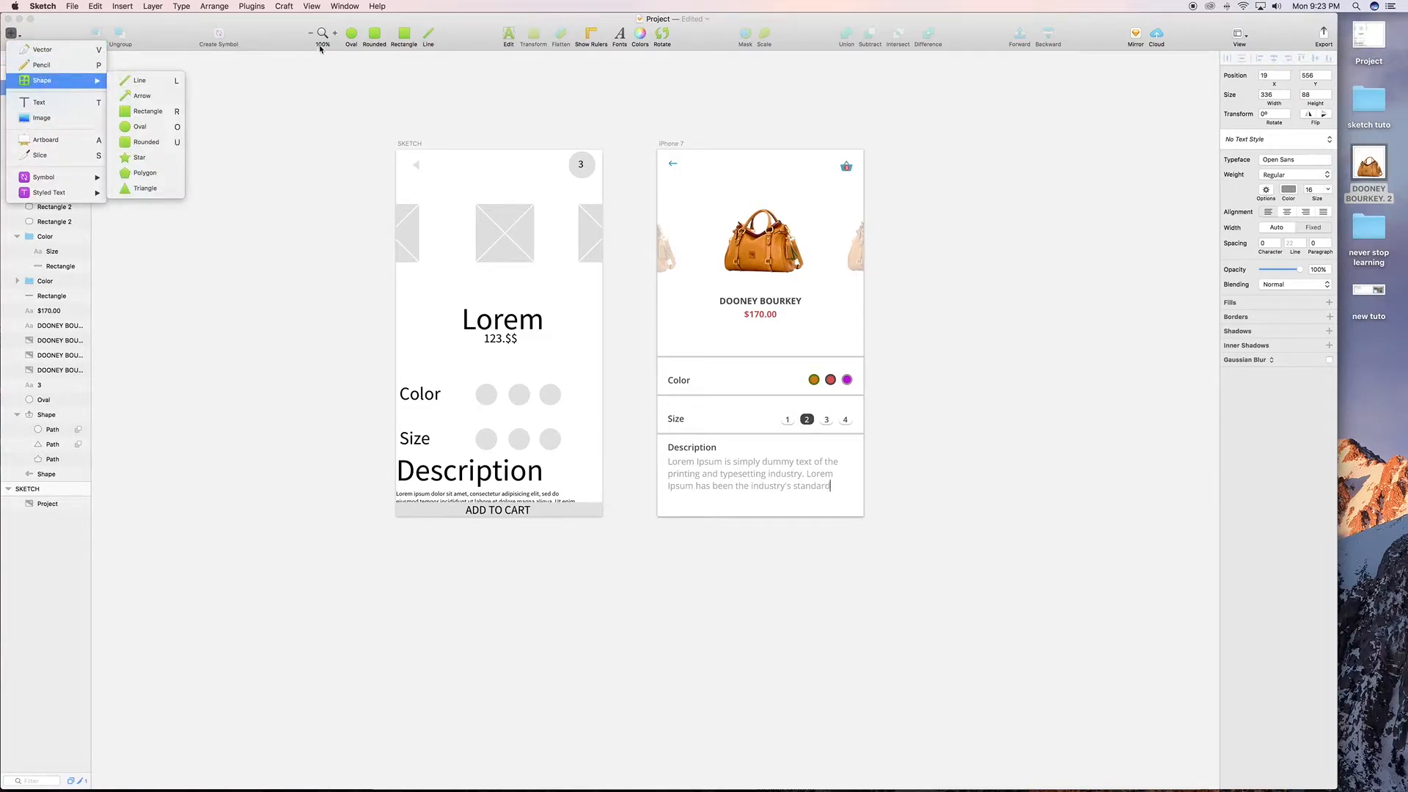
{"action": "left_click", "coordinate": [404, 35]}
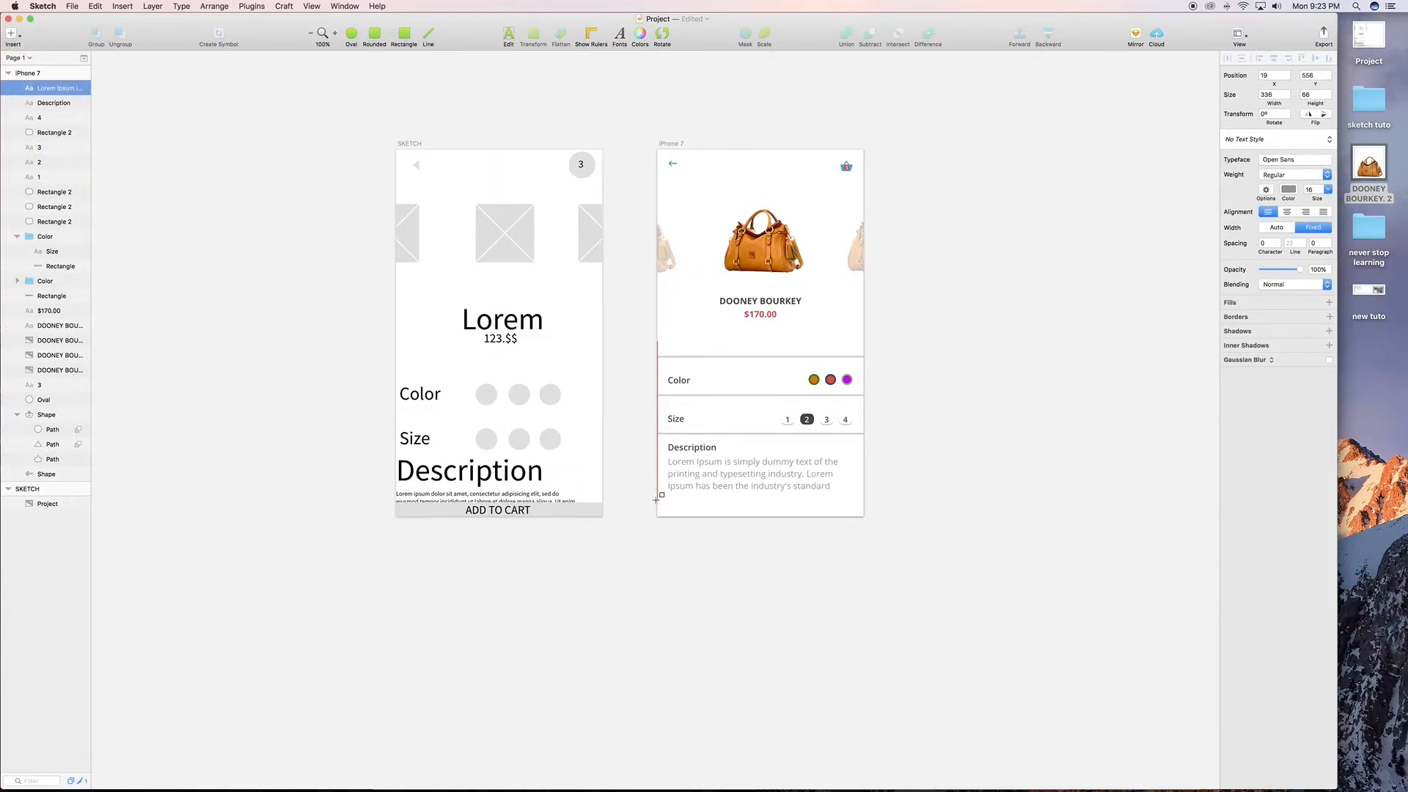
{"action": "left_click_drag", "start_coordinate": [651, 498], "coordinate": [864, 518]}
{"action": "left_click", "coordinate": [1228, 311]}
{"action": "left_click", "coordinate": [1246, 271]}
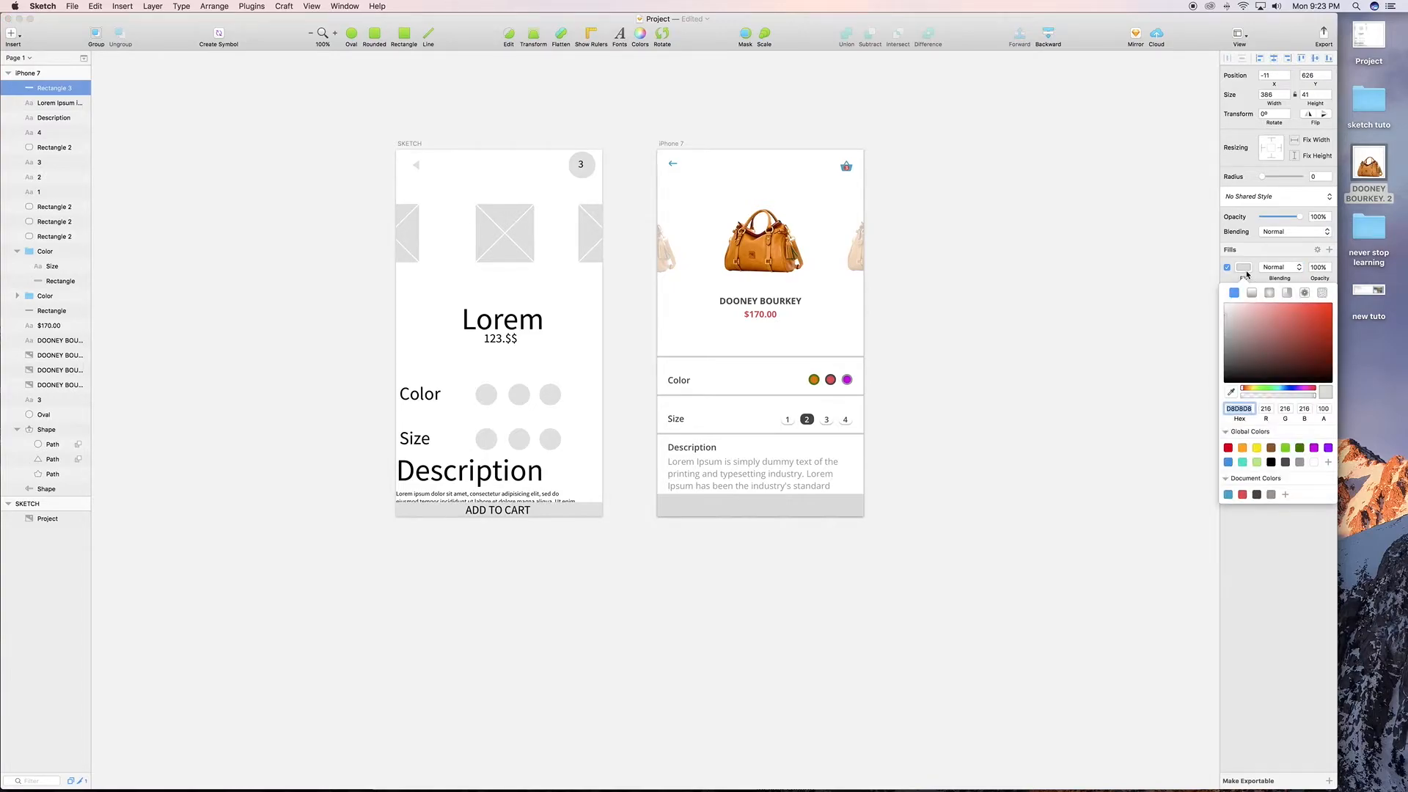
{"action": "left_click", "coordinate": [1228, 495]}
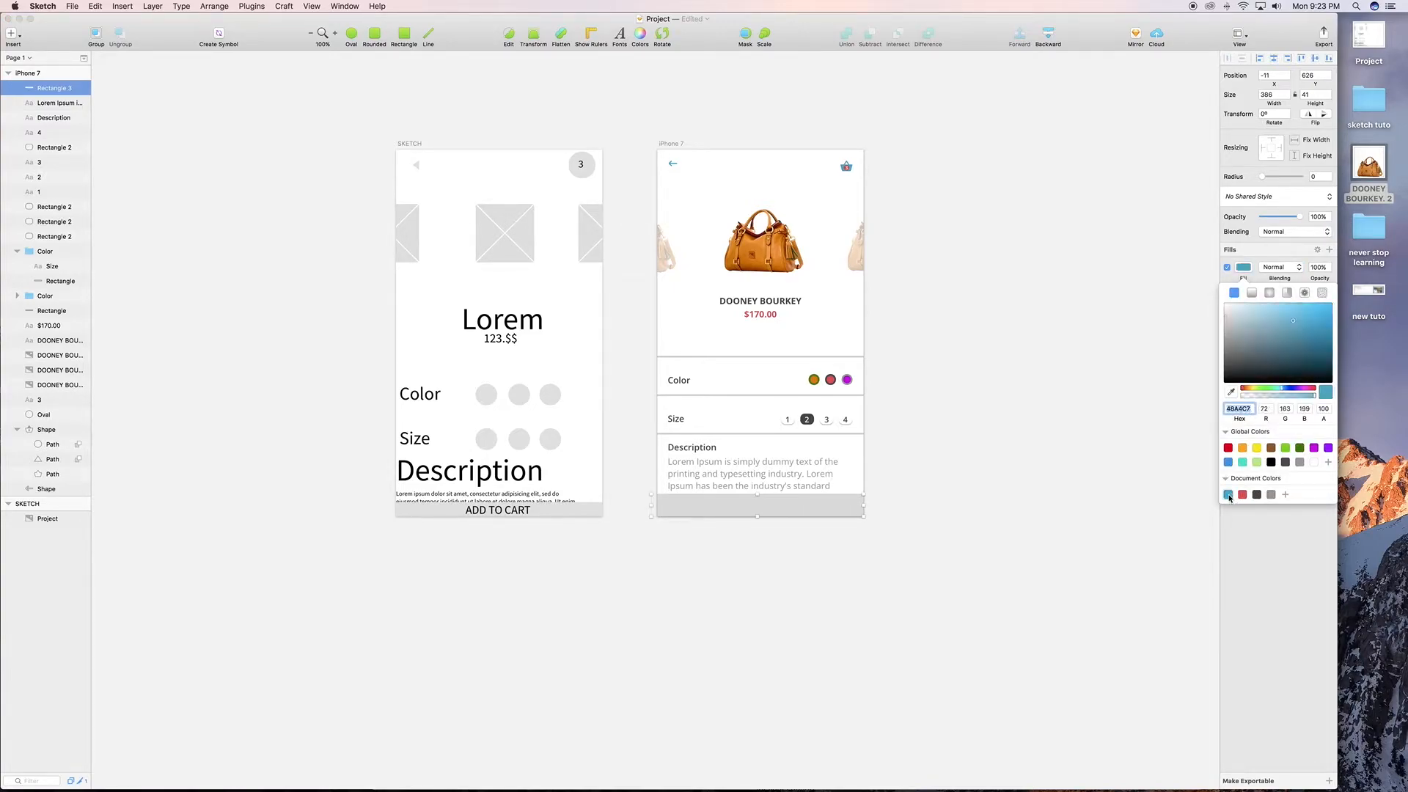
{"action": "left_click", "coordinate": [1248, 271]}
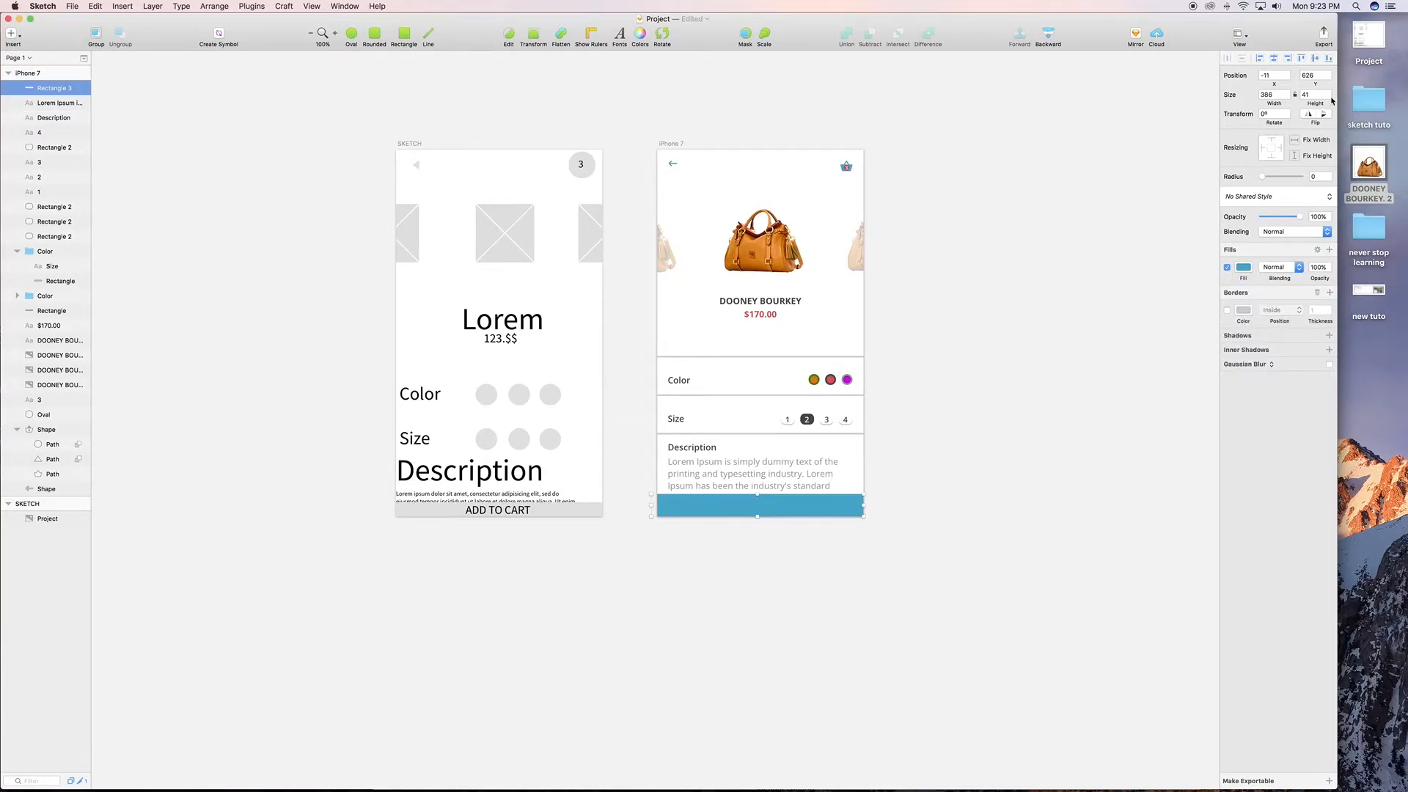
Set the blue bar's height to 50 and nudge it up to Y 617, flush with the artboard's bottom edge
{"action": "left_click", "coordinate": [1310, 94]}
{"action": "type", "text": "50"}
{"action": "left_click", "coordinate": [814, 505]}
{"action": "key", "text": "shift+Up"}
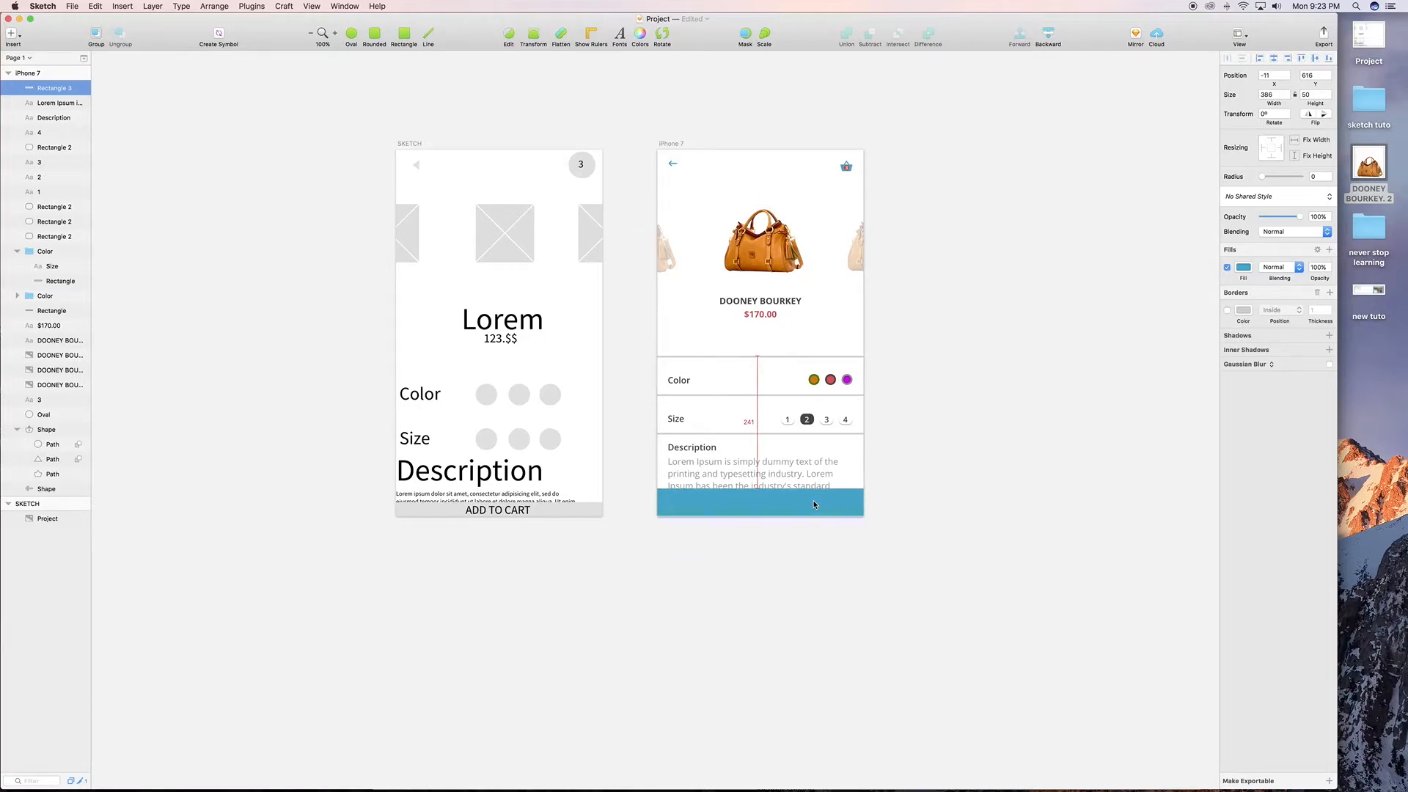
{"action": "key", "text": "Down"}
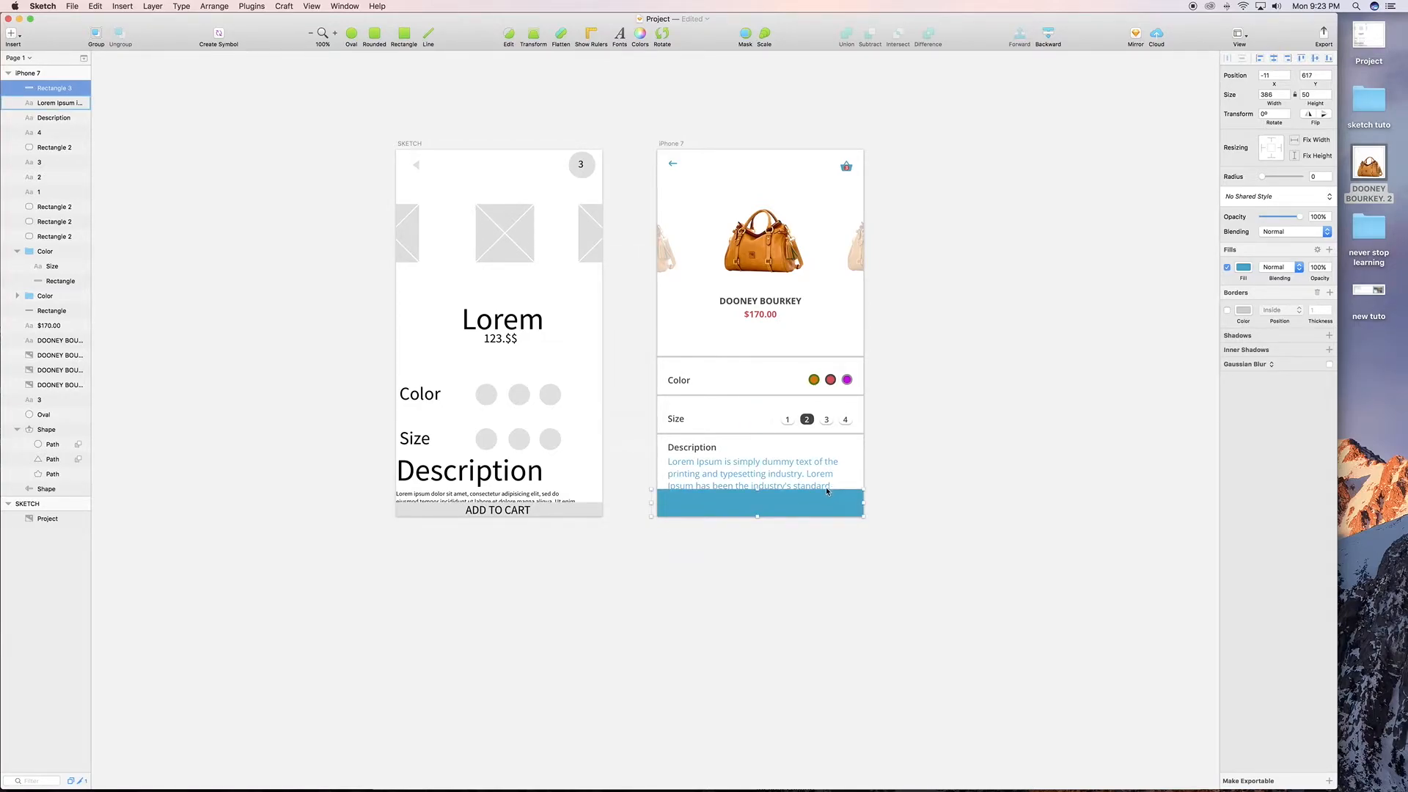
Insert a white FFFFFF, Bold text layer reading "ADD TO CART" on the blue bar
{"action": "left_click", "coordinate": [13, 33]}
{"action": "left_click", "coordinate": [41, 102]}
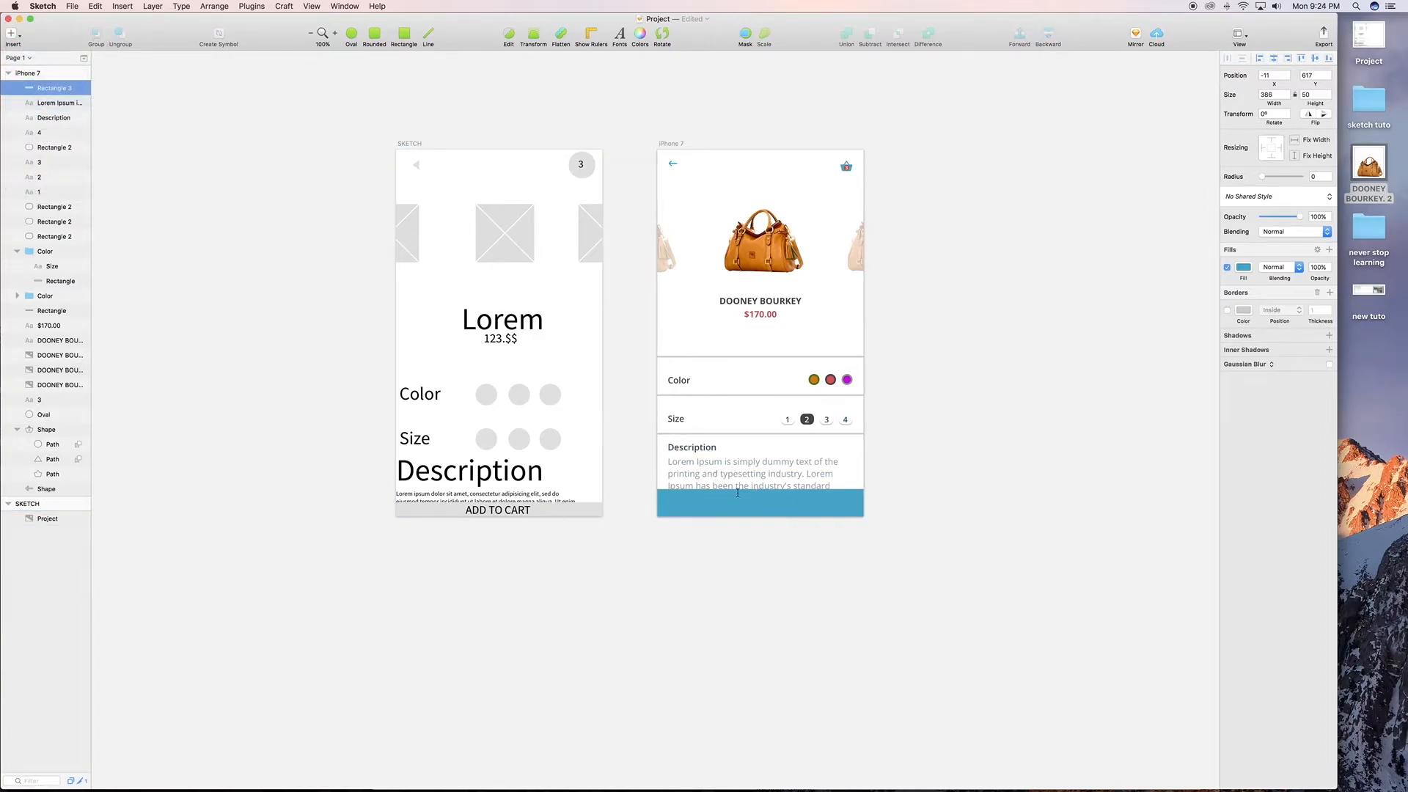
{"action": "left_click", "coordinate": [716, 507]}
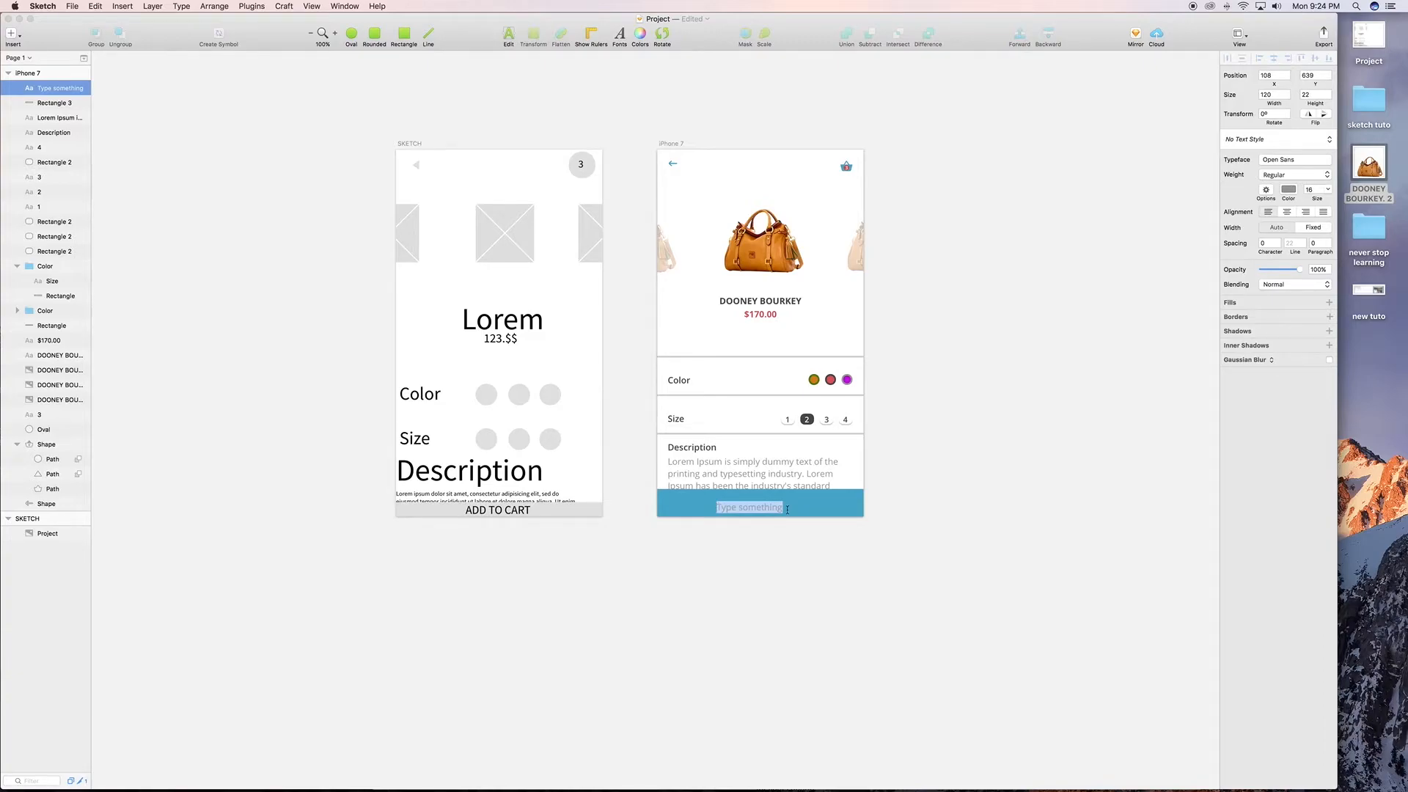
{"action": "left_click", "coordinate": [1292, 192]}
{"action": "left_click_drag", "start_coordinate": [1249, 259], "coordinate": [1172, 156]}
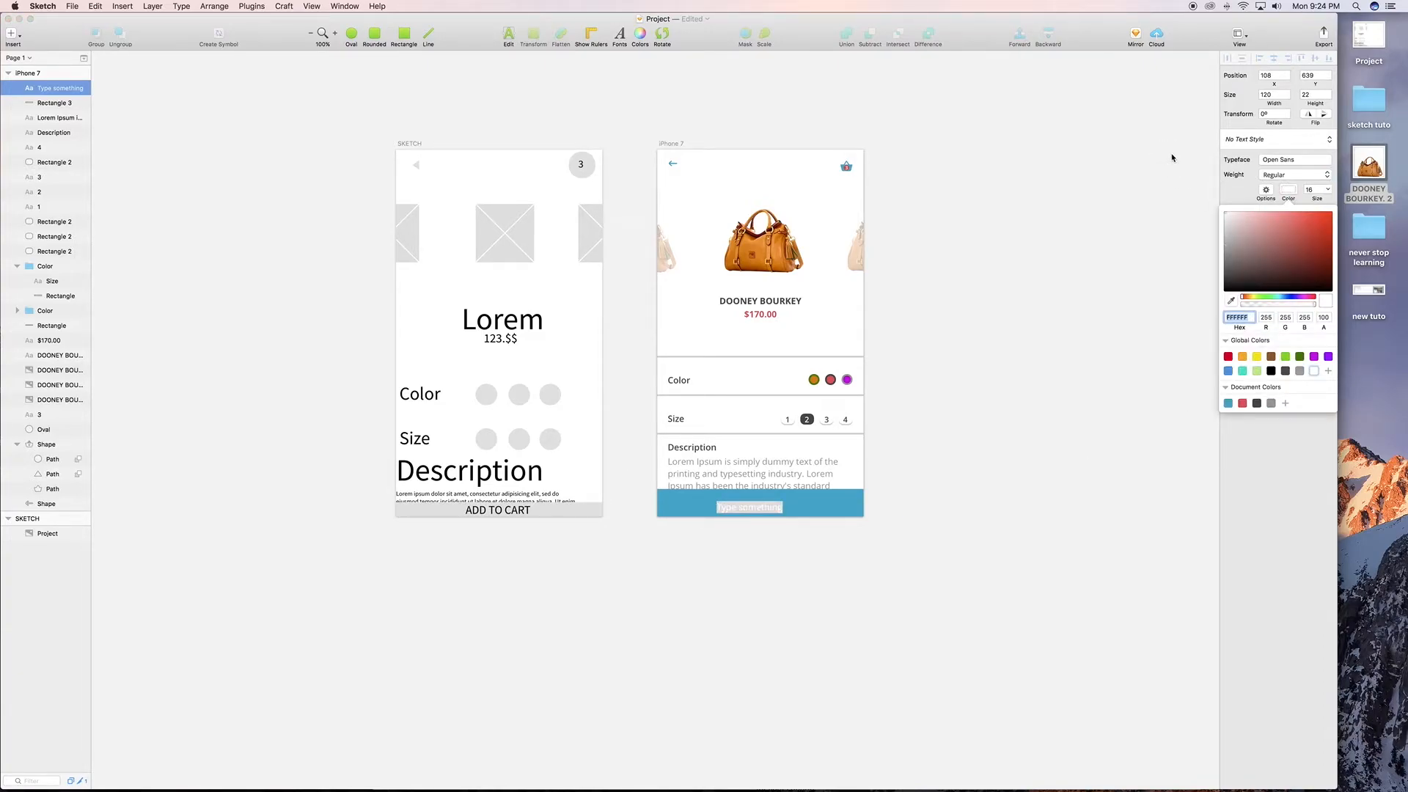
{"action": "left_click", "coordinate": [1286, 190]}
{"action": "left_click", "coordinate": [1297, 175]}
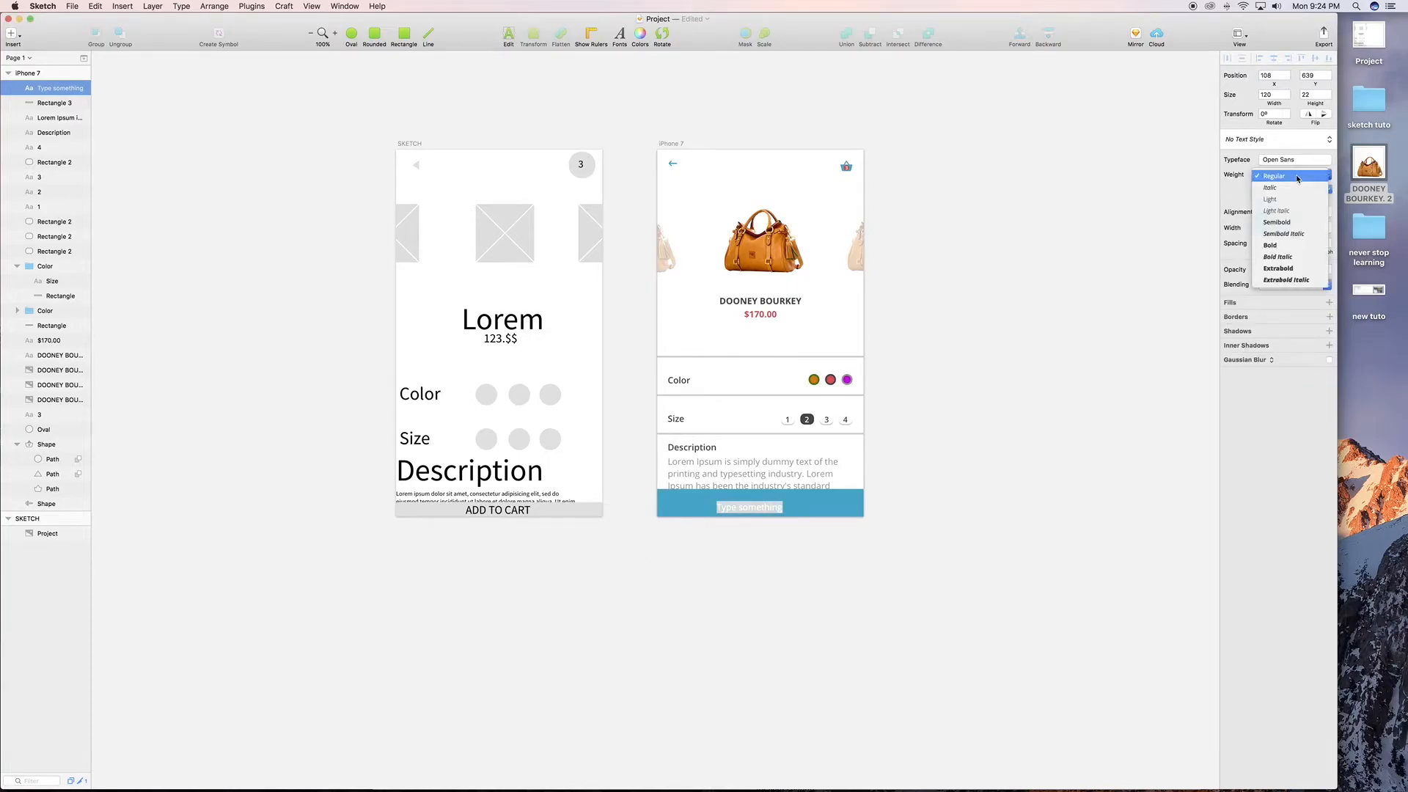
{"action": "left_click", "coordinate": [1291, 245]}
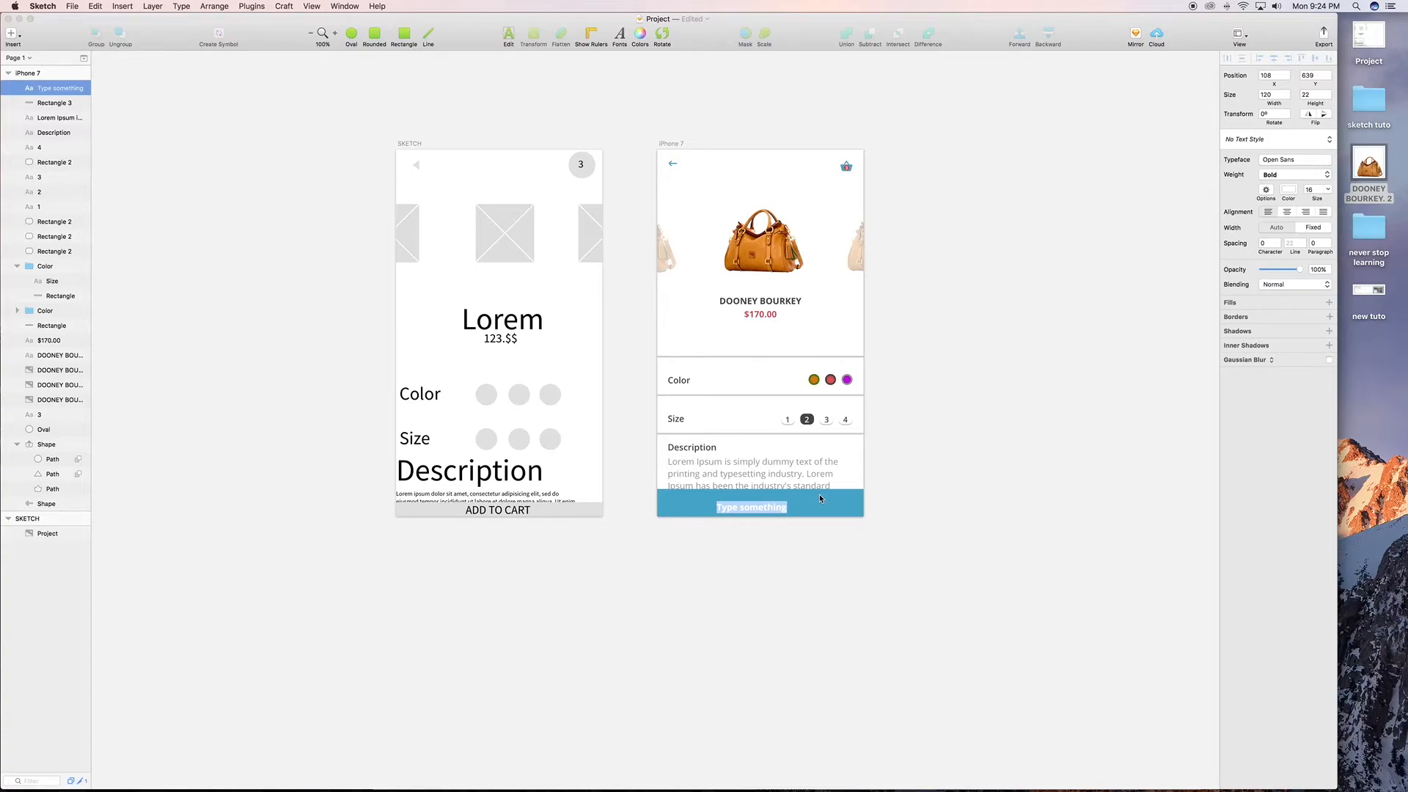
{"action": "type", "text": "ADD TO CART"}
Center the ADD TO CART label horizontally and vertically on the blue bar
{"action": "left_click", "coordinate": [35, 103], "text": "shift"}
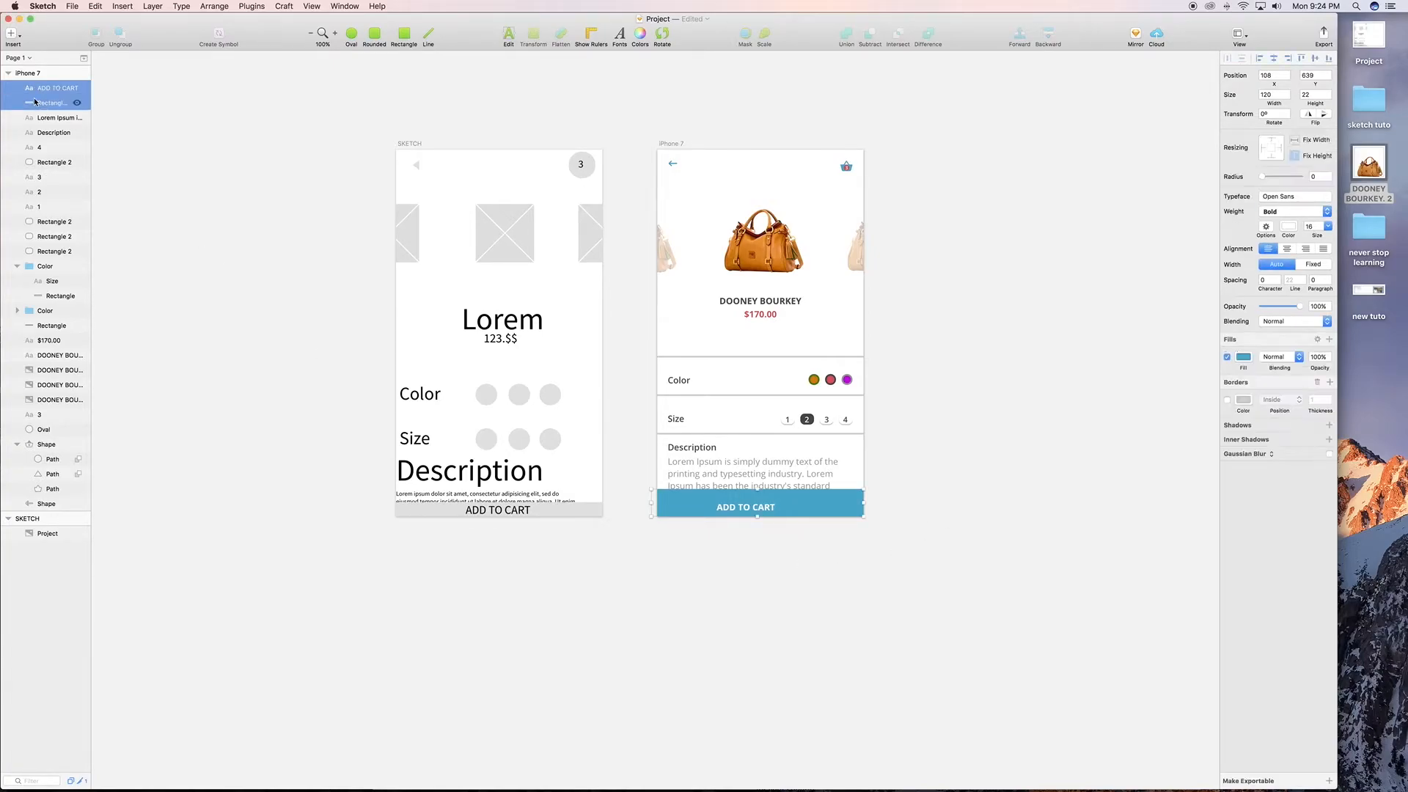
{"action": "left_click", "coordinate": [1277, 56]}
{"action": "left_click", "coordinate": [1314, 60]}
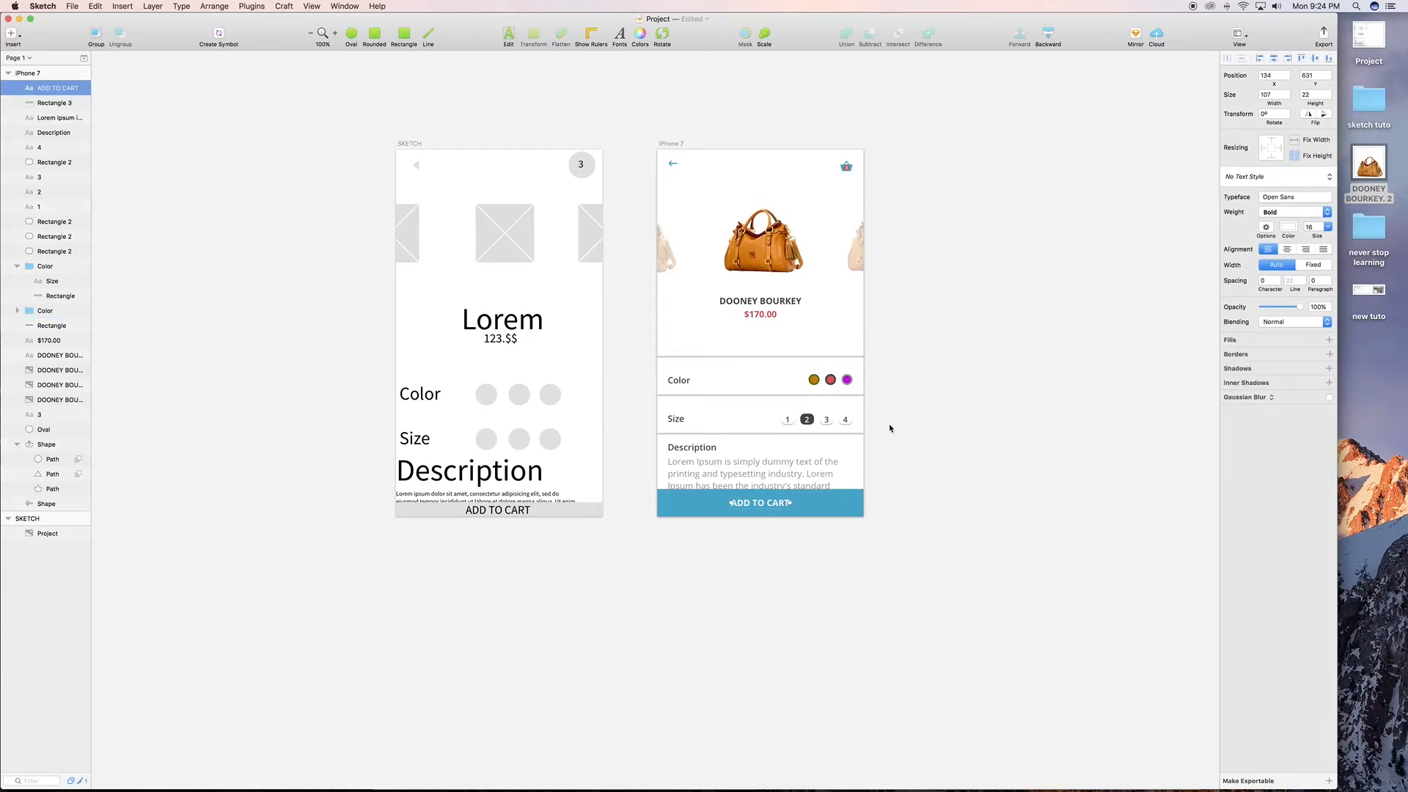
{"action": "left_click", "coordinate": [856, 544]}
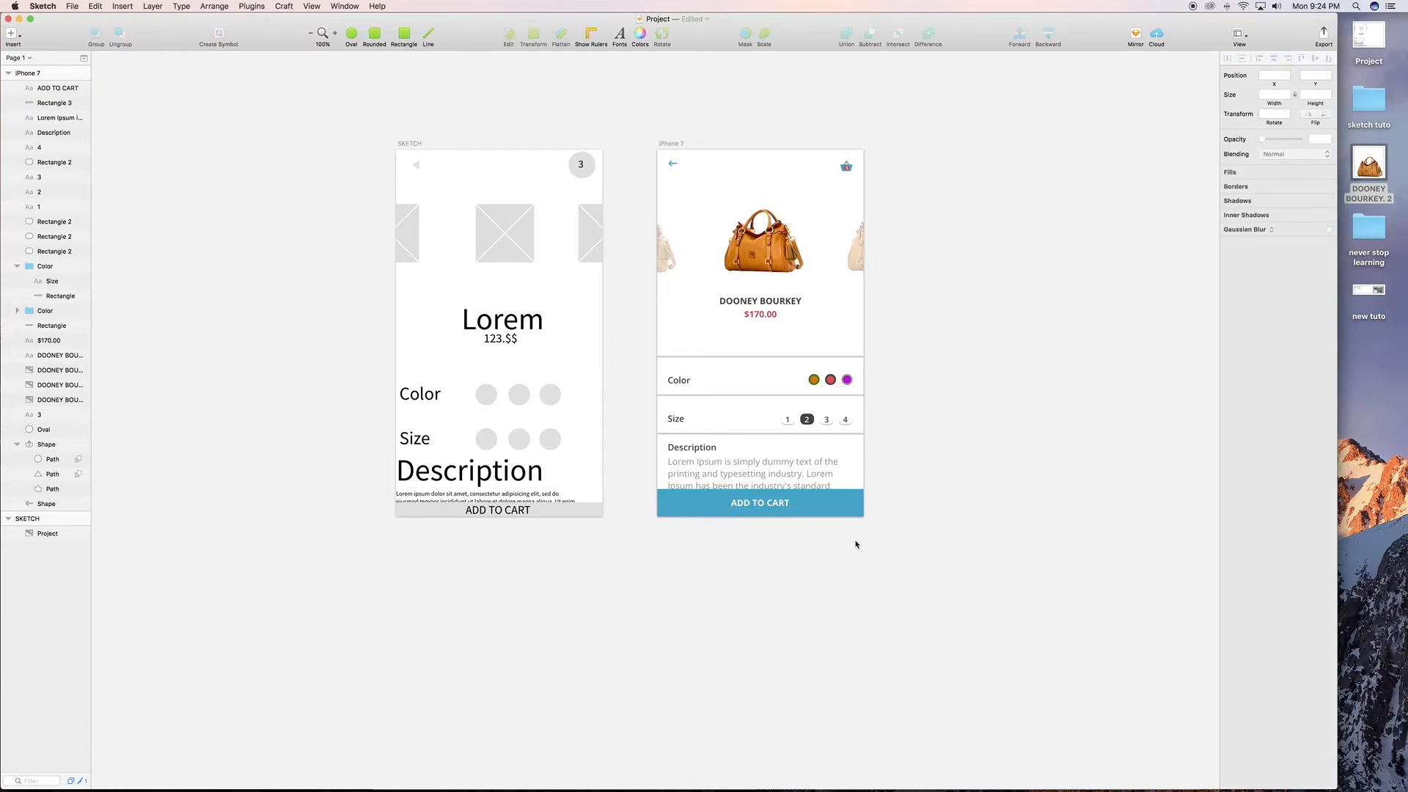
Shorten the description paragraph to two lines ending with "typesetting industry." by deleting the text after it
{"action": "scroll", "coordinate": [856, 544], "scroll_direction": "up", "scroll_amount": 3}
{"action": "double_click", "coordinate": [842, 544]}
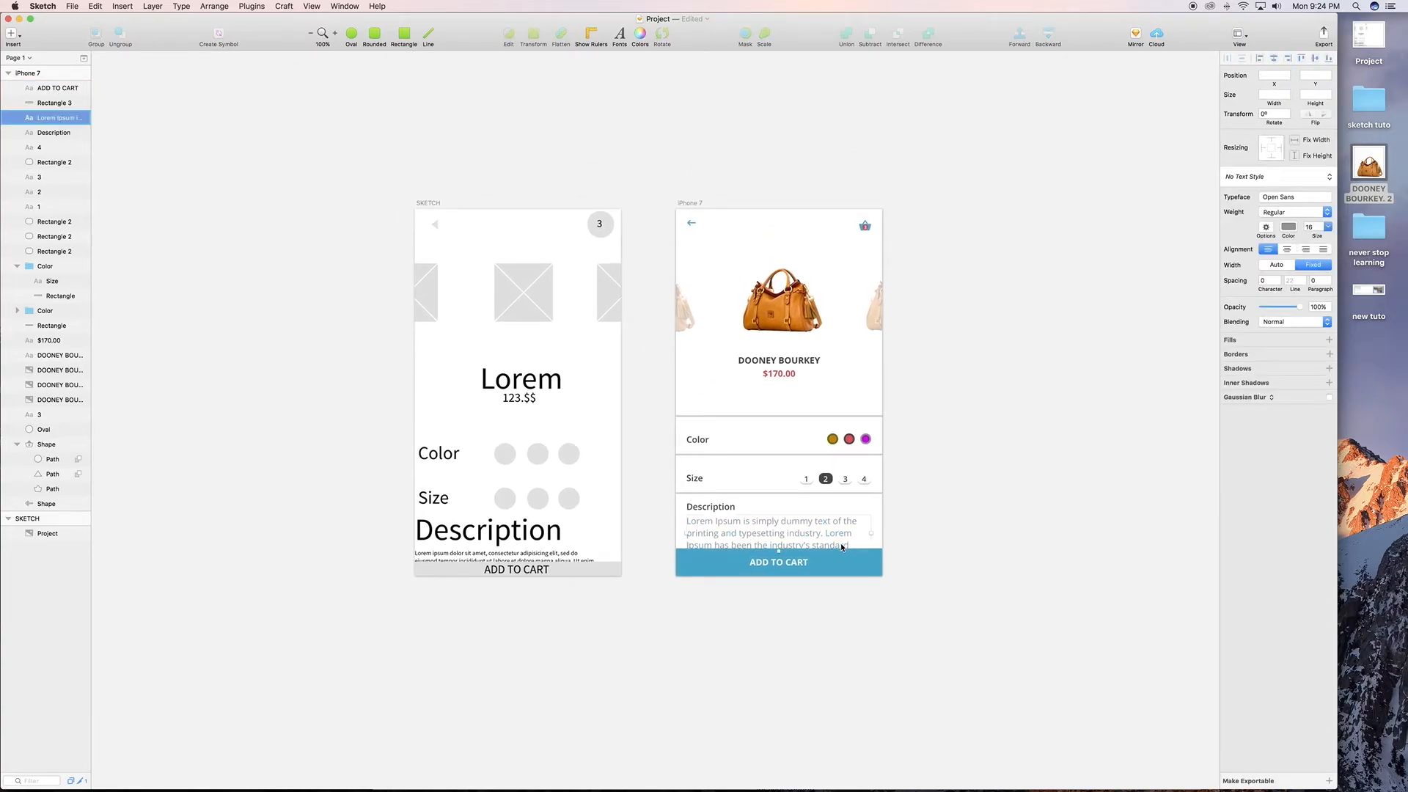
{"action": "left_click_drag", "start_coordinate": [841, 544], "coordinate": [687, 545]}
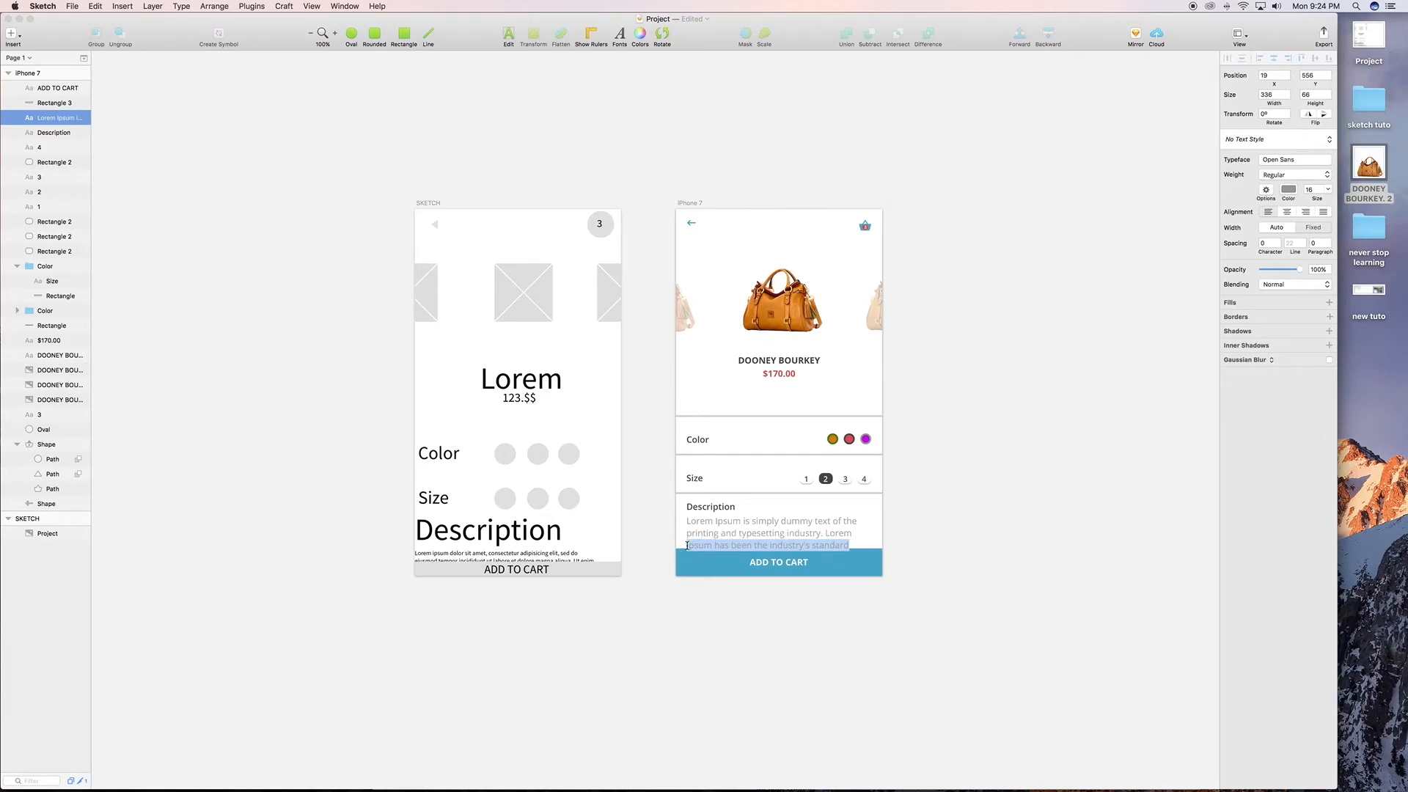
{"action": "key", "text": "BackSpace"}
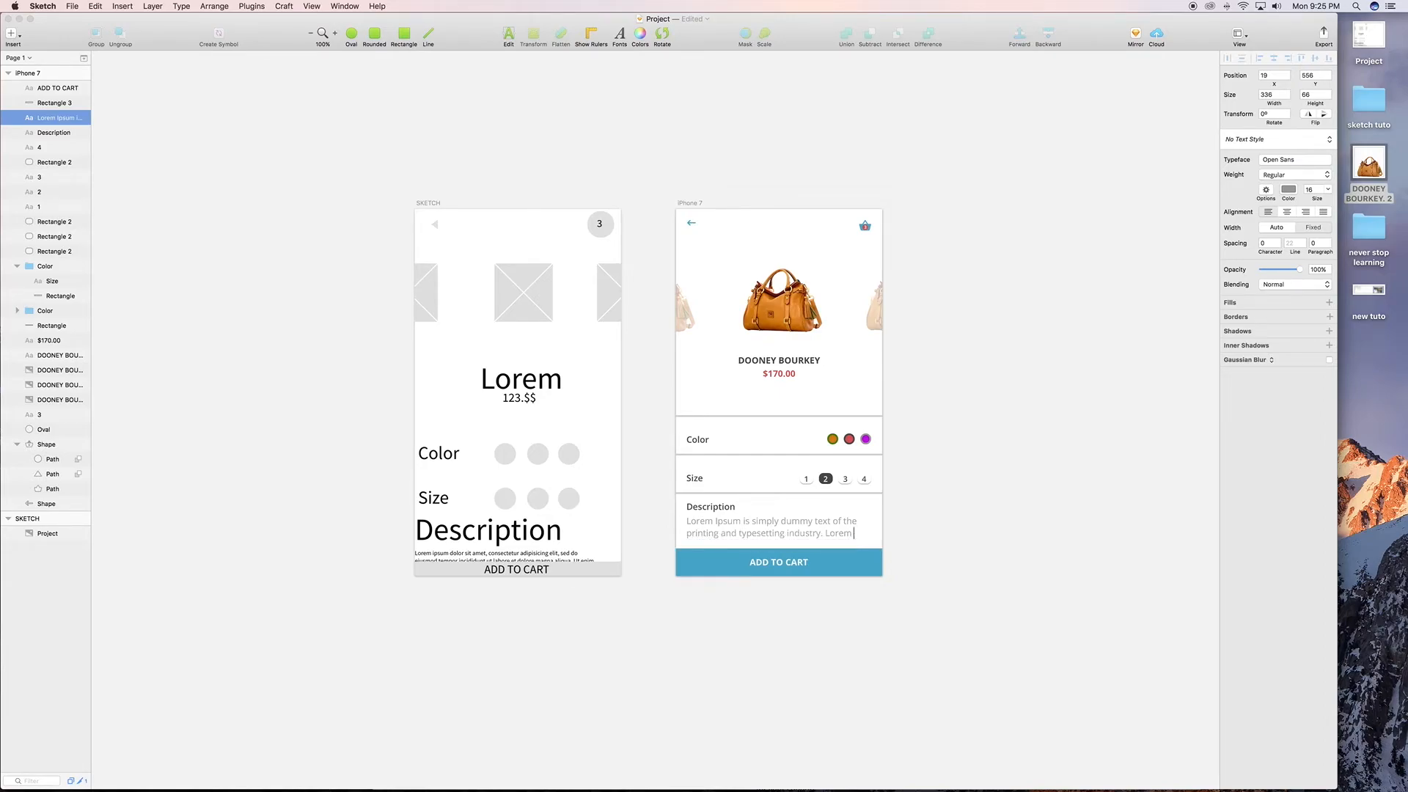
{"action": "key", "text": "BackSpace"}
{"action": "key", "text": "BackSpace"}
{"action": "key", "text": "BackSpace"}
{"action": "key", "text": "BackSpace"}
{"action": "key", "text": "BackSpace"}
{"action": "key", "text": "BackSpace"}
{"action": "left_click", "coordinate": [816, 653]}
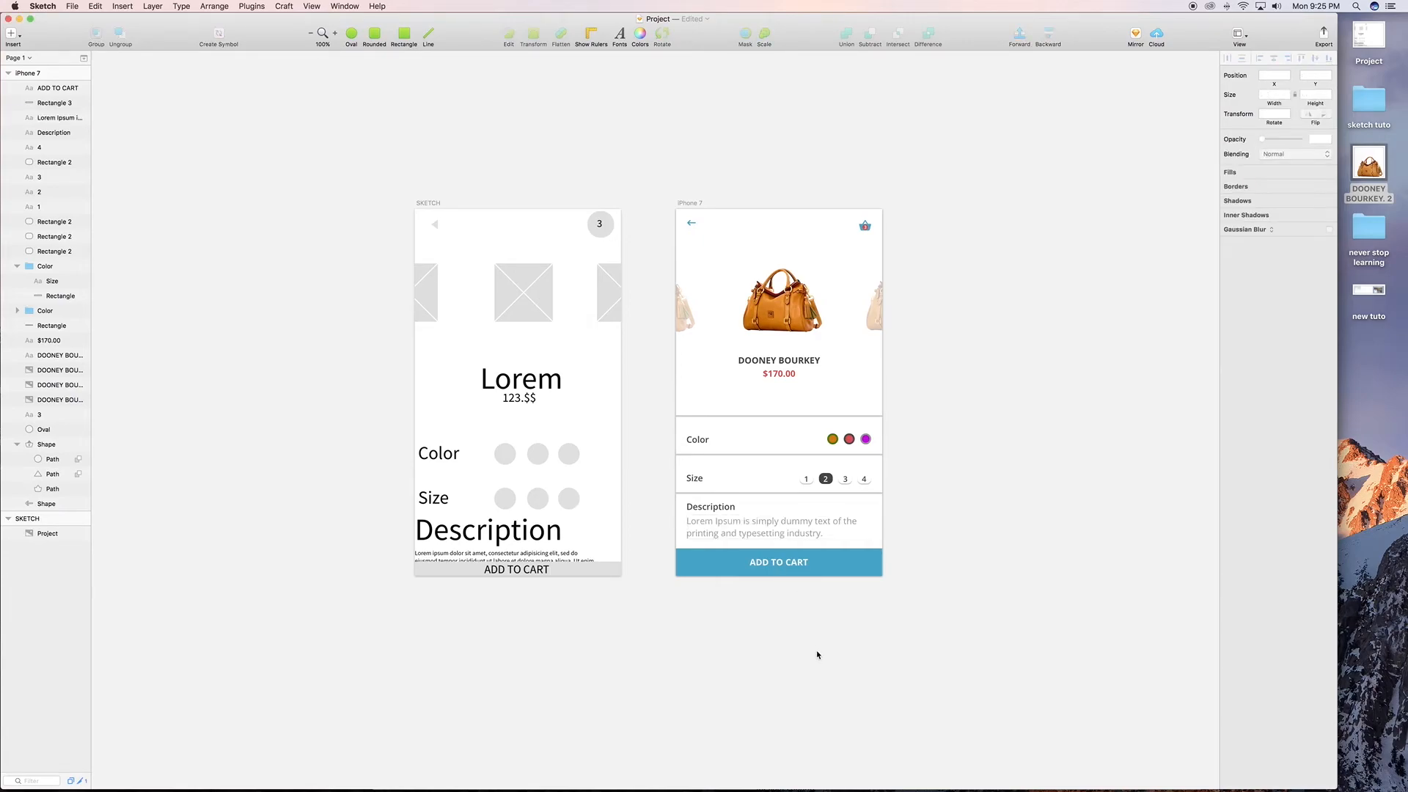